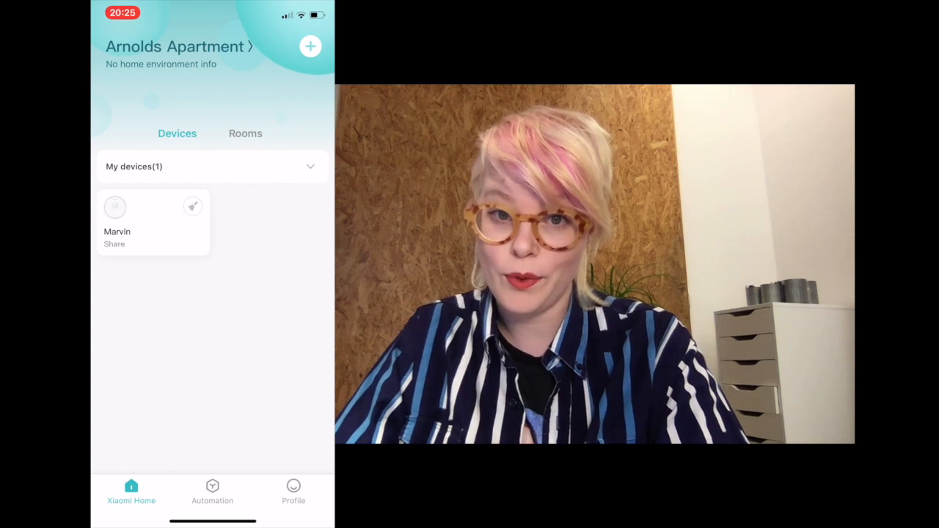
- Show the home's list of rooms and look through it
left_click(245, 134)
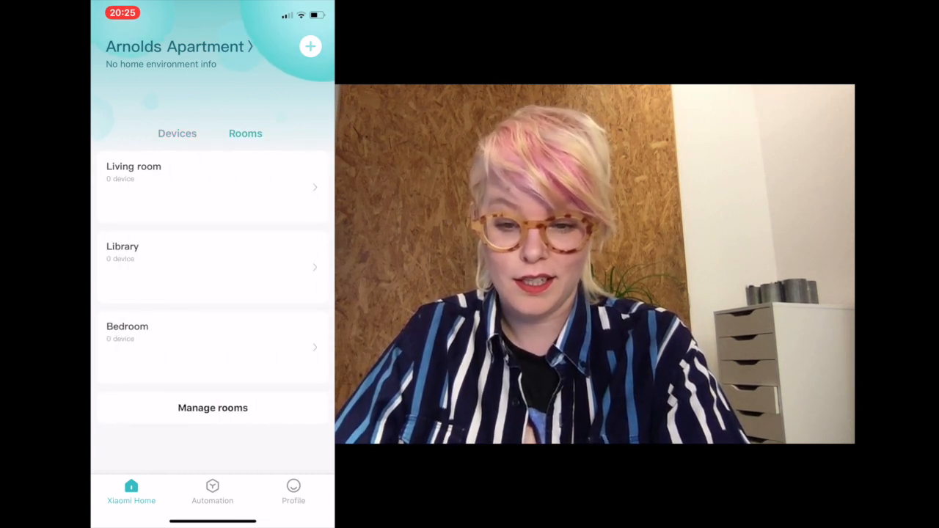
scroll(213, 286, "down", 1)
scroll(212, 287, "up", 1)
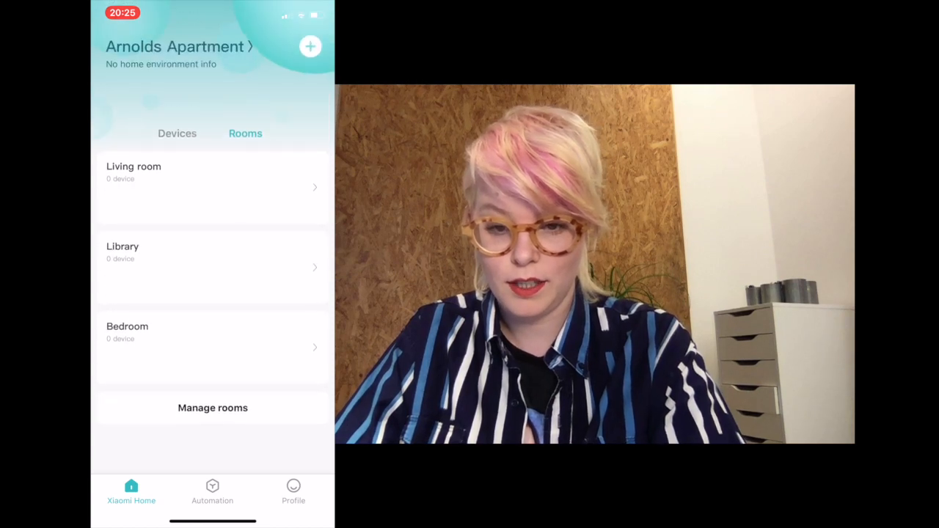
- Look through the condition and result options for a new manually completed automation scene, leaving without creating it
left_click(213, 491)
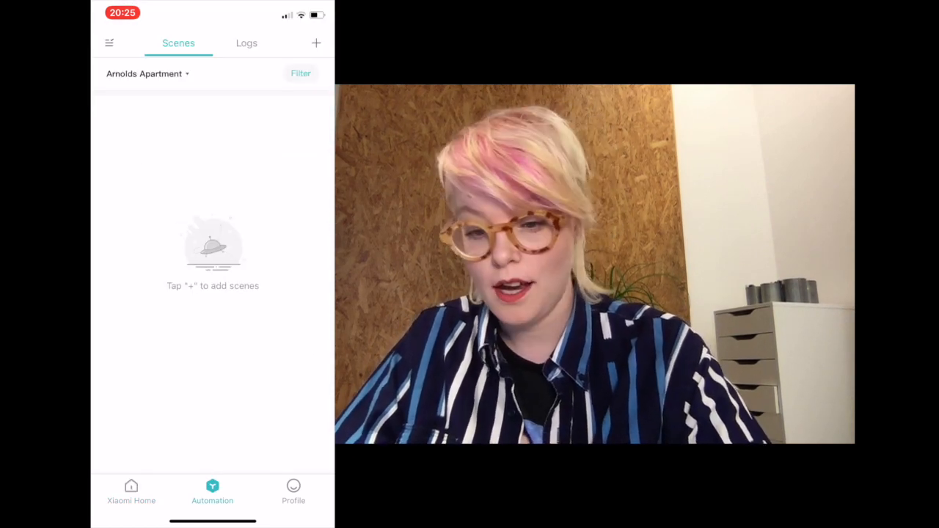
left_click(316, 43)
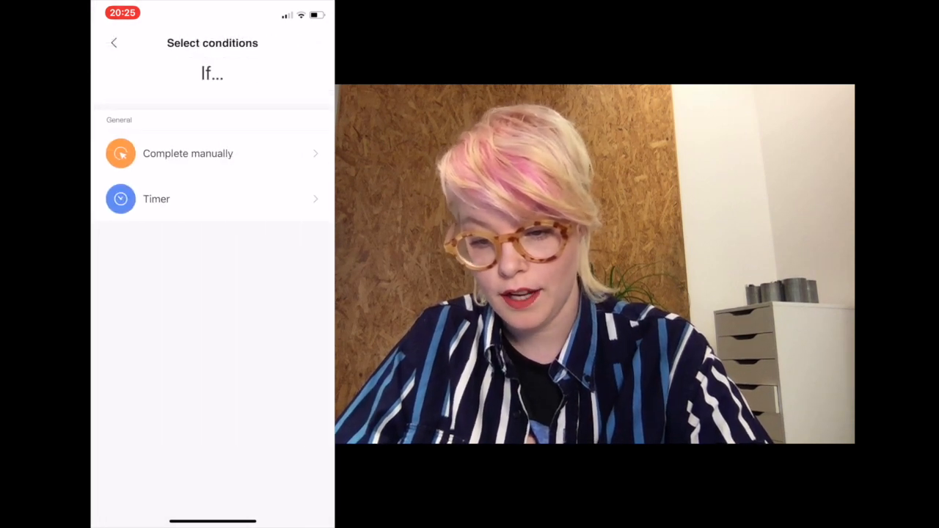
left_click(188, 153)
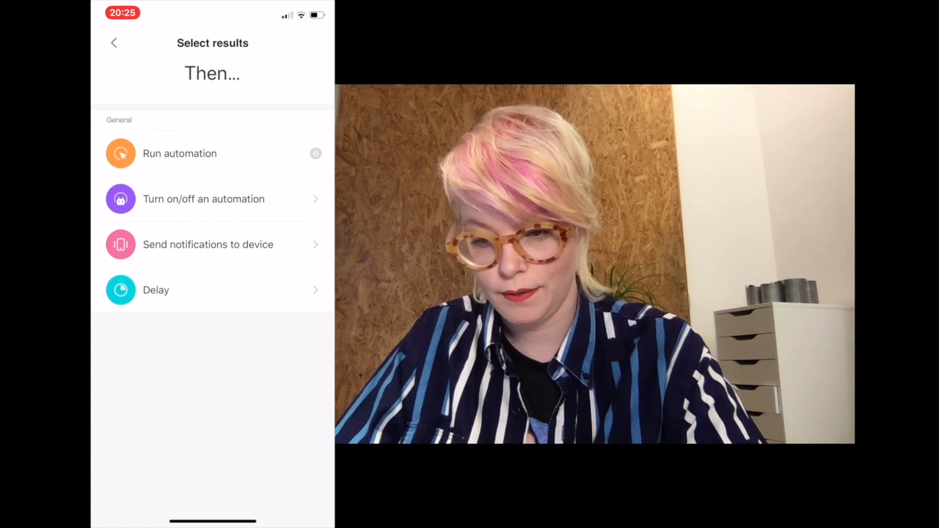
left_click(114, 43)
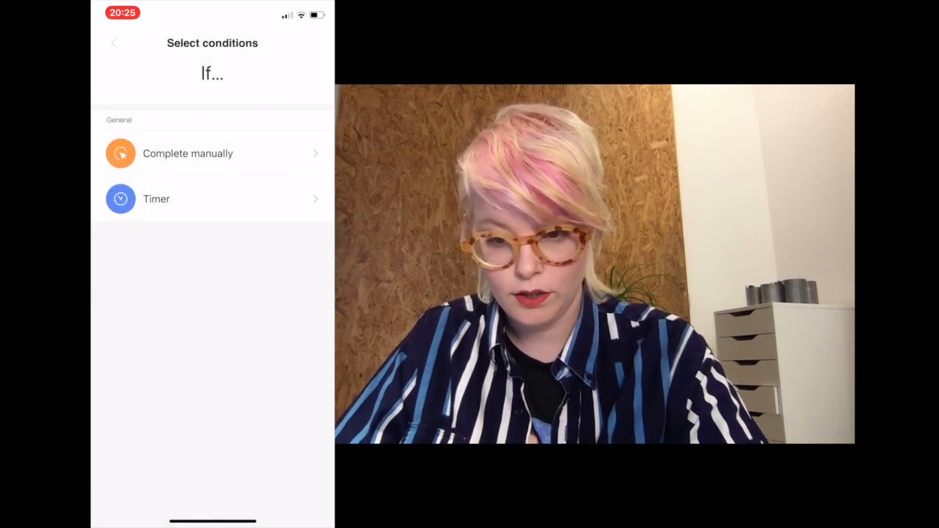
left_click(114, 43)
- Look through the profile options and open the BLE Gateway entry
left_click(293, 492)
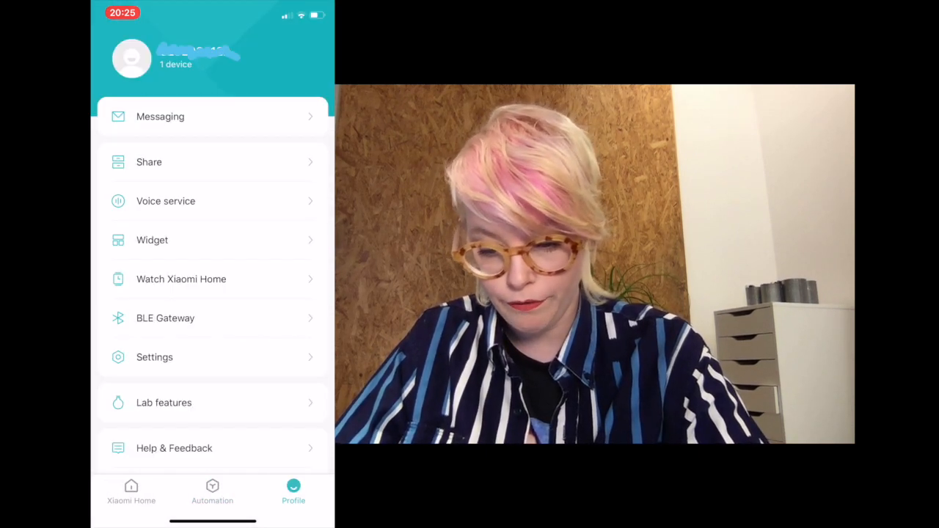
scroll(213, 279, "down", 2)
scroll(213, 279, "up", 2)
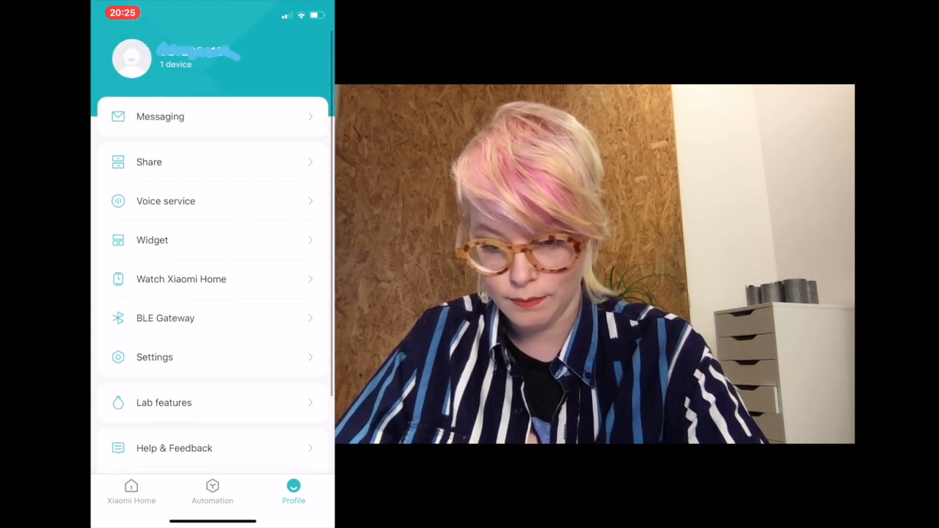
left_click(165, 318)
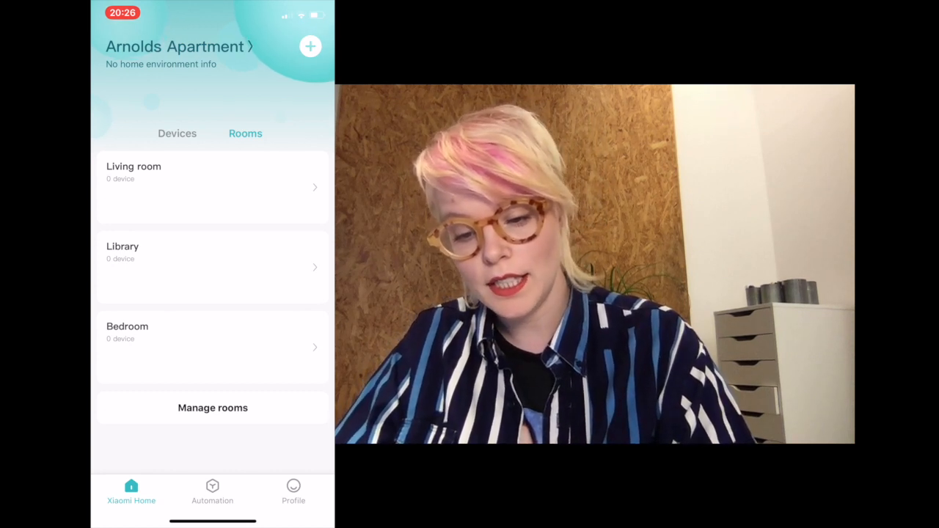
- Return to the home's device list and browse the catalogue of devices that can be added, closing it without adding any
left_click(177, 134)
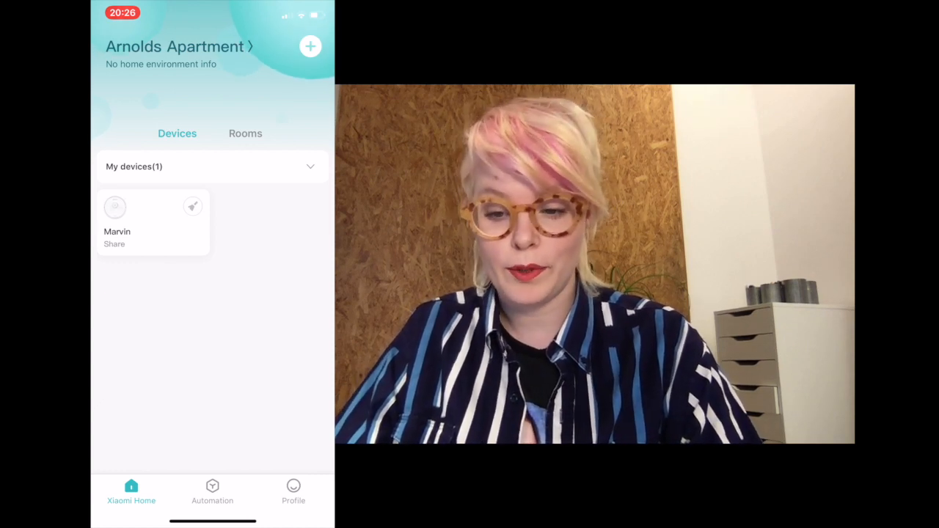
left_click(310, 46)
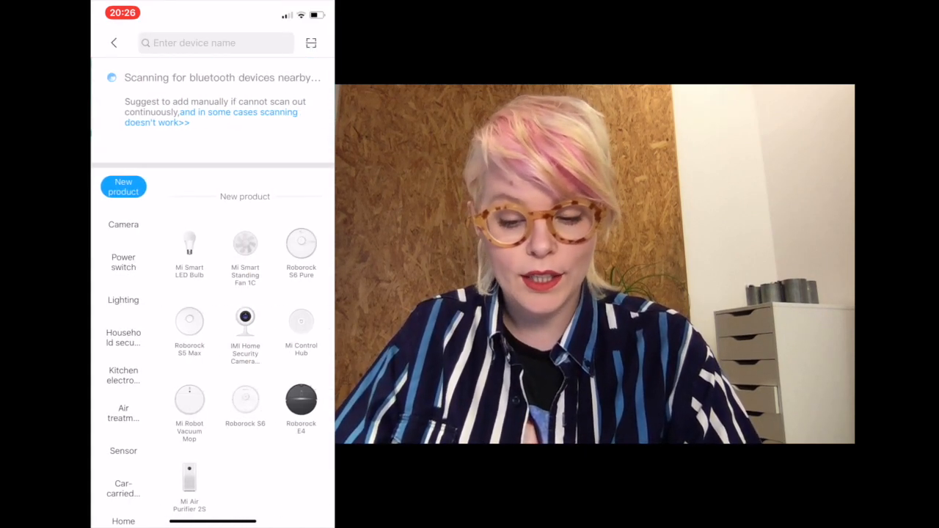
scroll(245, 293, "down", 3)
scroll(244, 294, "down", 10)
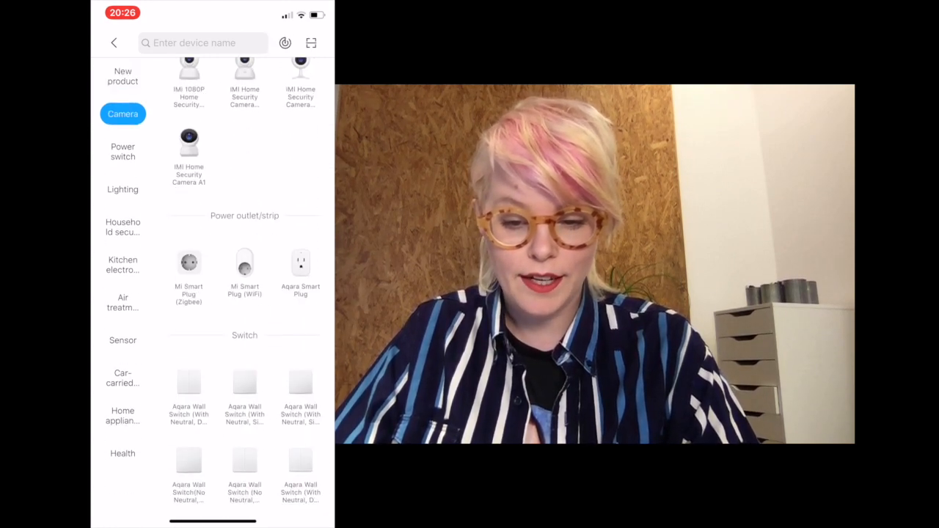
scroll(245, 293, "up", 10)
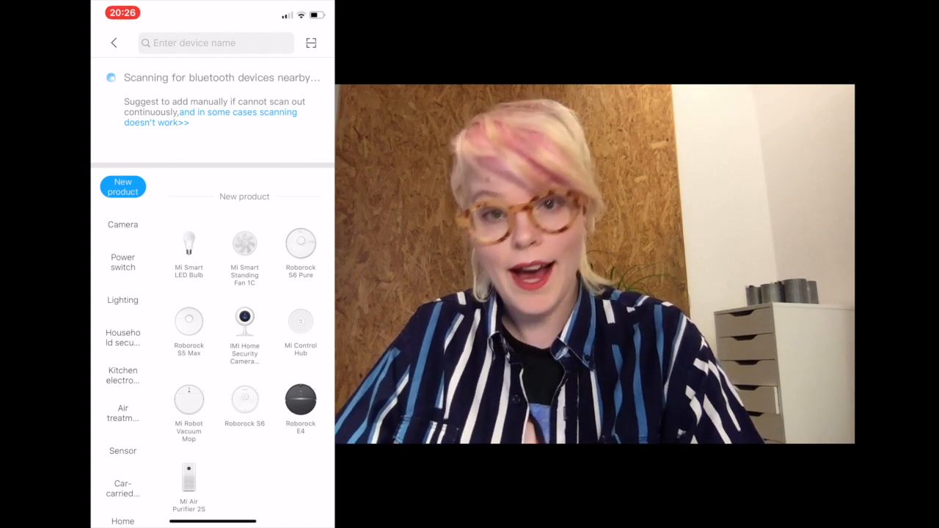
left_click(113, 43)
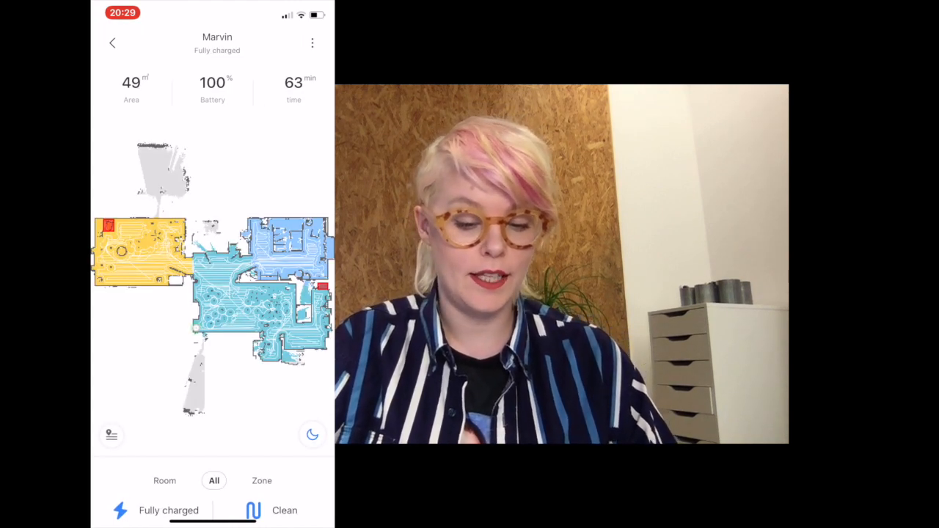
- Start a cleaning run of all areas with the Marvin robot vacuum
left_click_drag(221, 279, 228, 246)
left_click(253, 505)
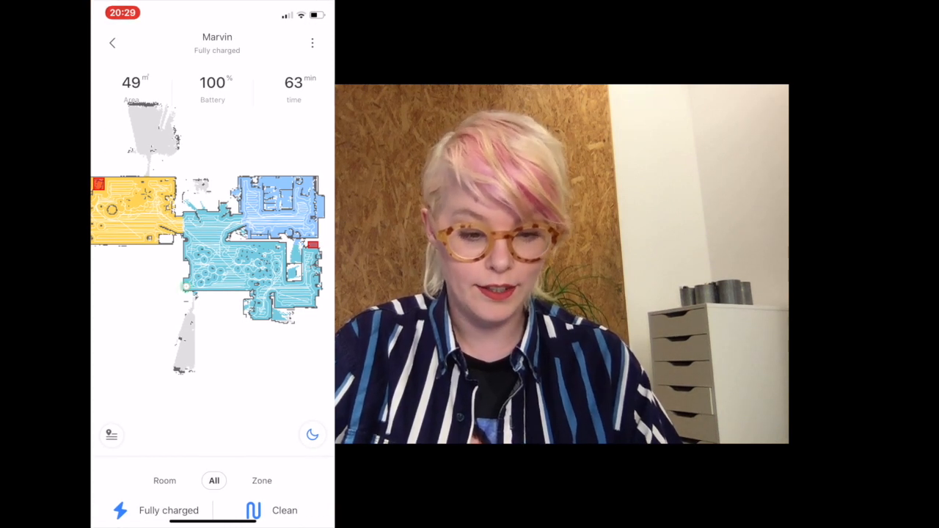
left_click(272, 510)
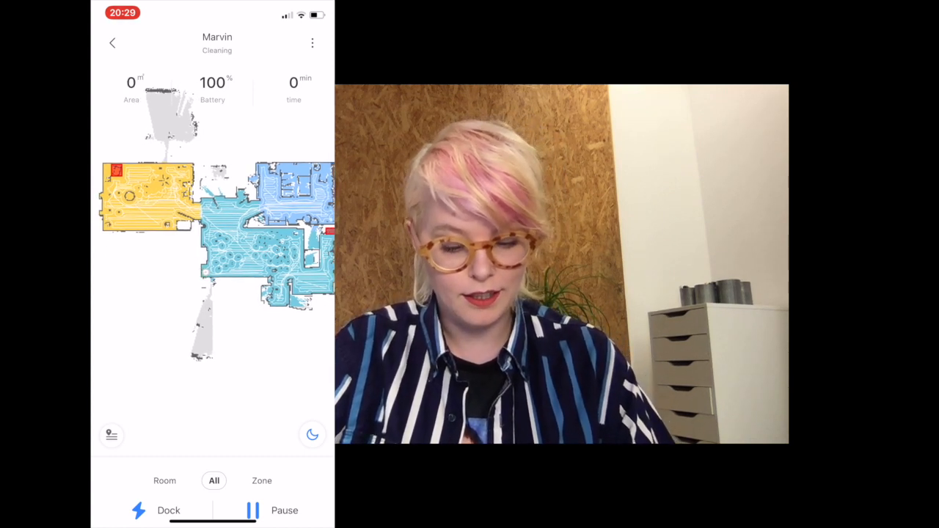
- Examine the floor map closely around the charging dock to follow the robot's cleaning path, and return to the full map
mouse_move(213, 522)
left_mouse_down()
mouse_move(216, 477)
mouse_move(207, 463)
mouse_move(208, 515)
left_mouse_up()
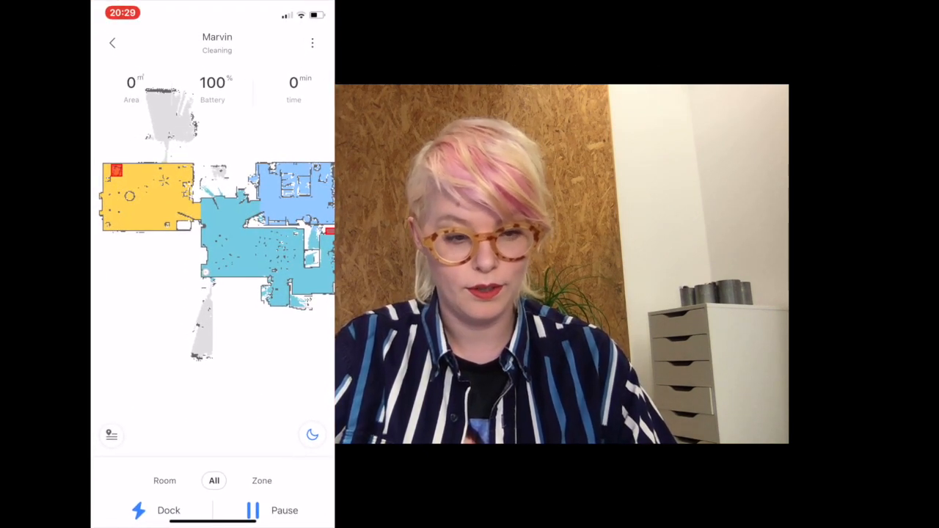
left_click_drag(229, 250, 196, 243)
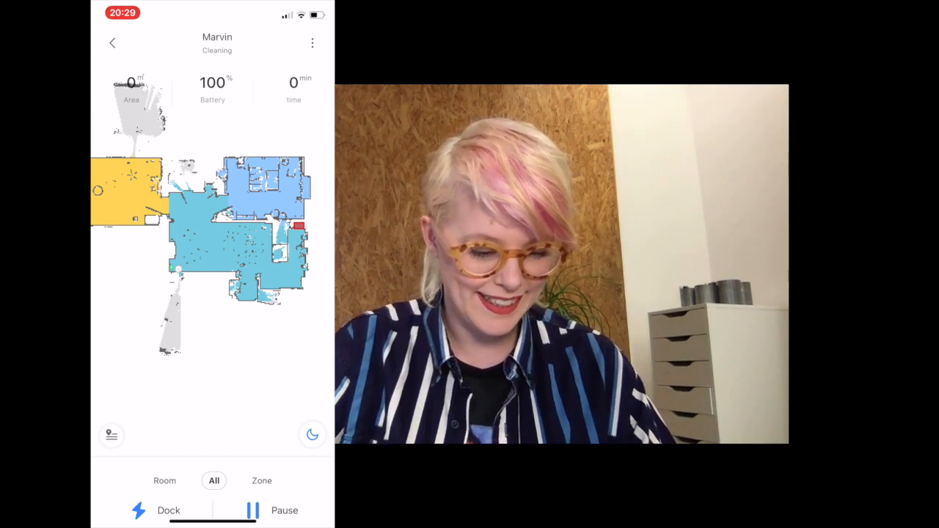
scroll(183, 222, "up", 5)
left_click_drag(198, 308, 199, 236)
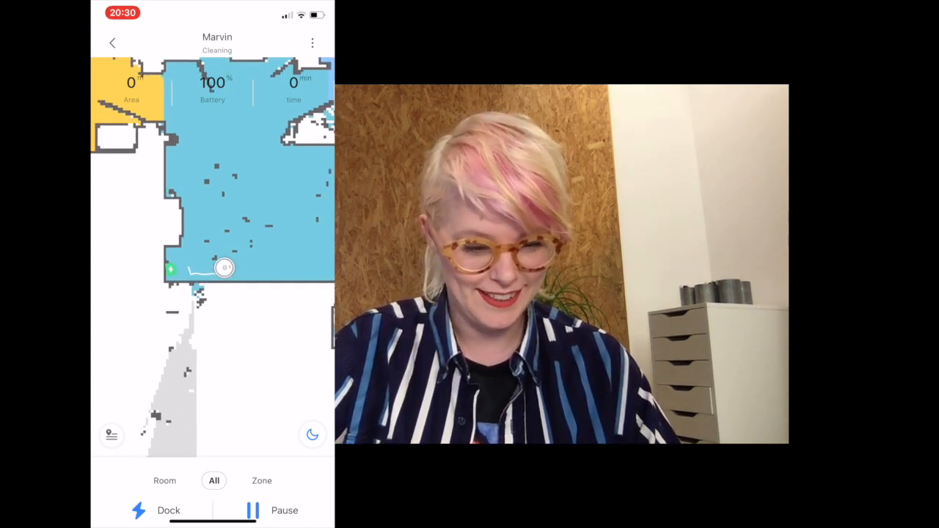
scroll(220, 139, "down", 2)
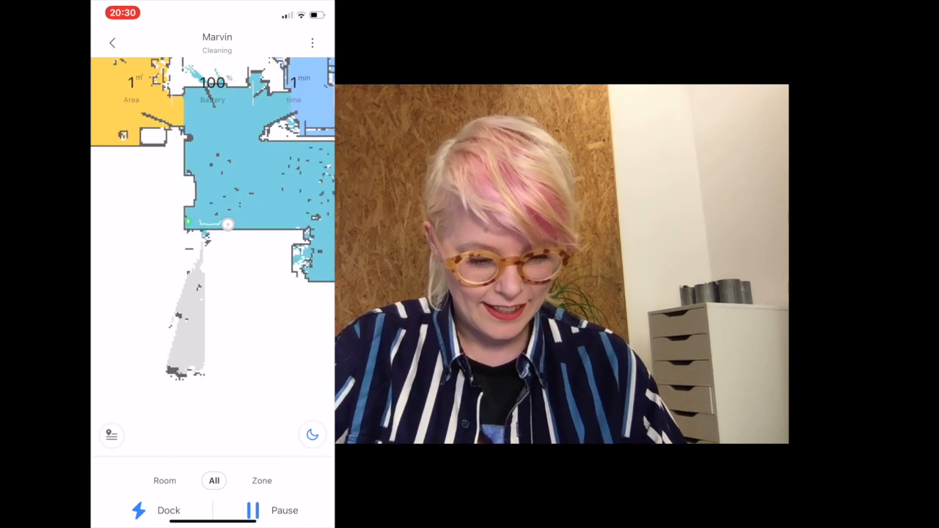
left_click_drag(228, 224, 217, 286)
scroll(212, 196, "down", 3)
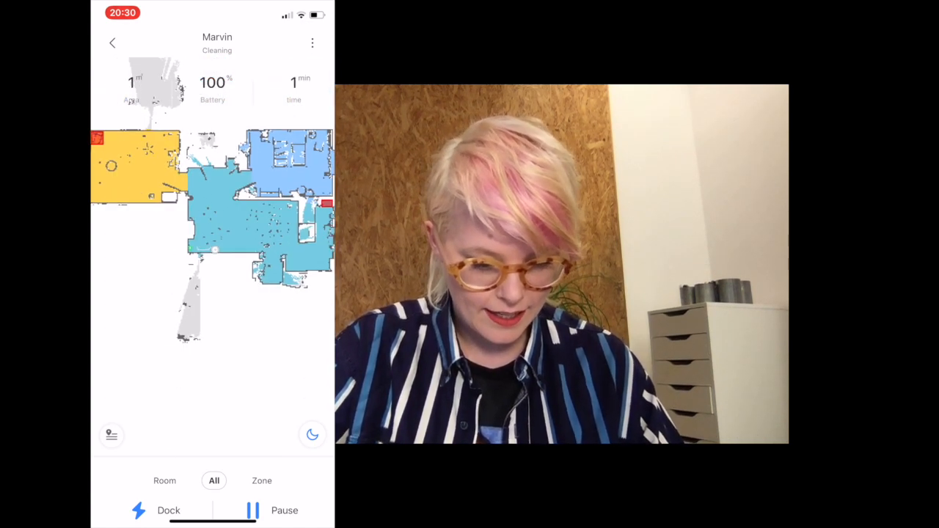
scroll(211, 196, "down", 1)
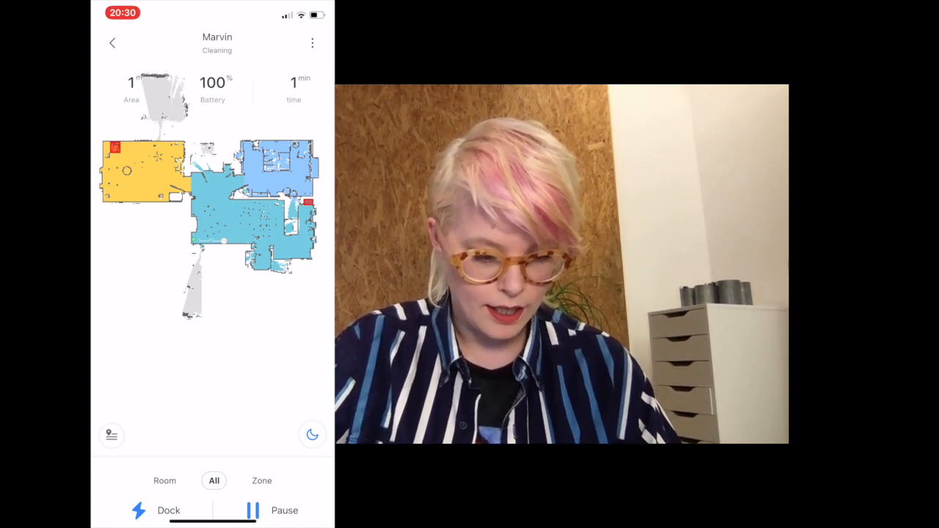
- Pause the running cleanup, end it and send the robot back to its dock
left_click(273, 511)
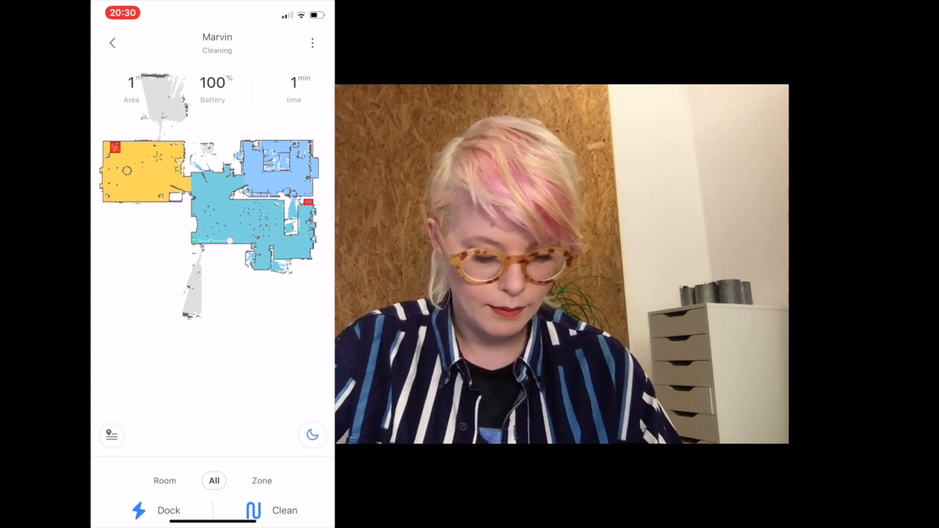
left_click(158, 511)
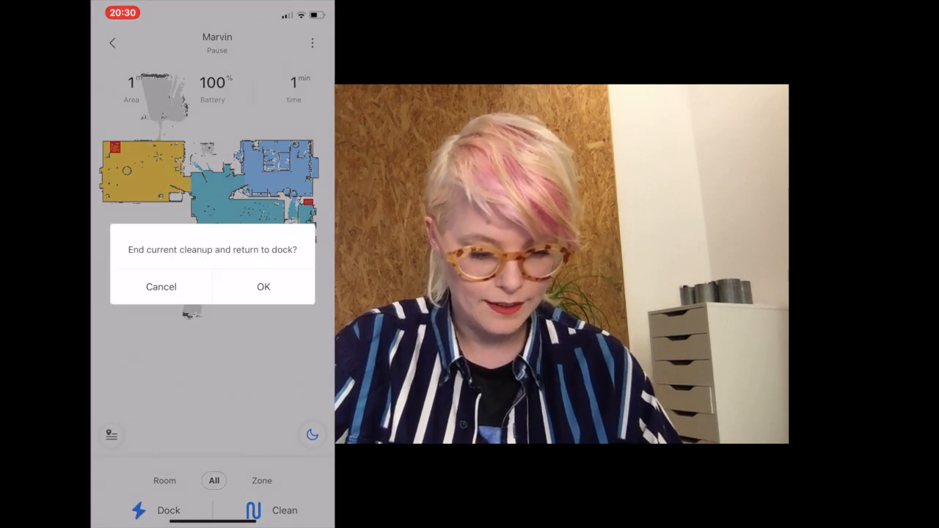
left_click(263, 287)
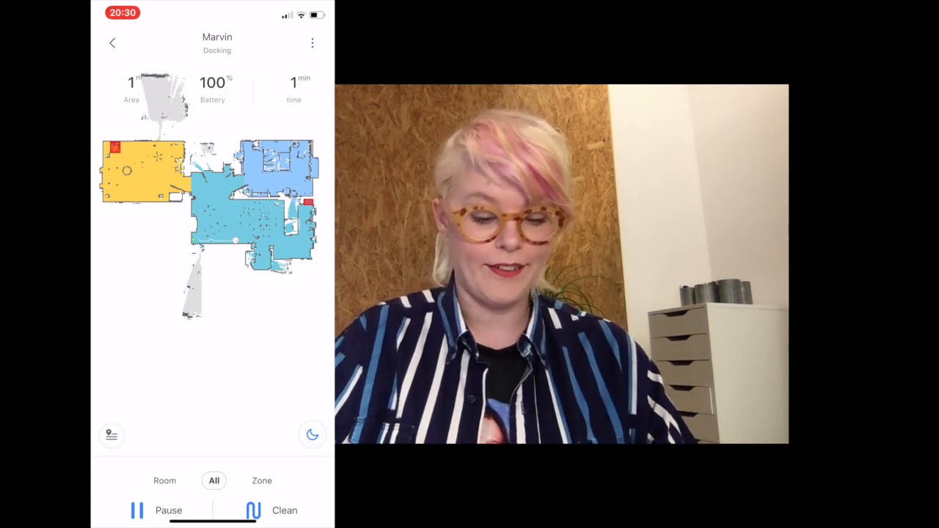
- Look at the robot's suction power modes and the no-go zone editor, leaving without adding a zone
left_click(313, 435)
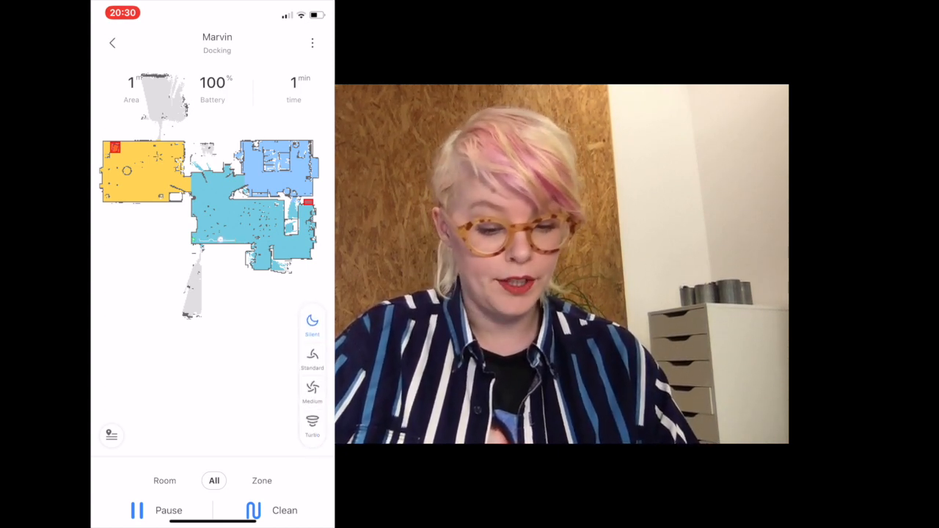
left_click(111, 435)
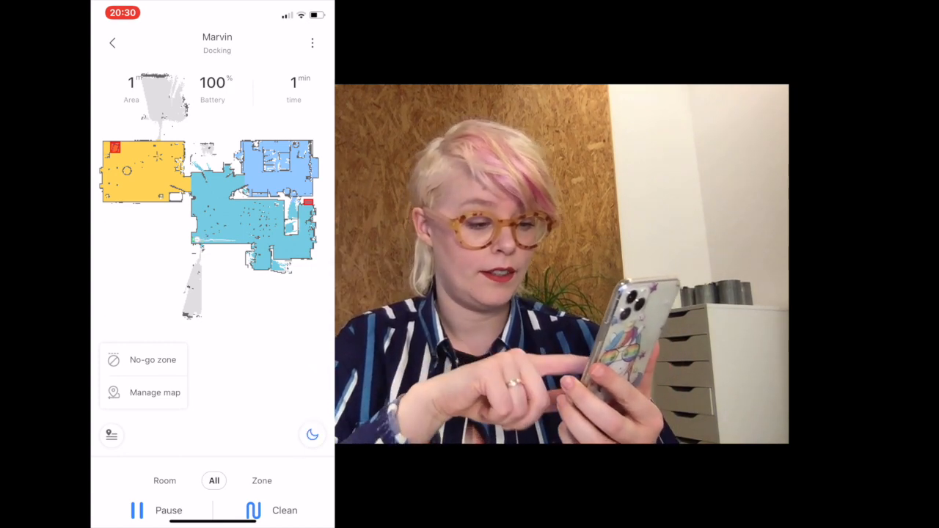
left_click(153, 360)
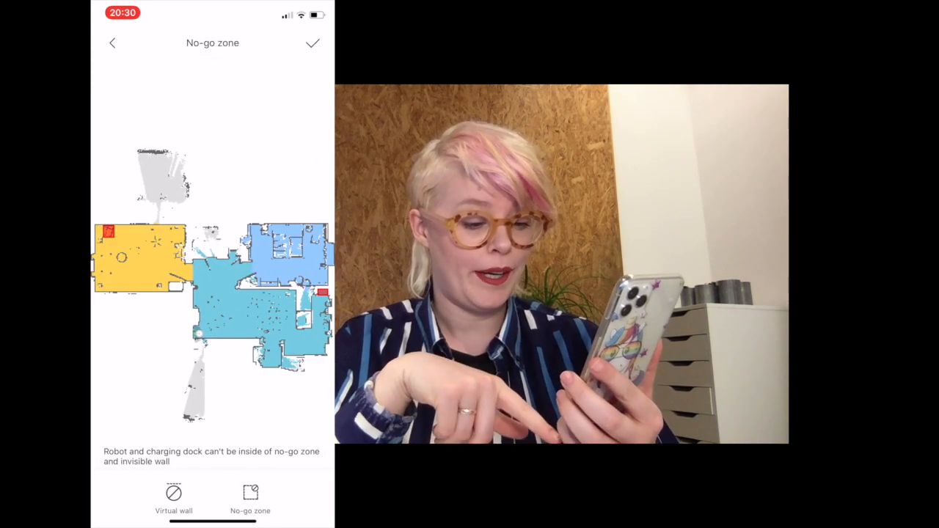
left_click(113, 42)
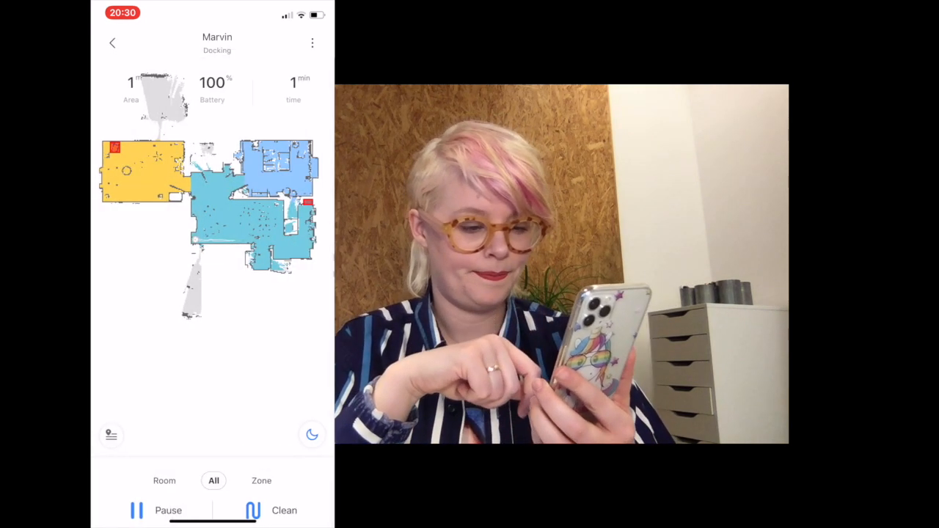
- Look through the current and backup maps in the map management, and return to the robot's main view
left_click(155, 392)
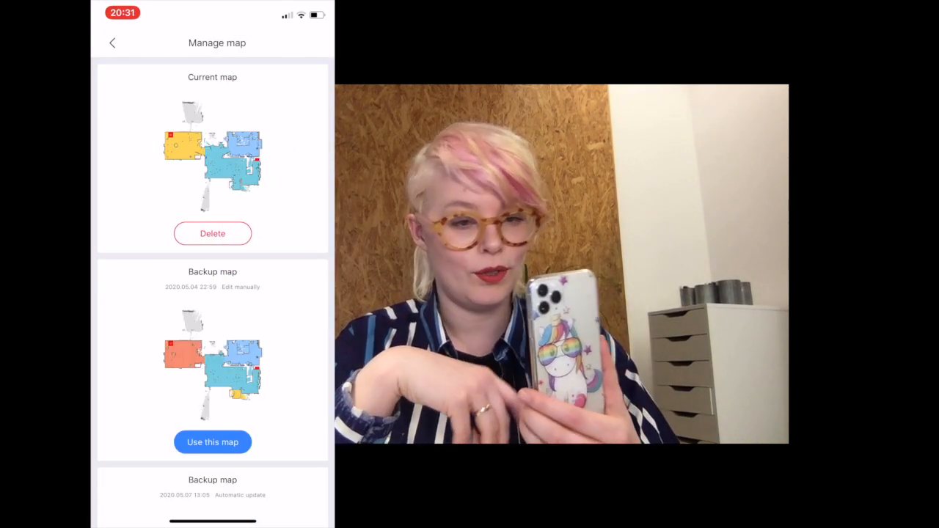
scroll(213, 293, "down", 5)
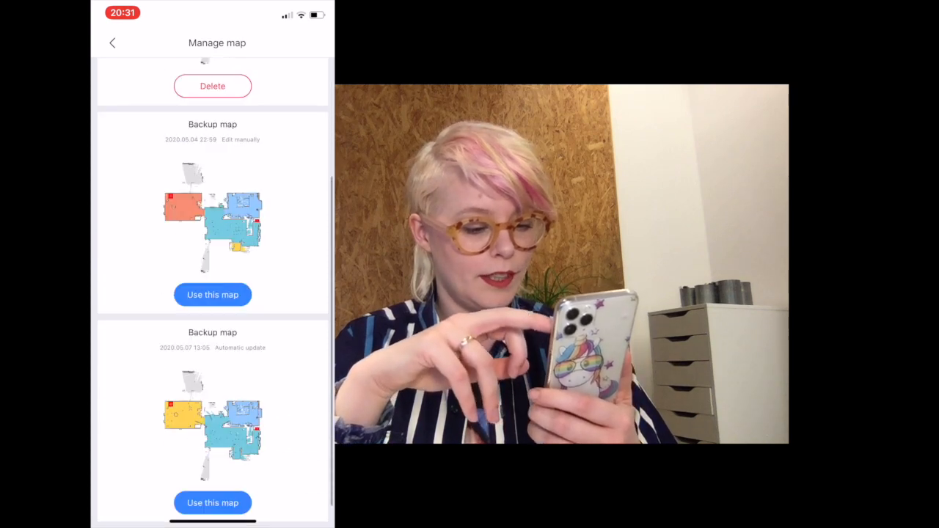
scroll(213, 293, "up", 5)
scroll(213, 294, "down", 3)
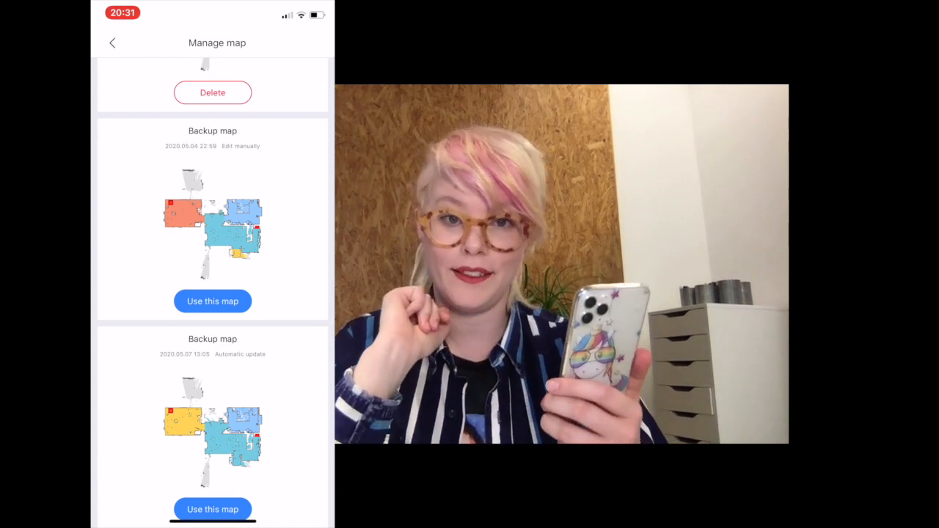
left_click(112, 42)
mouse_move(242, 257)
left_mouse_down()
mouse_move(160, 330)
mouse_move(176, 278)
mouse_move(228, 192)
mouse_move(254, 246)
left_mouse_up()
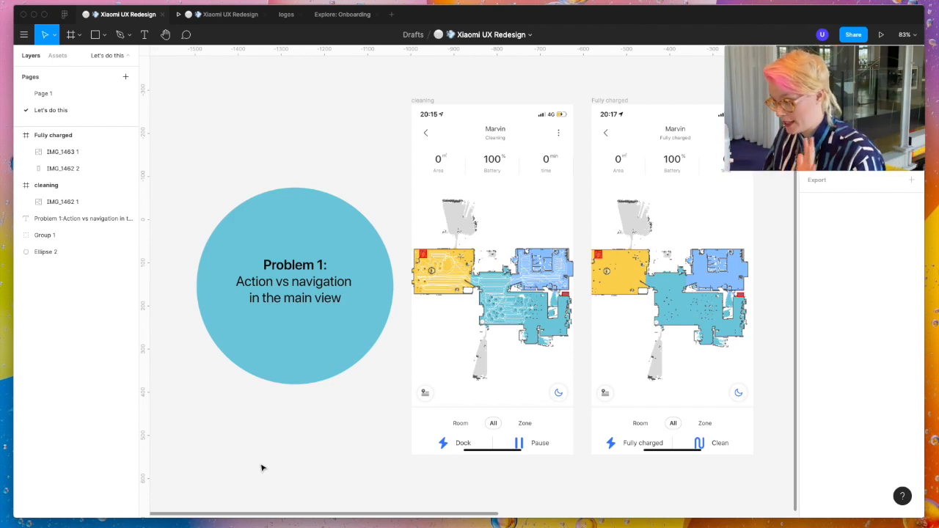
left_click(493, 336)
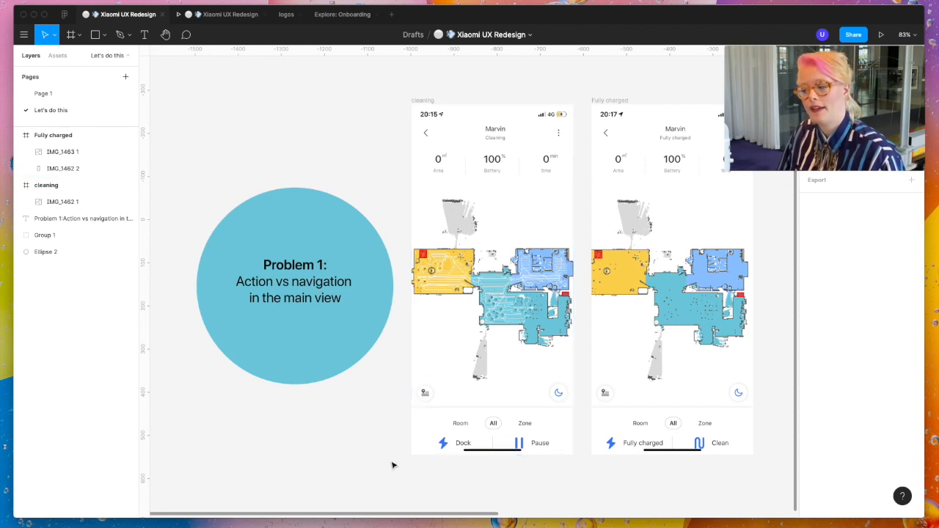
left_click(543, 326)
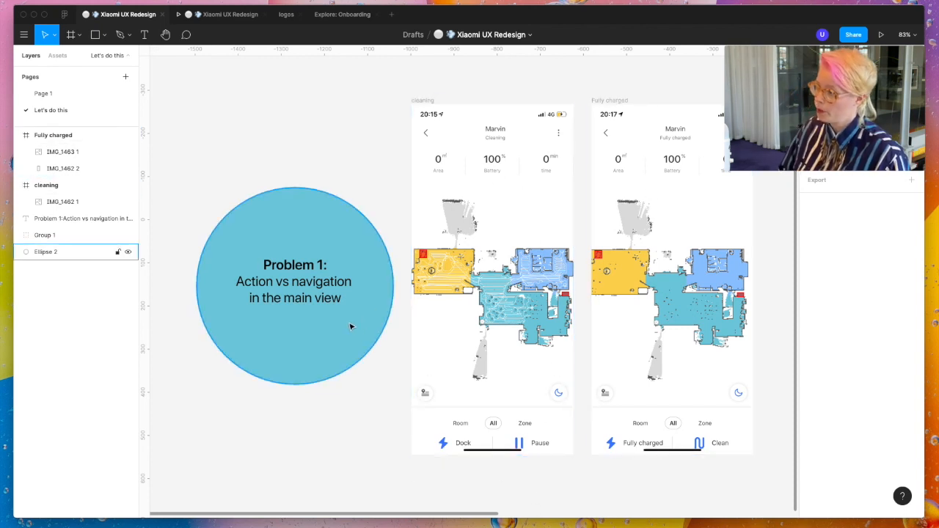
- Compare the Dock, Pause, Fully charged and Clean controls on the cleaning and Fully charged screens
left_click(644, 342)
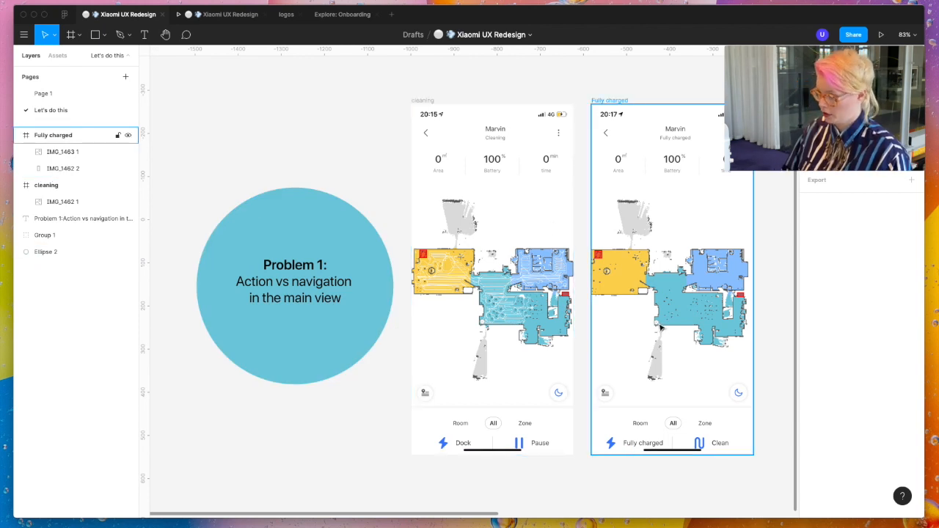
left_click(492, 346)
left_click(538, 475)
left_click(536, 452)
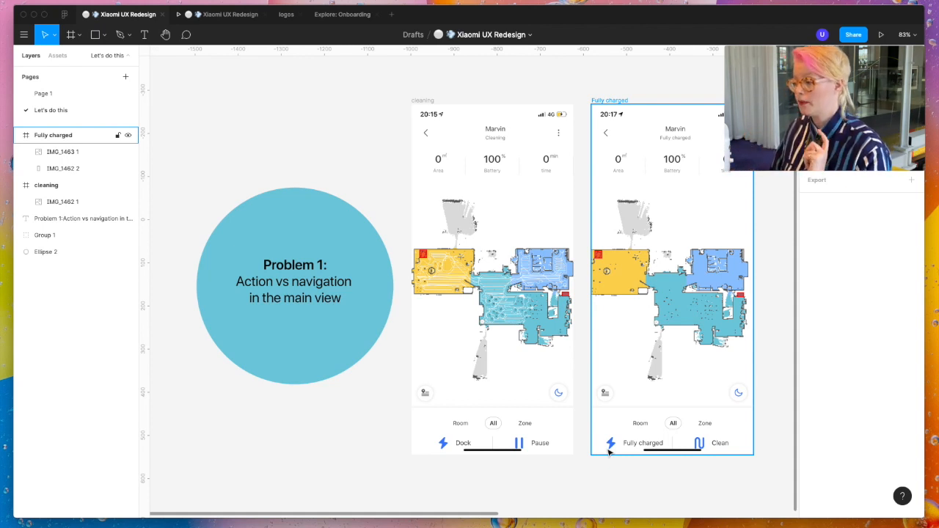
left_click(651, 474)
scroll(648, 480, "down", 2)
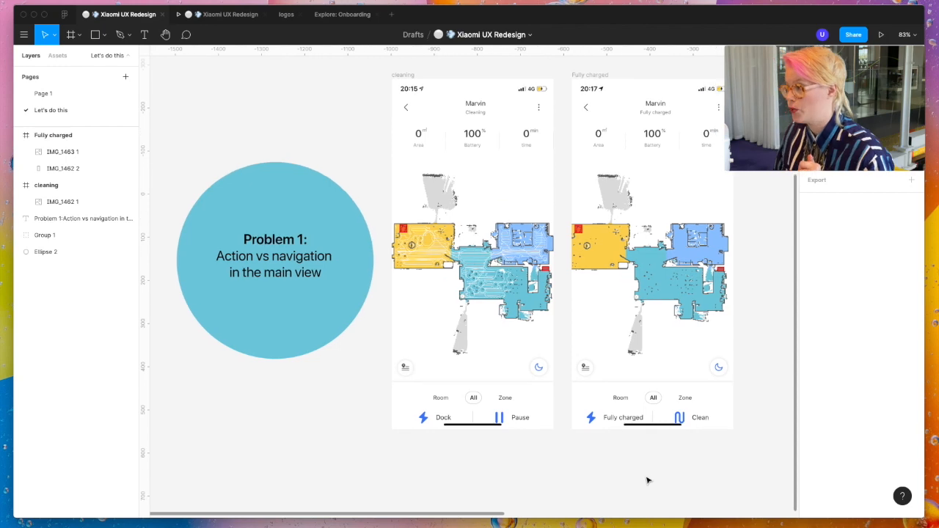
- Draw an arrow up to the Fully charged control and annotate it "actions should not look the same as info" in colour FF6C75
scroll(595, 462, "up", 5)
key("shift+l")
left_click_drag(601, 445, 602, 394)
key("a")
key("t")
left_click(601, 465)
type("act")
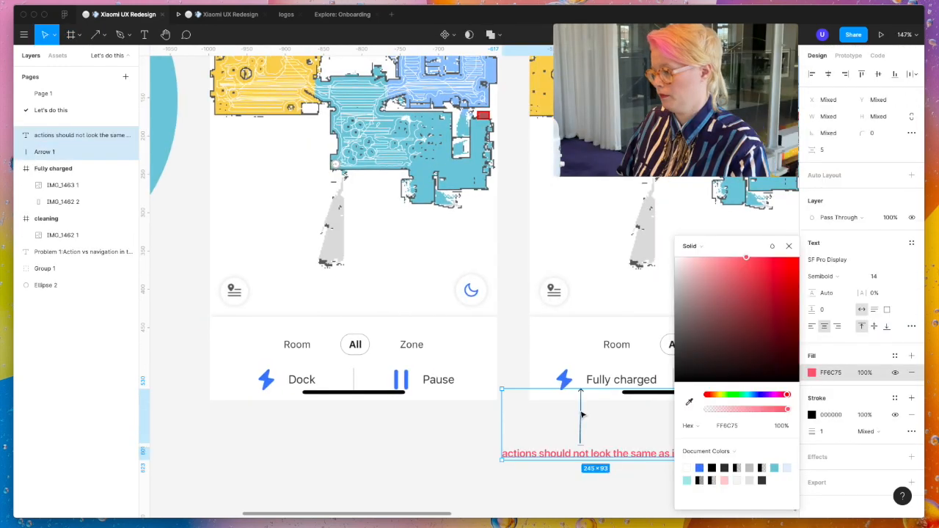
left_click(580, 416)
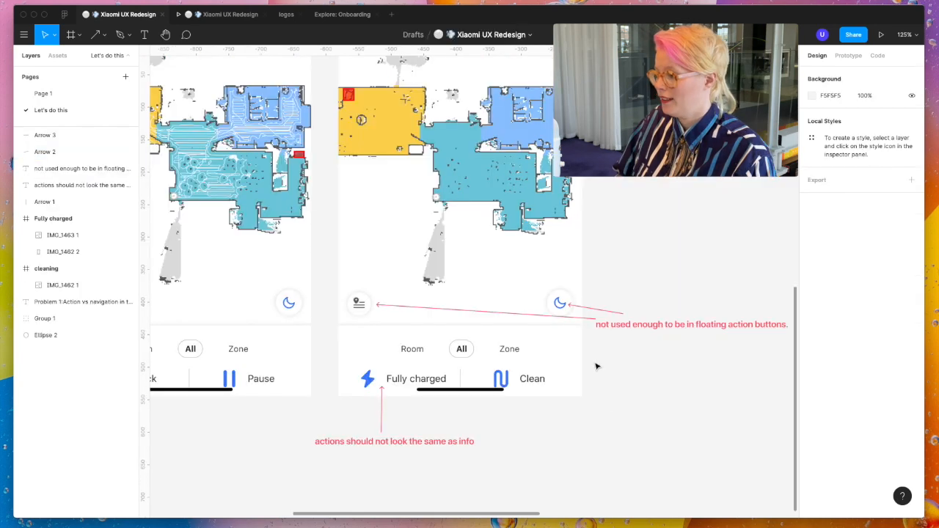
- Examine the annotated floating buttons and floor map on the Fully charged screen, and look over the Problem 1 and Problem 2 screens
scroll(596, 367, "up", 3)
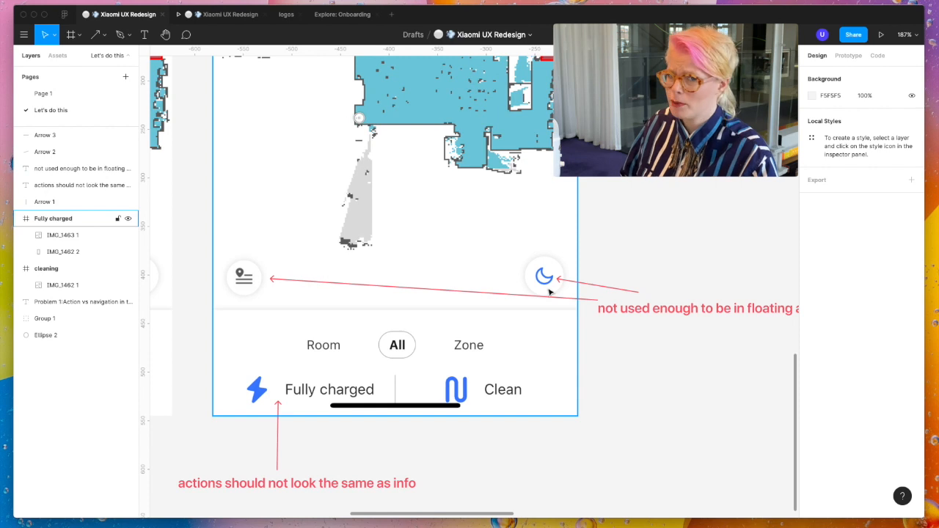
scroll(289, 286, "left", 2)
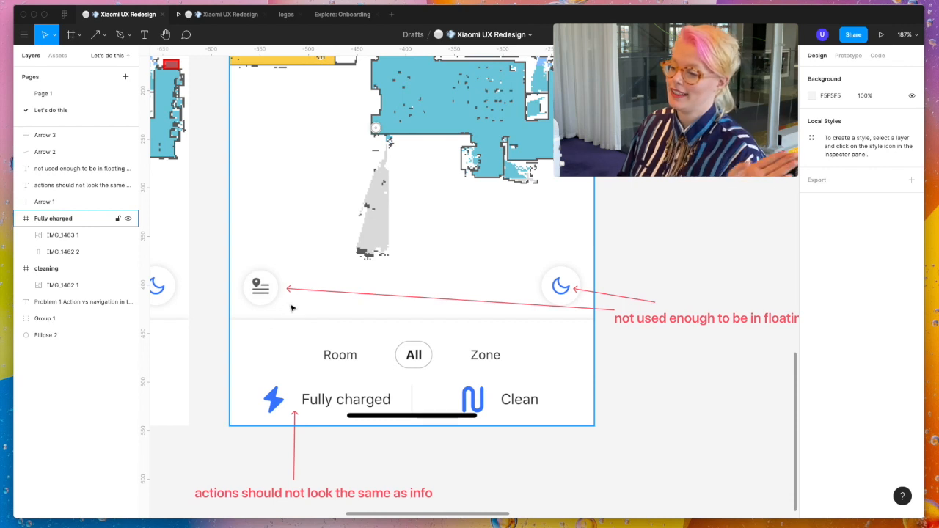
left_click(603, 329)
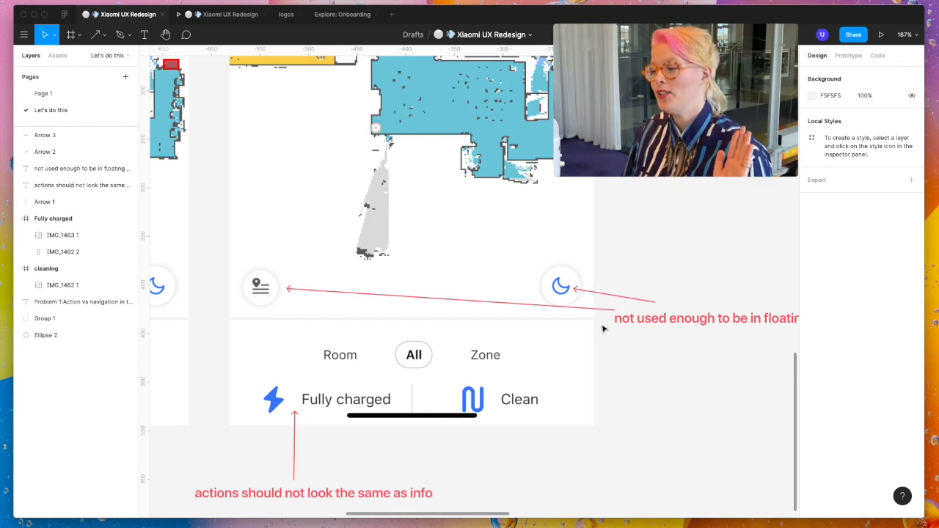
left_click(566, 307)
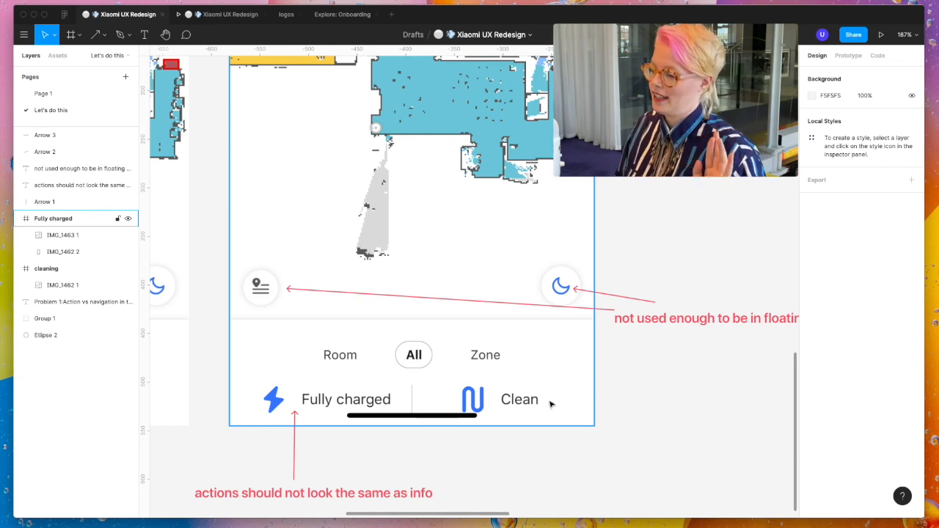
scroll(420, 364, "up", 5)
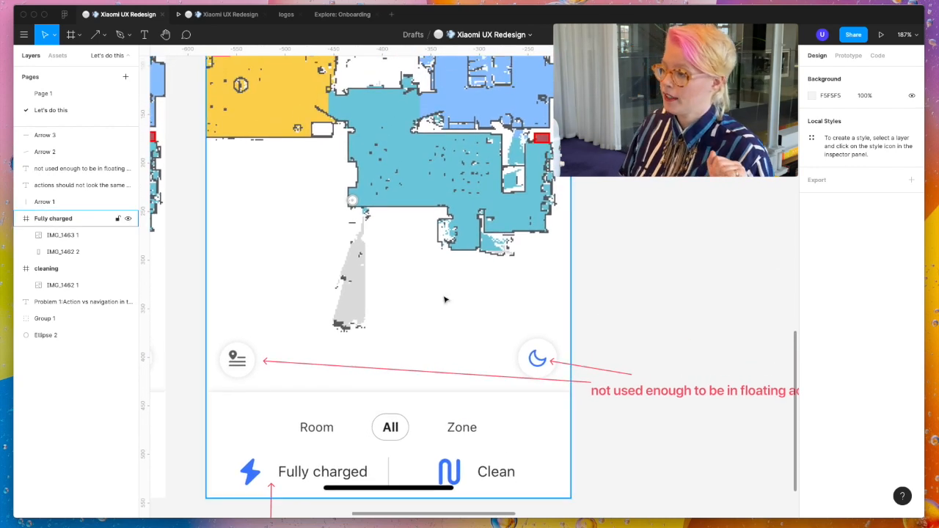
scroll(471, 128, "up", 5)
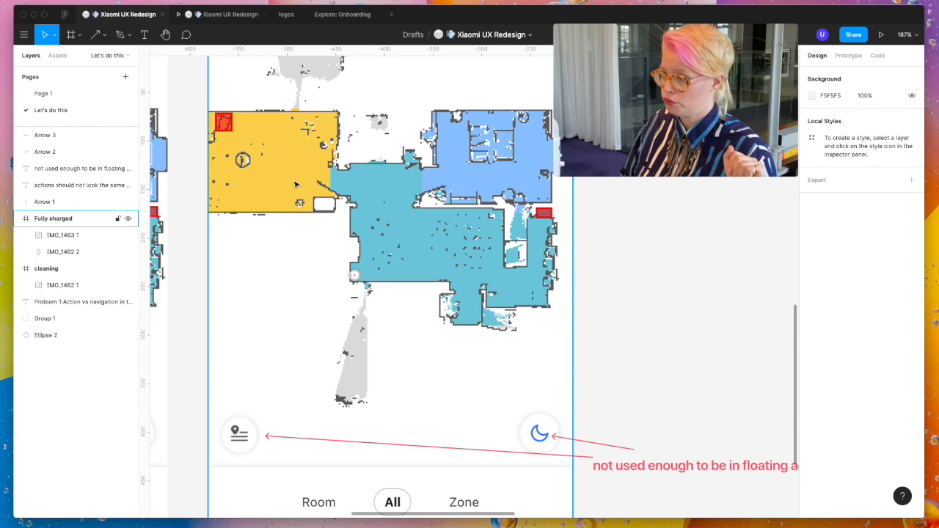
scroll(430, 374, "down", 5)
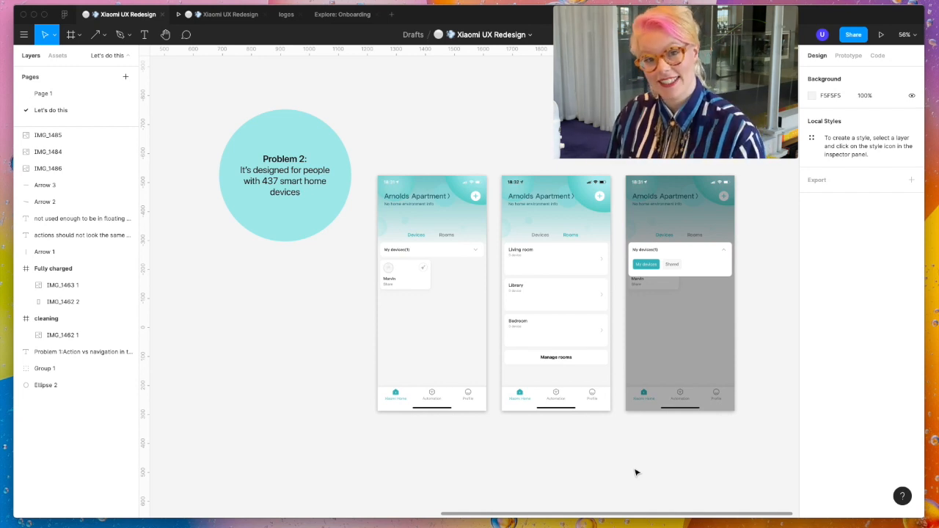
scroll(637, 472, "left", 15)
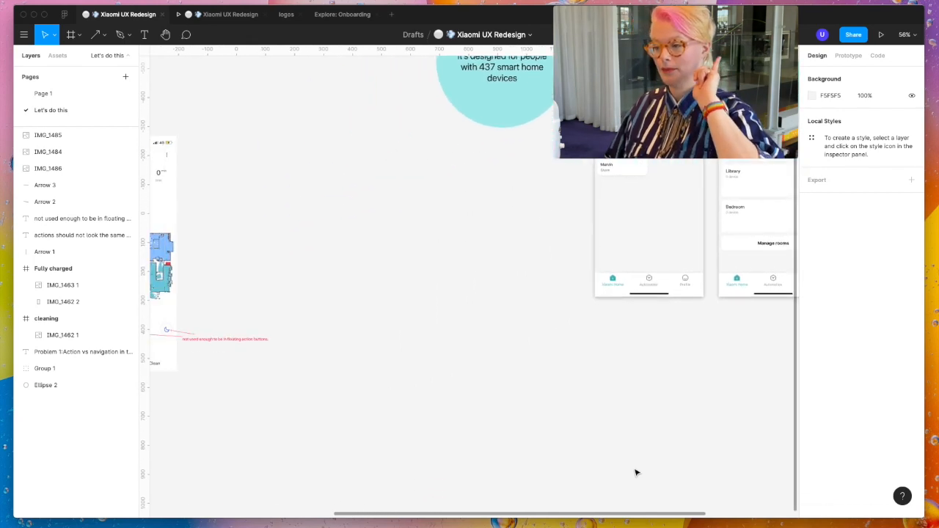
scroll(638, 472, "left", 2)
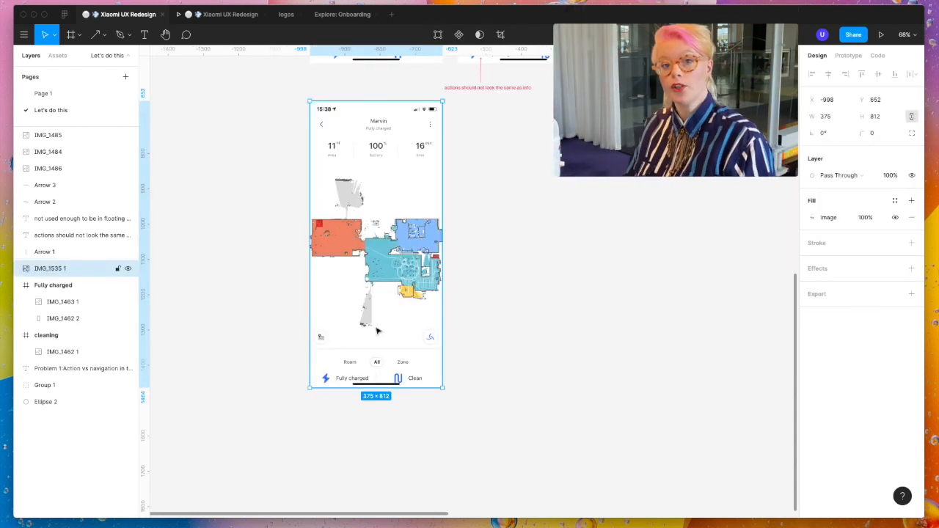
- Examine the floor map, cleaning path and controls in the IMG_1535 1 screenshot placed below the cleaning screen
scroll(377, 331, "down", 1)
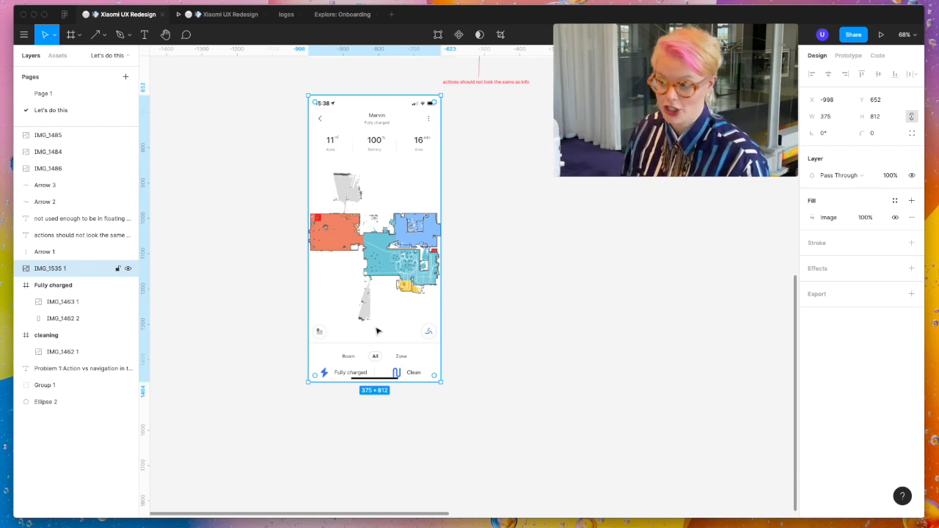
scroll(404, 312, "left", 3)
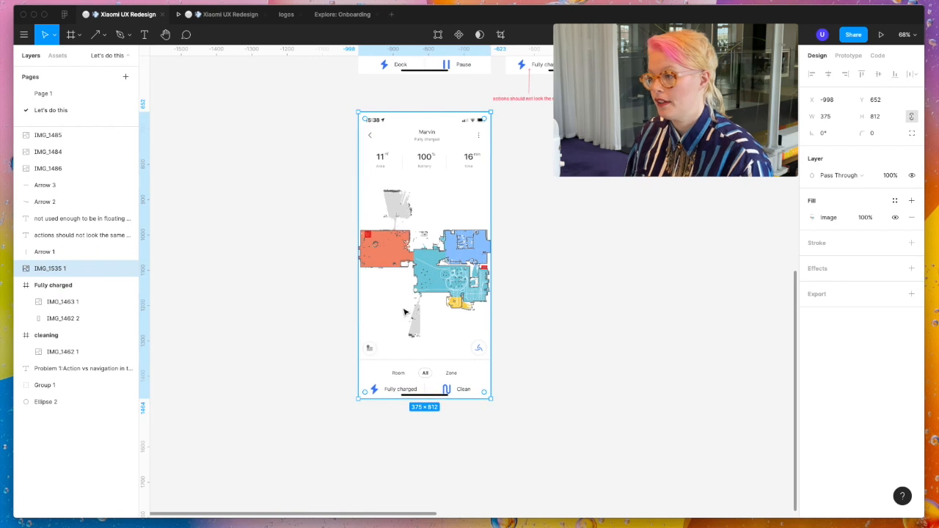
left_click(582, 284)
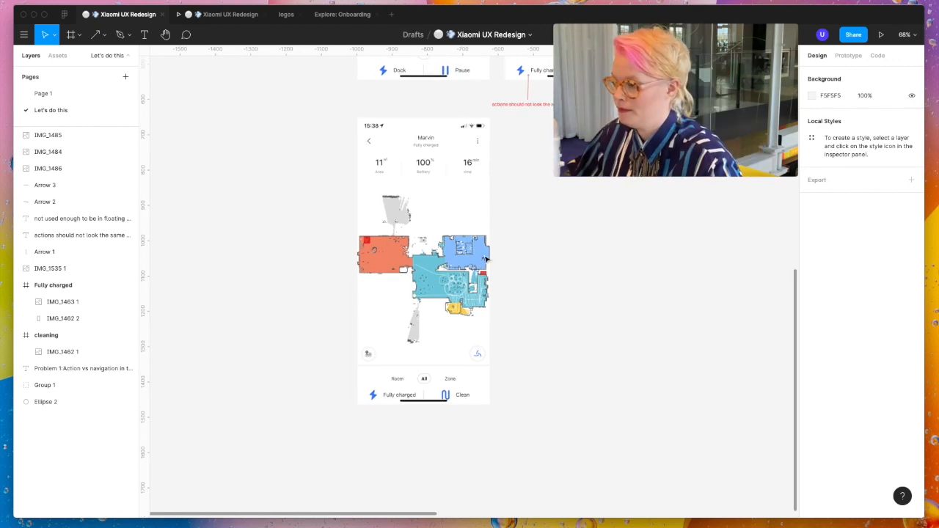
scroll(433, 241, "up", 5)
scroll(433, 242, "down", 5)
left_click(430, 223)
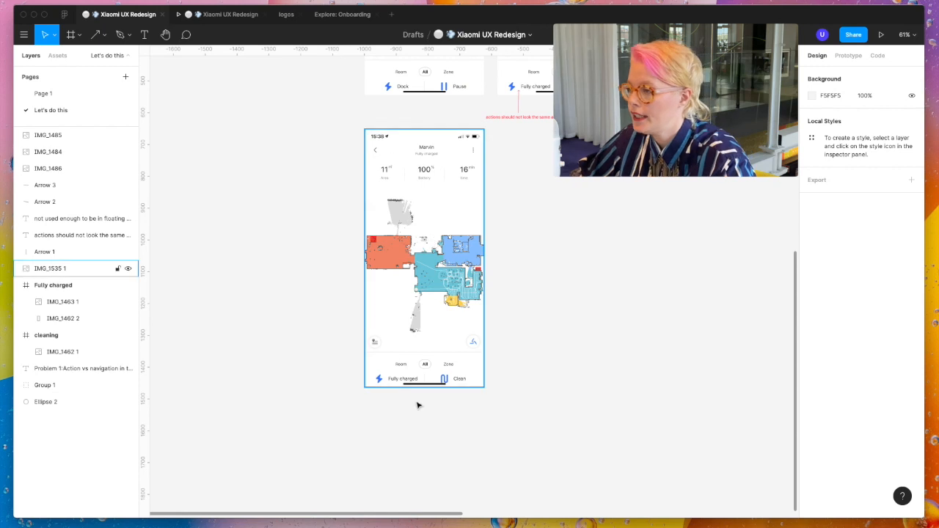
scroll(416, 252, "up", 5)
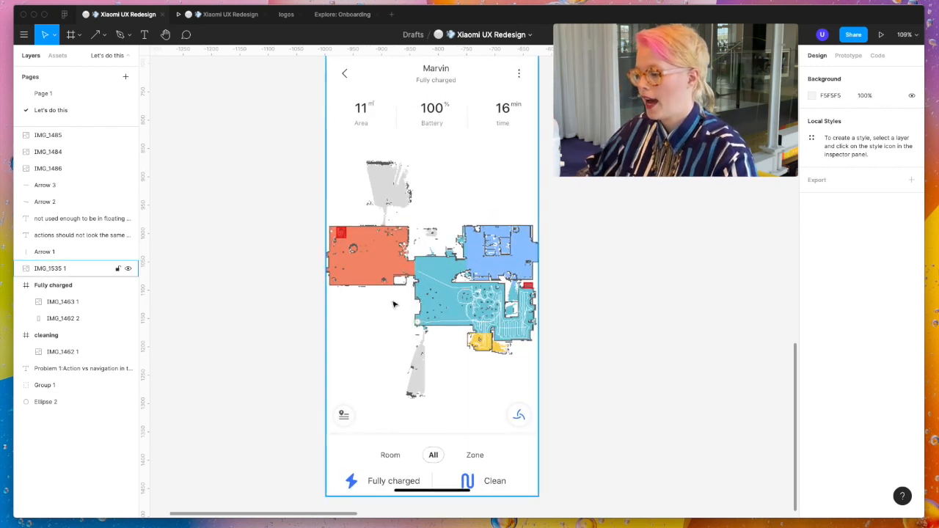
scroll(492, 454, "up", 2)
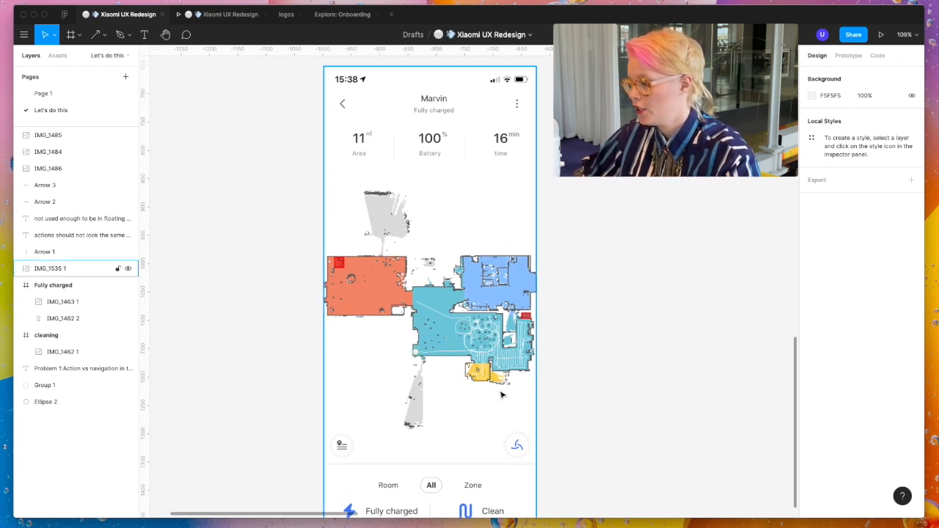
scroll(498, 389, "down", 3)
scroll(499, 391, "right", 2)
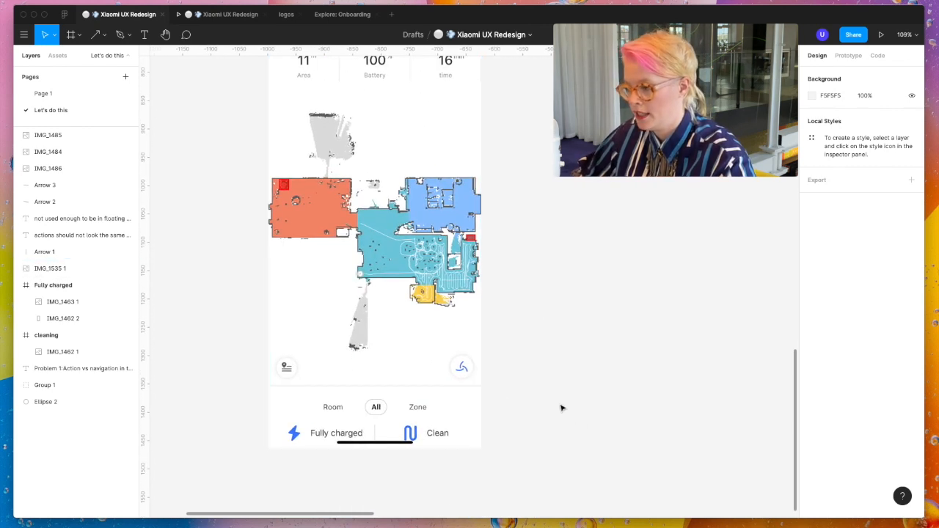
scroll(725, 407, "left", 5)
scroll(725, 408, "up", 3)
scroll(724, 407, "right", 3)
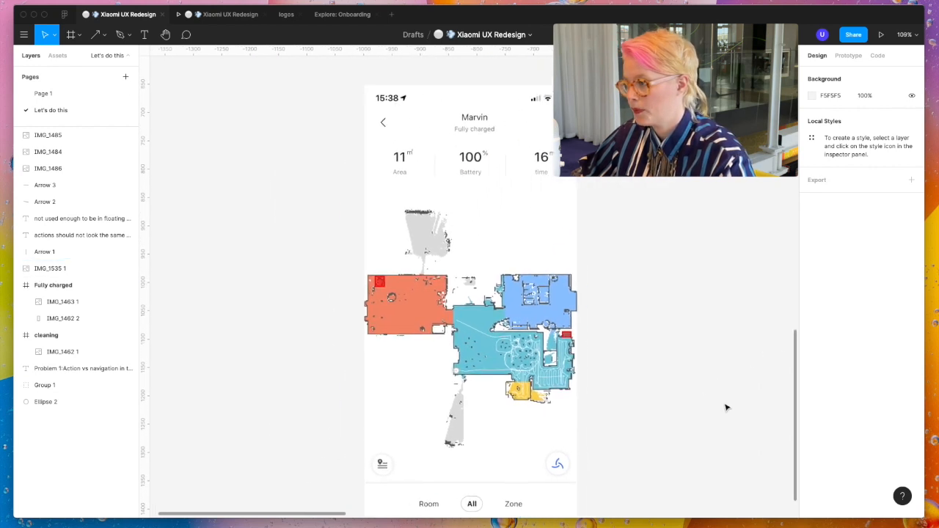
- Draw a frame around the IMG_1535 1 screenshot and resize the frame to fit its content
scroll(725, 406, "down", 3)
key("f")
scroll(724, 403, "down", 4)
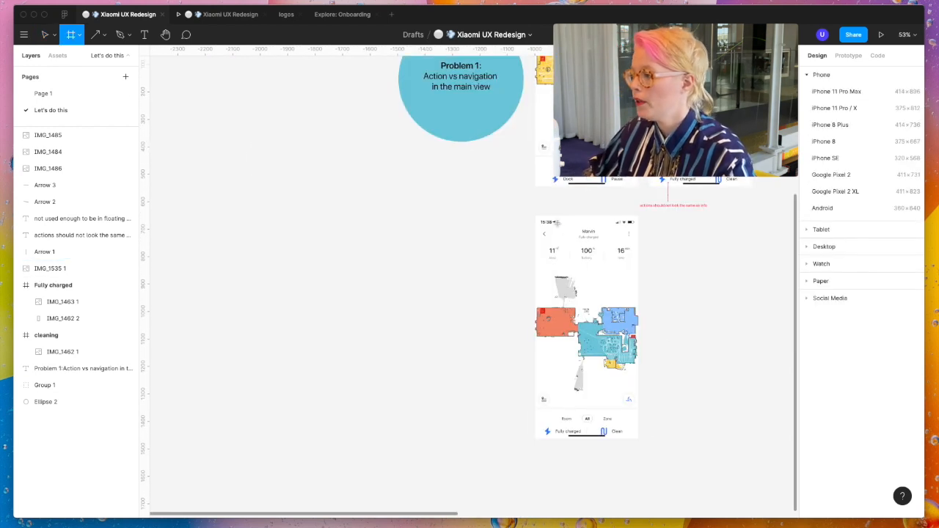
left_click_drag(531, 213, 650, 452)
left_click(911, 99)
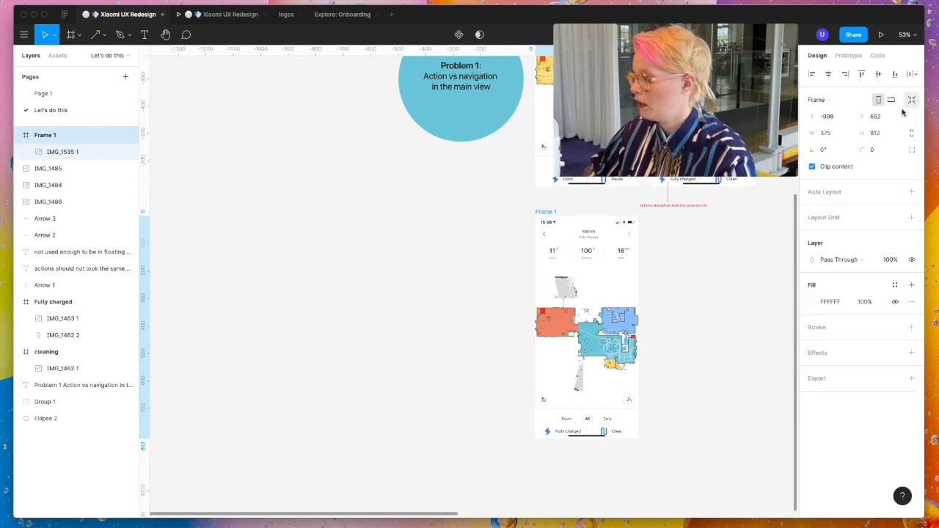
- Cover the grey map area above the orange room with a rectangle of about 137 × 131, filled white (FFFFFF)
scroll(704, 373, "right", 1)
scroll(686, 373, "right", 3)
scroll(513, 352, "up", 5)
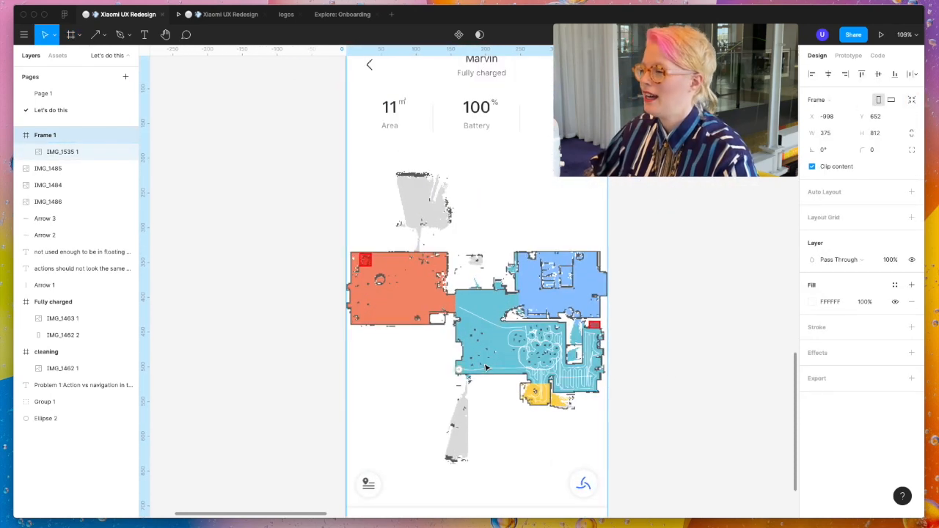
scroll(478, 271, "up", 2)
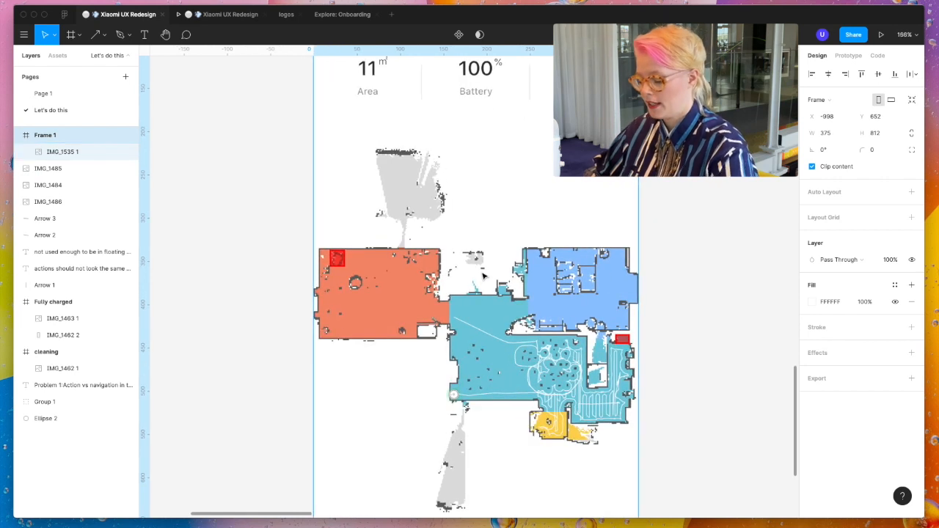
key("r")
left_click_drag(356, 134, 476, 248)
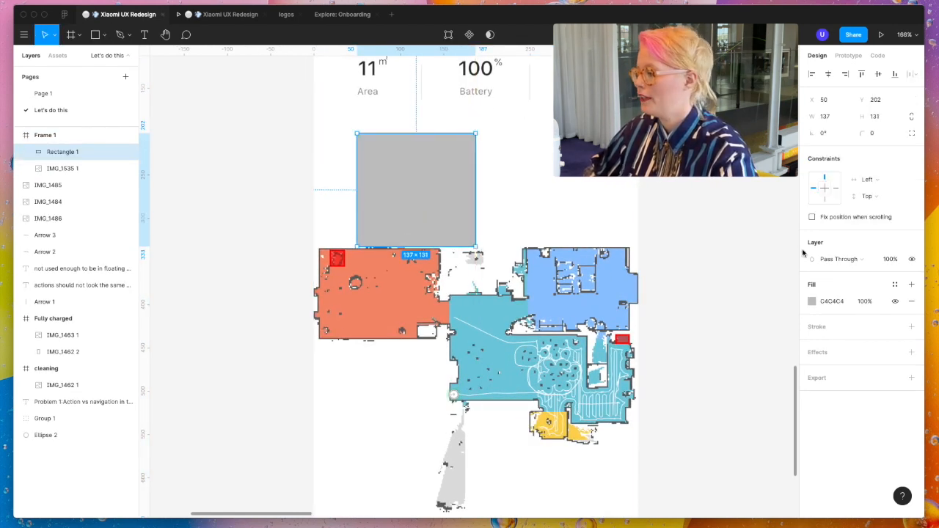
left_click(812, 301)
left_click_drag(744, 357, 674, 256)
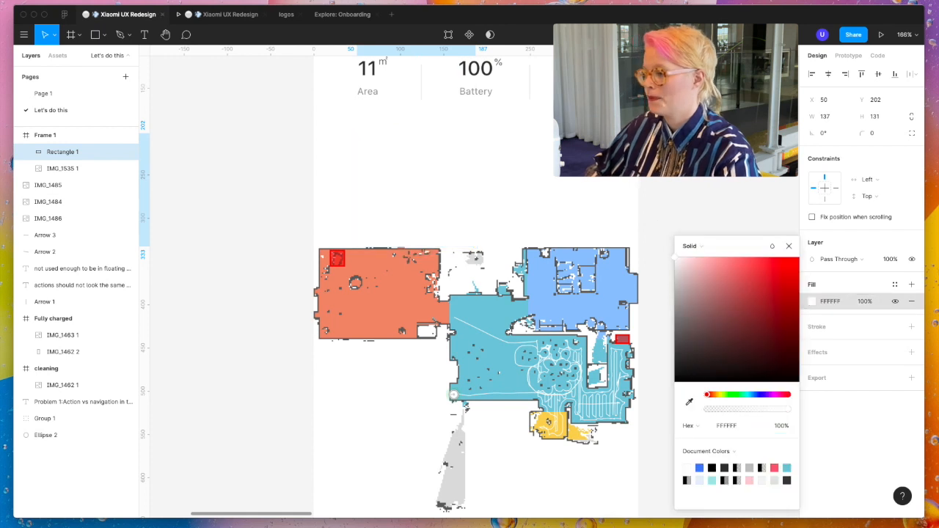
- Duplicate the white rectangle and place the copy over the grey map area below the teal room, at about X 105, Y 512
scroll(413, 242, "down", 5)
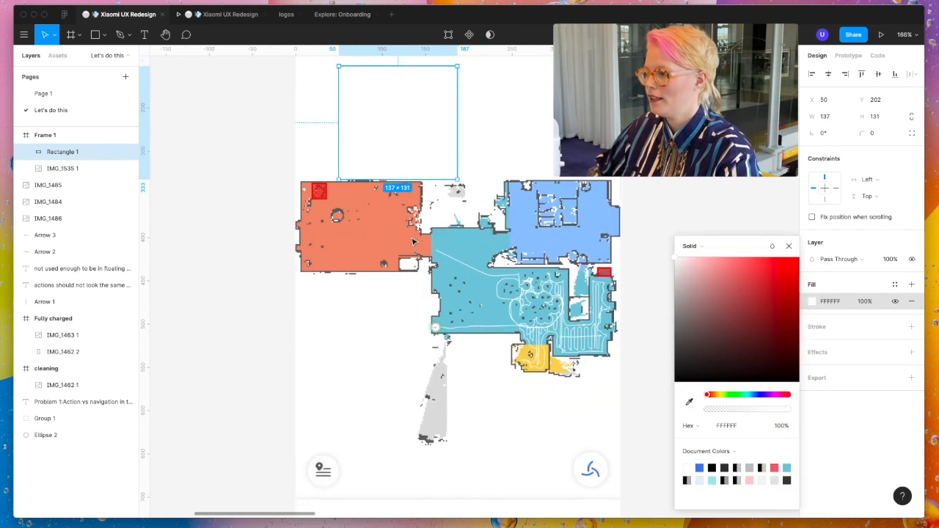
left_click_drag(387, 94, 434, 363)
scroll(434, 363, "up", 5)
scroll(436, 319, "up", 3)
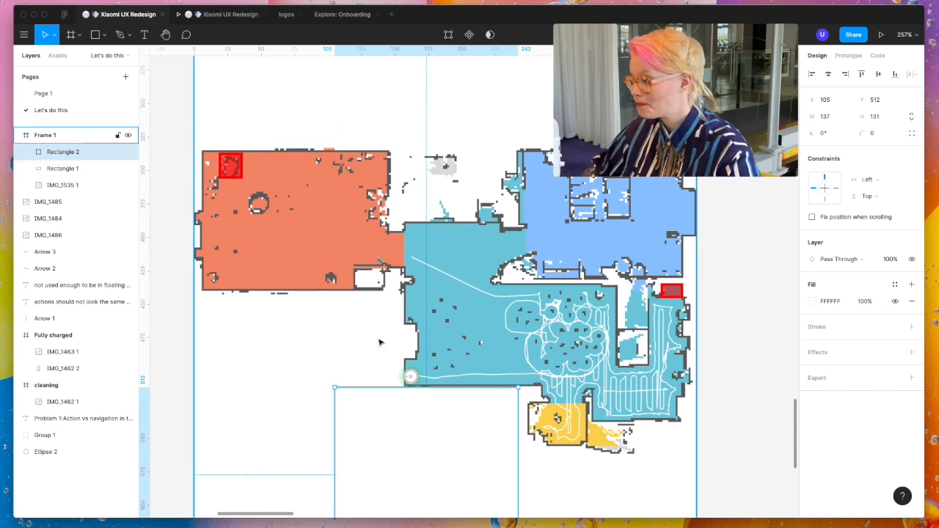
scroll(398, 430, "down", 5)
scroll(398, 433, "down", 2)
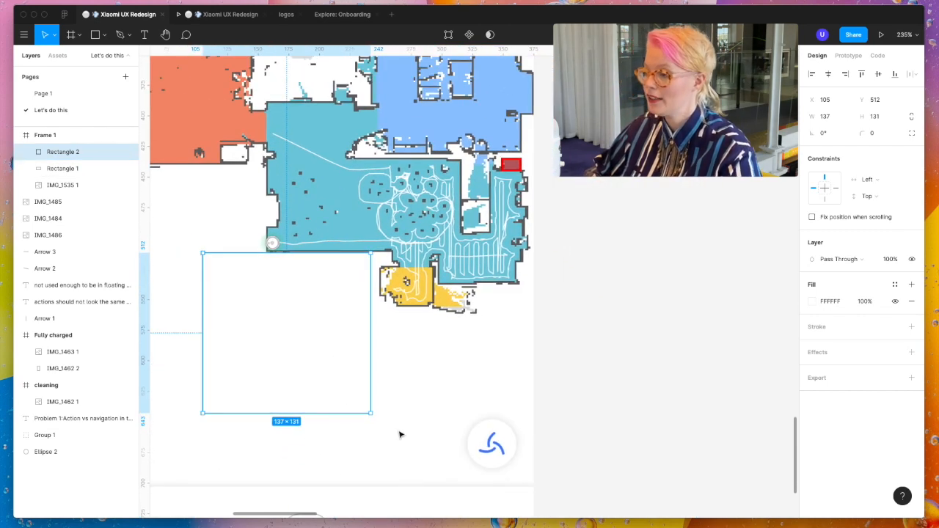
scroll(400, 434, "down", 5)
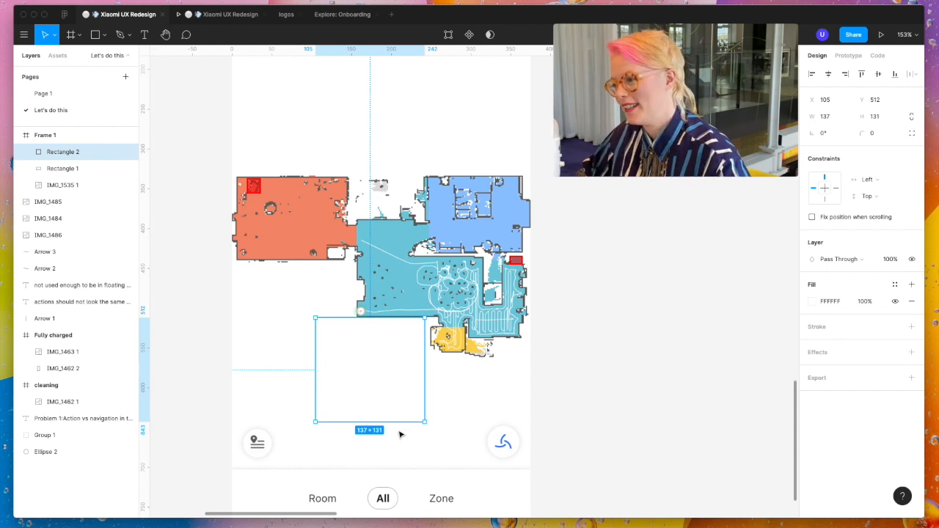
- Group both white rectangles with the IMG_1535 1 screenshot and name the group "image that we're working on"
left_click(331, 140)
left_click(49, 150, "shift")
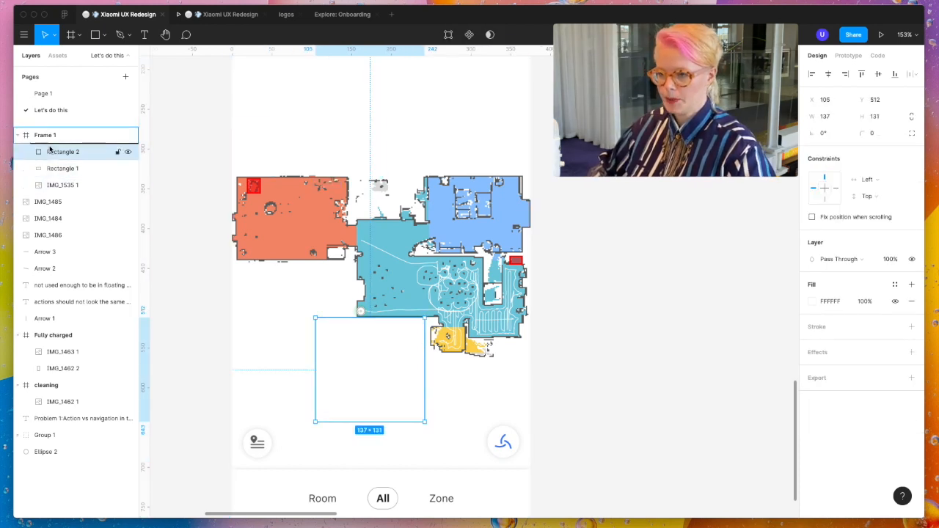
left_click(57, 187, "shift")
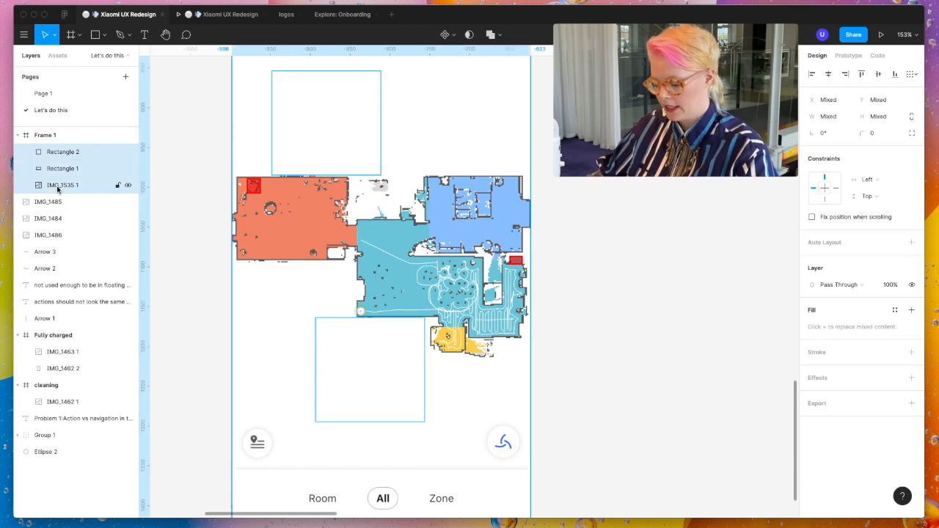
key("super+g")
double_click(55, 156)
type("ing on")
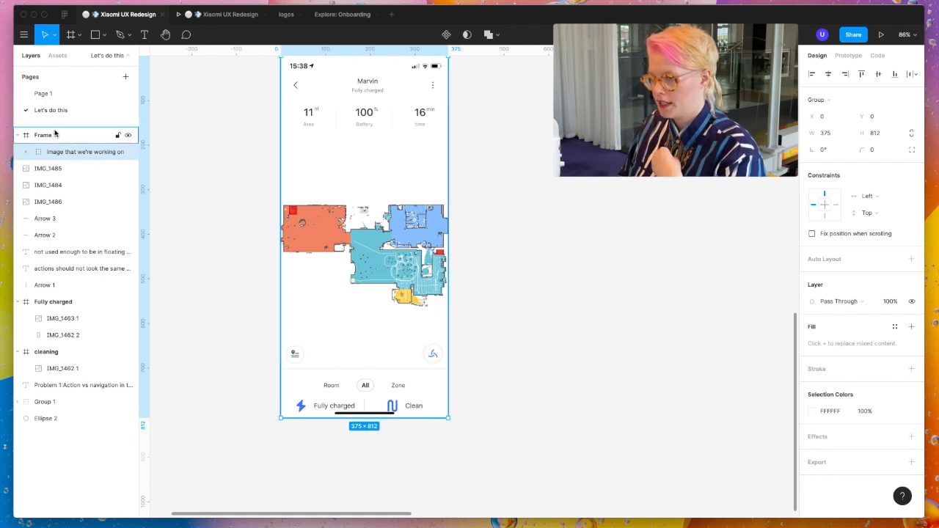
- Duplicate the IMG_1535 1 screenshot from the image group and place the copy on the canvas outside Frame 1, at about X -1519, Y 652
left_click(27, 152)
scroll(225, 235, "left", 3)
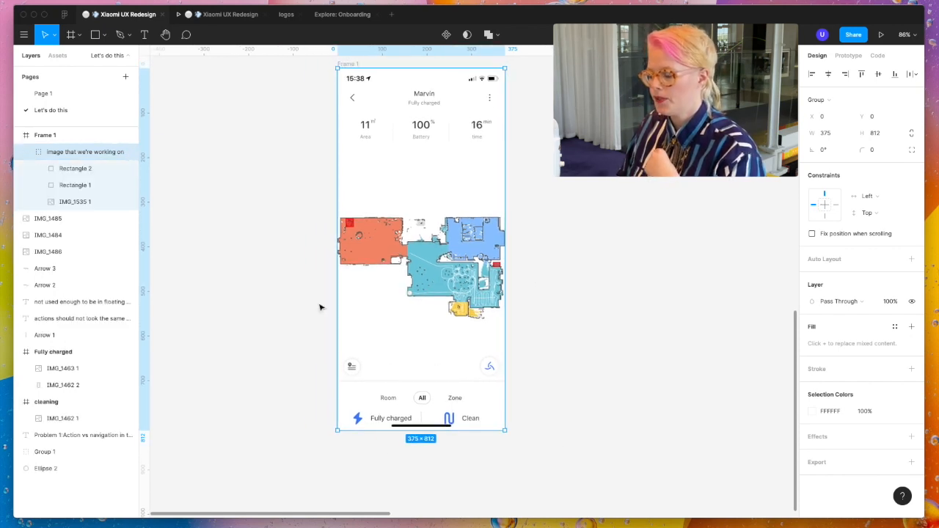
scroll(389, 358, "down", 3)
scroll(389, 357, "left", 2)
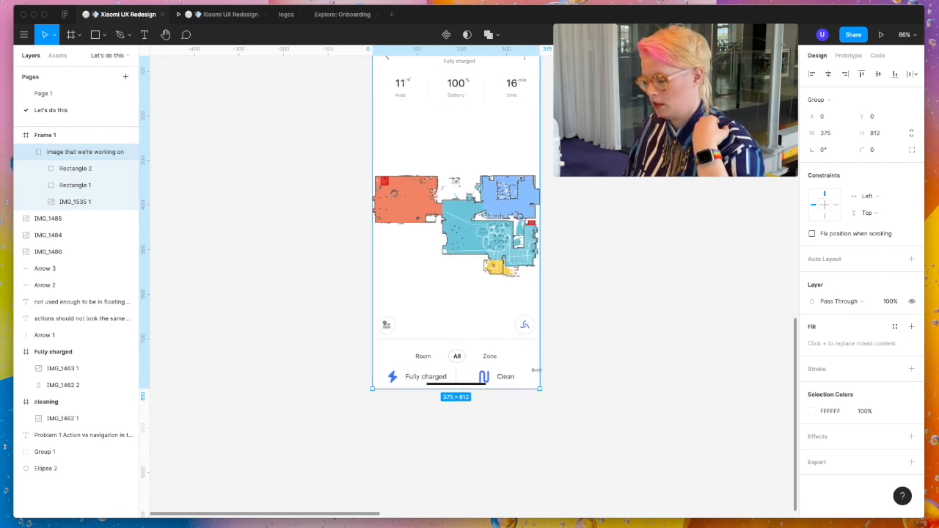
left_click(96, 201)
left_click_drag(511, 371, 279, 373)
scroll(279, 372, "left", 8)
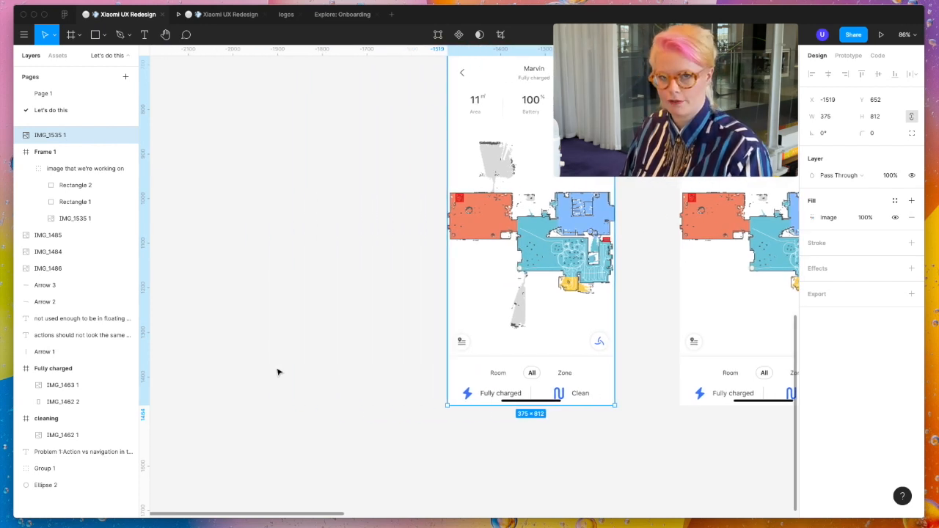
- Set the copied screenshot's image fill to Crop and crop it to a 375 × 30 strip around the Fully charged and Clean actions
scroll(510, 352, "right", 3)
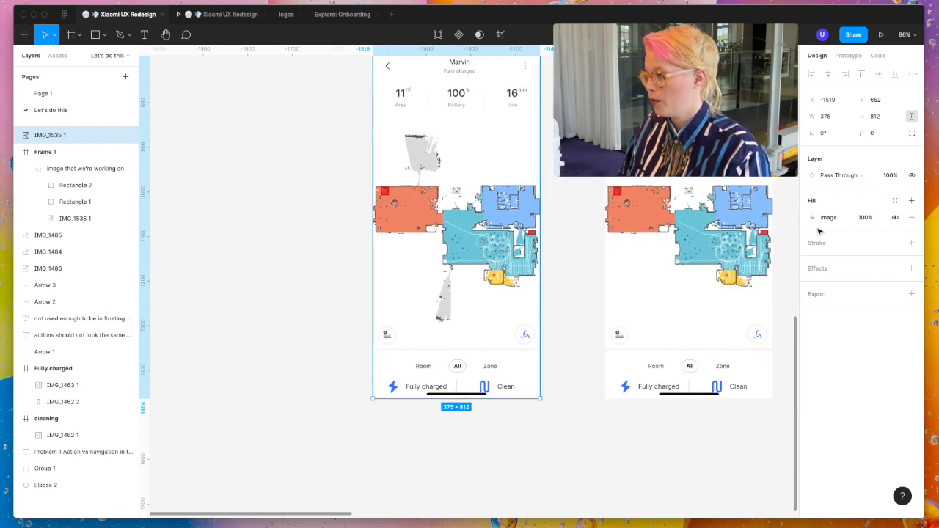
left_click(812, 219)
left_click(683, 245)
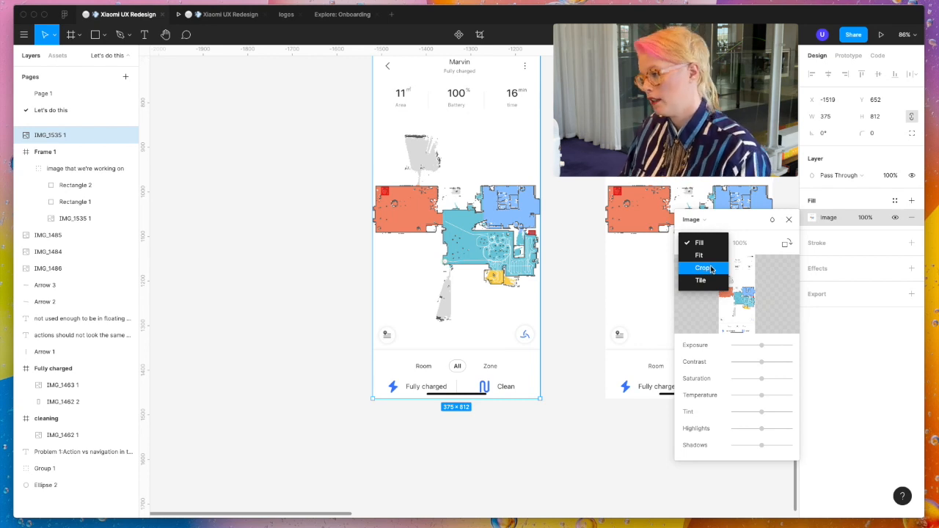
left_click(705, 268)
scroll(482, 304, "up", 2)
scroll(482, 304, "right", 2)
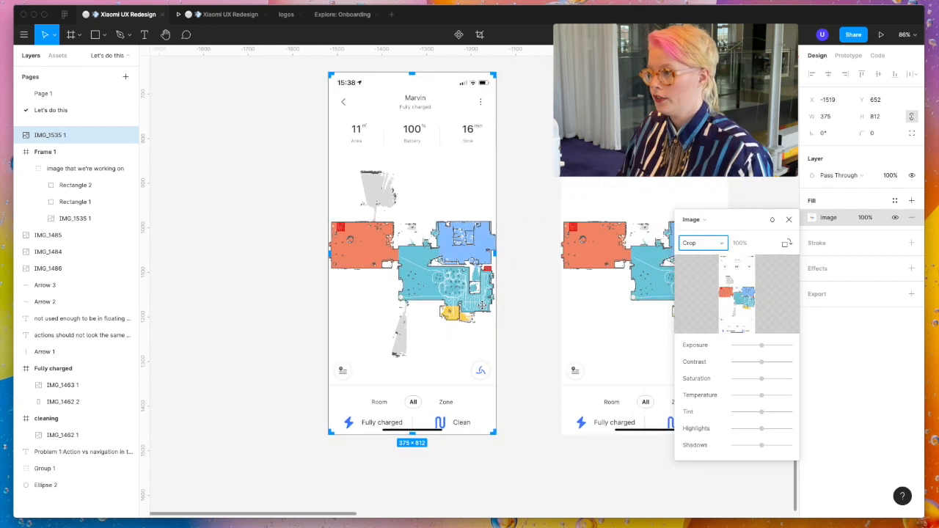
left_click_drag(413, 74, 368, 421)
scroll(411, 415, "up", 8)
scroll(459, 425, "up", 10)
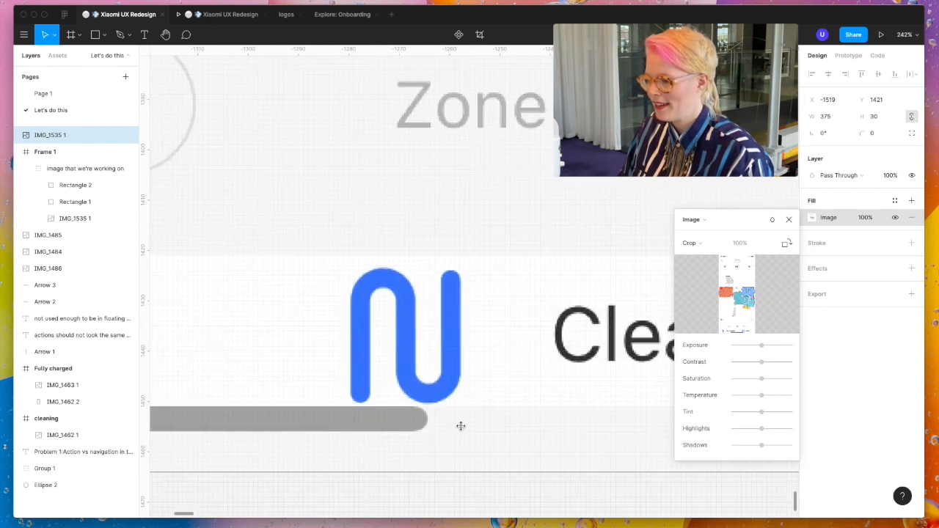
scroll(443, 432, "down", 8)
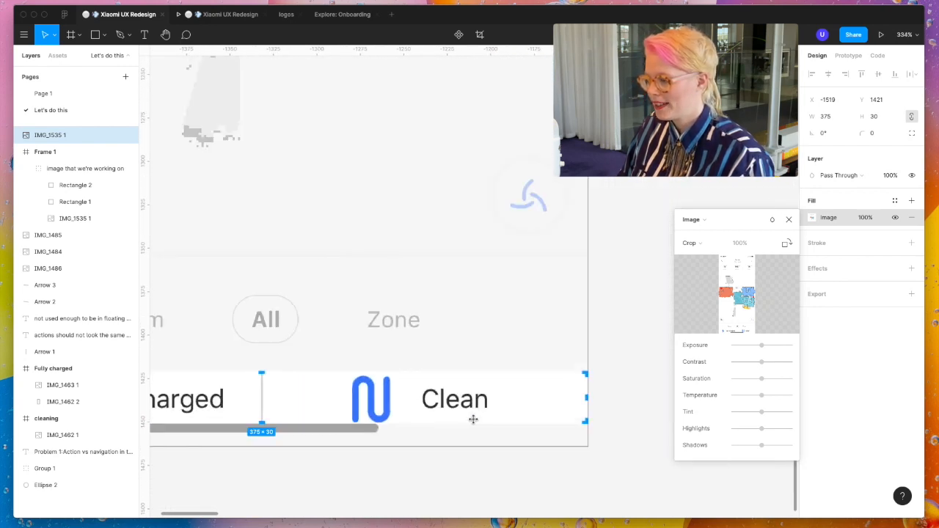
- Crop the strip from both sides to only the blue Clean icon, about 28 × 30
left_click_drag(569, 397, 396, 398)
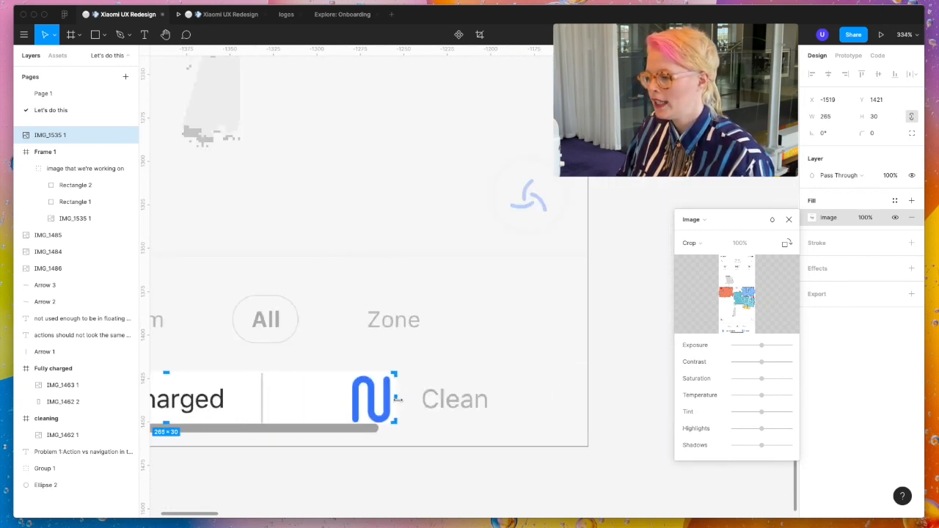
scroll(396, 399, "left", 8)
left_click_drag(242, 391, 652, 388)
key("Return")
scroll(653, 388, "right", 3)
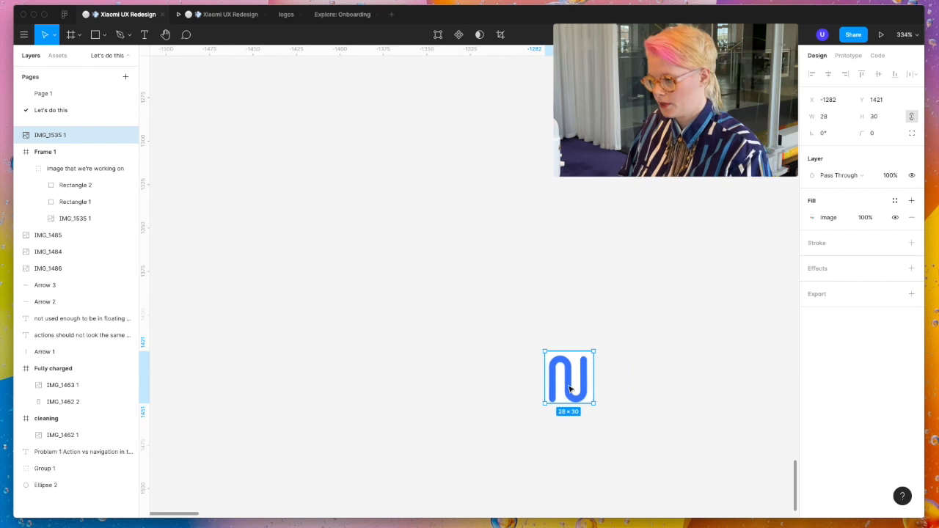
- Move the cropped Clean icon to the empty canvas beside the blue ring shape
left_click_drag(573, 390, 731, 383)
double_click(483, 389)
left_click_drag(487, 374, 593, 377)
key("Escape")
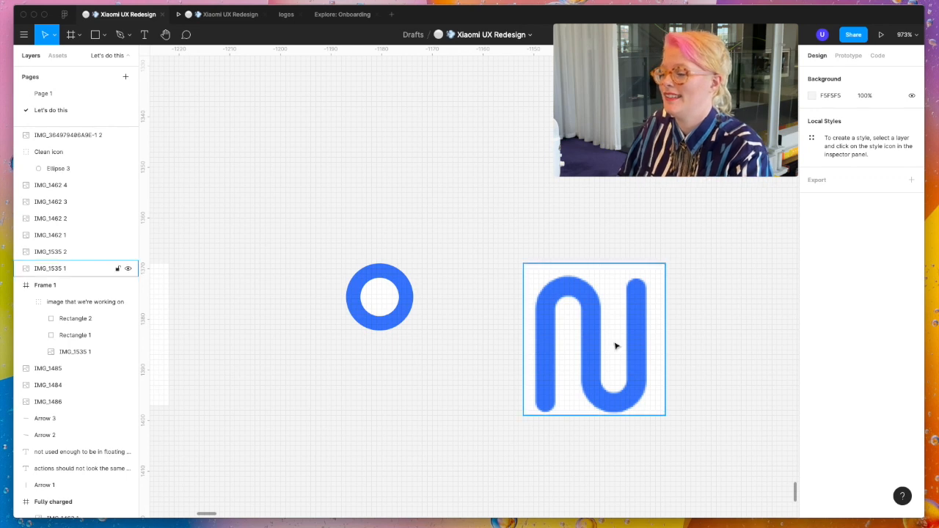
- Examine the extracted icons alongside the action buttons, mode selector and map in the Frame 1 screenshot
scroll(615, 345, "up", 3)
scroll(616, 346, "down", 3)
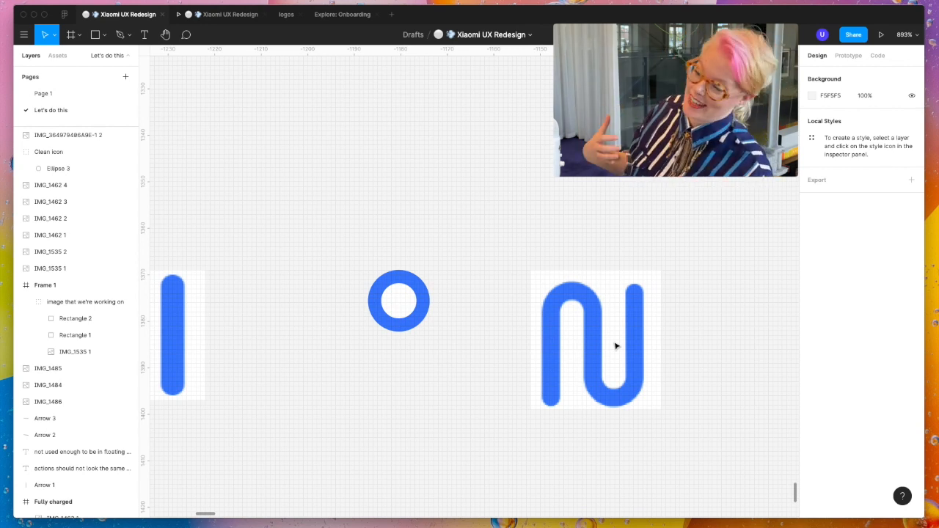
scroll(616, 345, "down", 5)
scroll(616, 345, "right", 3)
scroll(616, 346, "right", 5)
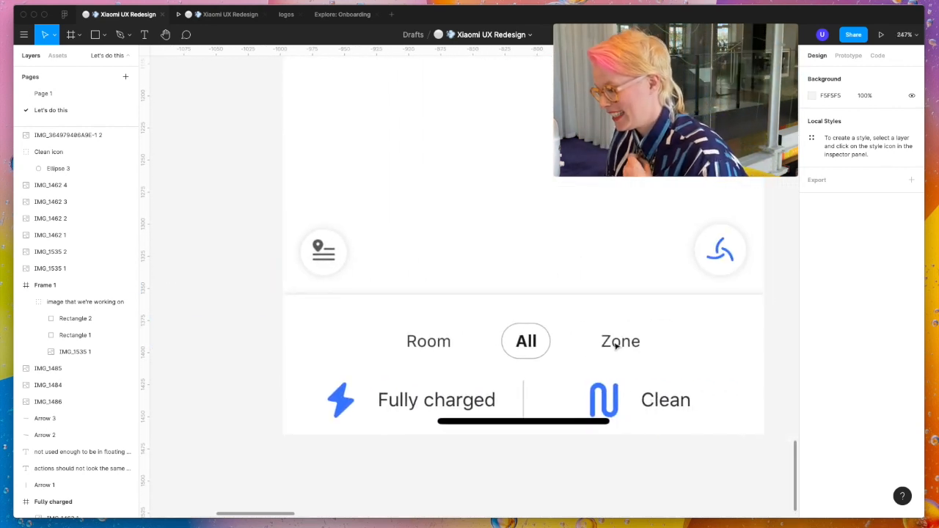
scroll(333, 414, "left", 2)
scroll(333, 413, "down", 1)
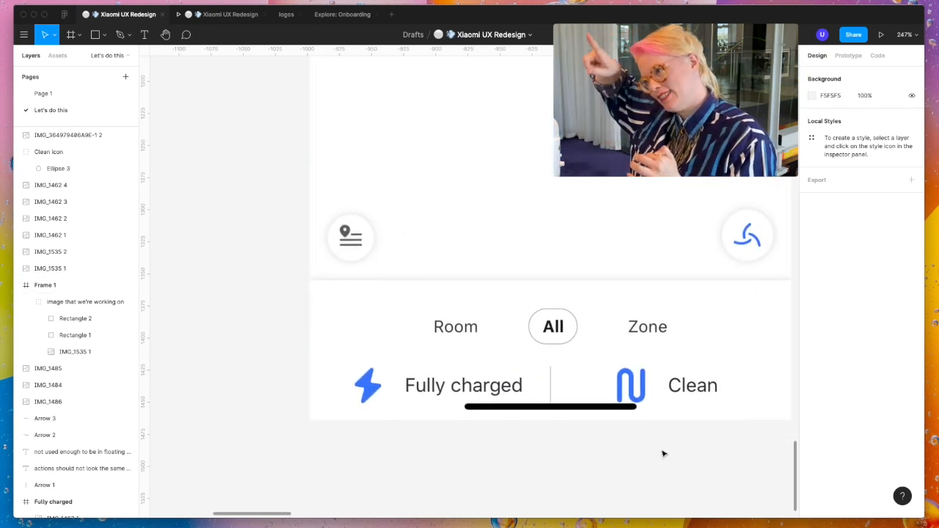
scroll(663, 453, "right", 5)
scroll(663, 453, "up", 4)
scroll(663, 453, "down", 2)
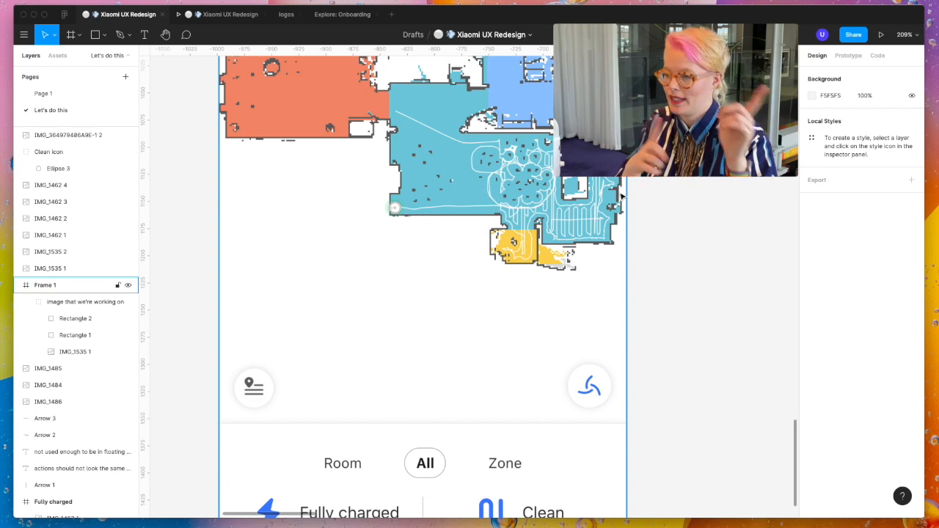
scroll(621, 196, "down", 1)
scroll(622, 196, "down", 3)
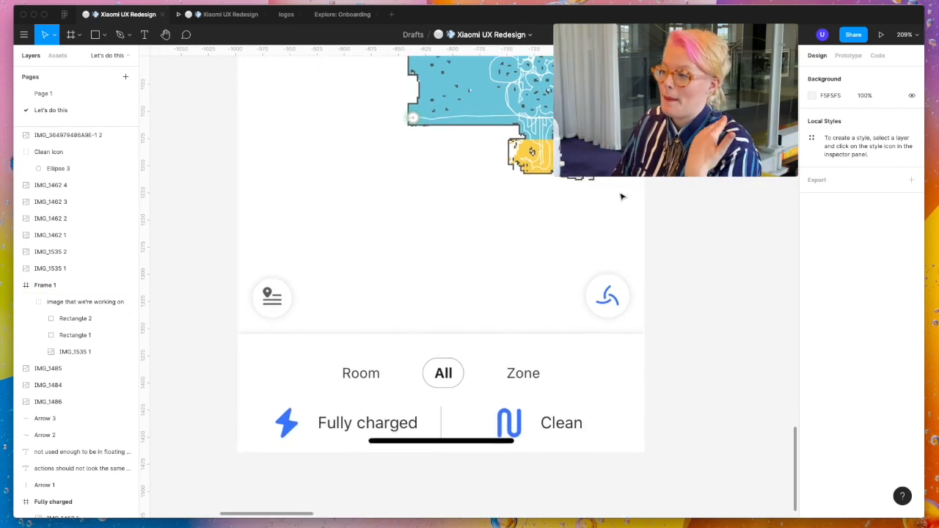
scroll(621, 196, "down", 5)
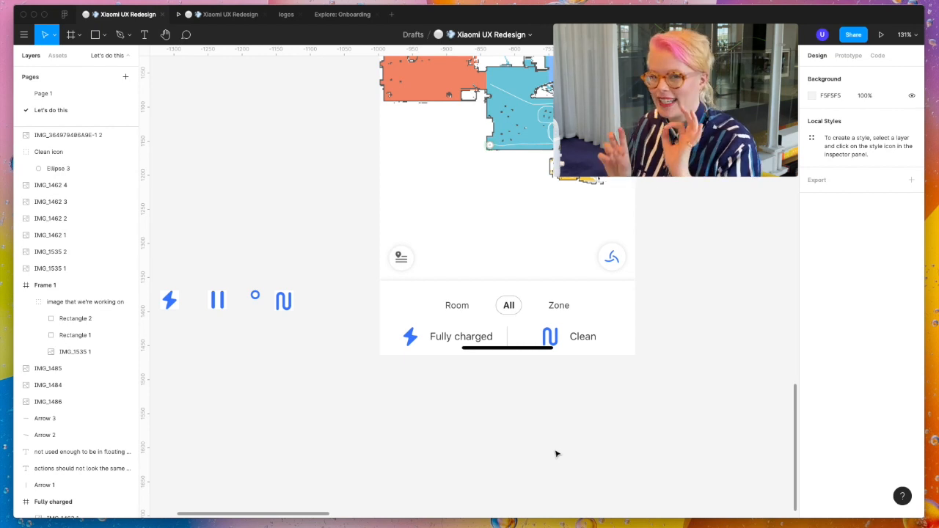
scroll(296, 317, "up", 5)
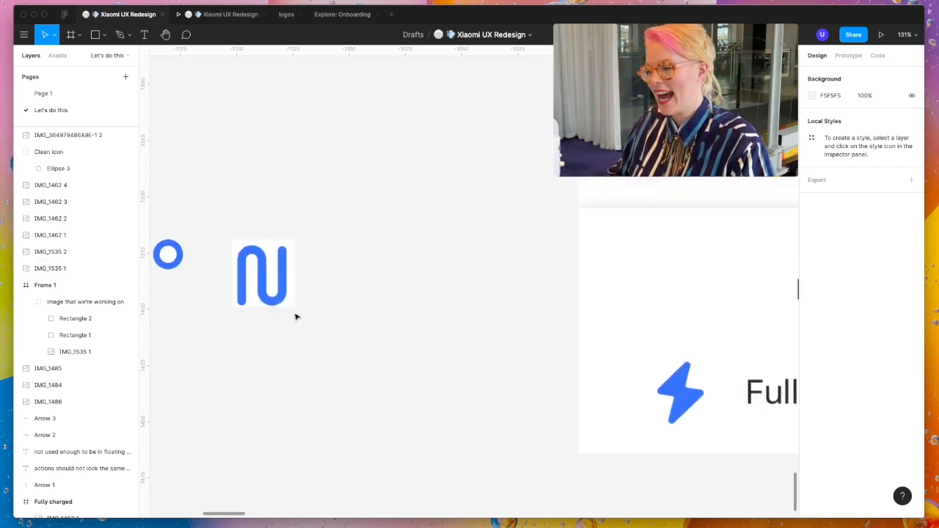
- Place the blue ring over the lower-left end of the Clean icon's winding path
scroll(297, 301, "left", 3)
left_click(299, 260)
left_click_drag(300, 260, 390, 317)
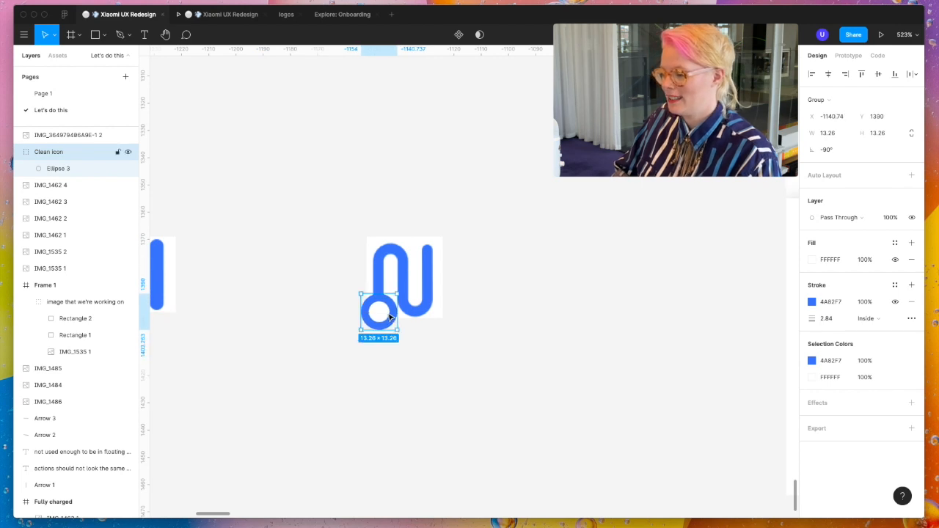
left_click(464, 337)
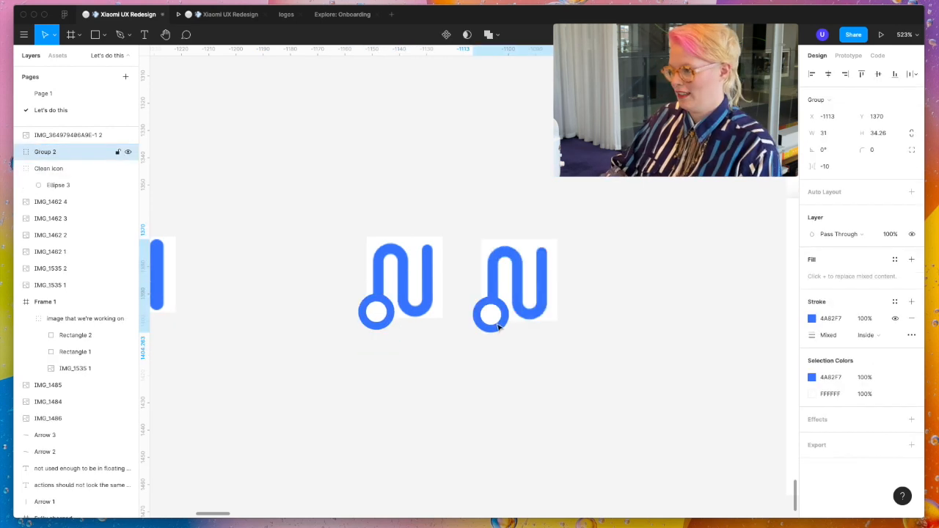
- Place a grouped copy of the ring and path icon beside the original and rotate the group to -90°
left_click_drag(499, 325, 499, 325)
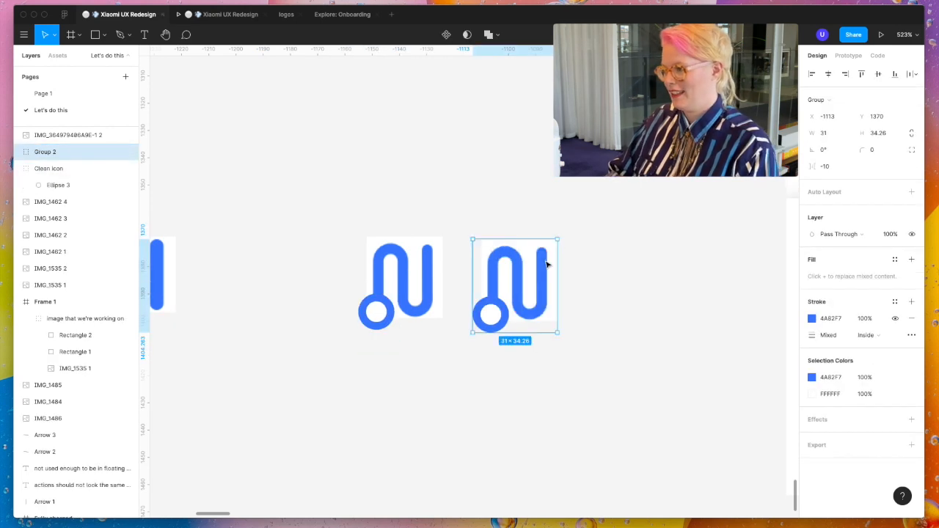
left_click_drag(561, 236, 603, 365)
left_click(604, 373)
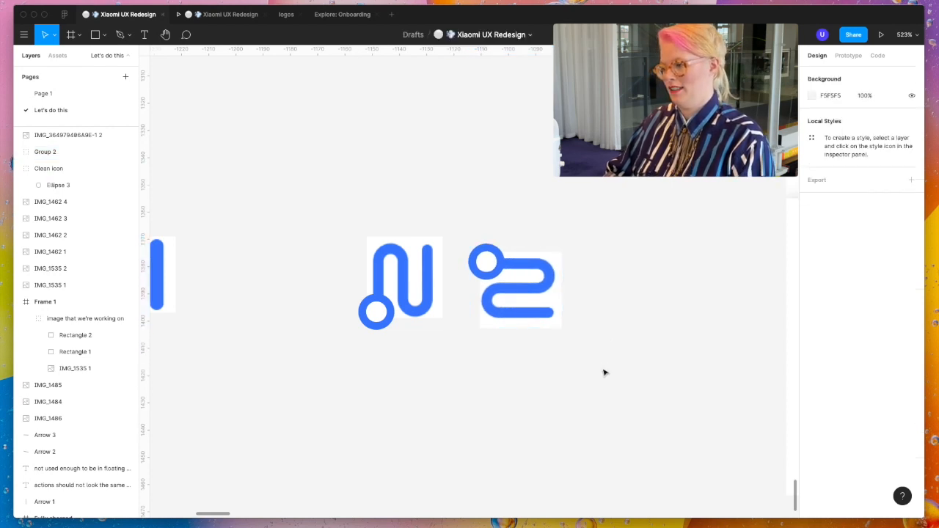
left_click(479, 308)
left_click(458, 260)
- Compare the robot marker and its white path on the Frame 1 map with the new ring and path icons
scroll(456, 259, "down", 5)
scroll(456, 258, "up", 3)
scroll(457, 259, "right", 3)
scroll(457, 257, "up", 8)
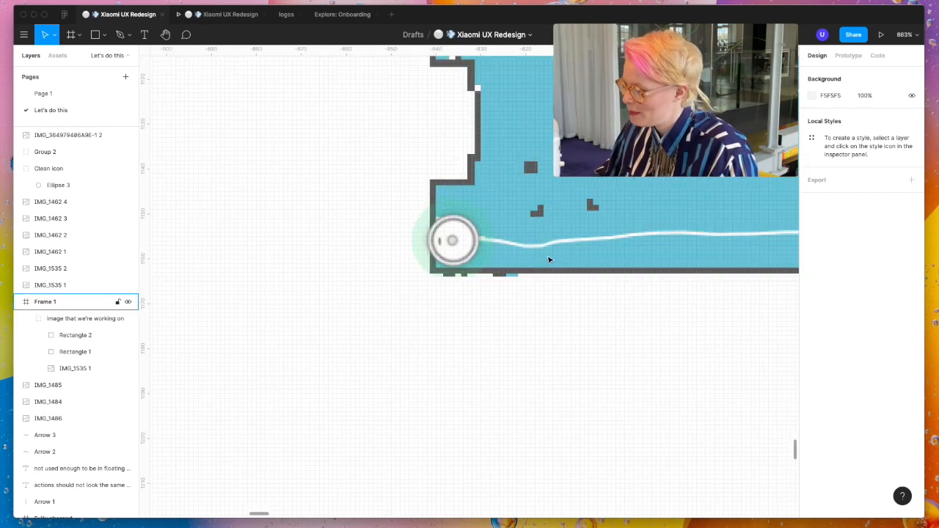
scroll(636, 281, "down", 10)
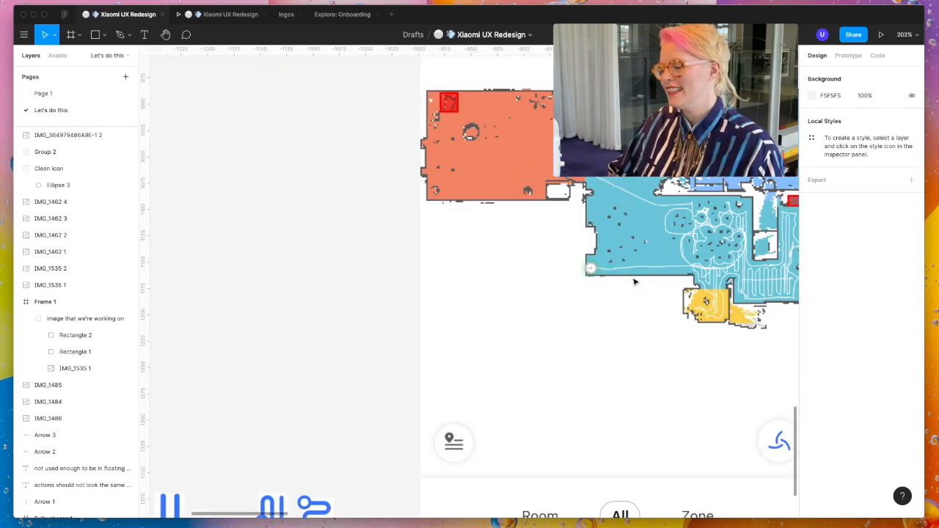
scroll(553, 339, "down", 3)
scroll(554, 339, "left", 2)
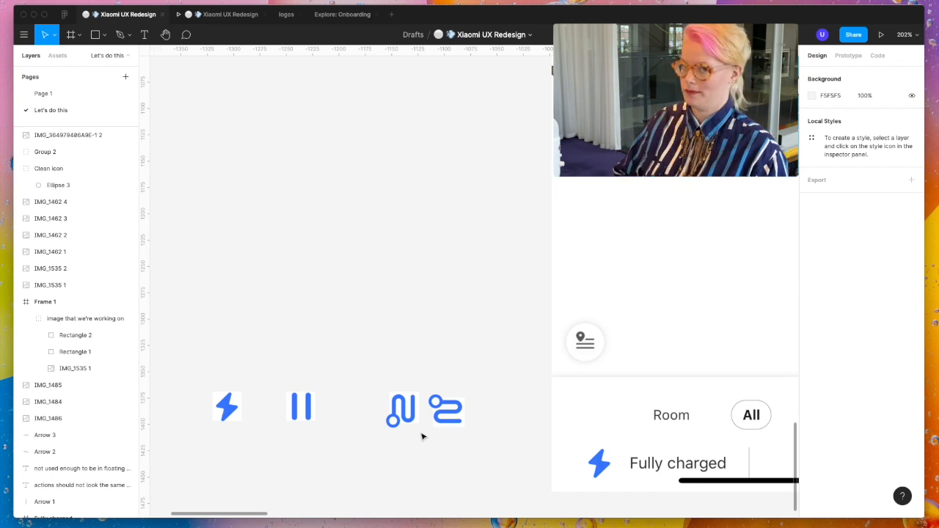
- Shift the ring inside the rotated Clean icon group closer over the start of the path
scroll(449, 408, "up", 5)
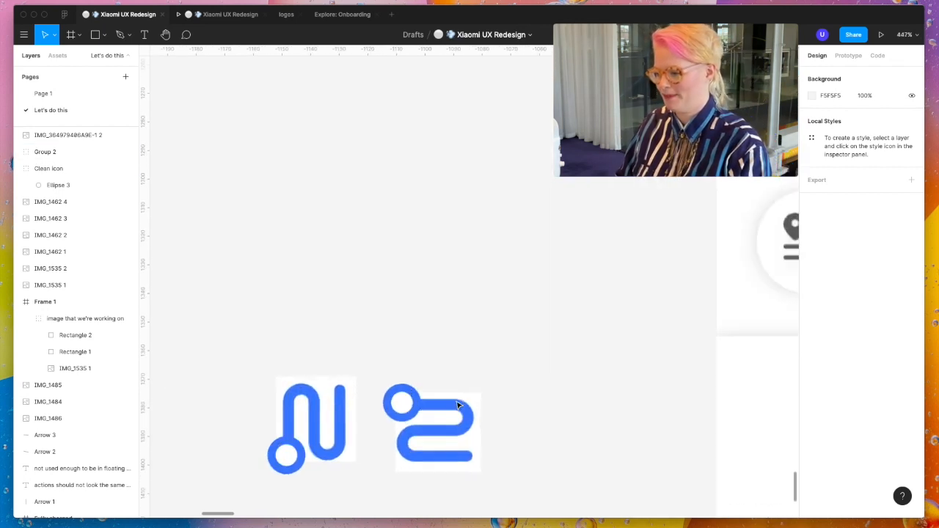
double_click(408, 413)
key("shift+Right")
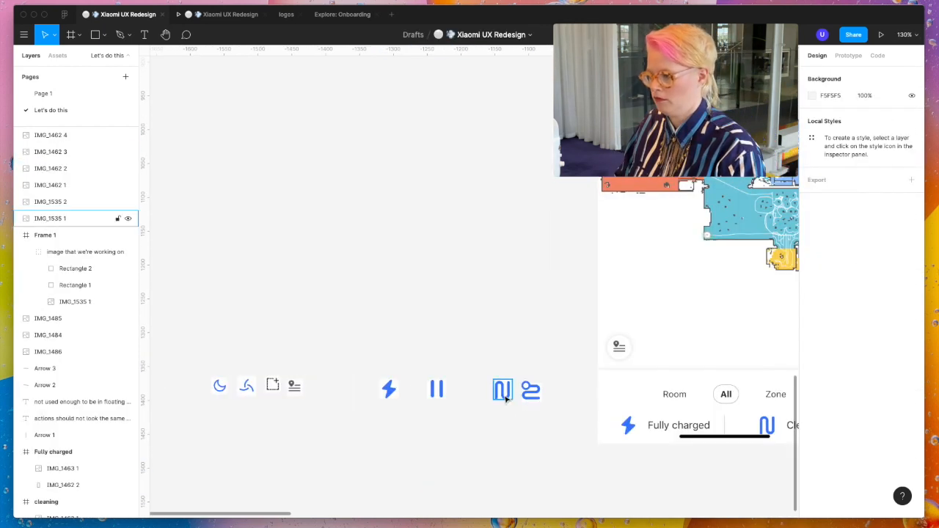
left_click_drag(507, 398, 469, 392)
left_click_drag(569, 432, 513, 373)
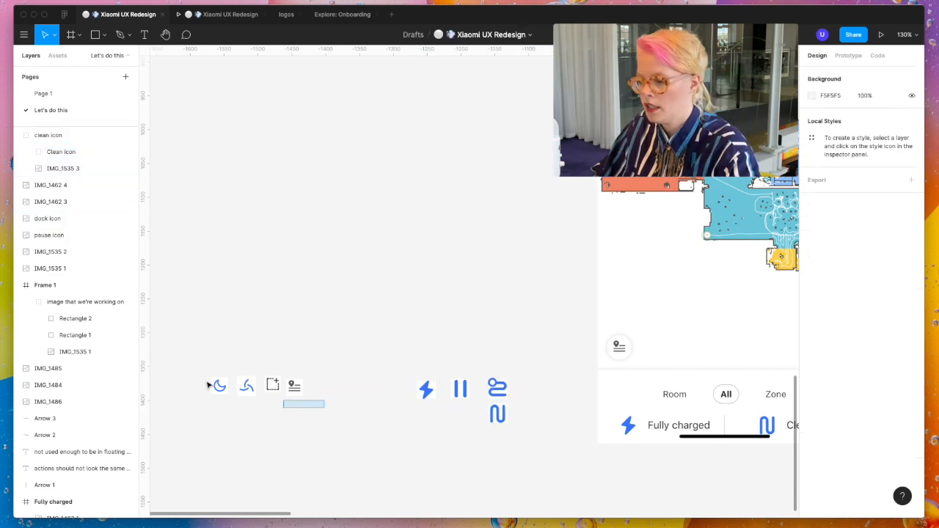
- Move the moon, fan, zone and map-list icons together closer to the dock, pause and clean icons
left_click_drag(325, 409, 204, 371)
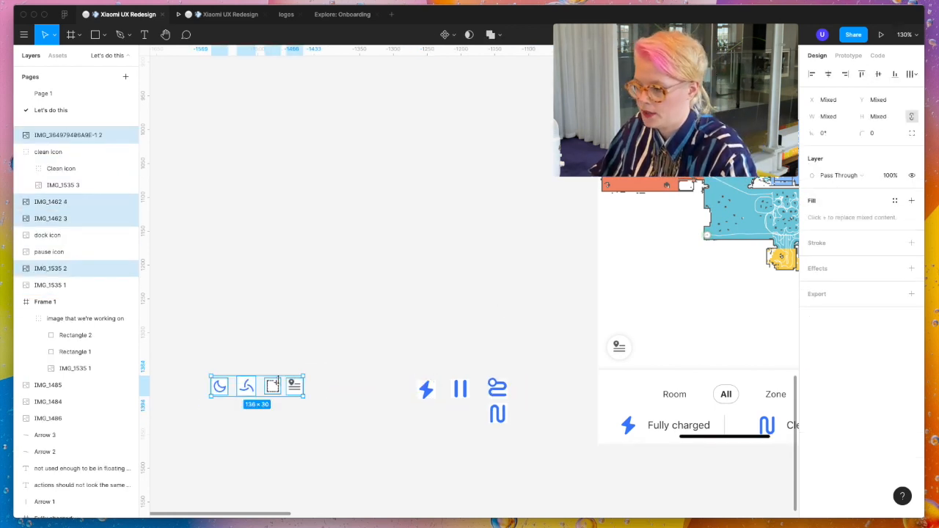
left_click_drag(248, 389, 309, 390)
left_click(347, 365)
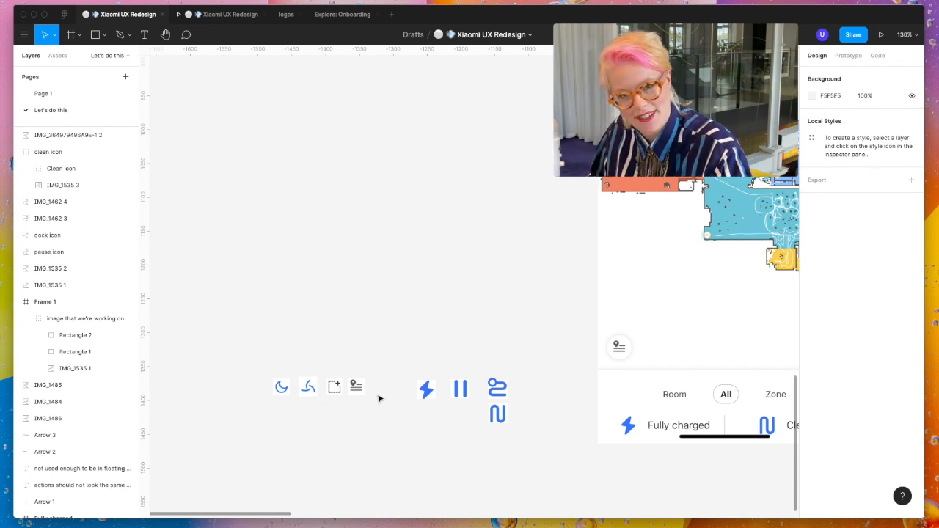
- Cover the bottom controls of Frame 1 with a rectangle of about 409 × 187 at X -24, Y 625
scroll(440, 419, "right", 3)
scroll(440, 419, "down", 1)
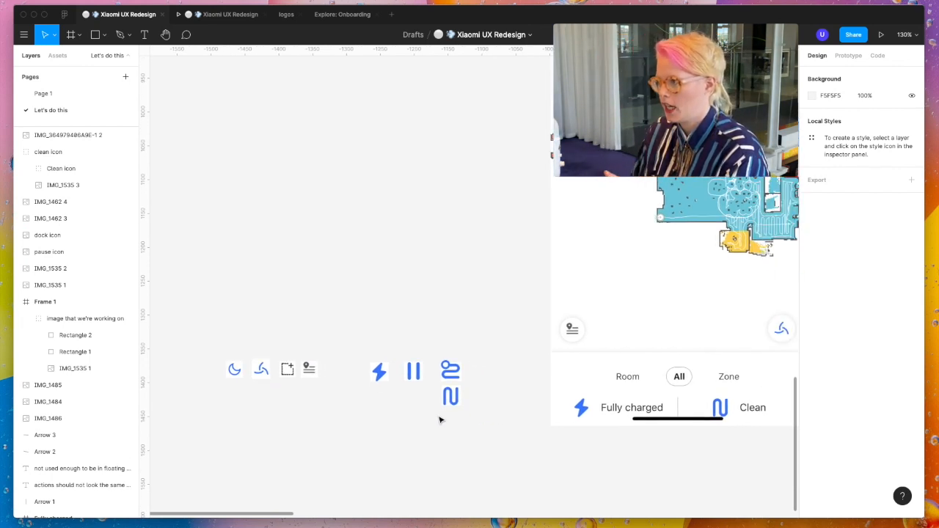
scroll(440, 419, "right", 6)
scroll(440, 420, "down", 5, "ctrl")
scroll(440, 419, "up", 2, "ctrl")
scroll(441, 419, "down", 1, "ctrl")
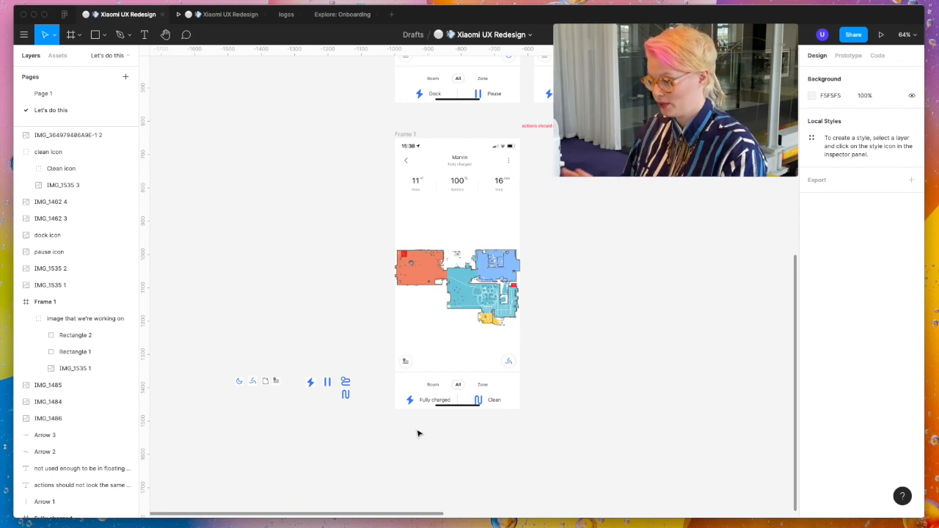
key("r")
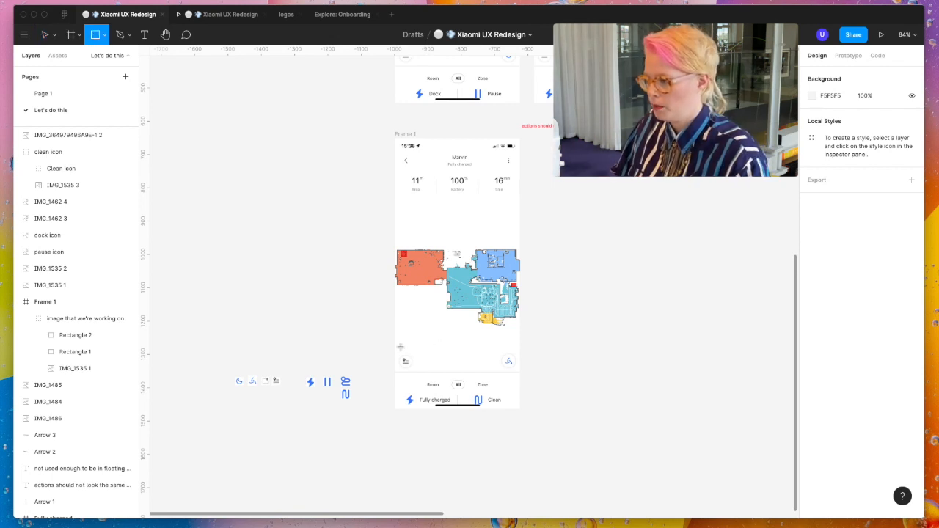
left_click_drag(396, 347, 523, 410)
left_click_drag(394, 361, 387, 361)
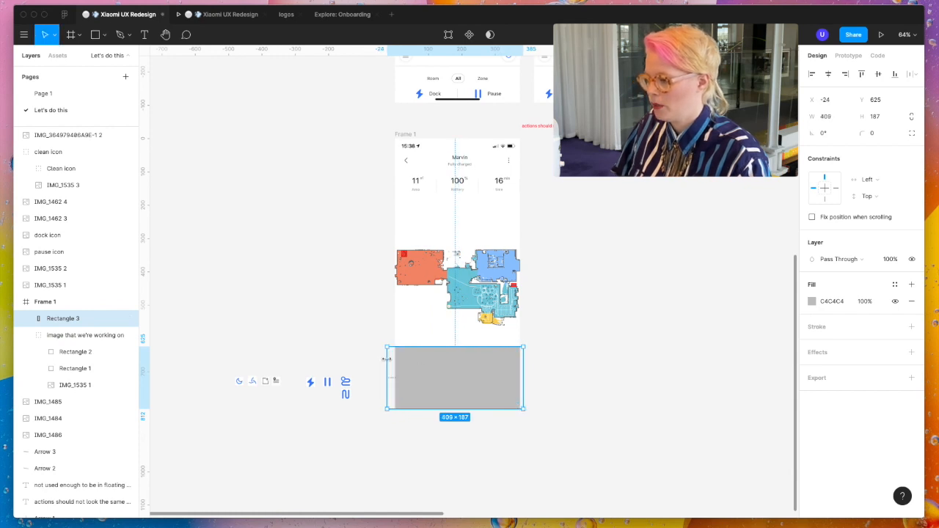
- Fill the covering rectangle white (FFFFFF) and keep it as a locked layer named "tippex" inside the image group
left_click(811, 303)
left_click_drag(767, 323, 674, 257)
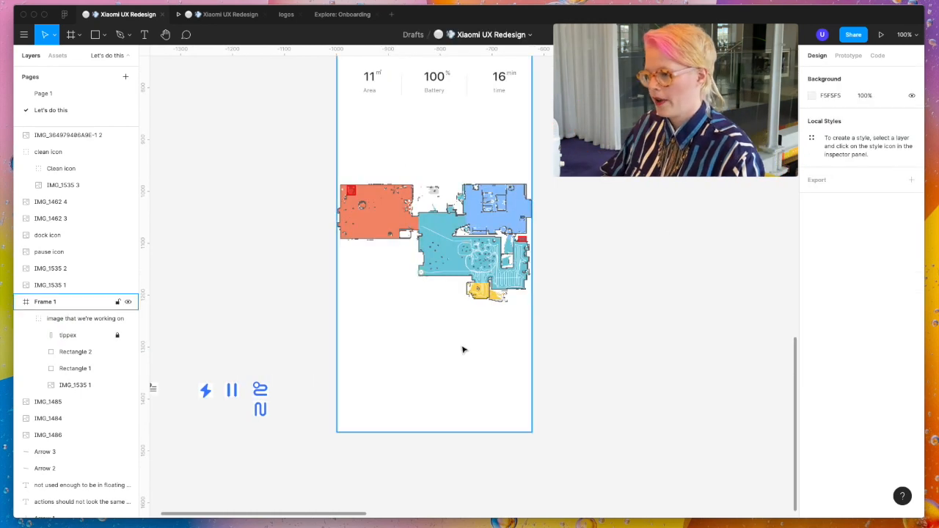
scroll(463, 350, "up", 5)
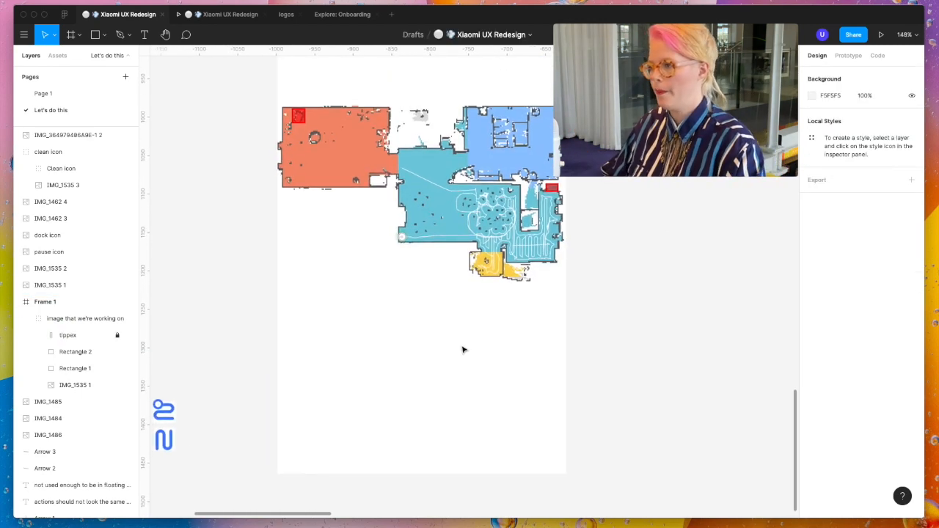
scroll(463, 350, "down", 3)
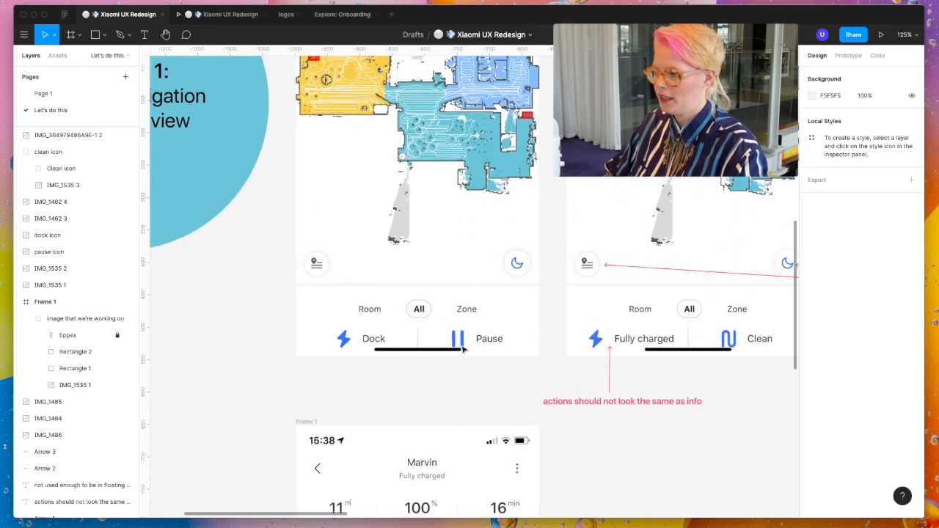
- Unlock the tippex rectangle, raise its bottom edge to uncover the black home indicator bar in Frame 1, and lock it again
scroll(506, 305, "up", 2)
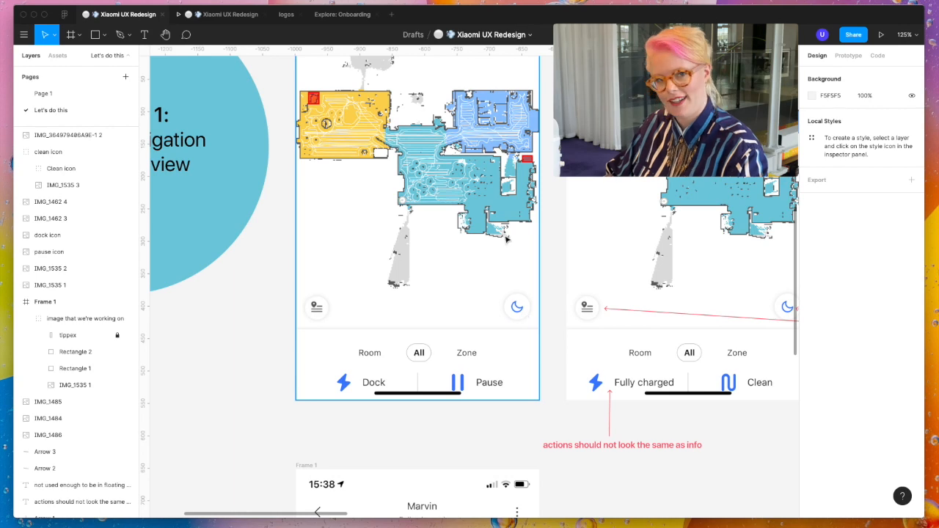
scroll(491, 335, "down", 10)
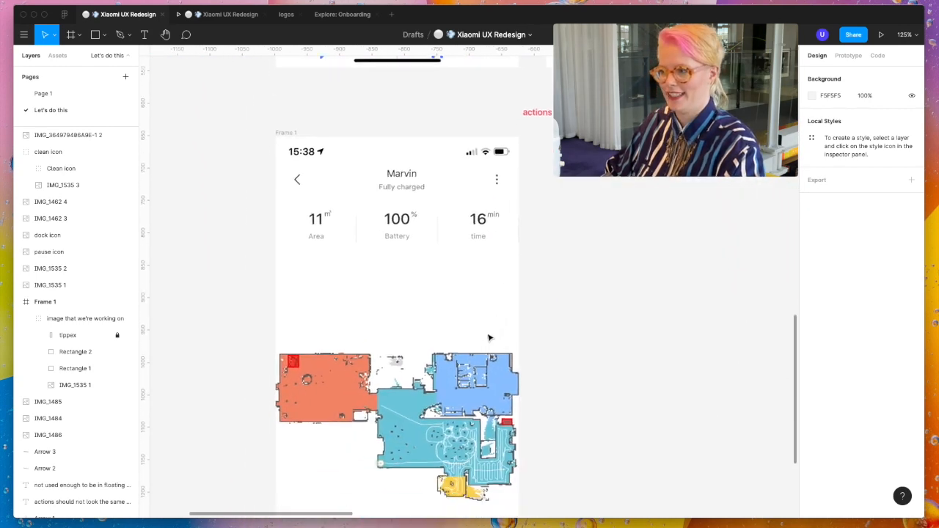
scroll(489, 337, "down", 2)
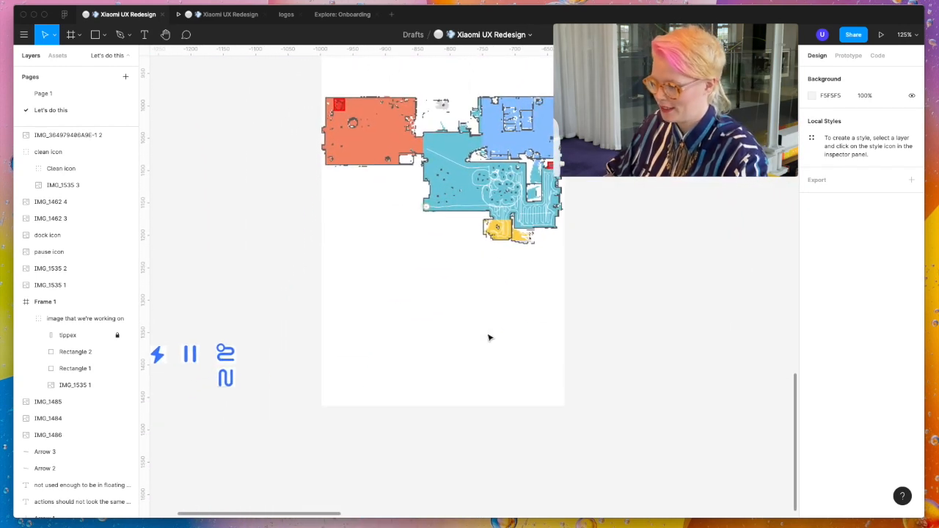
left_click(449, 397)
scroll(445, 400, "up", 5)
scroll(444, 401, "up", 1)
double_click(444, 401)
left_click(117, 336)
left_click(93, 336)
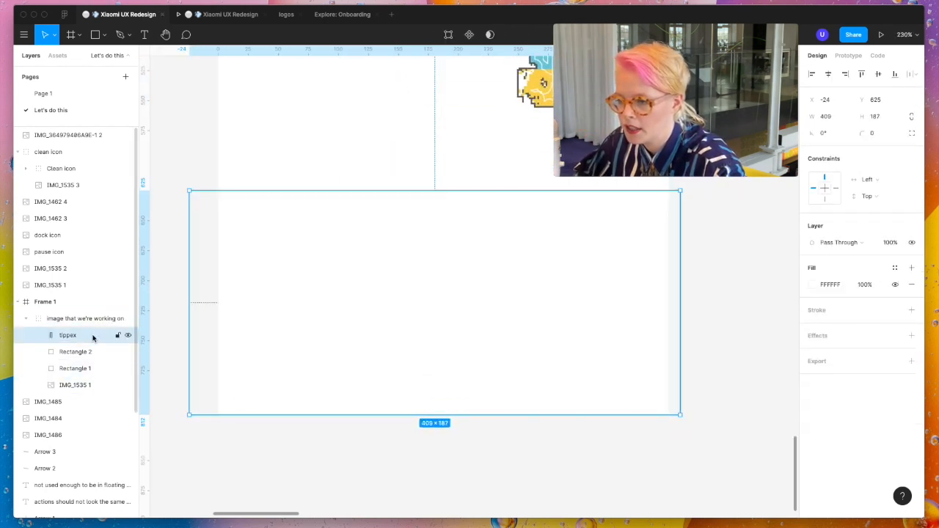
left_click_drag(303, 414, 321, 406)
scroll(305, 395, "up", 5)
double_click(321, 407)
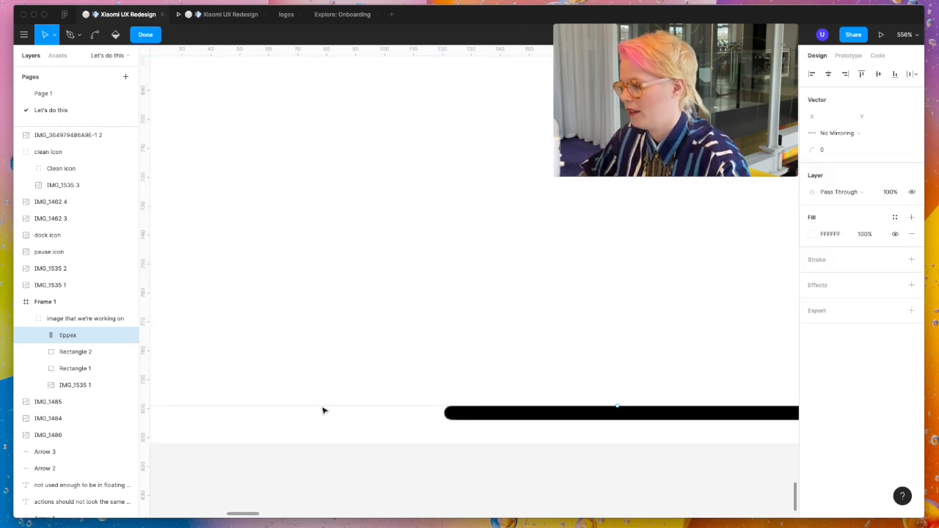
scroll(323, 410, "down", 6)
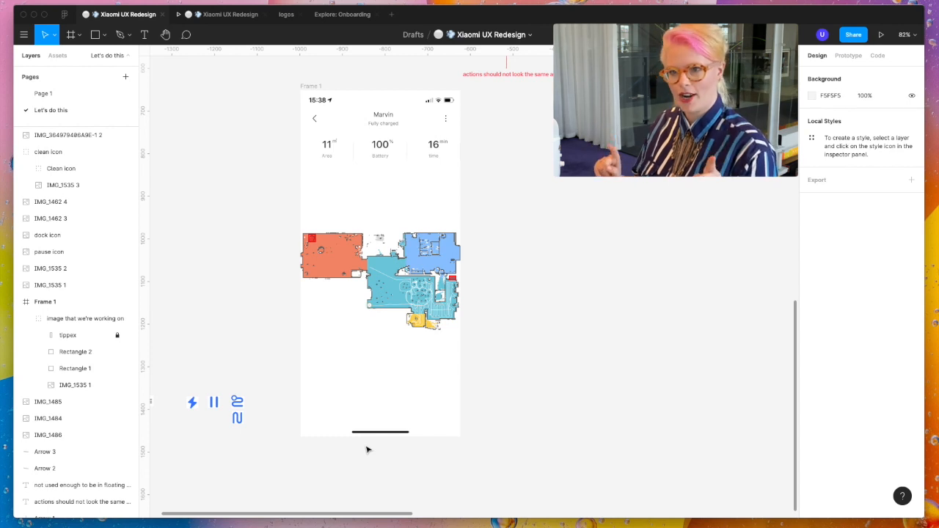
- Switch to Chrome and search Google for "floating action button fogma"
key("o")
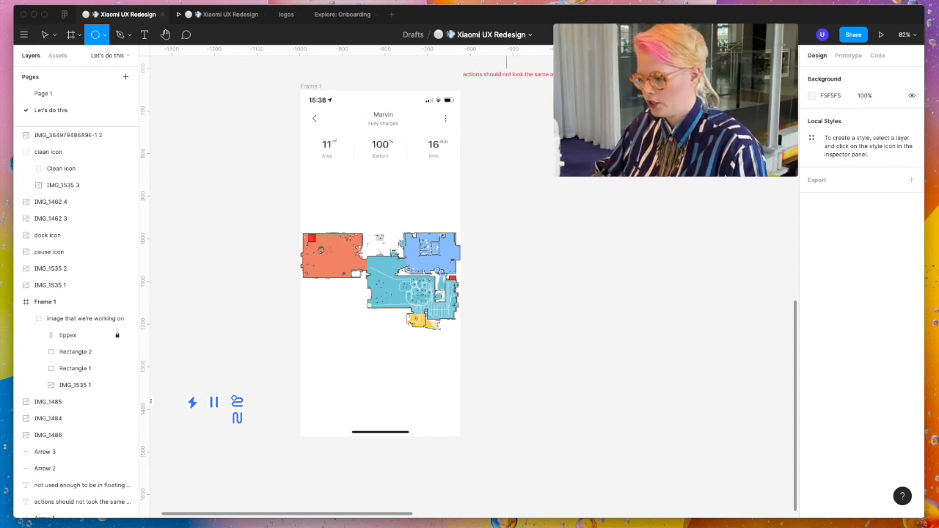
key("v")
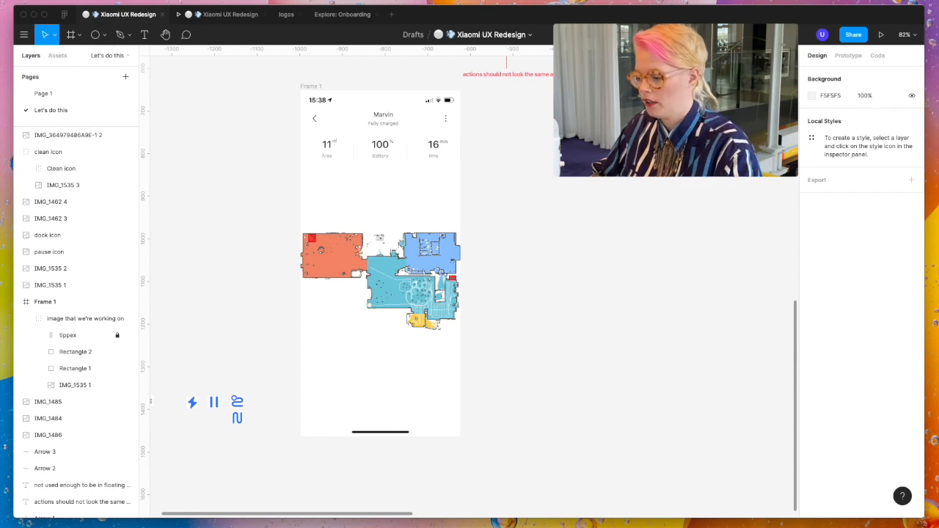
left_click_drag(584, 527, 575, 104)
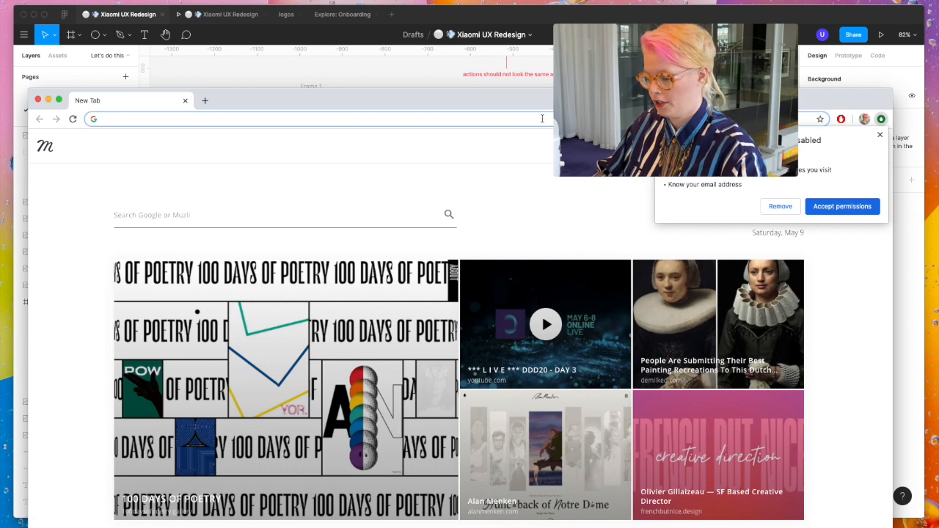
type("floa")
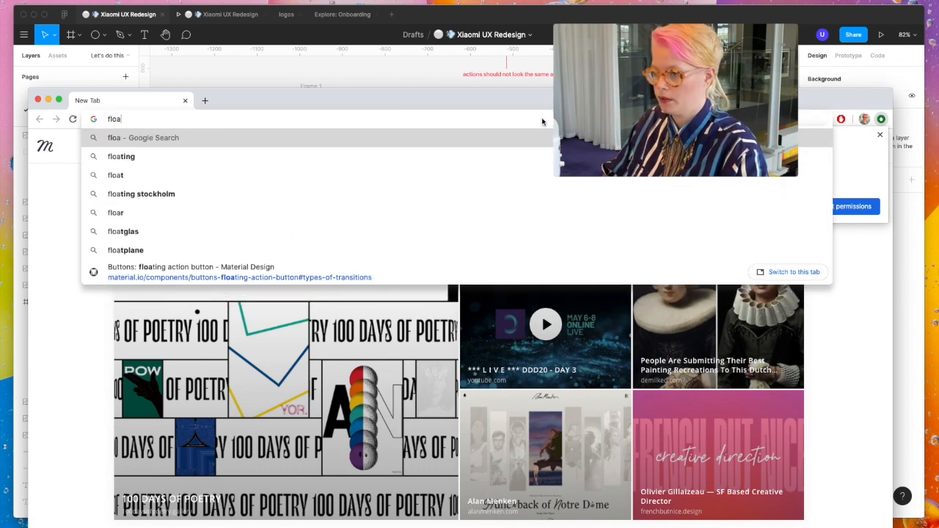
key("Down")
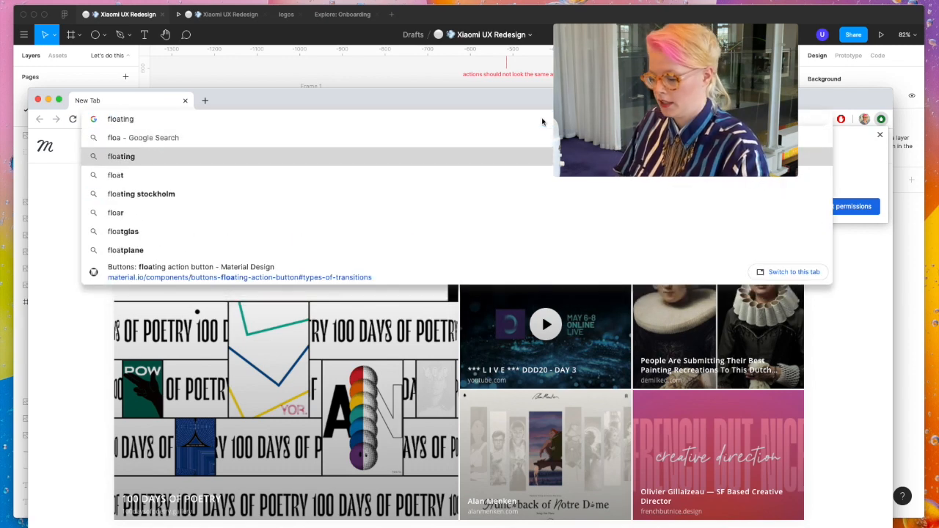
type("aac")
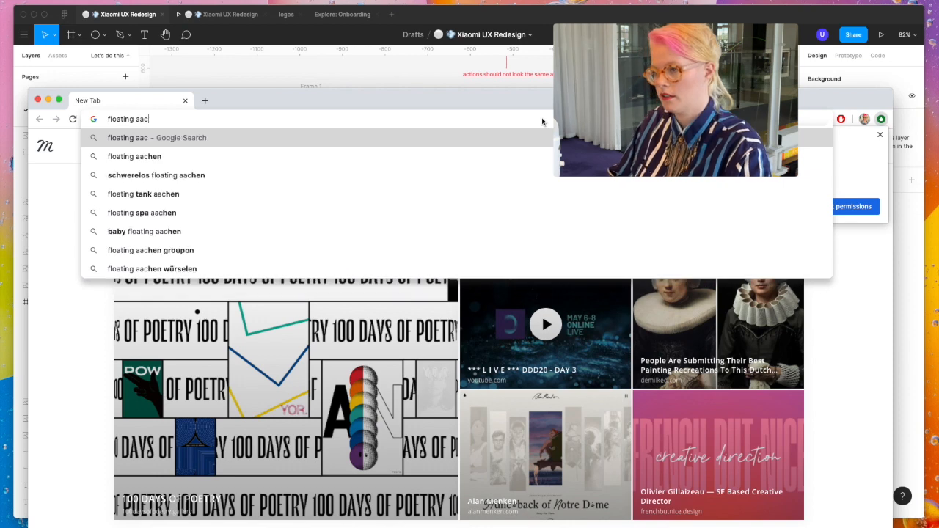
key("BackSpace")
key("BackSpace")
type("c")
key("Right")
type("fogma")
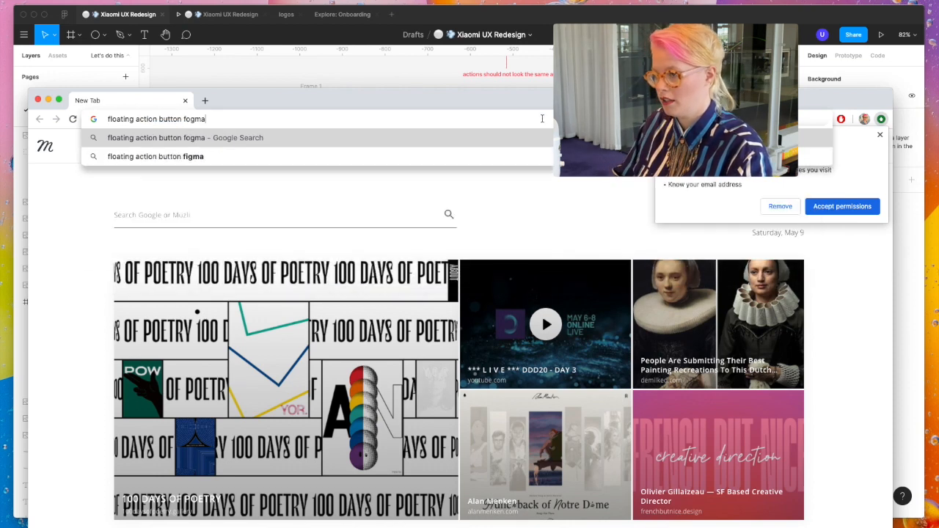
key("Return")
- Go through the search results and read through the "Material Design + Figma Styles" article on the Figma blog
scroll(216, 263, "down", 1)
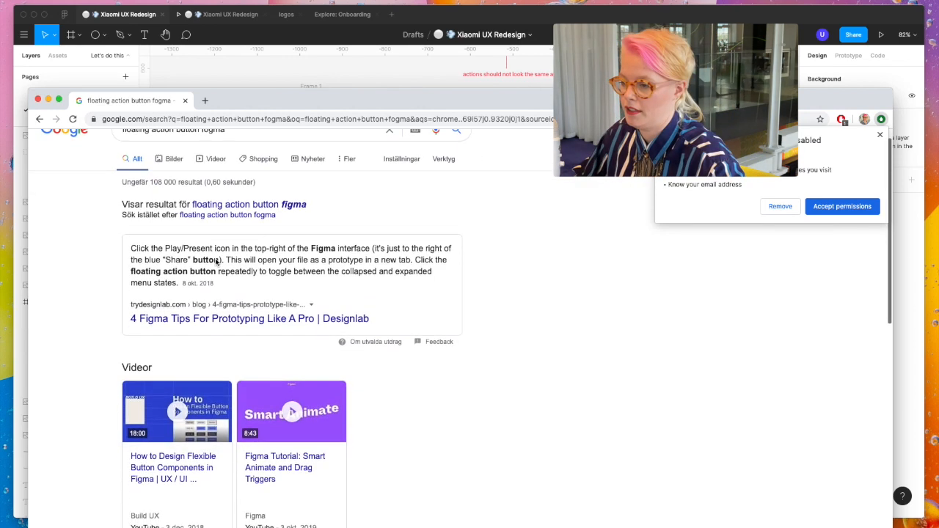
scroll(216, 263, "down", 5)
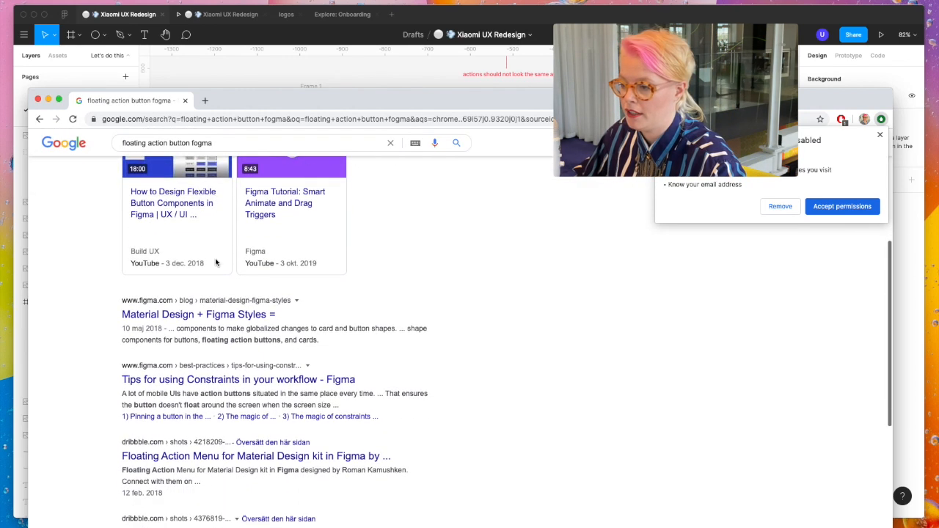
scroll(216, 263, "down", 2)
left_click(249, 240)
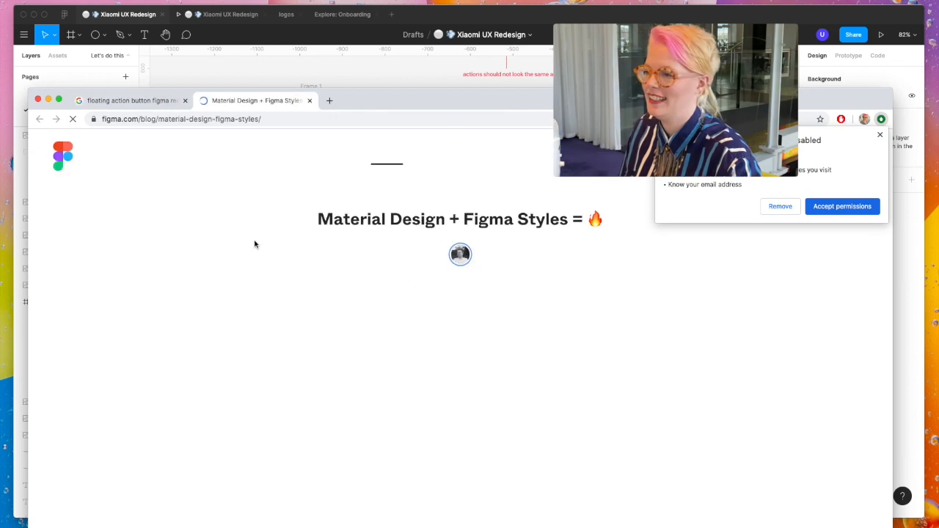
scroll(475, 389, "down", 5)
scroll(476, 388, "down", 6)
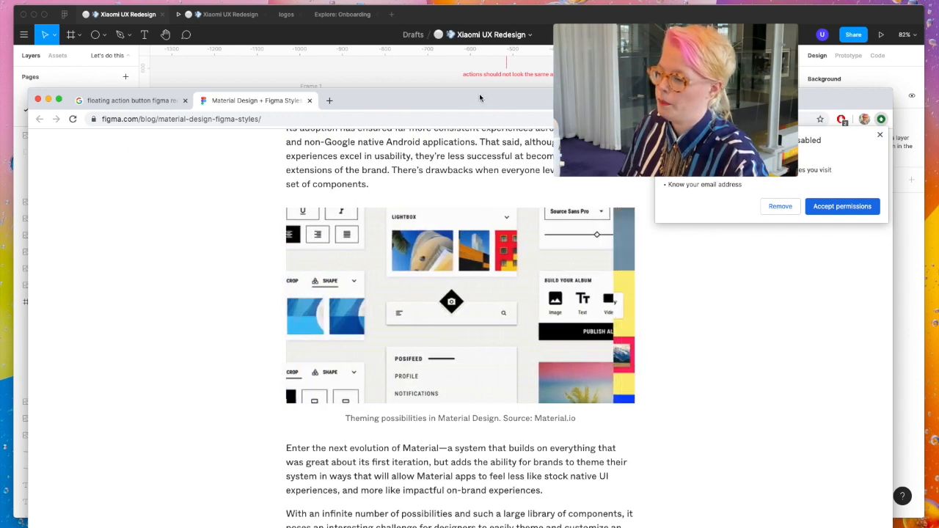
- Switch back to Figma and draw a 60 × 60 circle at X 291, Y 712 near Frame 1's lower right corner
key("super+h")
scroll(449, 409, "up", 5)
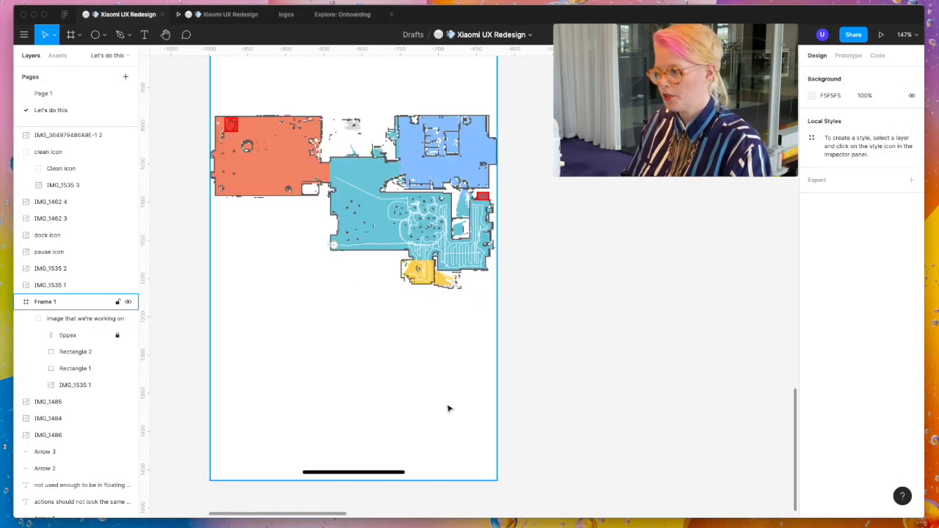
scroll(449, 408, "up", 10)
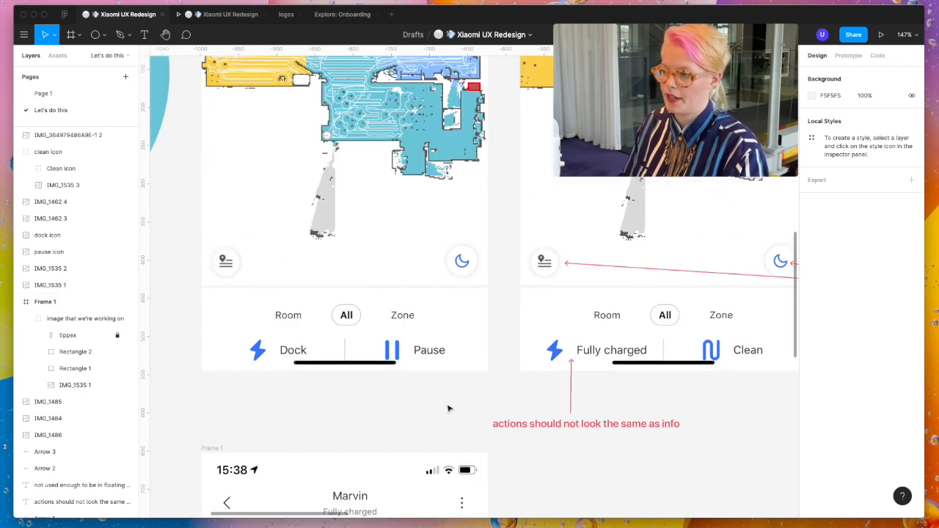
scroll(447, 315, "down", 10)
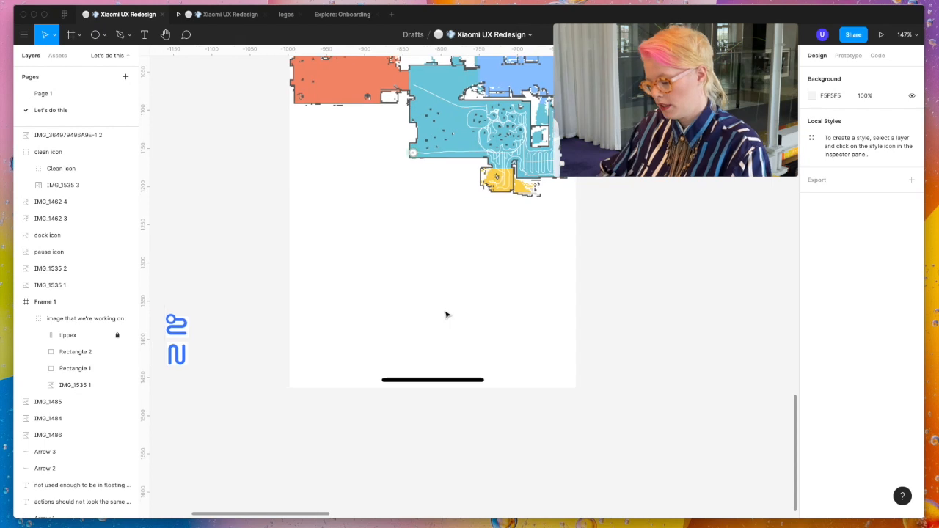
key("o")
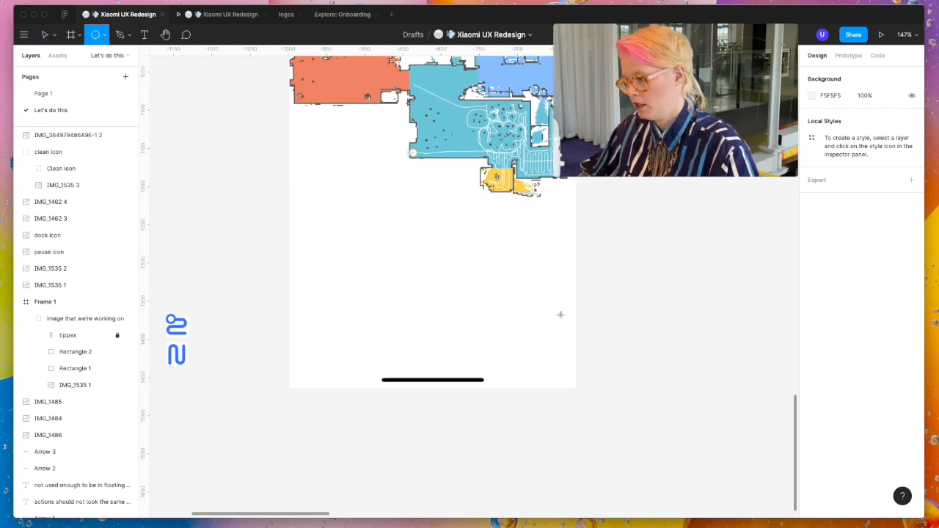
left_click_drag(560, 314, 509, 377)
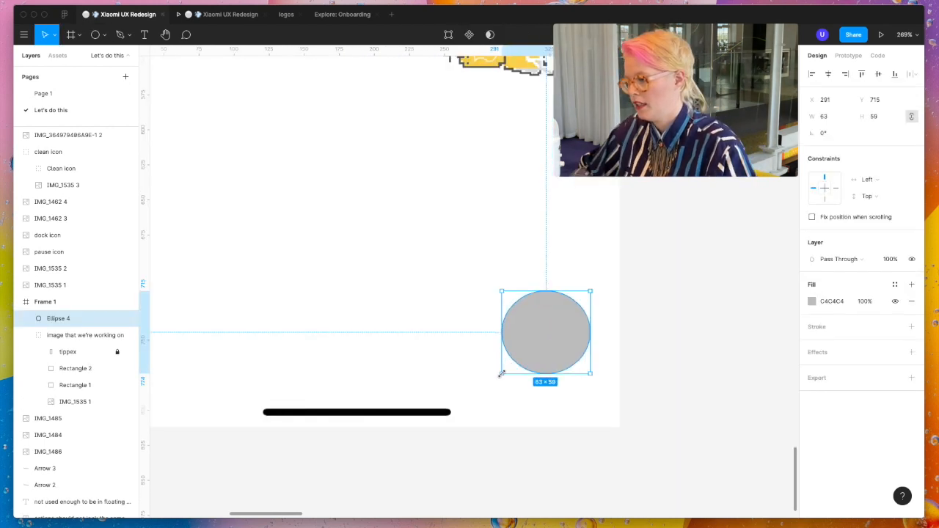
mouse_move(502, 379)
left_mouse_down()
mouse_move(520, 362)
mouse_move(501, 381)
left_mouse_up()
- Fill the 60 × 60 circle white (FFFFFF) and add a drop shadow to it
left_click(829, 302)
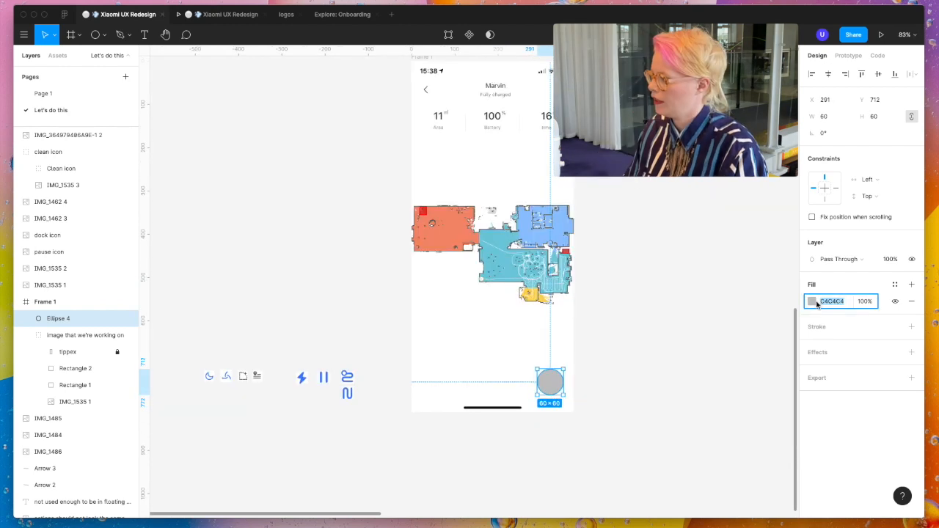
left_click(812, 301)
left_click_drag(750, 355, 674, 257)
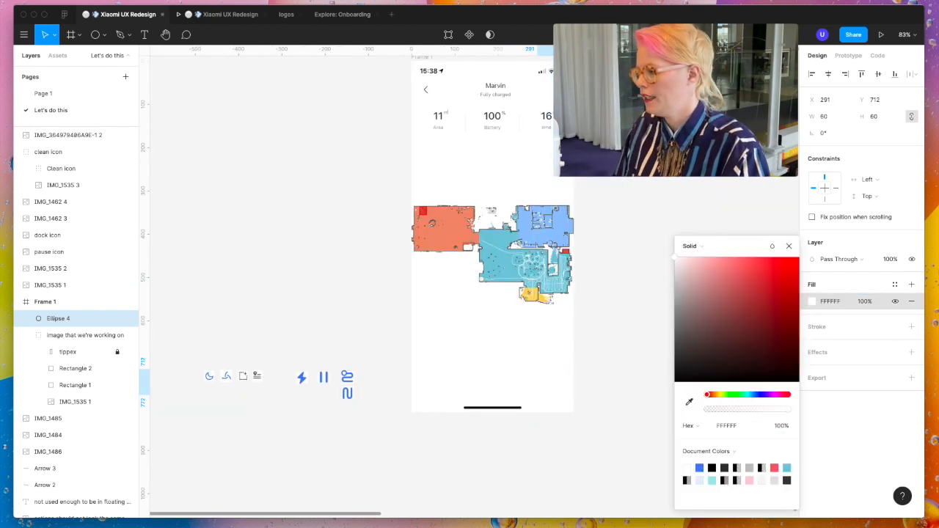
left_click(820, 354)
left_click(818, 353)
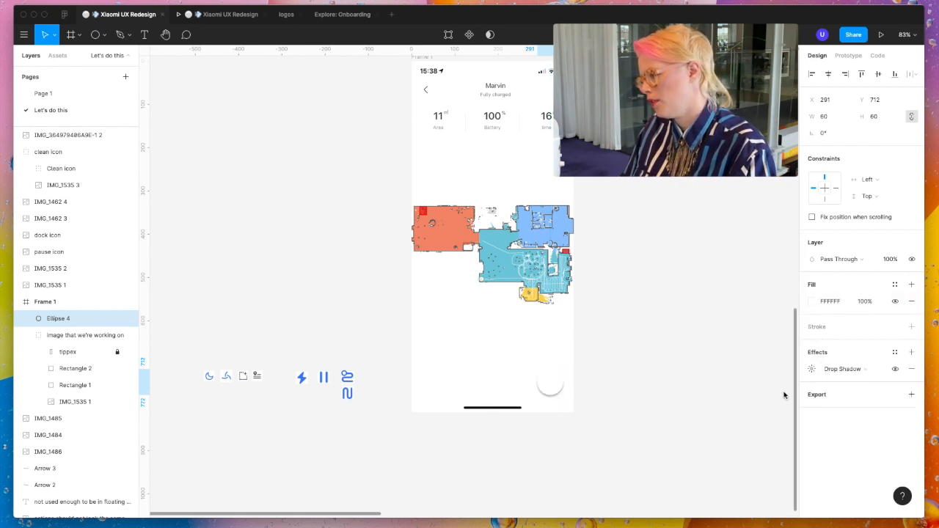
scroll(526, 382, "up", 5)
left_click(637, 380)
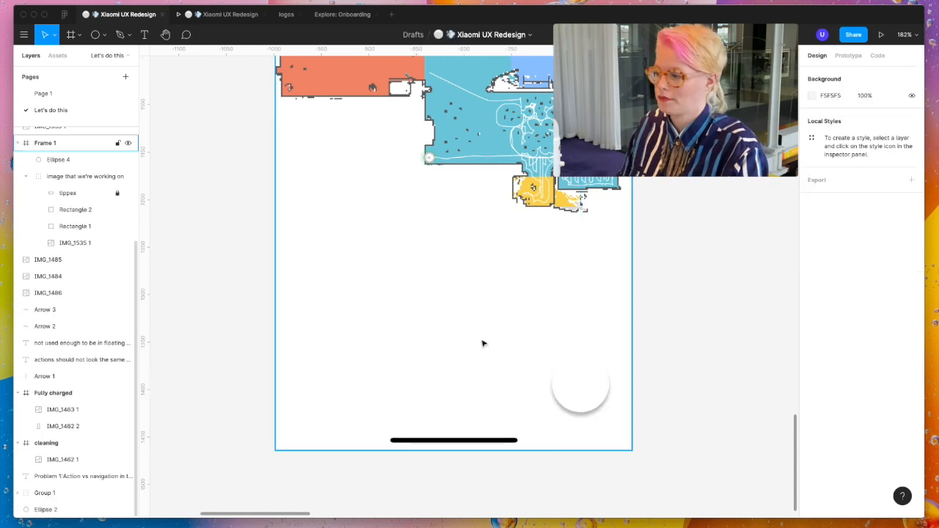
- Soften the circle's drop shadow with blur 10 and 13% opacity, and adjust its vertical offset
left_click(595, 393)
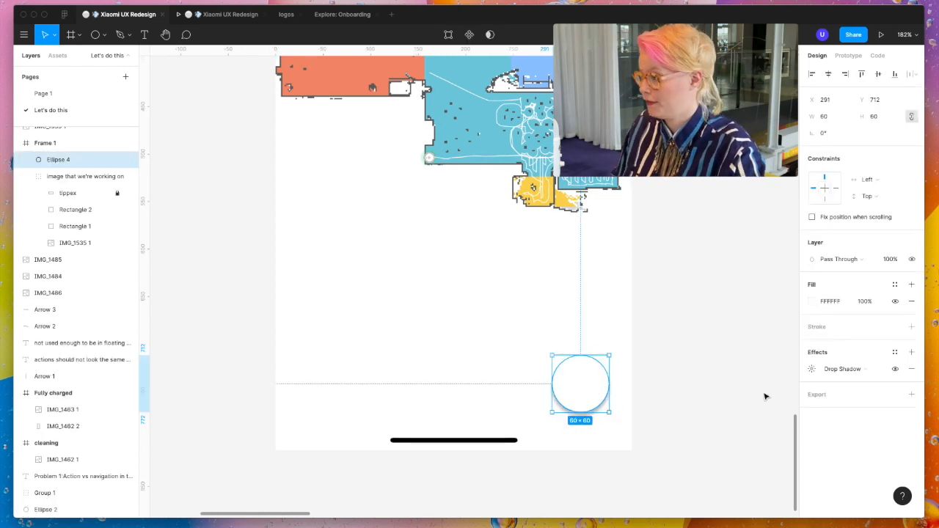
left_click(811, 370)
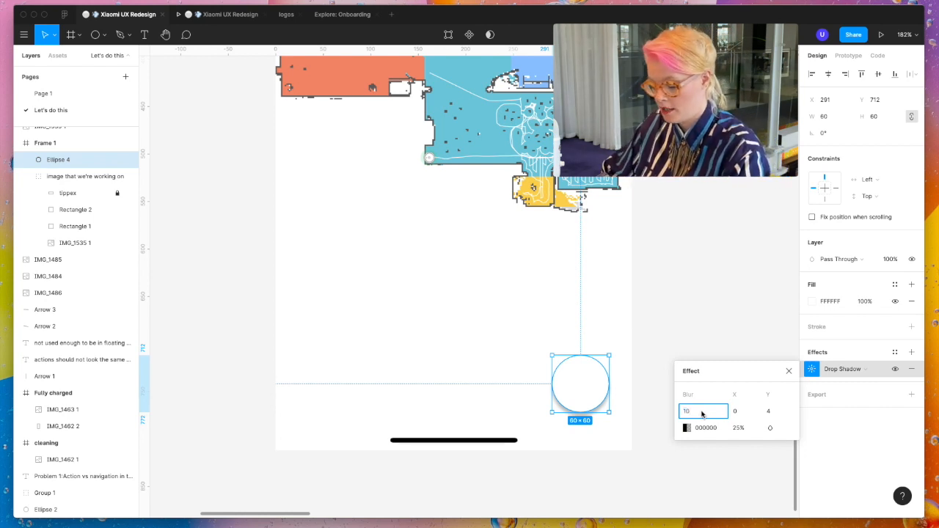
left_click(732, 428)
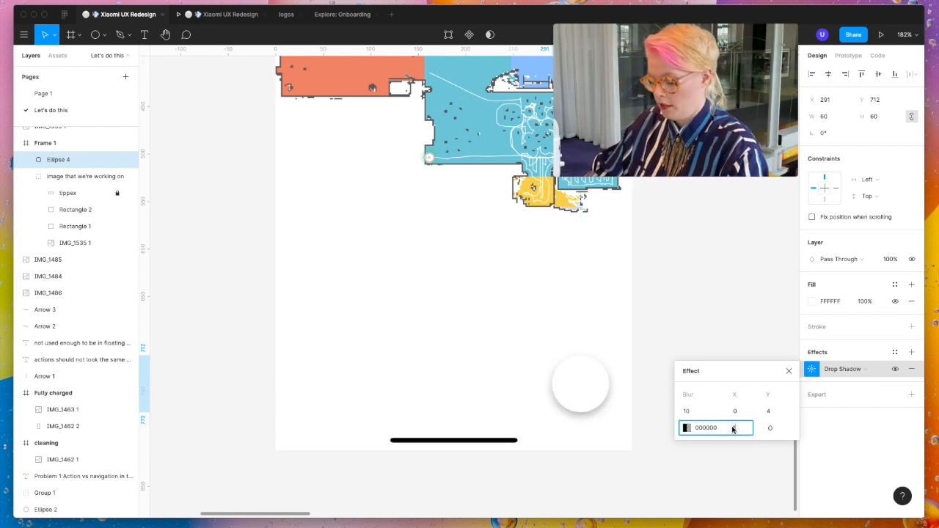
left_click(771, 415)
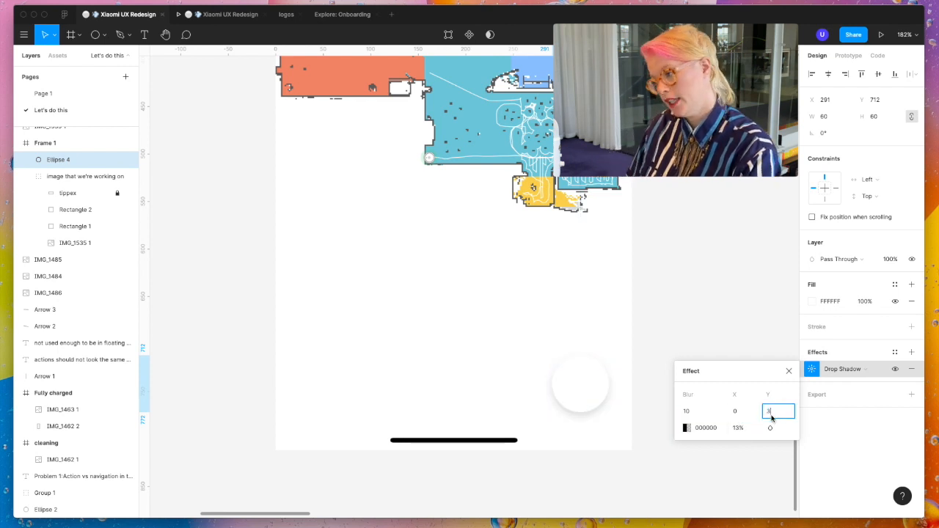
left_click(739, 295)
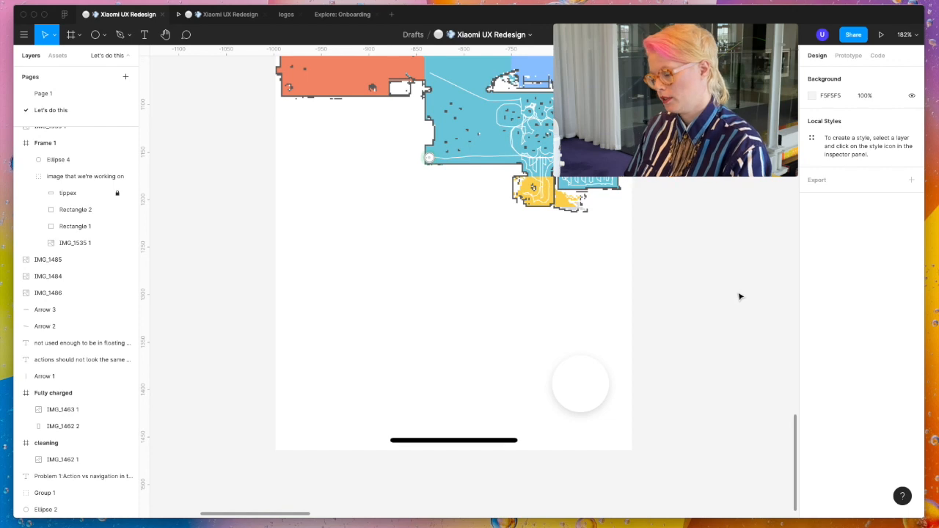
- Duplicate the rotated clean icon onto the white circle and nudge the copy to the circle's center at X 337.26, Y 727
scroll(740, 295, "up", 5)
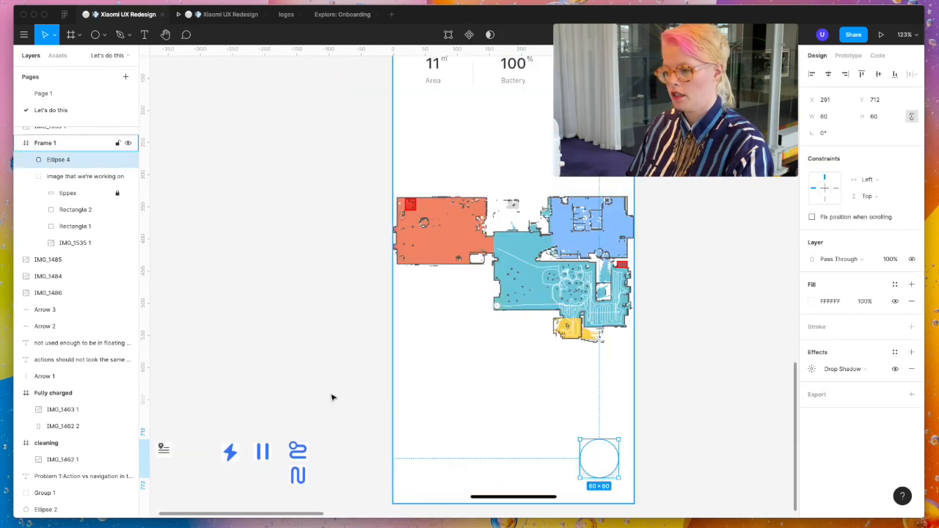
left_click_drag(298, 457, 602, 462)
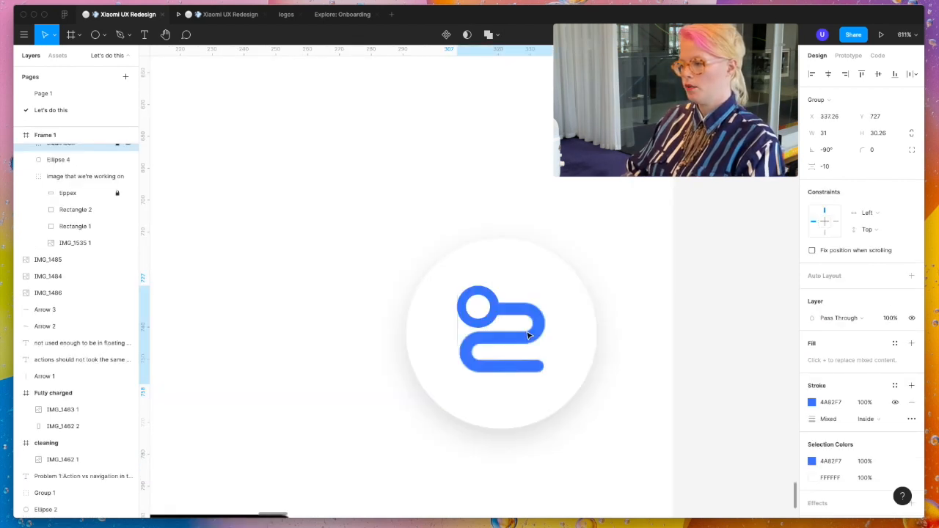
key("Right")
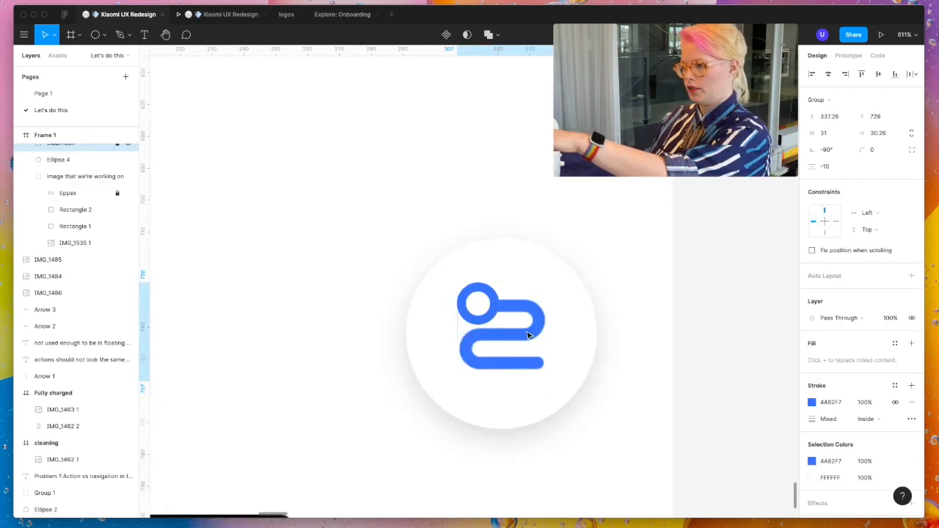
key("Up")
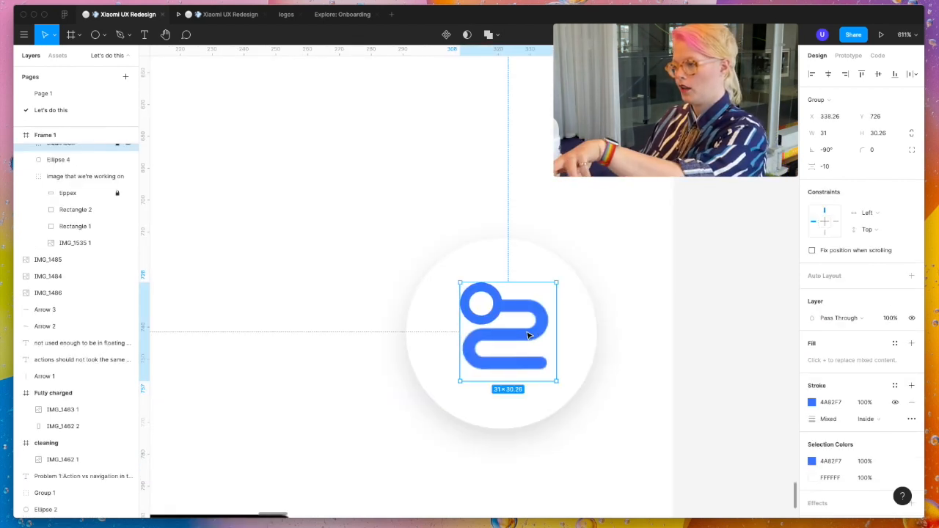
key("Left")
key("Down")
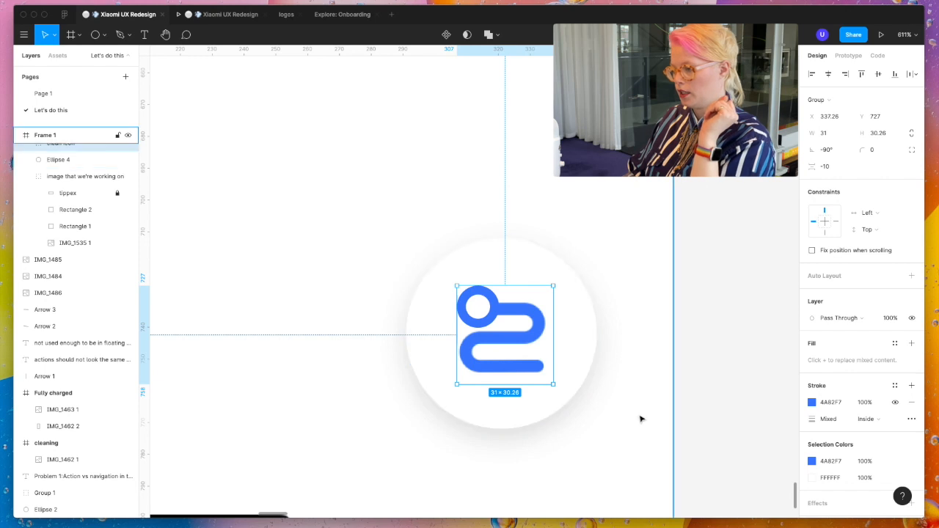
- Nudge the clean icon on the white circle up to Y 726
key("Escape")
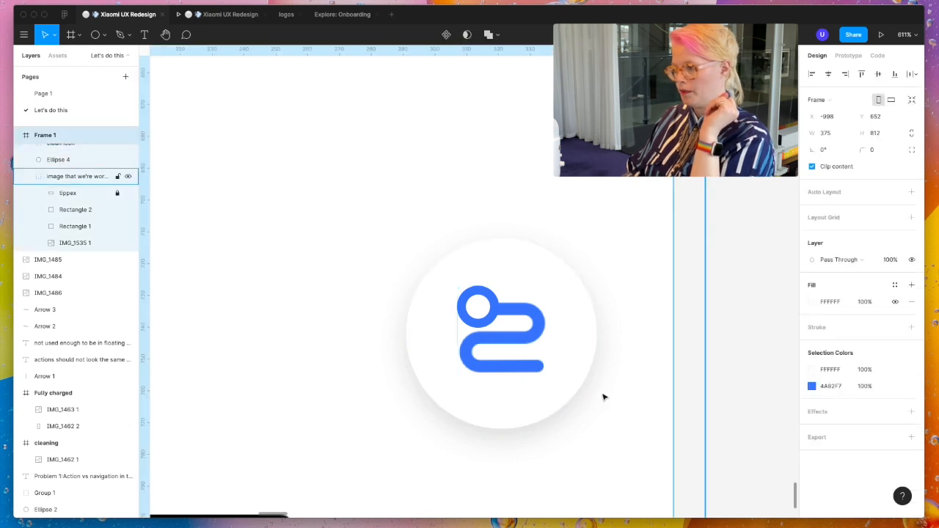
left_click(541, 330)
key("Escape")
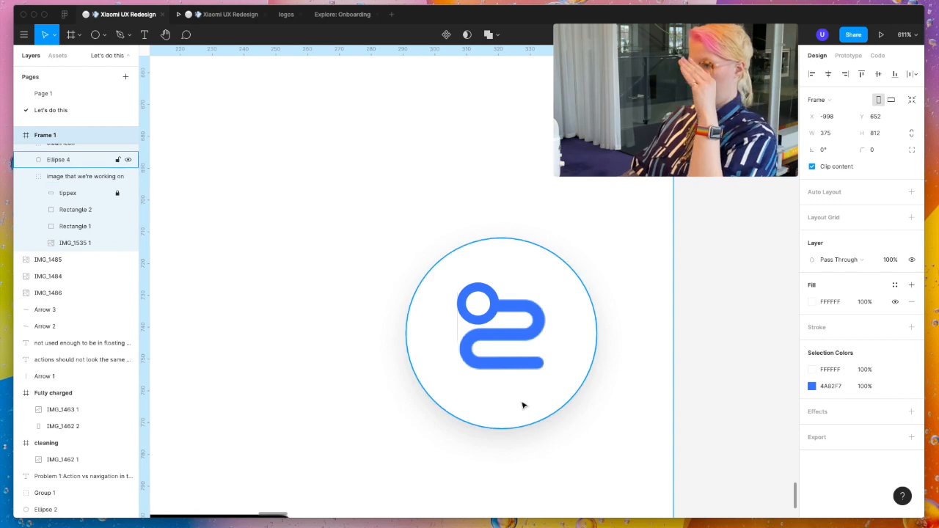
- Crop the edge of the screenshot image inside the clean icon group so it measures 28 × 29.26
left_click(499, 350)
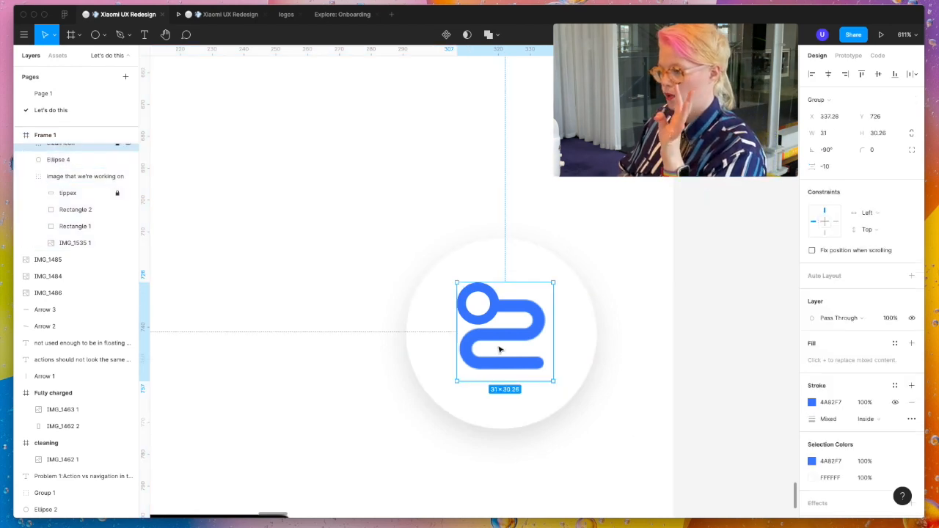
left_click(499, 350)
scroll(474, 333, "up", 5)
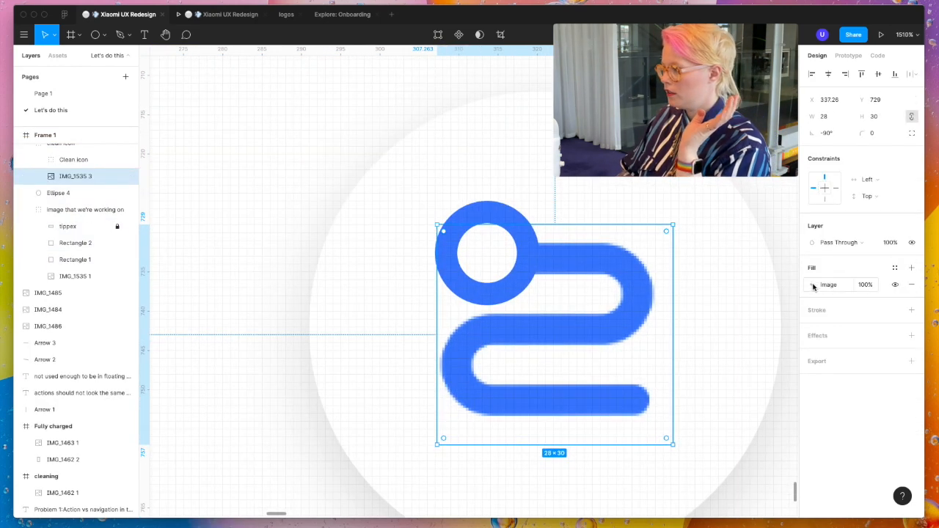
left_click(812, 285)
left_click_drag(437, 334, 441, 334)
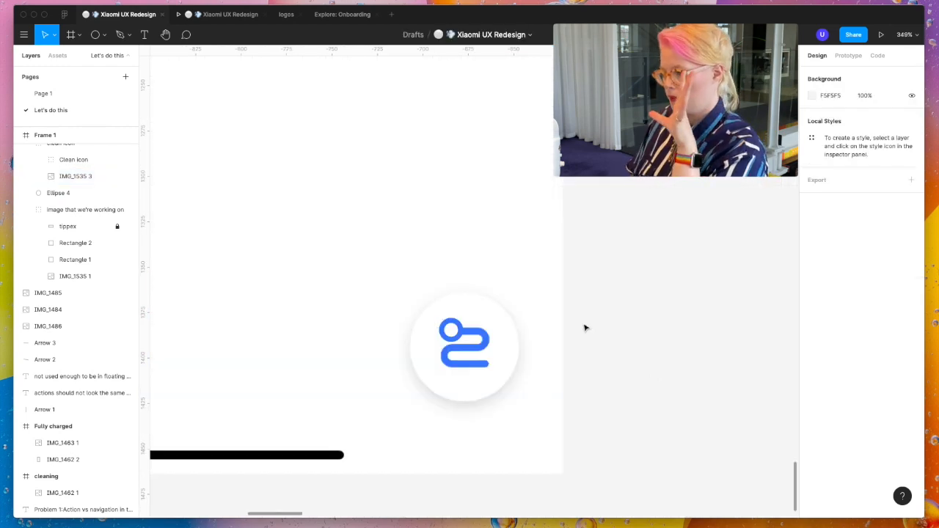
scroll(584, 328, "down", 6)
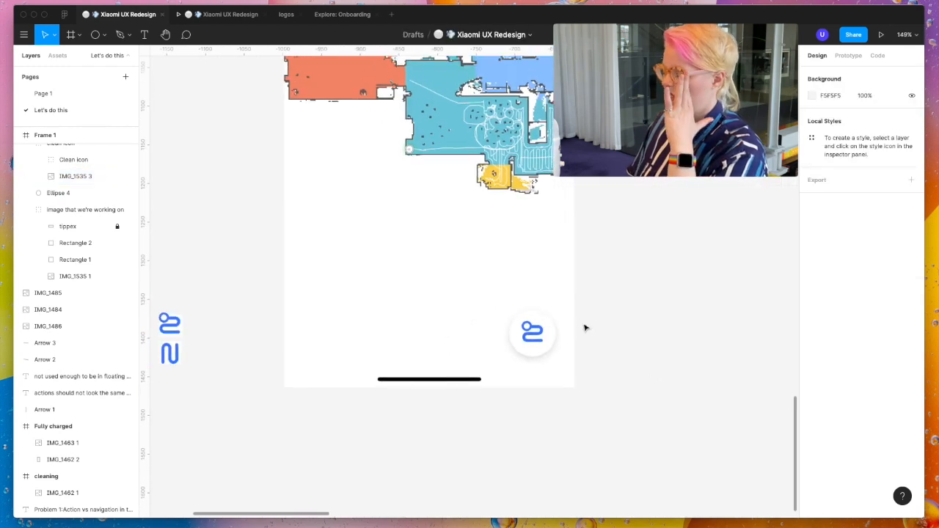
- Duplicate Frame 1 and place the copy right beside it at X -610, Y 652
scroll(585, 328, "down", 5)
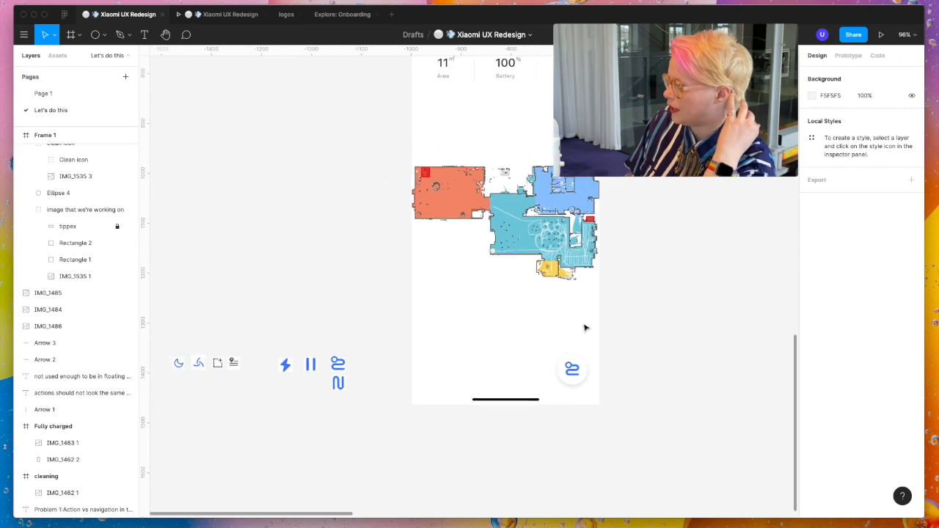
scroll(513, 455, "right", 3)
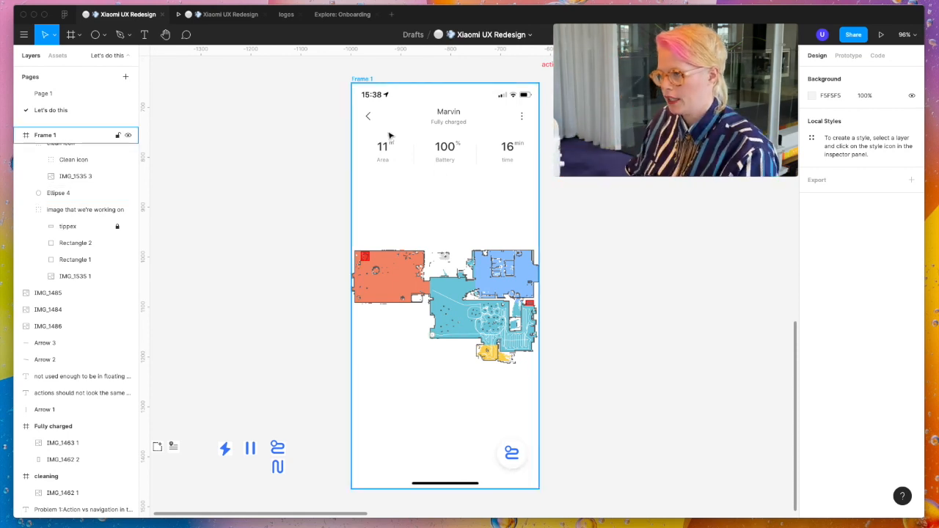
left_click(364, 80)
key("ctrl+d")
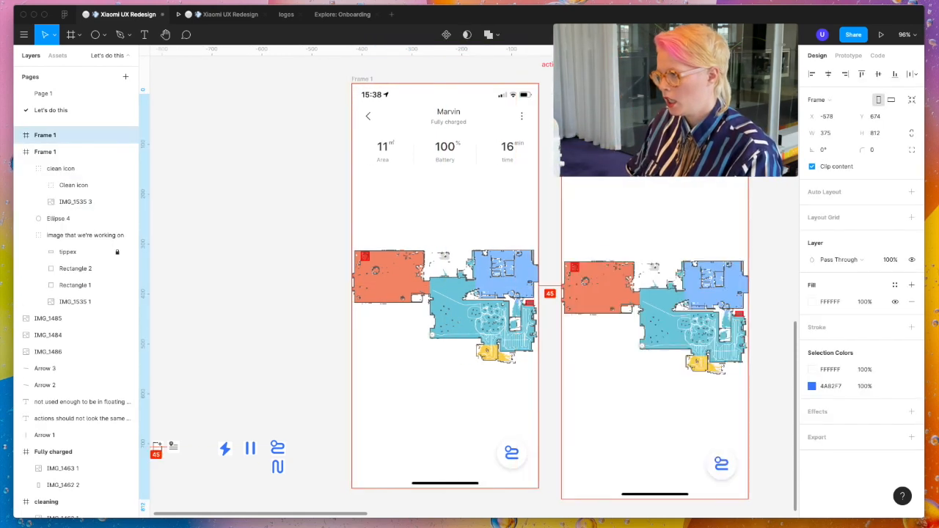
scroll(733, 383, "right", 2)
scroll(732, 382, "down", 1)
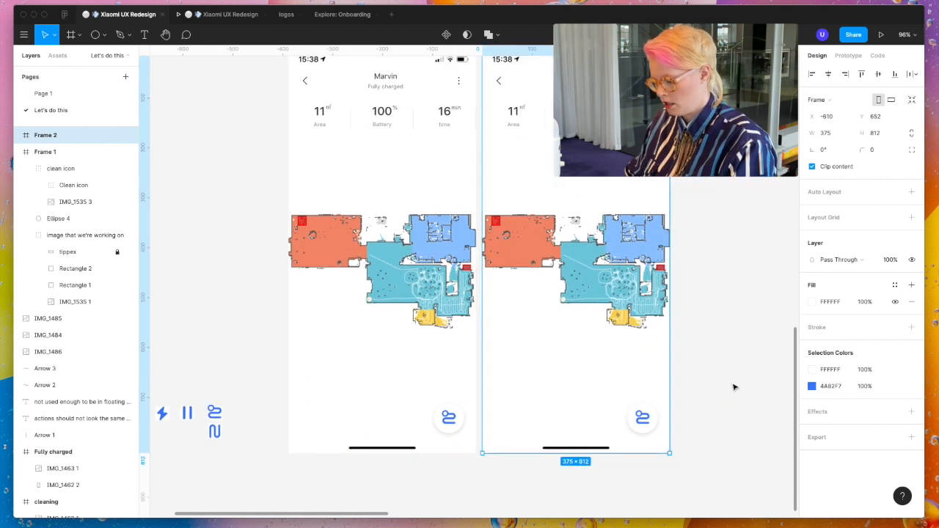
- Draw a 178 × 255 rectangle at X 167, Y 512 in the copied frame and move it behind the round clean button
key("r")
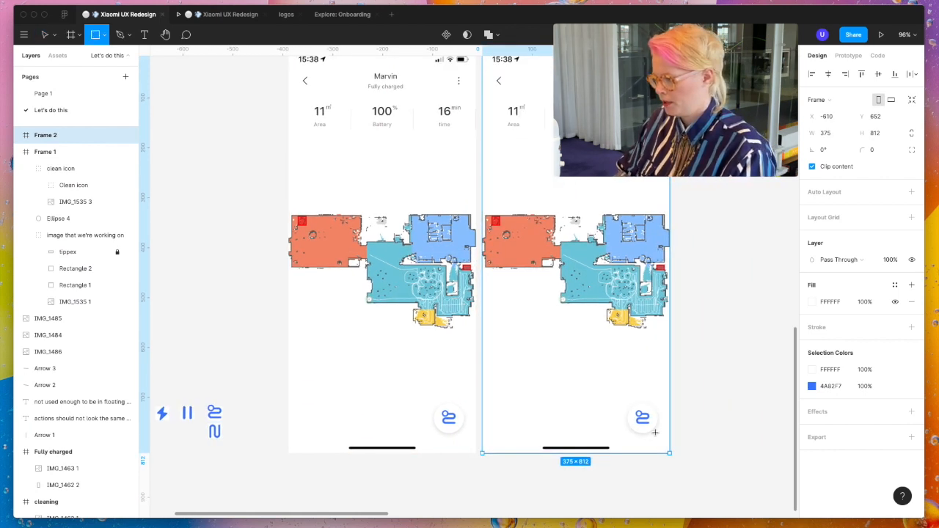
left_click_drag(656, 431, 564, 303)
left_click(748, 374)
right_click(629, 376)
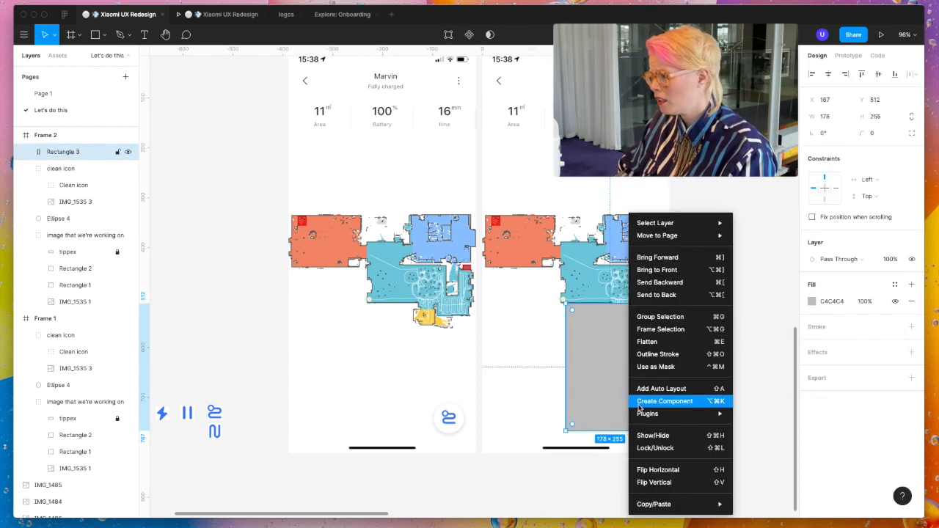
left_click(657, 284)
left_click(687, 429)
left_click_drag(63, 201, 59, 228)
left_click(692, 428)
- Adjust the individual corner radii of the grey rectangle behind the round button
double_click(624, 411)
left_click(654, 430)
left_click(830, 154)
double_click(726, 382)
- Add the menu text "clean all", "clean room" and "clean zone" on separate spaced lines near the top of the grey rectangle
key("t")
left_click(581, 313)
type("clae")
type("n all  clean room")
key("Return")
key("Return")
type("clean zone")
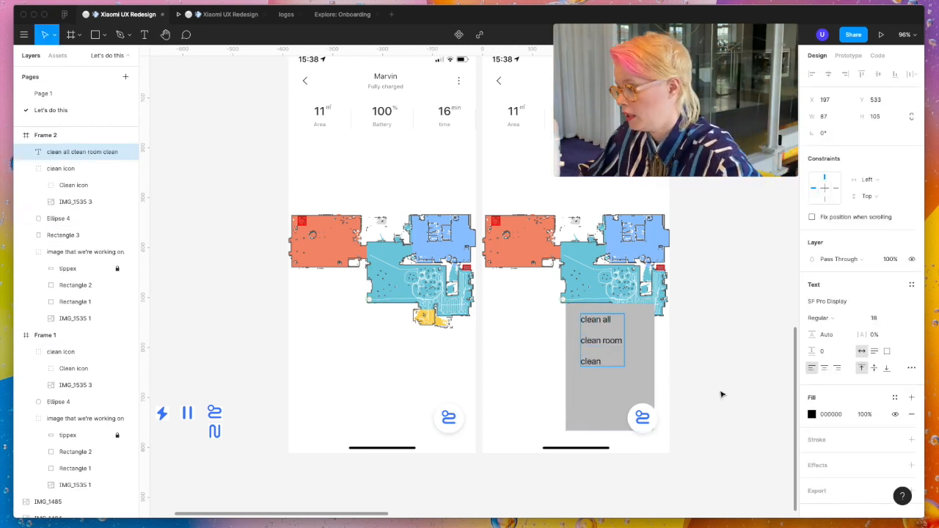
left_click(742, 417)
left_click_drag(606, 362, 600, 362)
left_click(449, 417)
left_click(601, 363)
- Replace the clean icon on Frame 2's round button with a text "x" in size 36, Thin weight
left_click(643, 417)
key("Delete")
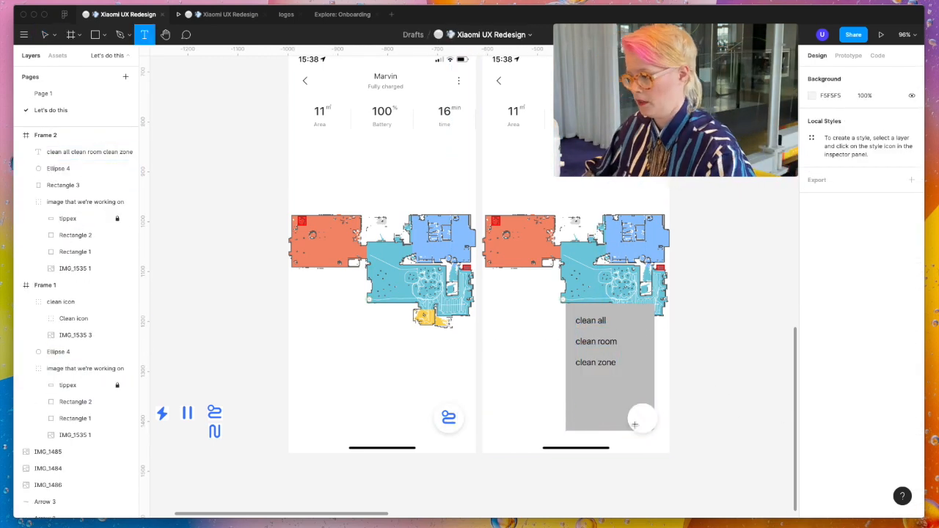
key("t")
left_click(641, 420)
type("x")
left_click(879, 319)
type("36")
left_click(822, 318)
left_click(832, 293)
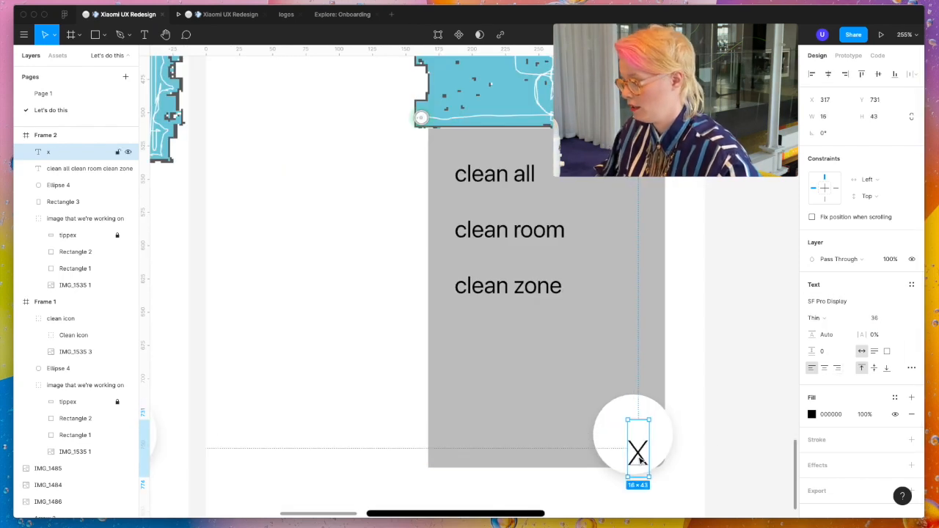
- Center the x on the round button and color it blue (4A82F7)
left_click_drag(639, 452, 632, 435)
left_click(813, 414)
left_click(701, 468)
- Move the three-line menu text lower in the grey rectangle and increase its font size by 2
left_click_drag(531, 286, 539, 351)
left_click(879, 320)
key("Up")
key("Up")
left_click_drag(521, 301, 518, 293)
- Shorten the menu rectangle from its upper edge to 178 × 219 at Y 548 and adjust its corner radii
left_click(624, 294)
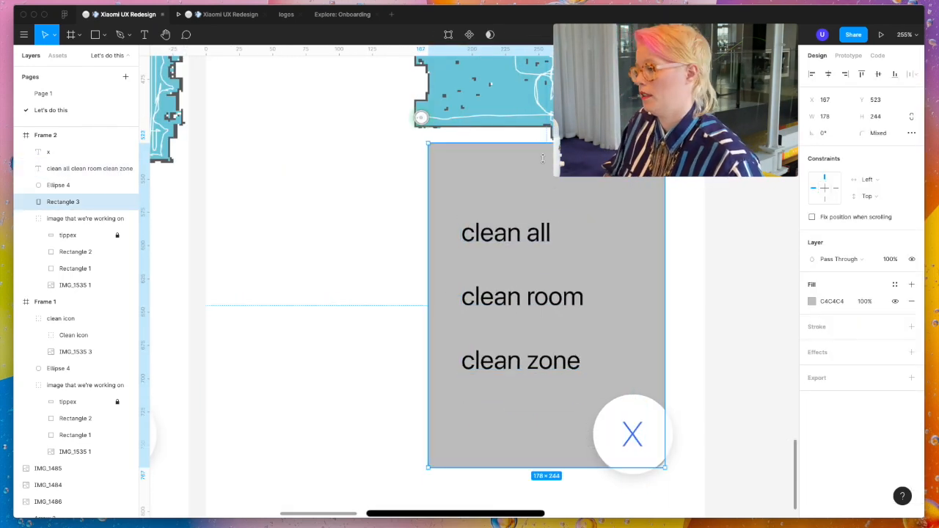
scroll(715, 267, "down", 5)
left_click_drag(611, 181, 612, 211)
double_click(664, 322)
left_click(832, 149)
left_click(756, 201)
- Fill the menu rectangle white (FFFFFF) and add a drop shadow to it
left_click(655, 291)
left_click(812, 301)
left_click_drag(682, 288, 675, 254)
left_click(788, 246)
left_click(912, 353)
- Copy the round button's properties and paste them onto the menu rectangle
left_click(648, 369)
right_click(648, 368)
mouse_move(697, 505)
left_click(791, 492)
right_click(604, 360)
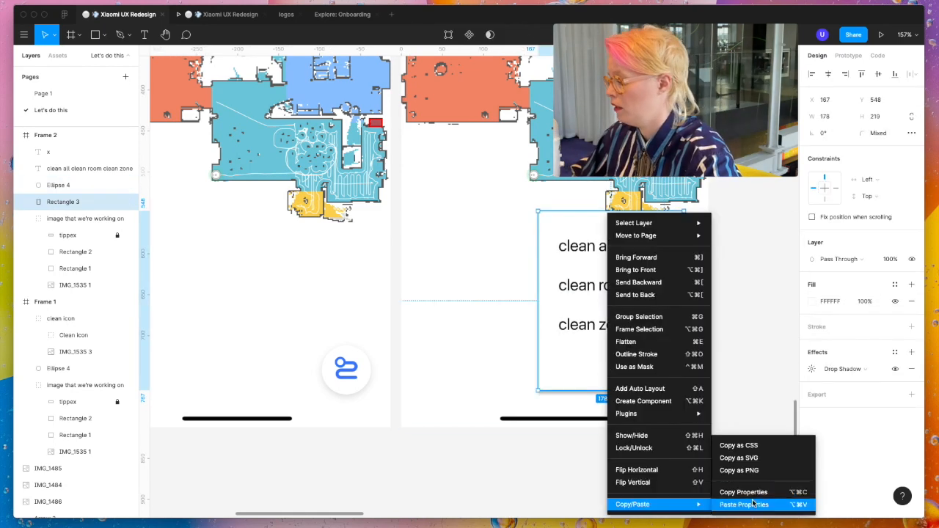
left_click(741, 504)
double_click(595, 359)
- Fit the menu rectangle's edges to the round button's outer edge and set the corner radius to 30
scroll(596, 359, "up", 5)
scroll(602, 443, "right", 3)
left_click_drag(570, 338, 581, 339)
double_click(581, 352)
left_click(663, 360)
double_click(582, 439)
left_click(582, 441)
left_click(832, 151)
type("30")
left_click(680, 327)
- Change the menu rectangle's fill to a light grey
scroll(679, 326, "down", 5)
double_click(640, 302)
left_click(813, 235)
left_click(676, 254)
left_click(828, 235)
left_click(759, 239)
scroll(705, 334, "down", 3)
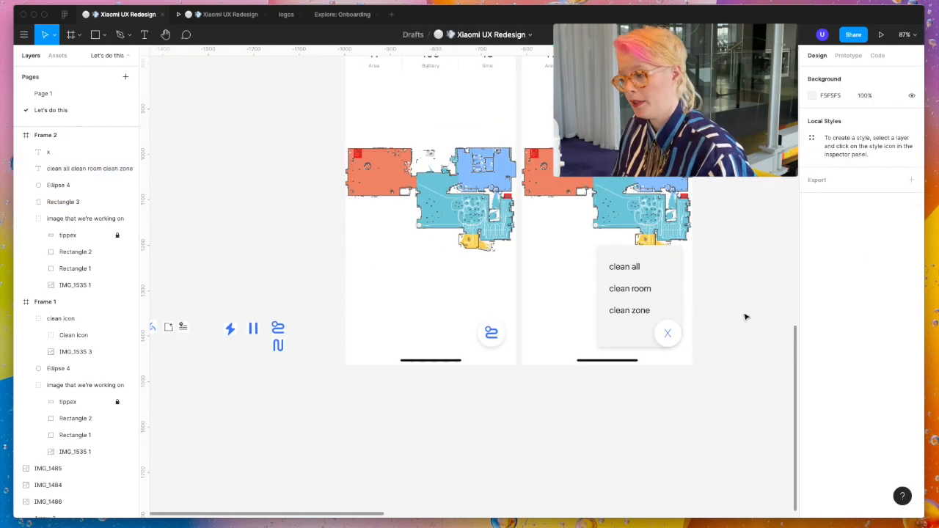
left_click(665, 336)
scroll(662, 338, "up", 6)
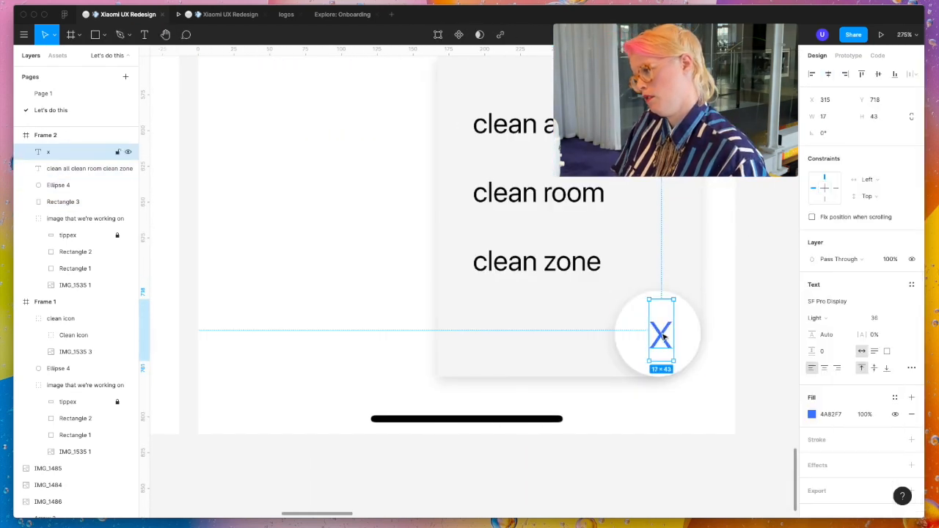
left_click(739, 367)
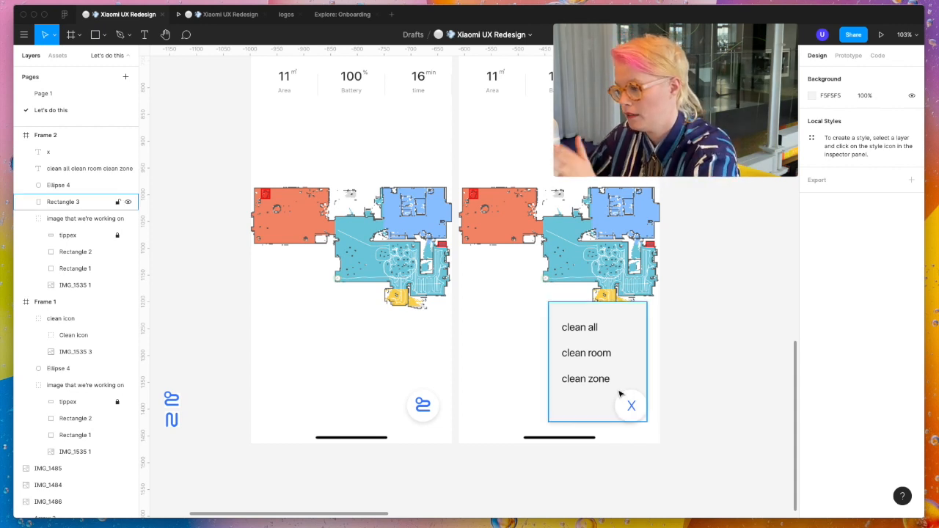
- Duplicate Frame 1 and place the copy beyond Frame 2 at X -35, Y 652
scroll(671, 403, "down", 3)
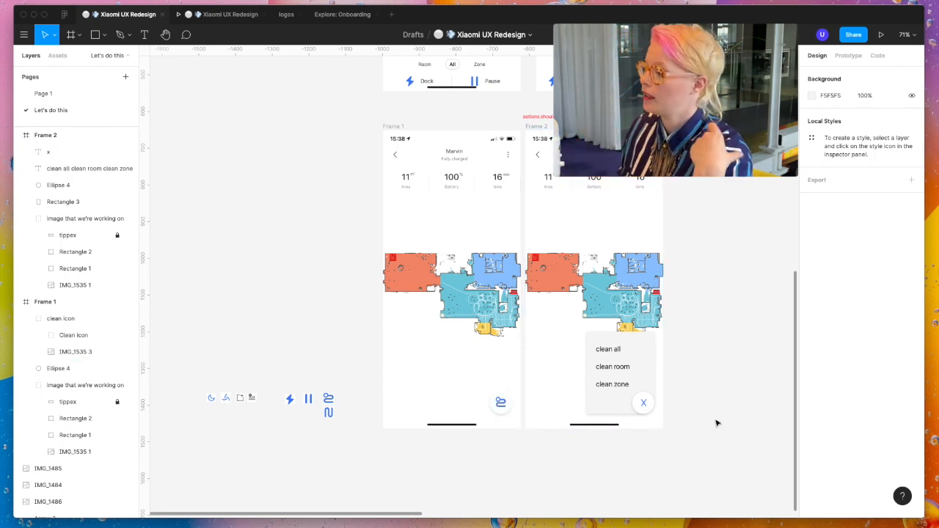
scroll(717, 423, "right", 5)
left_click(316, 144)
left_click_drag(292, 116, 646, 116)
scroll(646, 115, "right", 8)
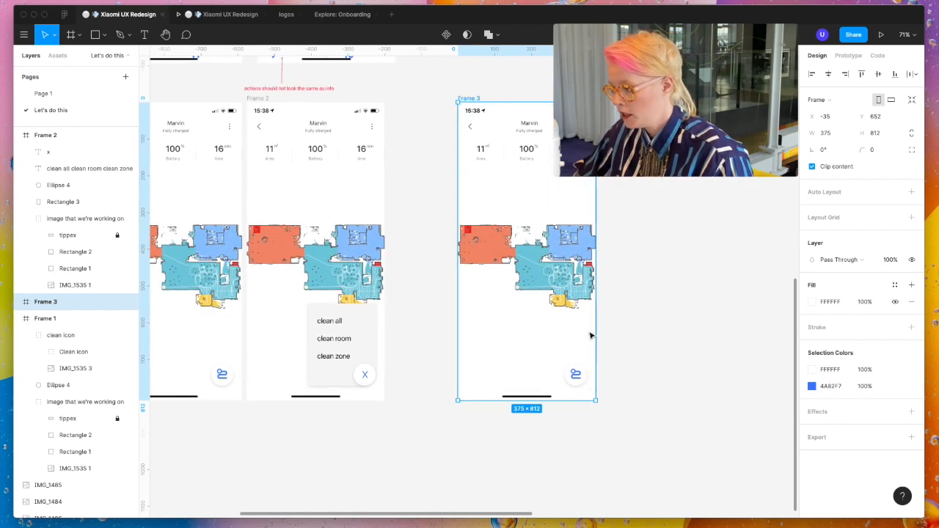
- Try to stretch the circle of Frame 3's round button to 162 × 60
left_click(576, 376)
scroll(562, 388, "up", 5)
left_click(591, 346)
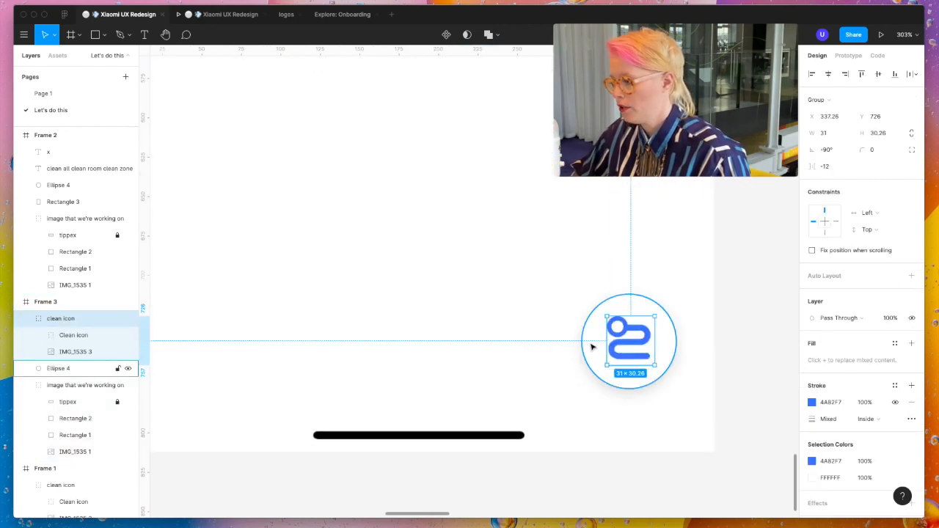
left_click_drag(582, 341, 421, 340)
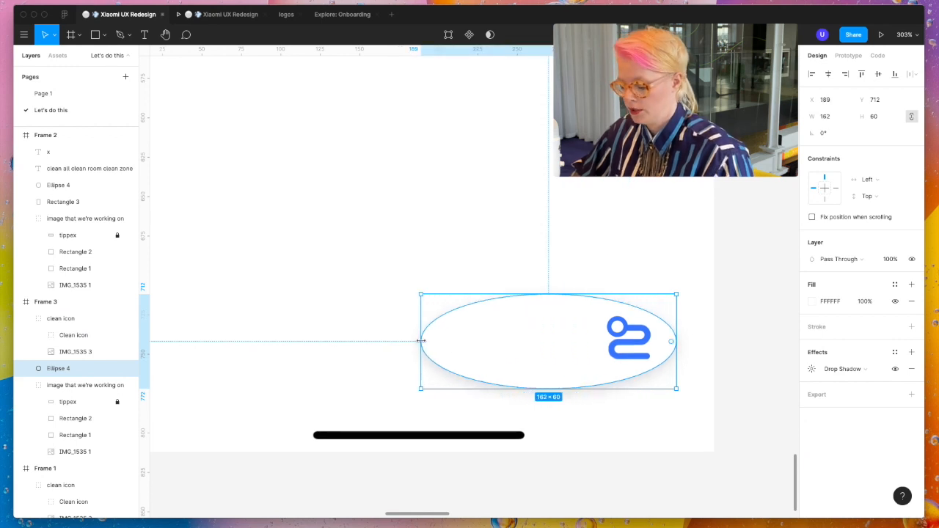
key("ctrl+z")
- Delete the circle behind Frame 3's clean icon and draw a wide rectangle of about 323 × 65 in its place
scroll(423, 342, "down", 3)
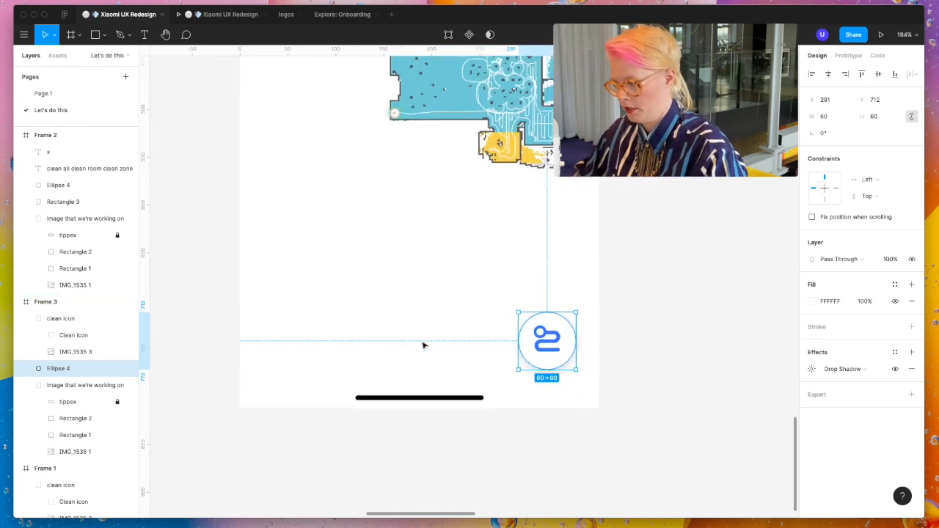
key("Delete")
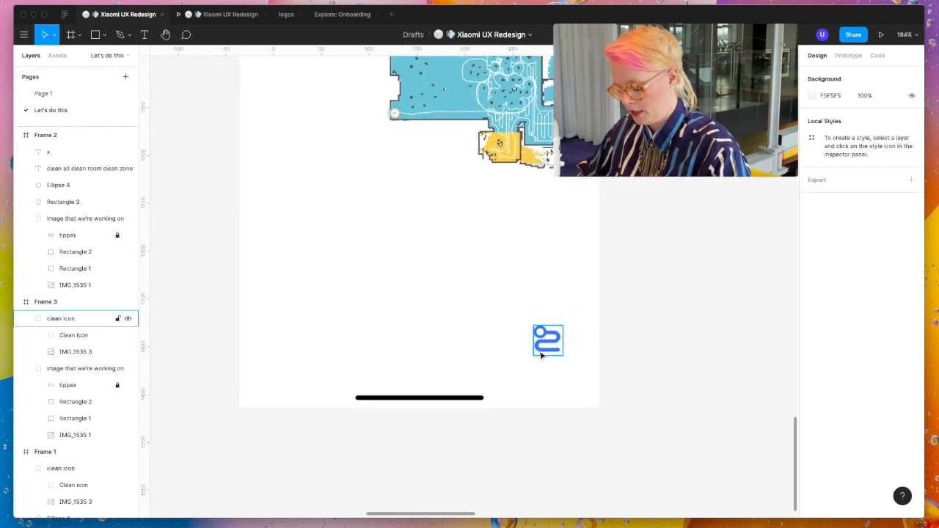
key("r")
mouse_move(274, 314)
left_mouse_down()
mouse_move(593, 378)
mouse_move(584, 376)
left_mouse_up()
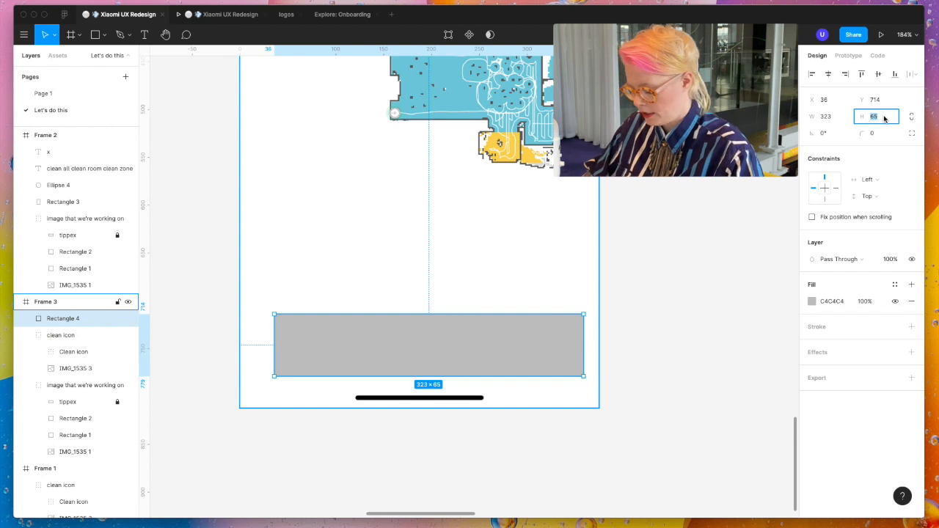
- Set the wide rectangle's height to 60 and corner radius to 10, and shift it to X 26, Y 713
key("Return")
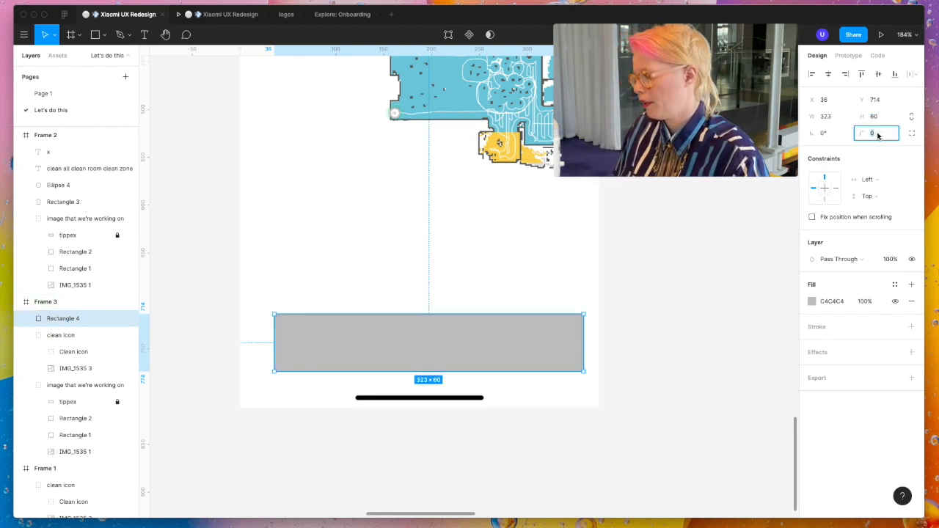
type("10")
key("Return")
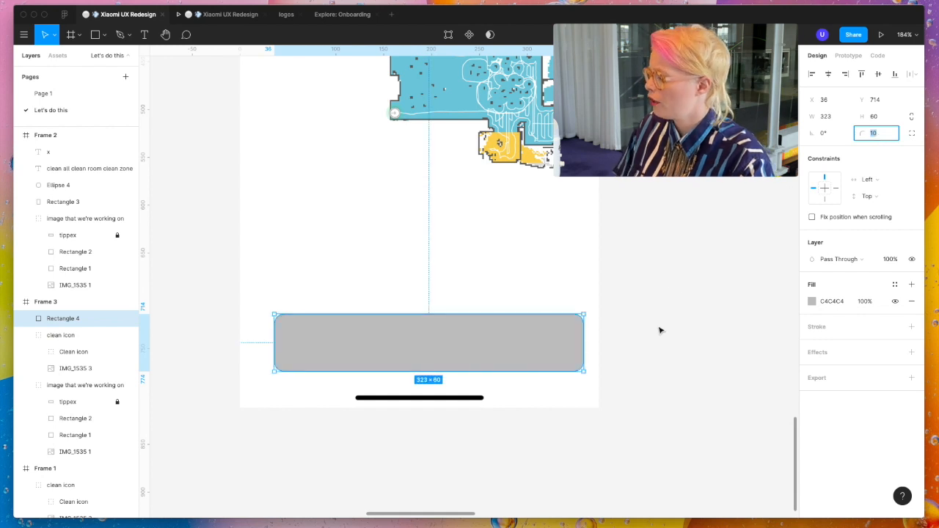
left_click_drag(524, 356, 515, 355)
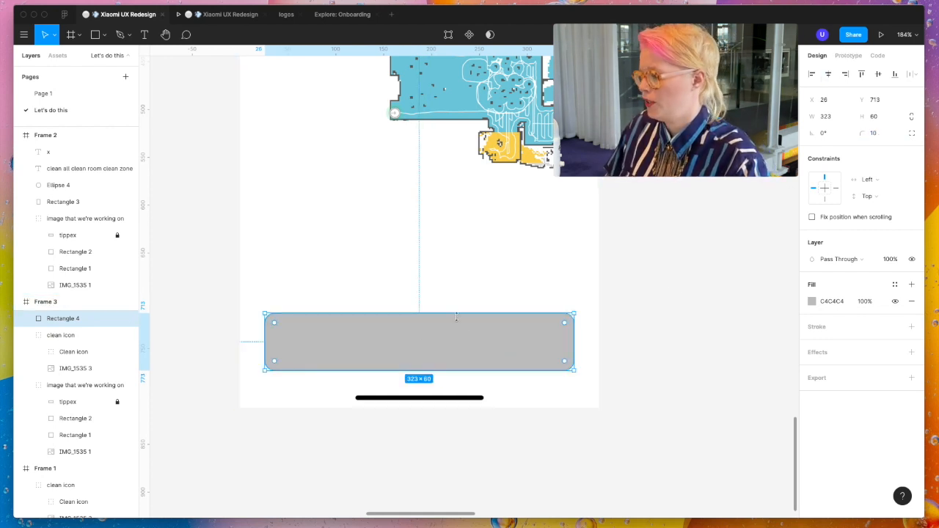
- Copy the properties of Frame 1's round button and paste them onto Frame 3's wide rectangle
scroll(456, 316, "down", 5)
scroll(248, 301, "left", 4)
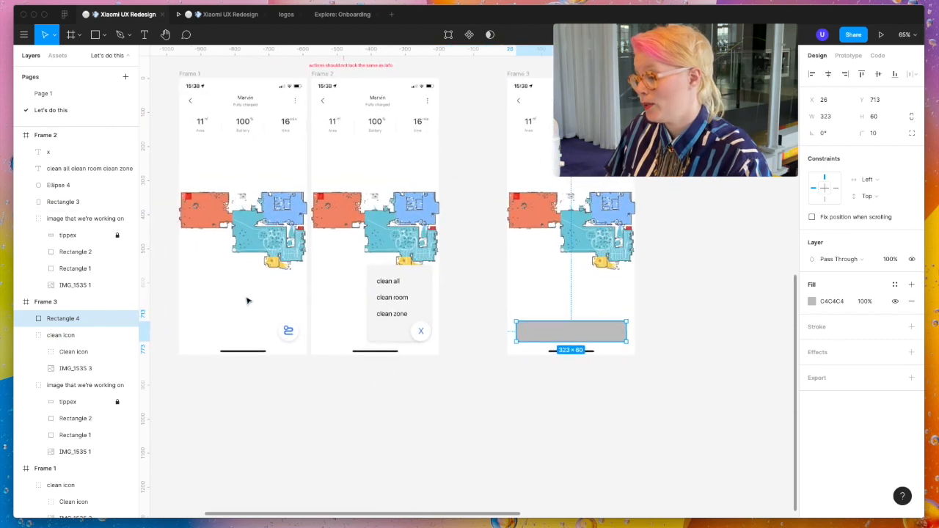
right_click(288, 335)
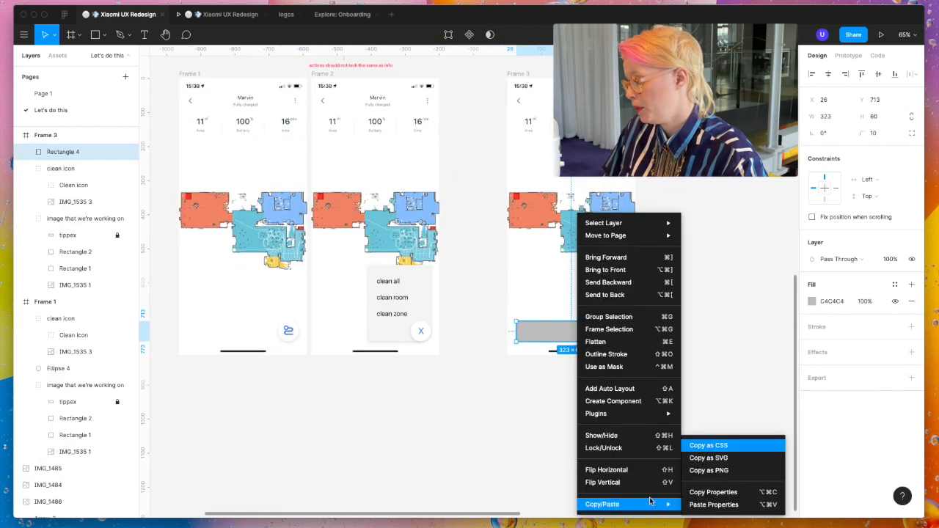
left_click(739, 505)
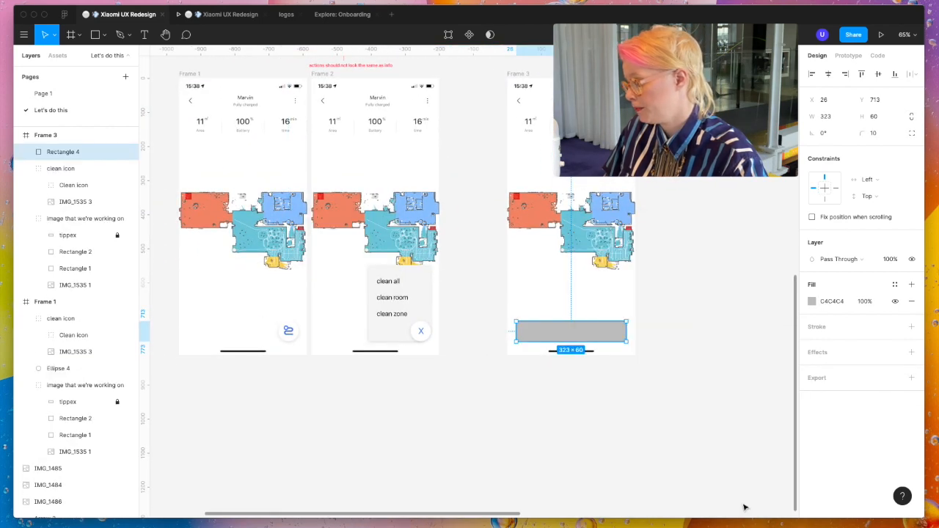
left_click(699, 434)
- Send Frame 3's wide white rectangle backward, behind the clean icon
right_click(614, 333)
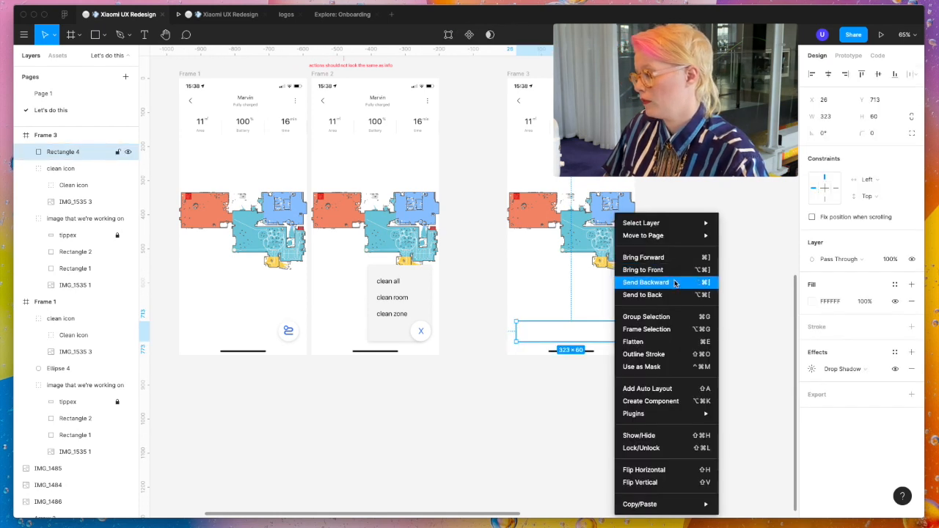
left_click(676, 284)
left_click(670, 333)
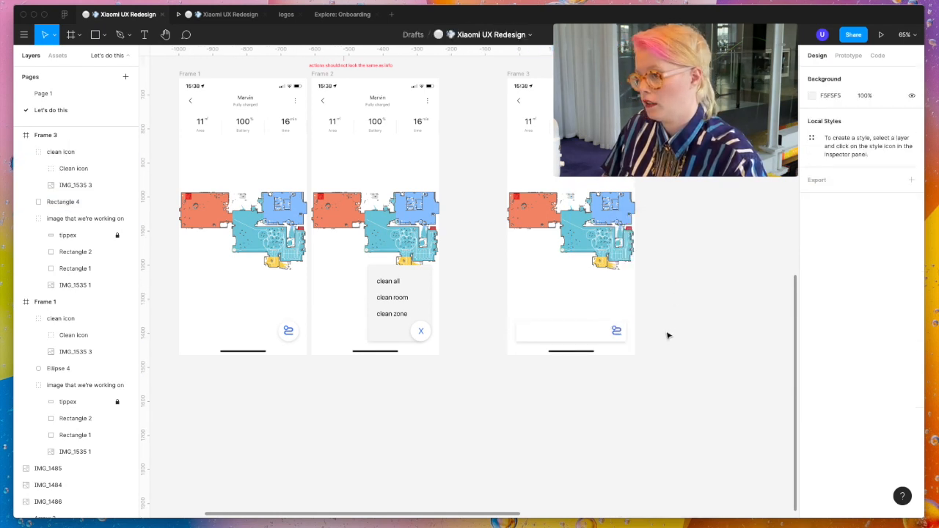
- Shift Frame 3's clean icon left along the wide white bar to X 147.26
left_click(617, 334)
key("shift+Left")
key("shift+Left")
key("shift+Left")
key("shift+Left")
key("shift+Left")
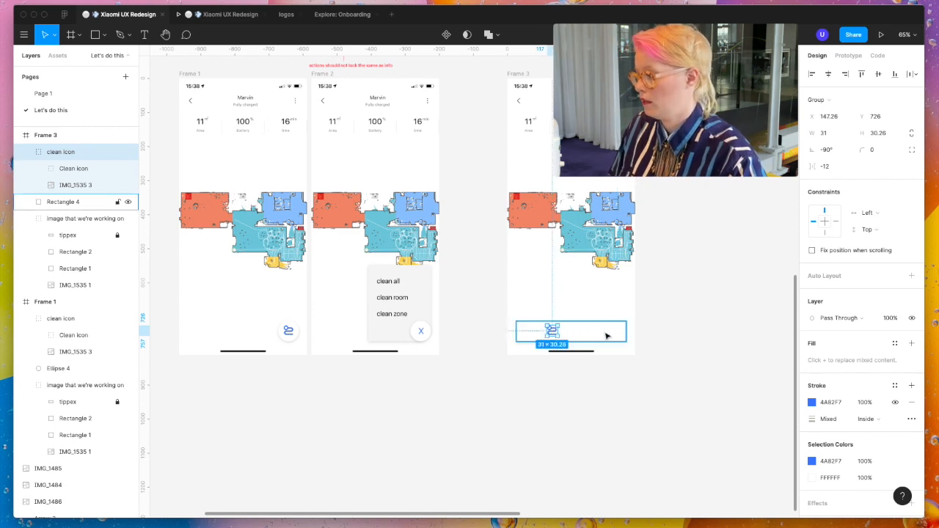
- Add the text label "Clean" beside the icon on Frame 3's wide bar
scroll(606, 333, "up", 10)
key("t")
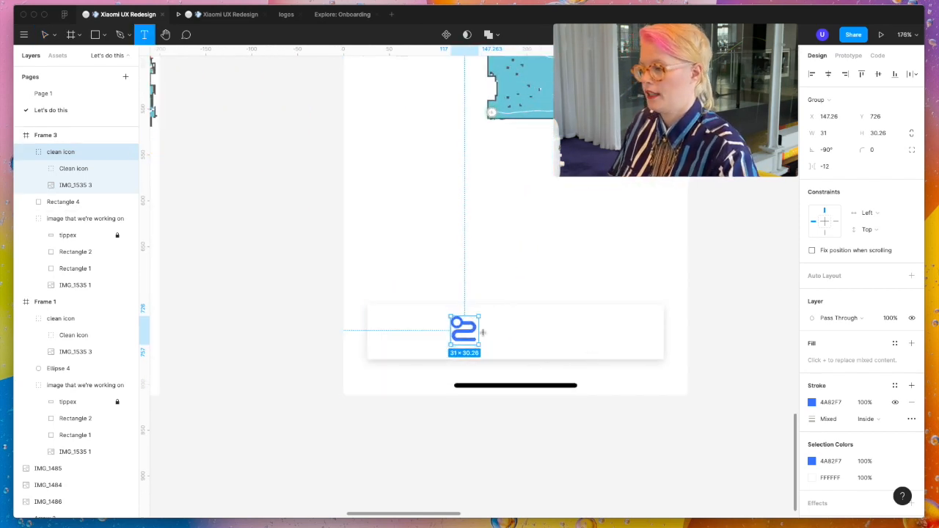
left_click(506, 325)
type("Cla")
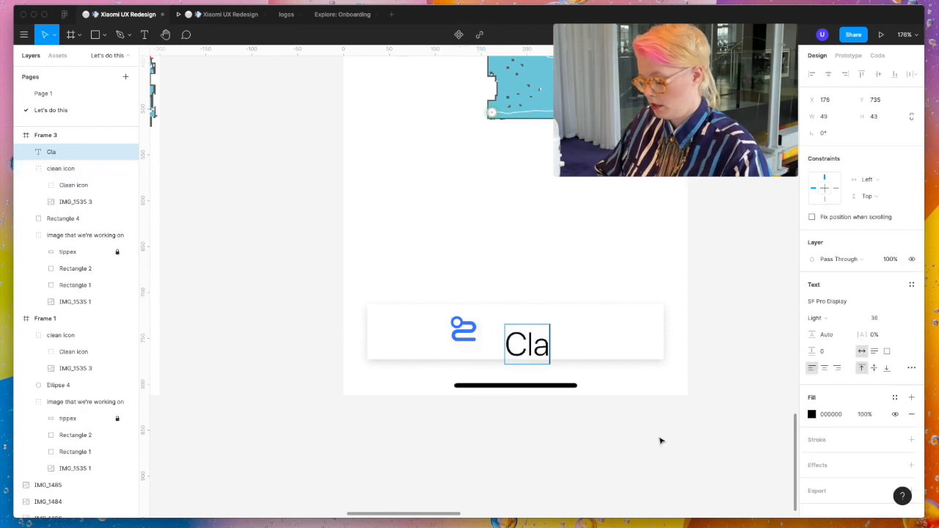
type("en")
key("BackSpace")
key("BackSpace")
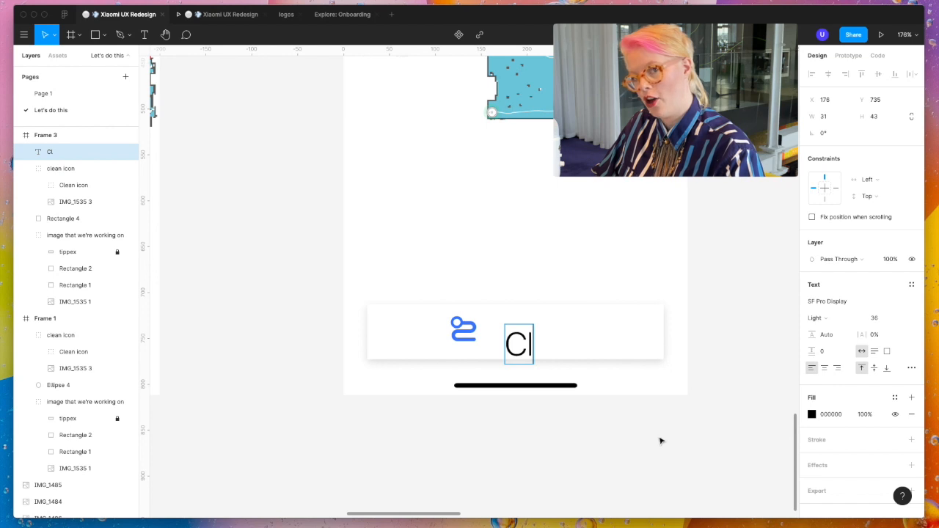
type("ean")
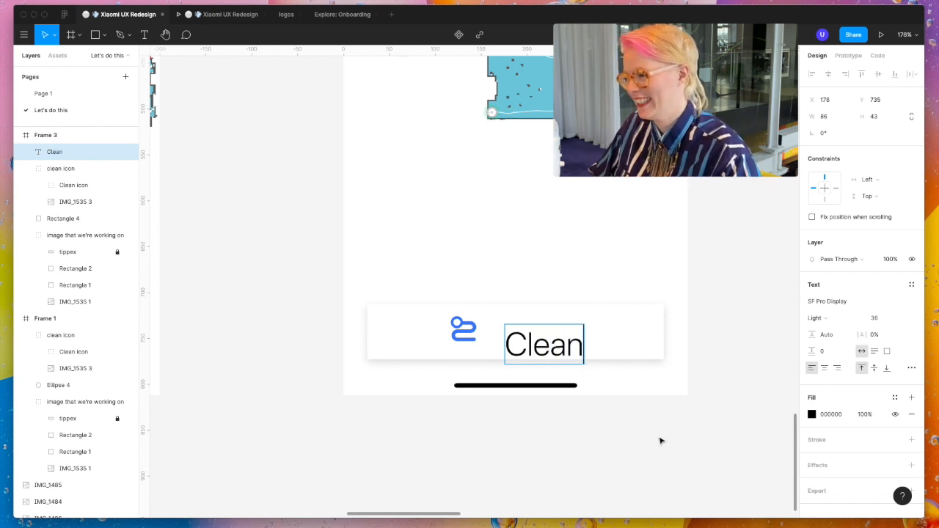
key("Escape")
- Format the "Clean" label as size 20 in Medium weight and place it next to the icon at X 169, Y 729
mouse_move(561, 353)
left_mouse_down()
mouse_move(557, 335)
mouse_move(541, 335)
mouse_move(546, 341)
left_mouse_up()
left_click(848, 305)
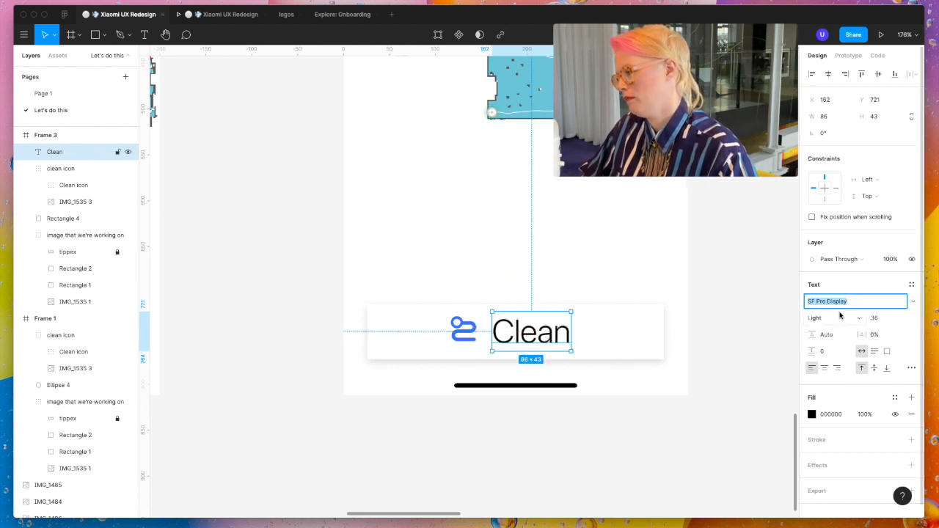
left_click(876, 320)
type("2")
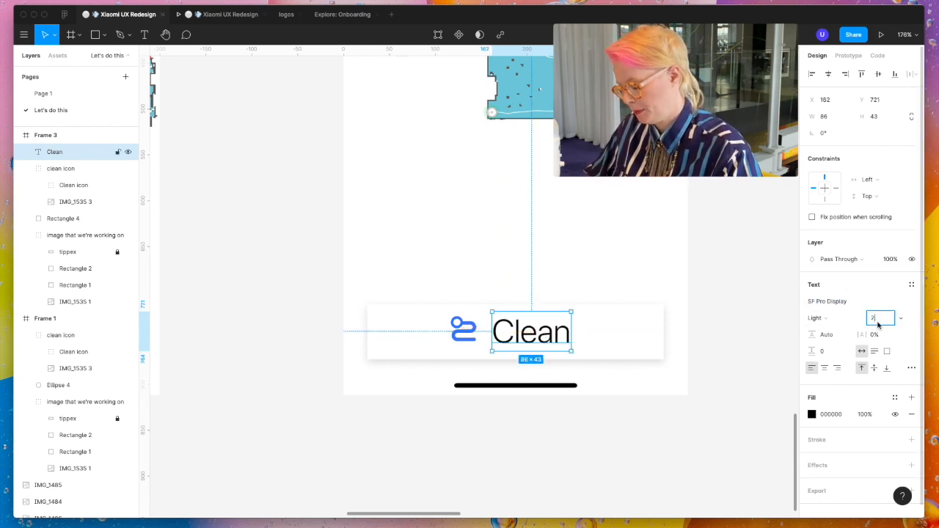
type("0")
key("Return")
left_click_drag(510, 332, 517, 336)
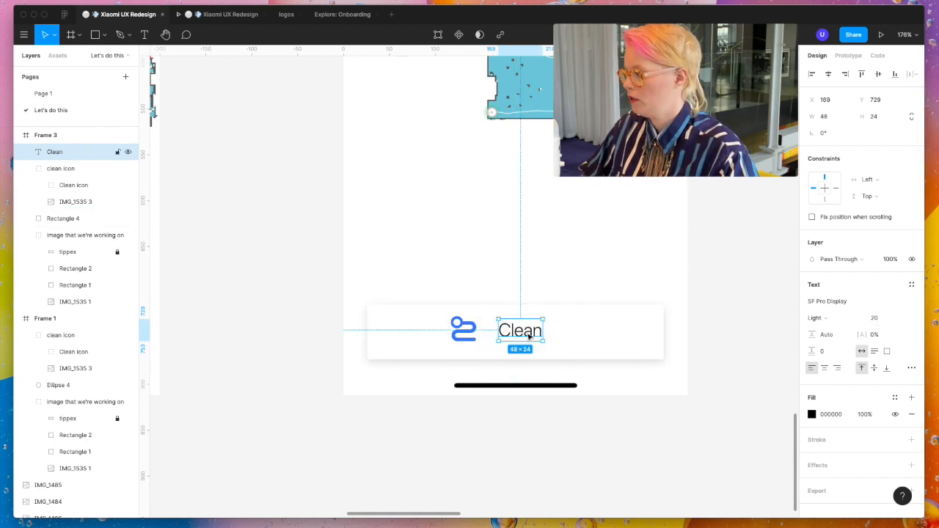
left_click(820, 318)
left_click(847, 354)
left_click(719, 414)
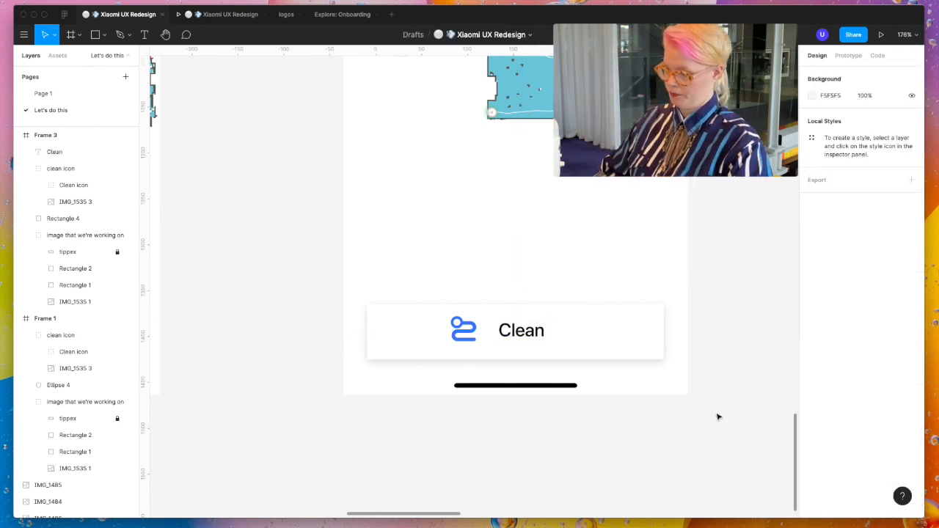
- Scale Frame 3's clean icon down to 17 × 16.6 and move it beside the label at X 156.6, Y 732
left_click(473, 334)
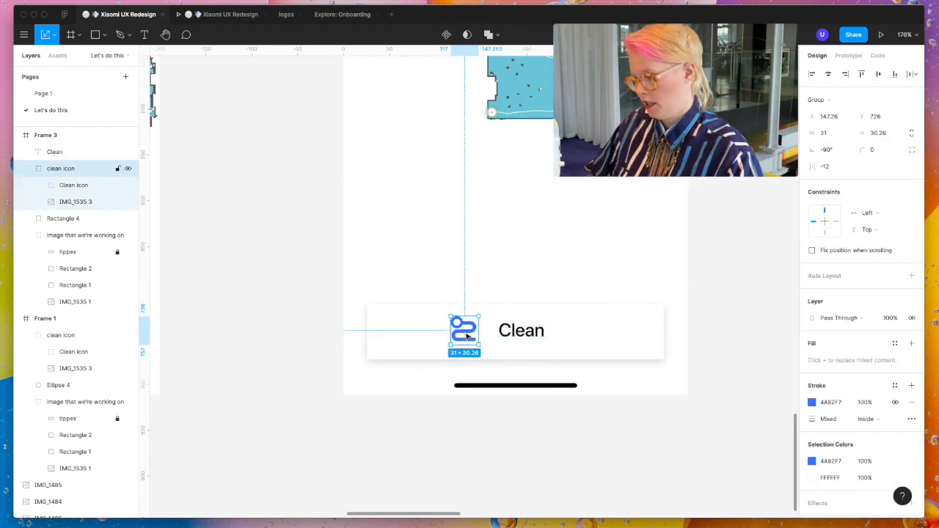
left_click_drag(448, 347, 463, 334)
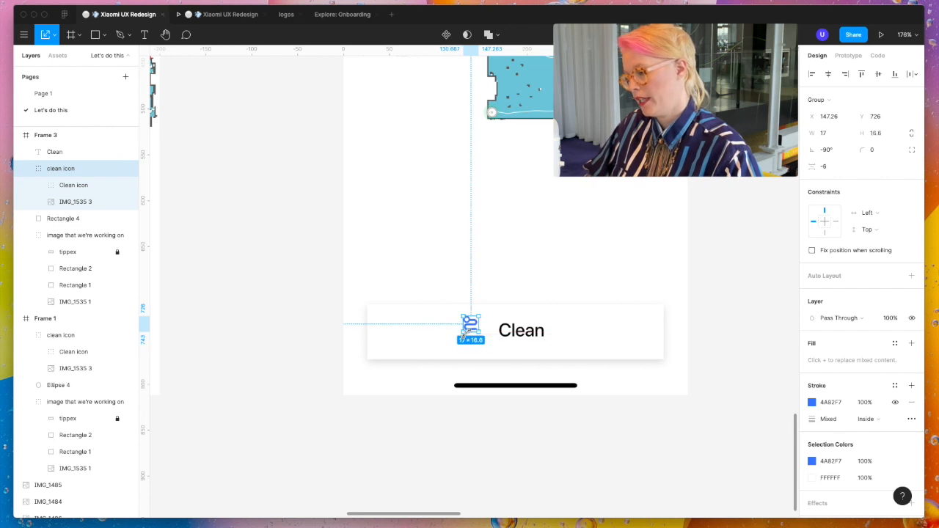
key("v")
left_click_drag(474, 319, 476, 332)
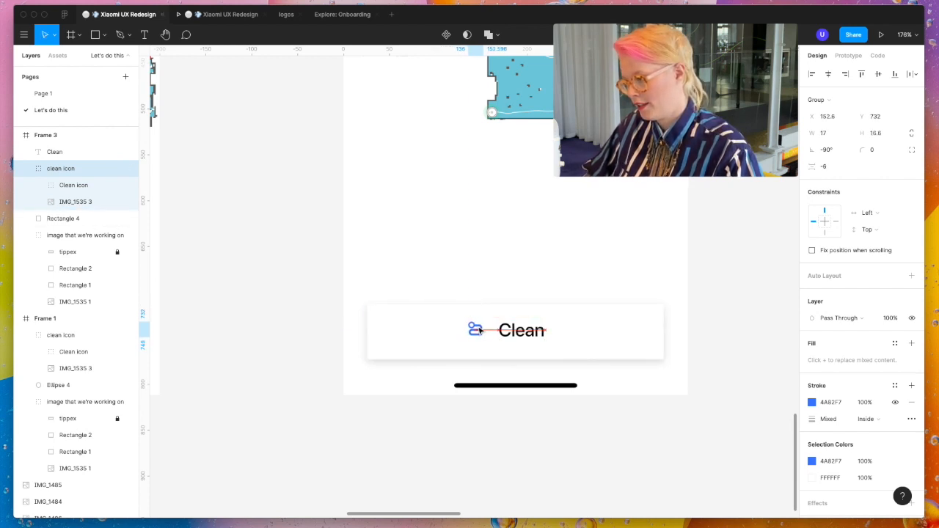
left_click(54, 35)
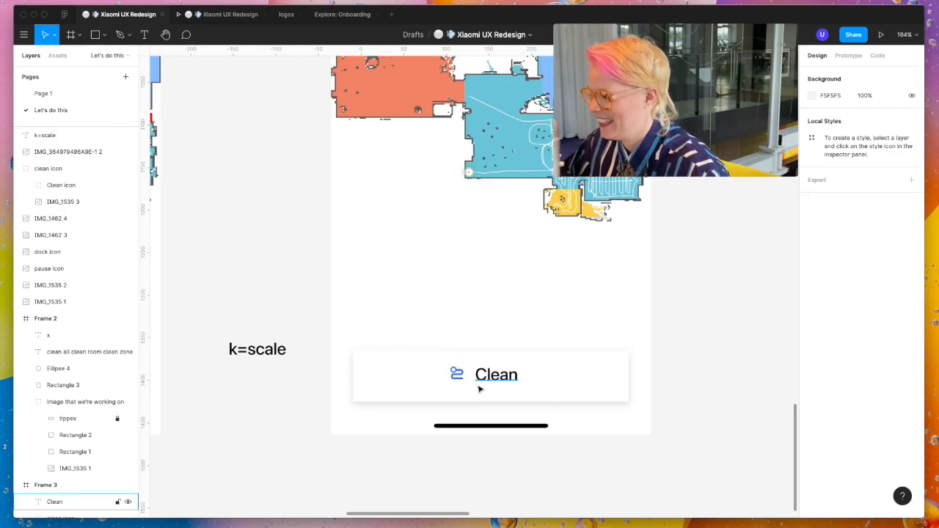
- Recolor the "Clean" label to 333333 by sampling the dark grey of the 100% battery figure
left_click(499, 375)
left_click(812, 414)
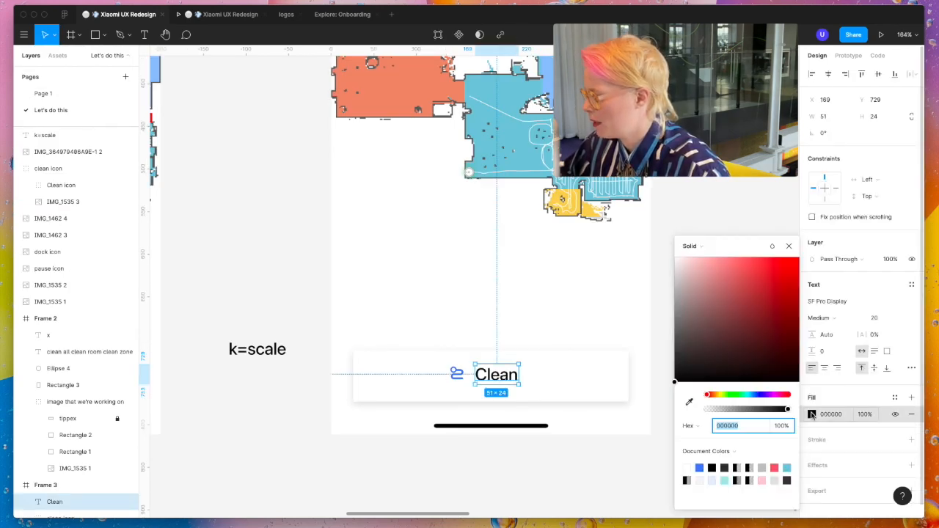
scroll(468, 211, "up", 10)
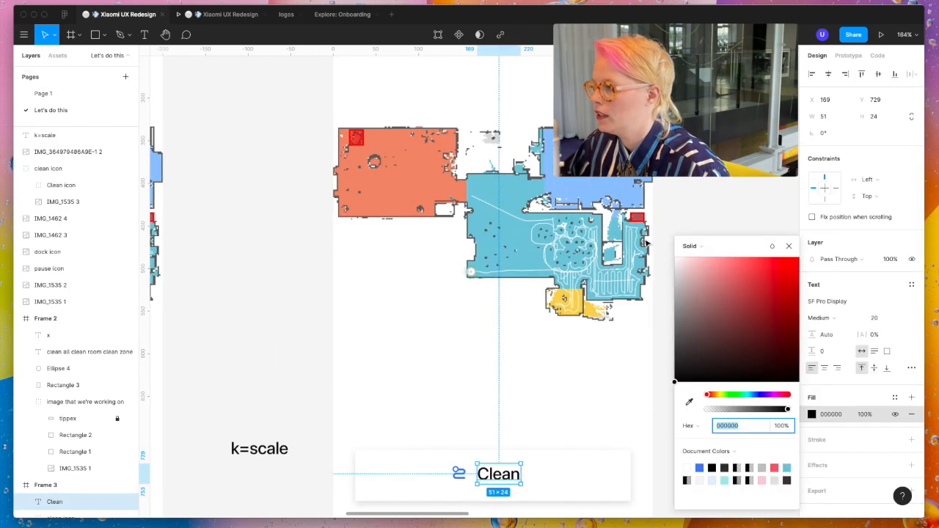
scroll(468, 211, "up", 10, "ctrl")
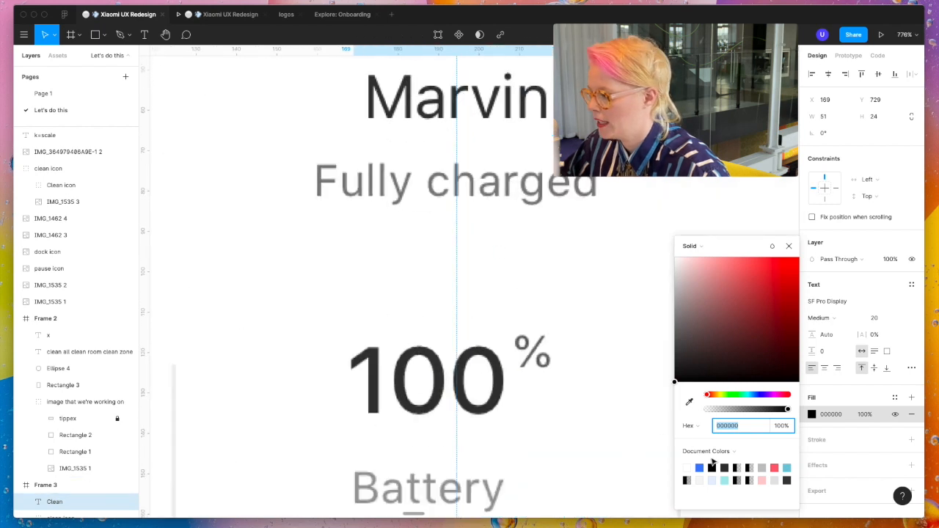
left_click(688, 402)
left_click(499, 383)
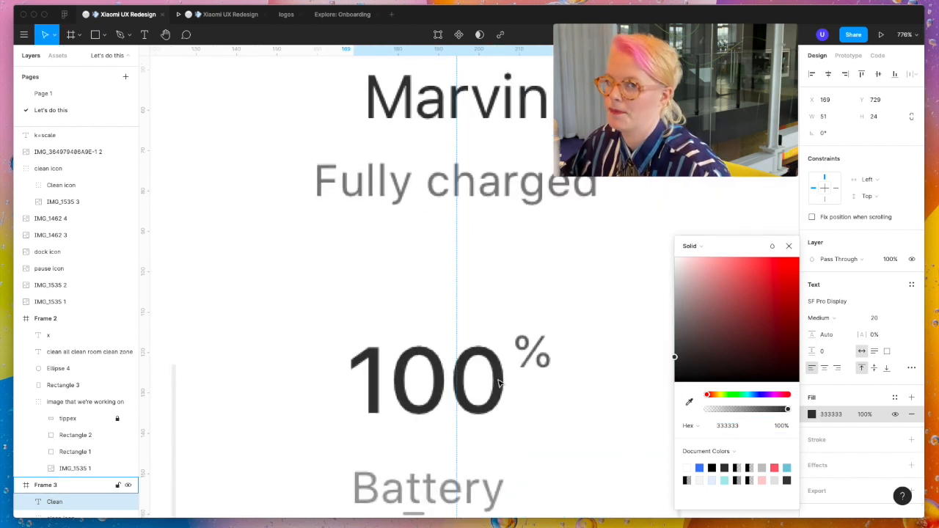
scroll(499, 382, "down", 5, "ctrl")
scroll(501, 382, "down", 5)
scroll(501, 381, "down", 2, "ctrl")
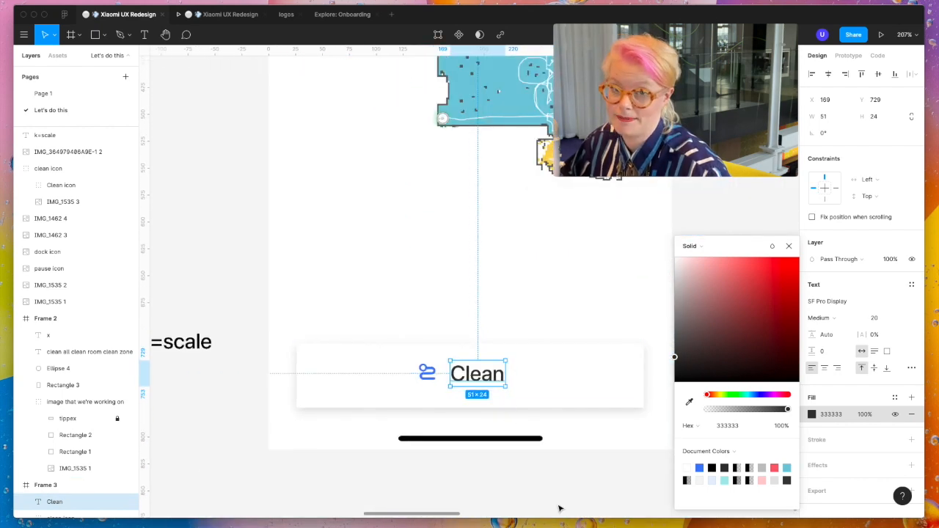
left_click(428, 372)
scroll(433, 373, "up", 5, "ctrl")
left_click(558, 394)
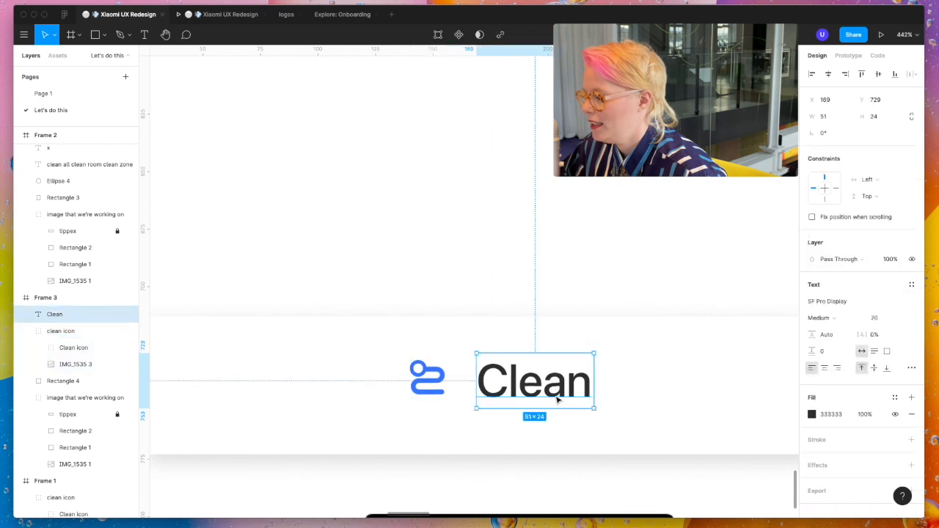
scroll(558, 398, "down", 5, "ctrl")
left_click(497, 389)
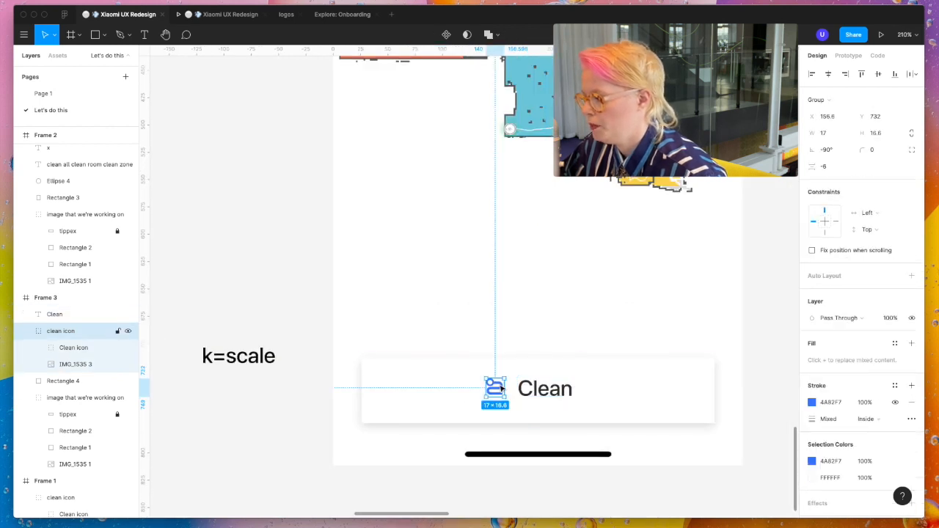
scroll(501, 388, "up", 3, "ctrl")
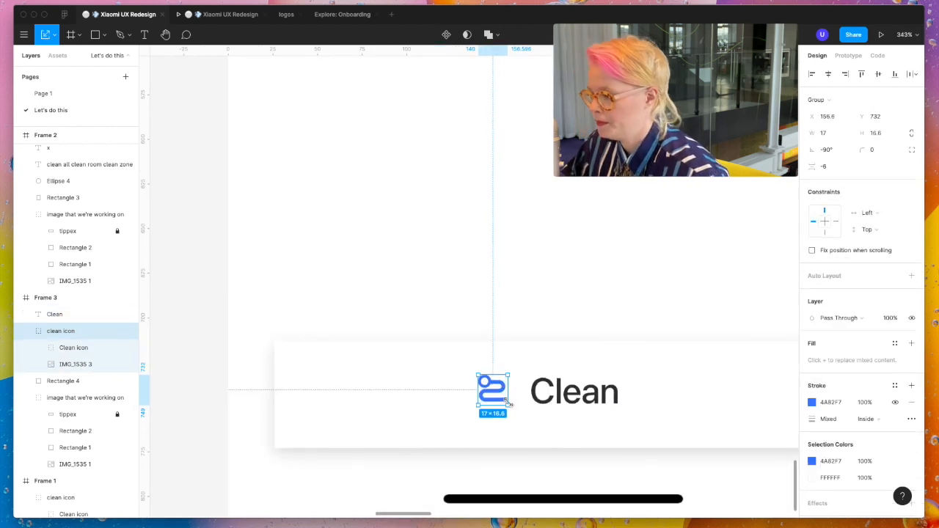
left_click(534, 430)
scroll(536, 430, "down", 5, "ctrl")
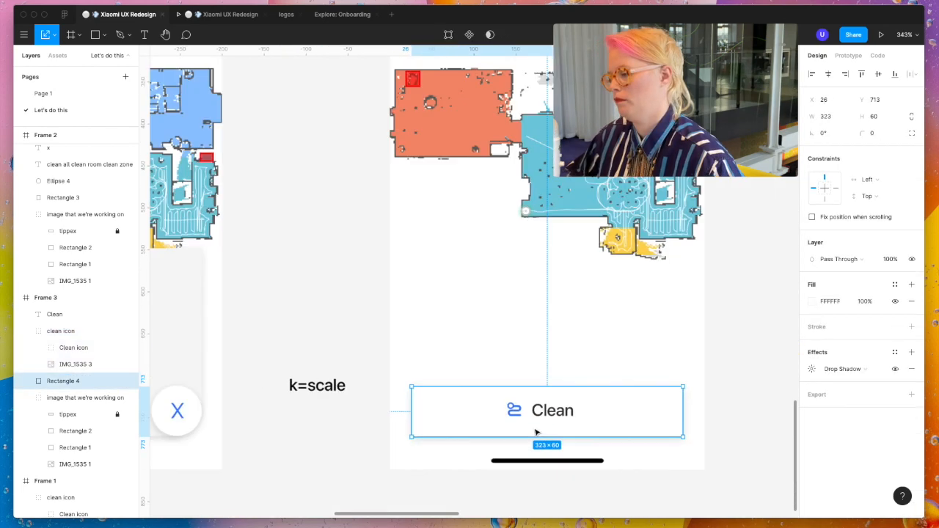
- Group Frame 3's clean icon with its label and center the group horizontally on the wide bar
left_click(556, 415, "shift")
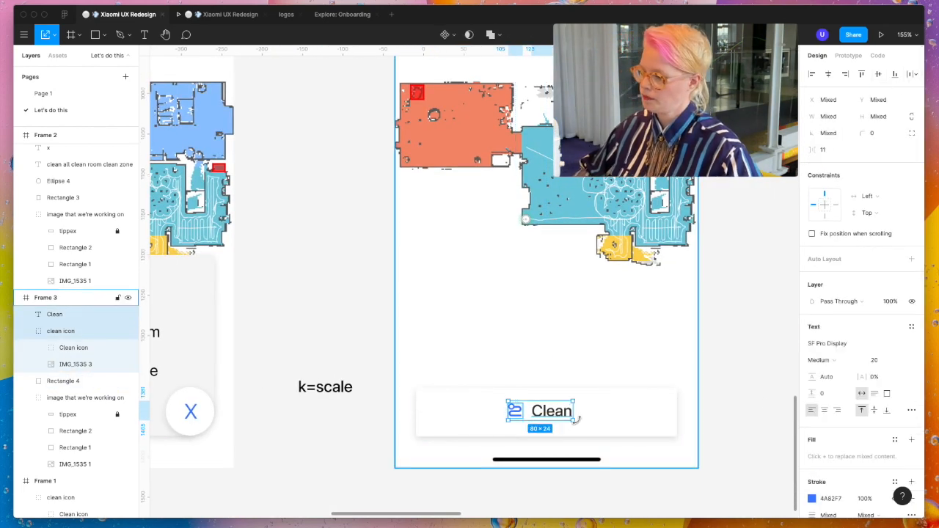
key("super+g")
left_click(609, 416, "shift")
left_click(828, 74)
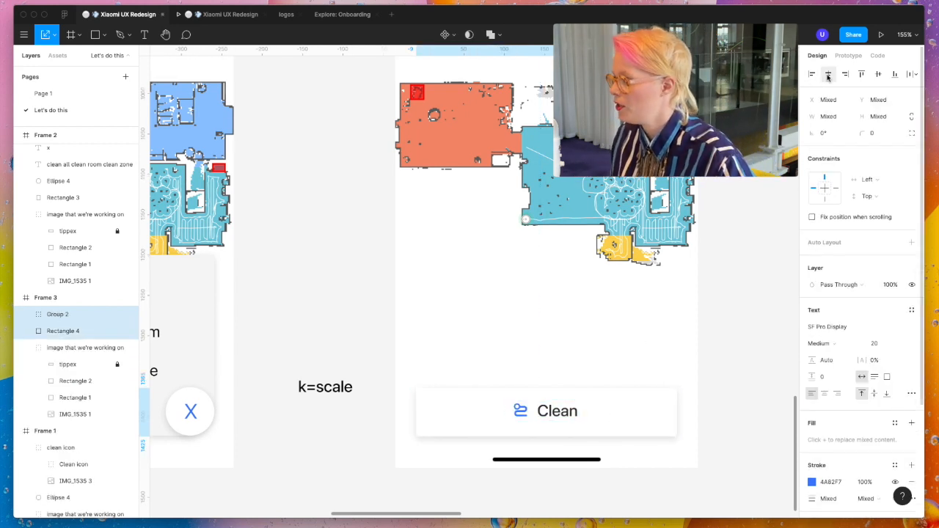
left_click(731, 424)
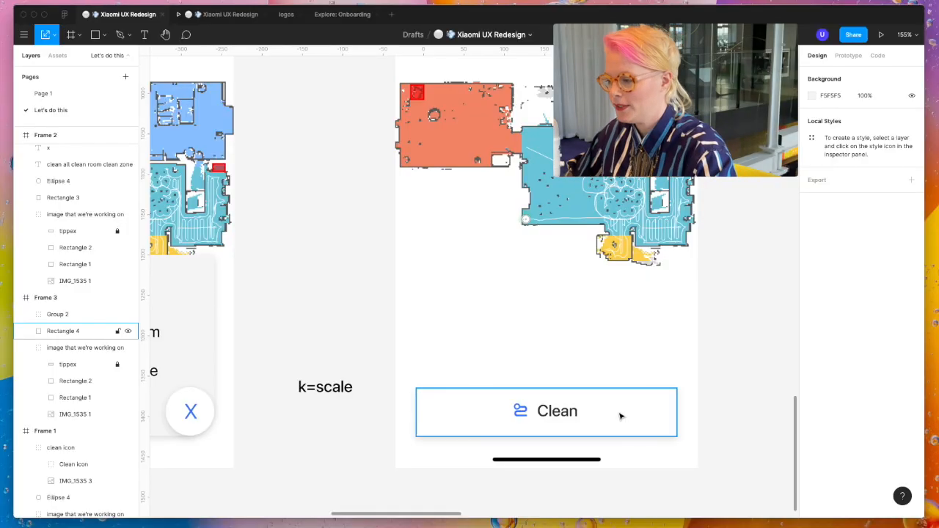
- Duplicate Frame 3 to its right, placing the copy at X 392, Y 652
scroll(620, 416, "down", 5)
scroll(620, 416, "right", 3)
scroll(620, 417, "down", 1)
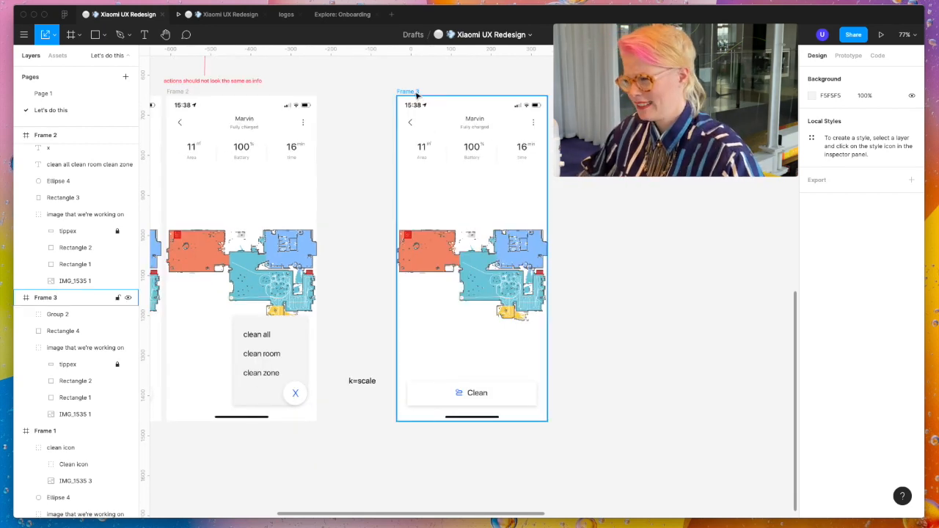
left_click_drag(416, 94, 586, 94)
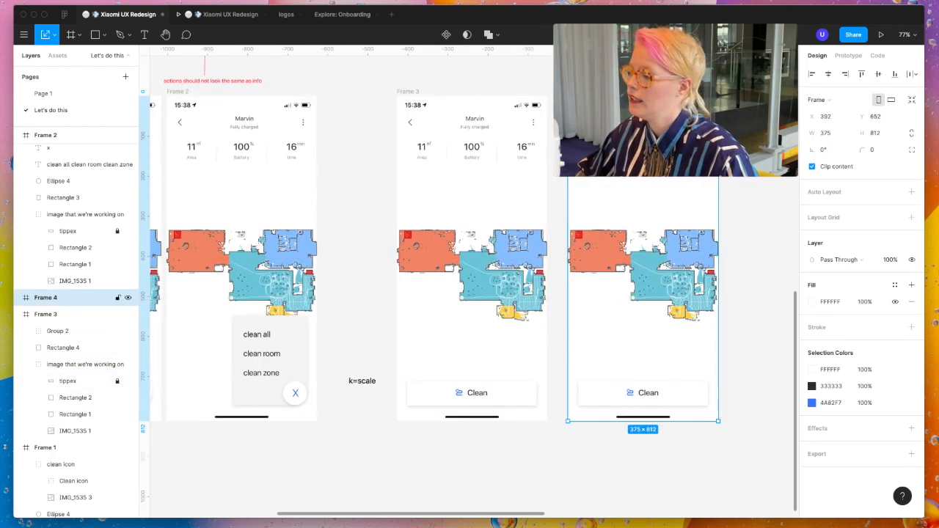
- Round the wide bar in the copied frame into a pill with a corner radius of 90
scroll(716, 271, "down", 3)
scroll(672, 279, "up", 5)
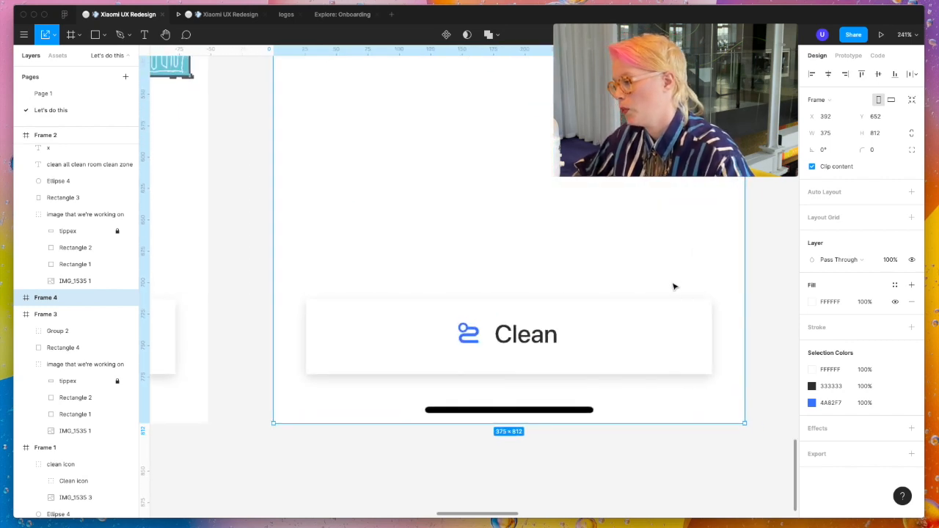
left_click(674, 341)
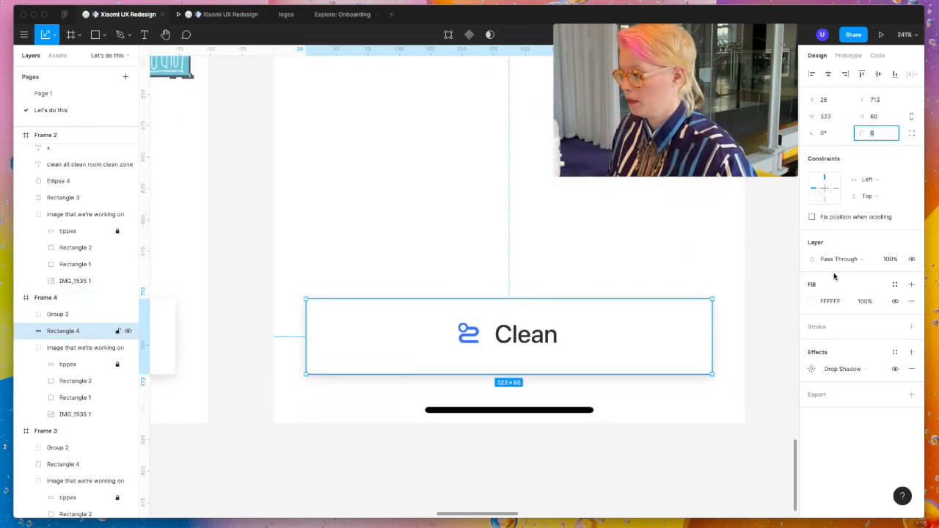
double_click(678, 352)
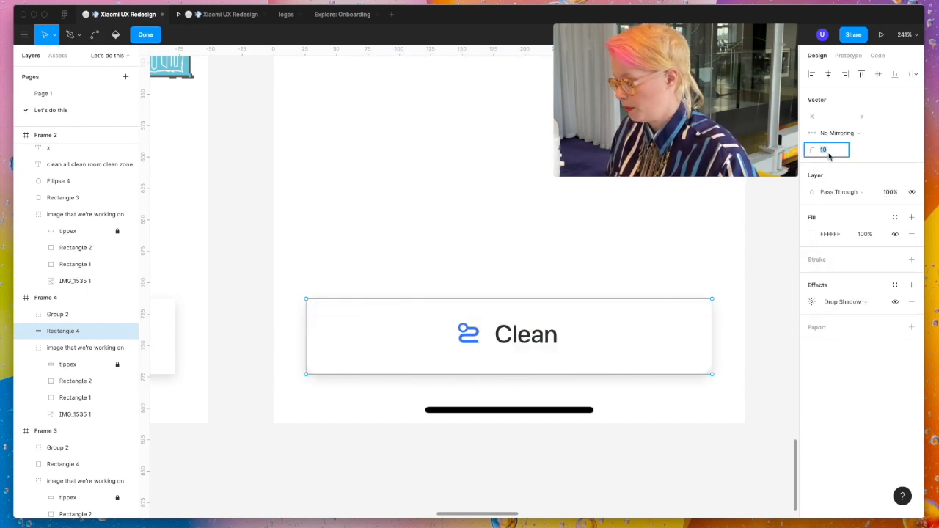
type("80")
key("Return")
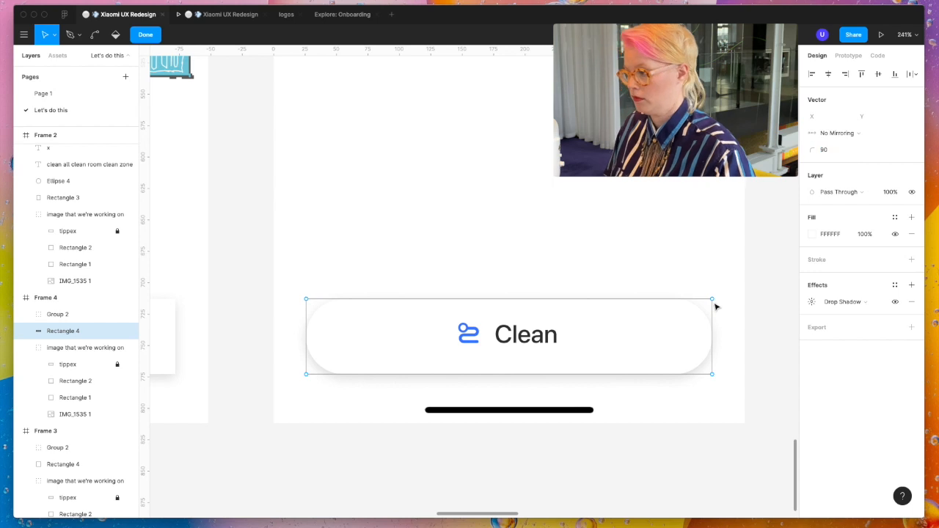
key("Escape")
key("Escape")
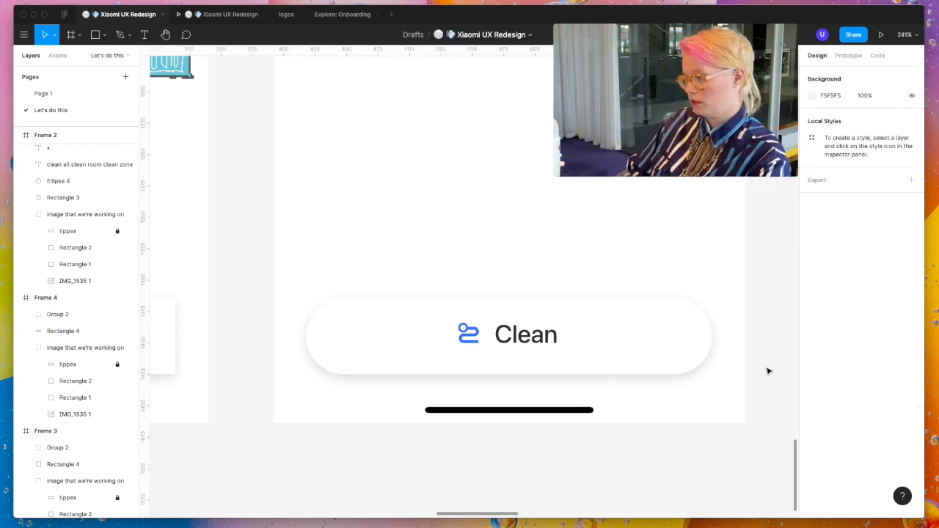
- Center the icon and label group vertically within Frame 4's pill-shaped bar
left_click(541, 344)
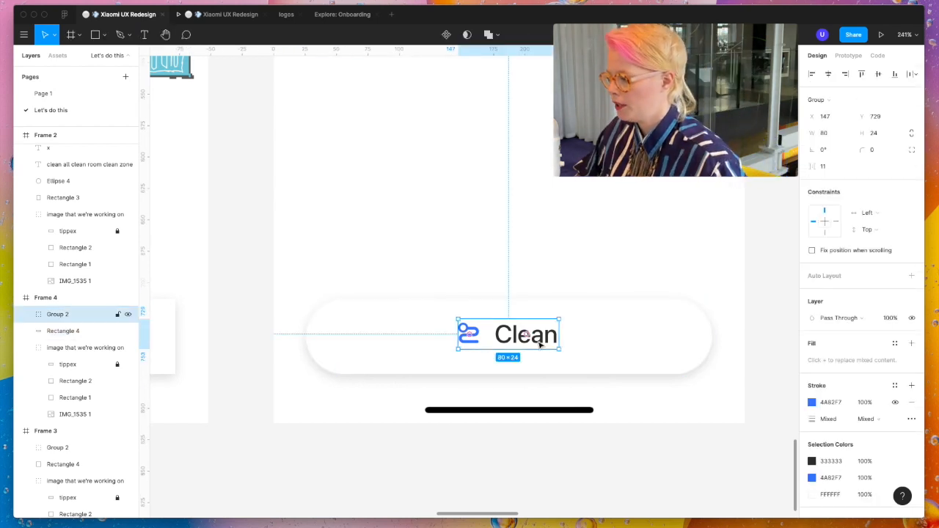
left_click(642, 348, "shift")
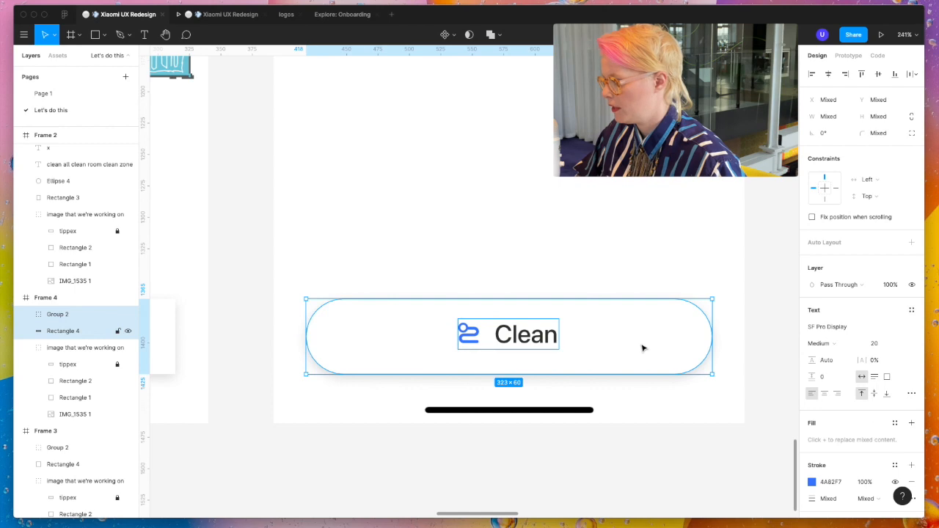
left_click(878, 74)
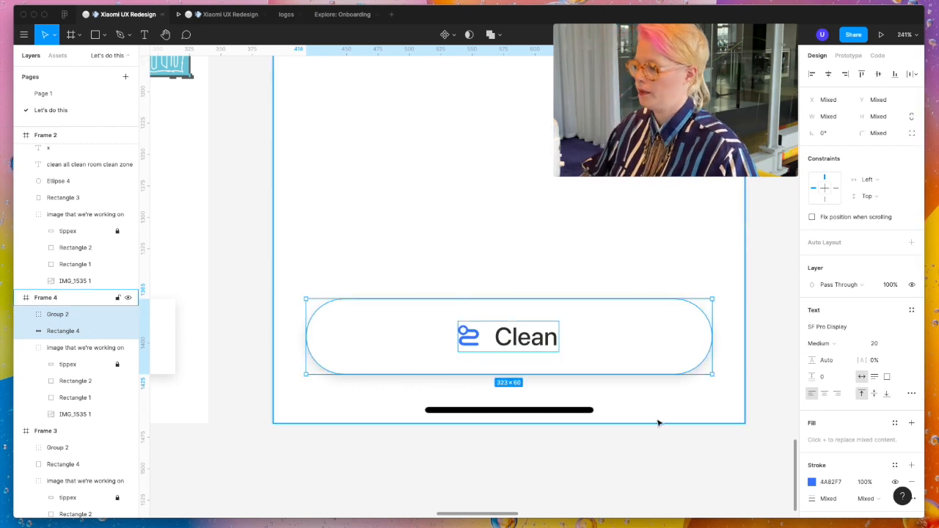
- Duplicate Frame 4 to its right, placing the copy at X 800, Y 652
left_click(665, 496)
scroll(664, 497, "down", 5)
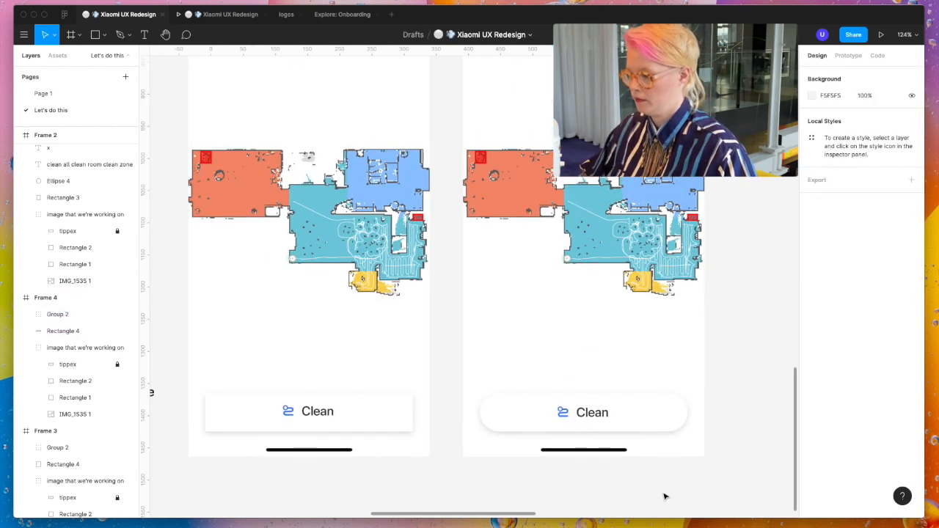
scroll(665, 497, "down", 5)
scroll(665, 497, "right", 5)
scroll(653, 489, "down", 1)
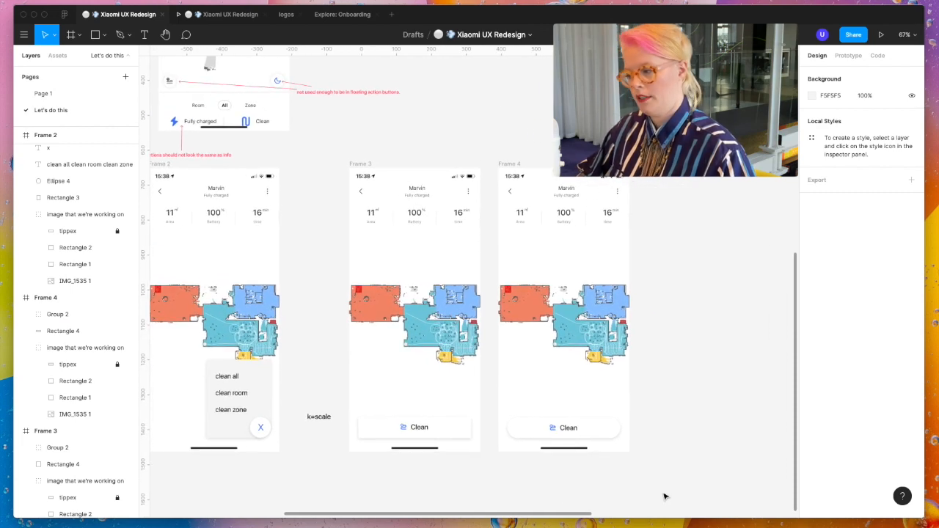
left_click_drag(464, 164, 607, 165)
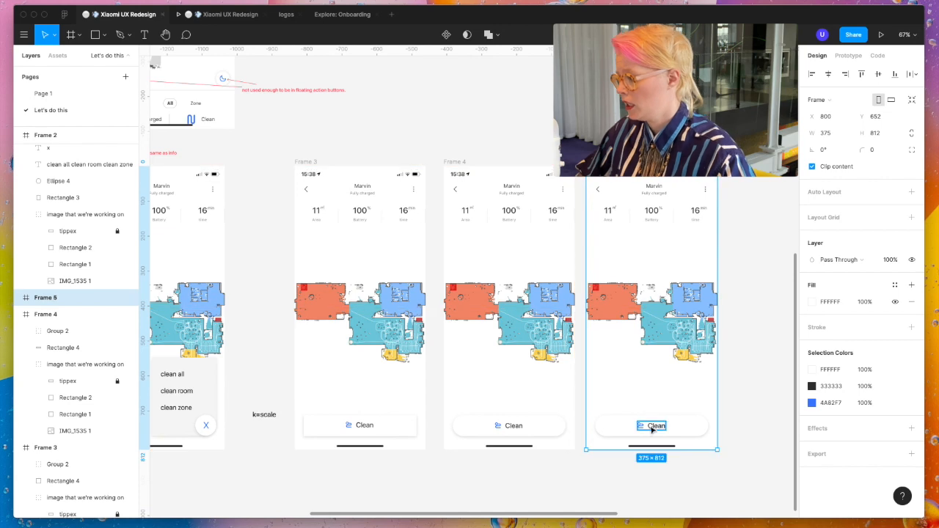
- Narrow the pill-shaped bar in the copied frame to a width of 173 around its centered Clean label
scroll(652, 430, "up", 6)
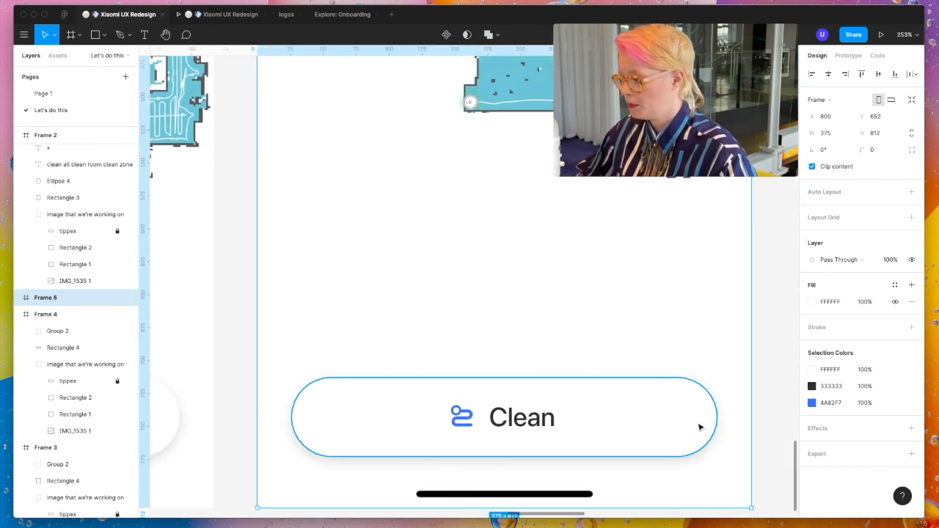
left_click(700, 427)
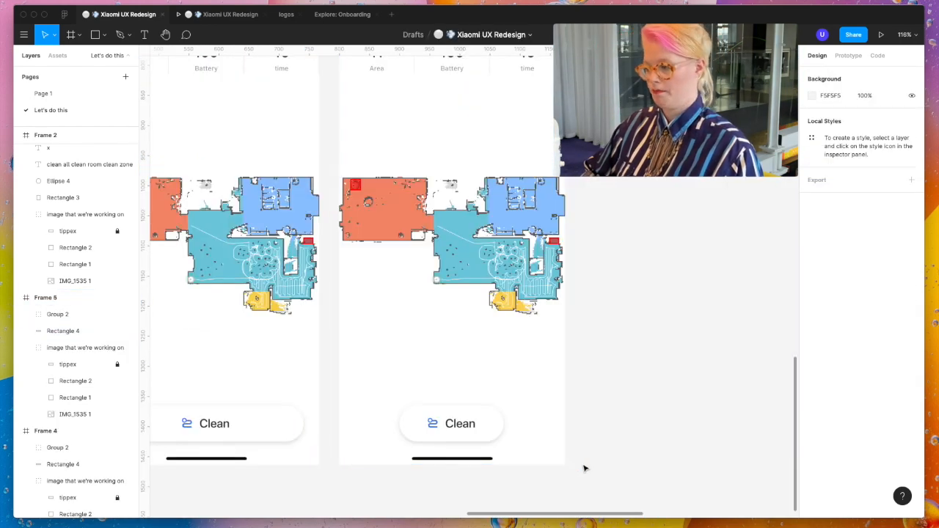
scroll(493, 433, "down", 2)
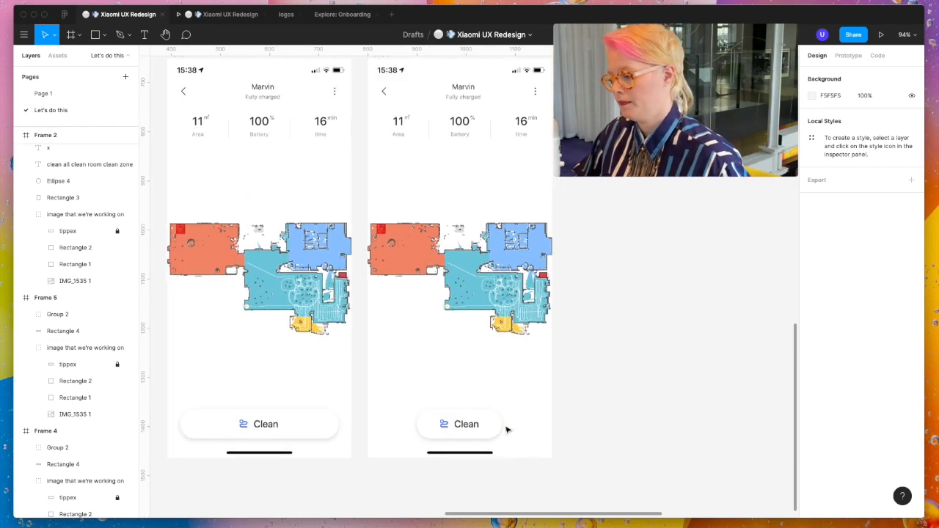
- Set the prototype device to iPhone 11 Pro in Midnight Green and preview Frame 5 inside it
left_click(881, 34)
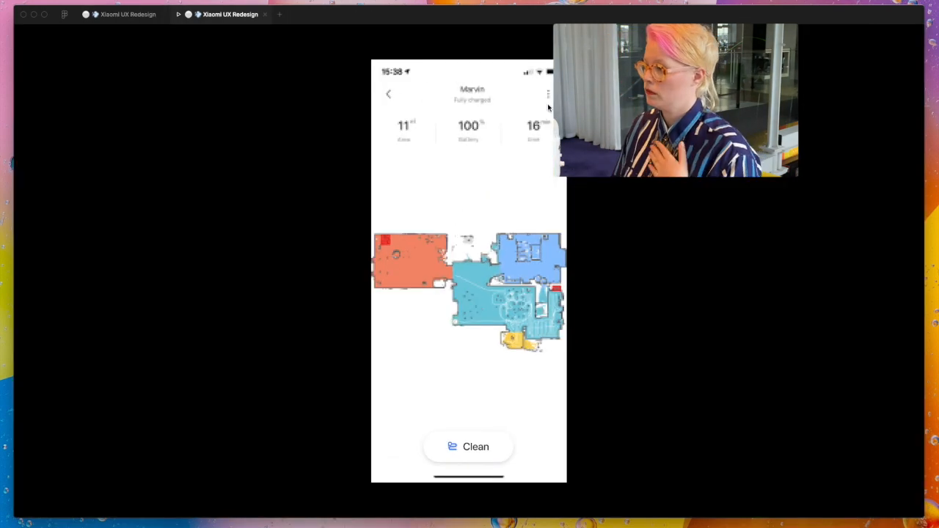
left_click(125, 15)
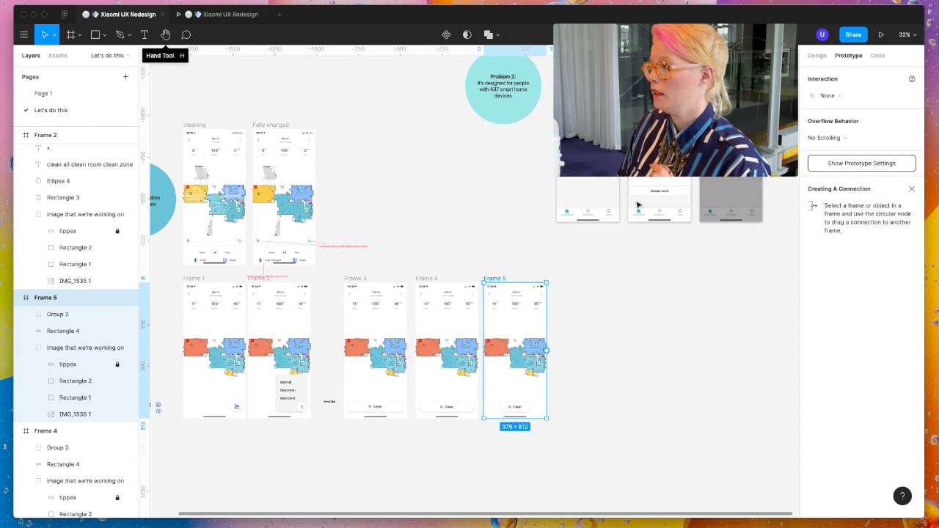
left_click(843, 168)
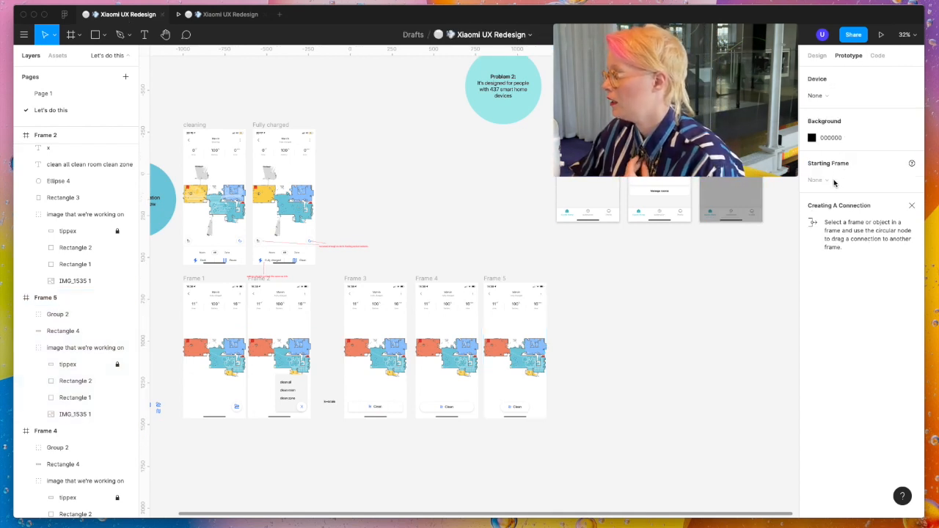
left_click(836, 97)
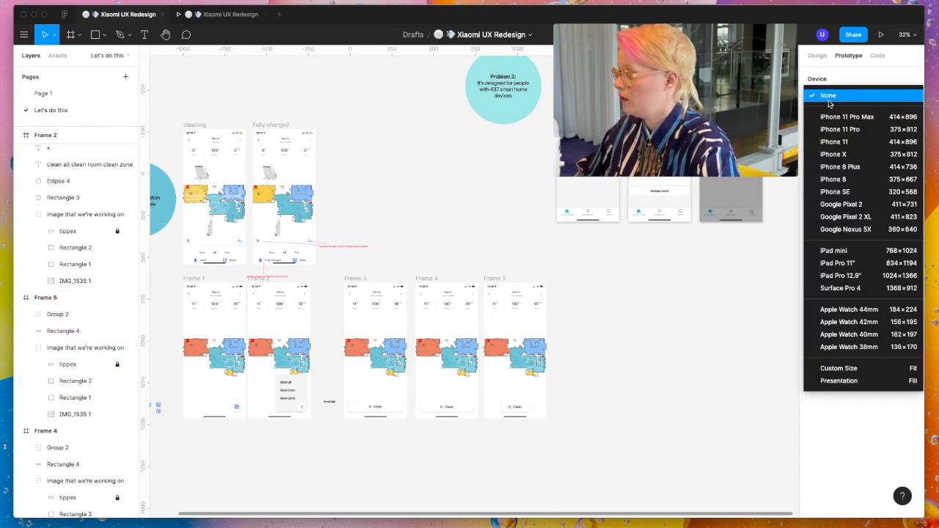
left_click(871, 129)
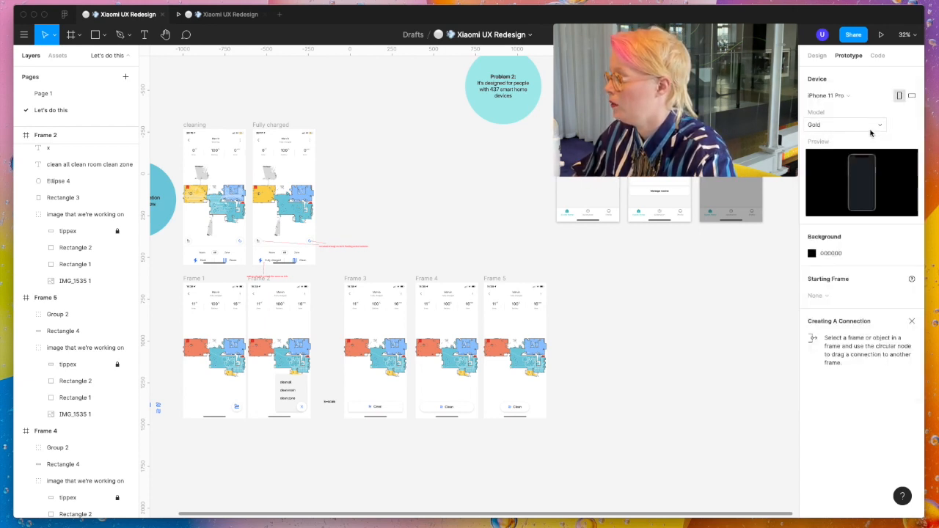
left_click(870, 128)
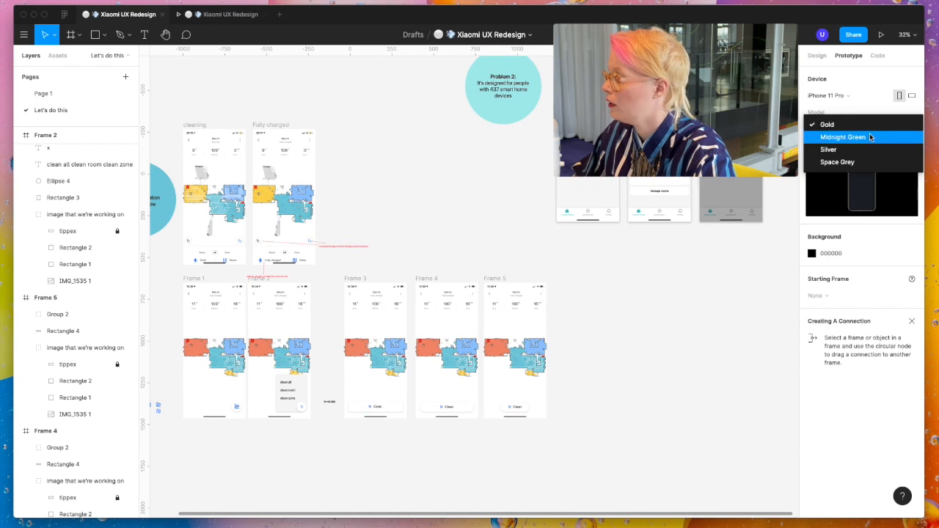
left_click(870, 136)
left_click(881, 35)
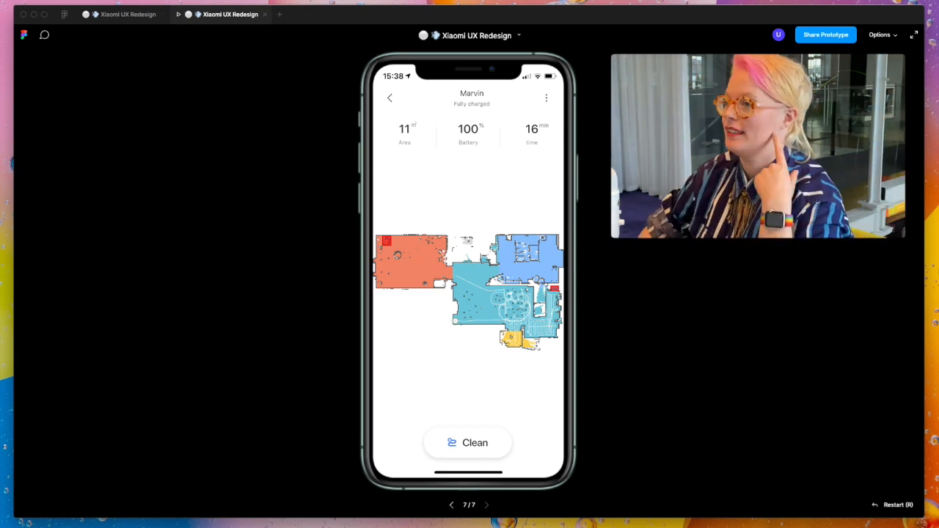
left_click(126, 14)
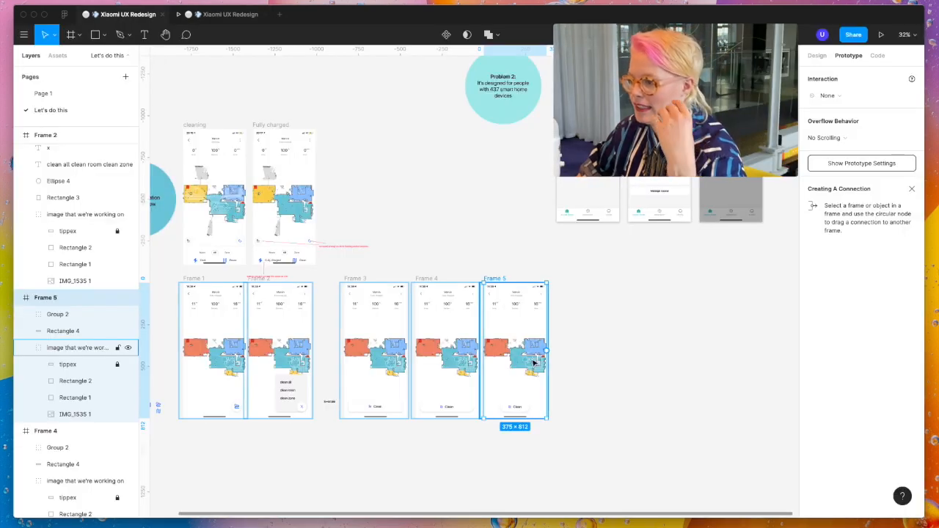
- Examine the Room, All and Zone options on the Fully charged reference screen and compare it with the redesigned frames
scroll(533, 362, "left", 3)
scroll(533, 362, "up", 1)
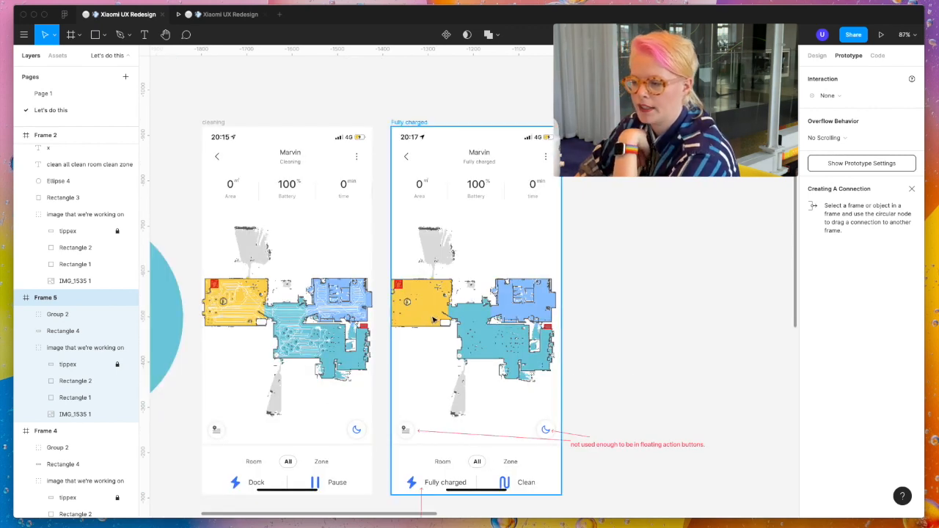
left_click(445, 463)
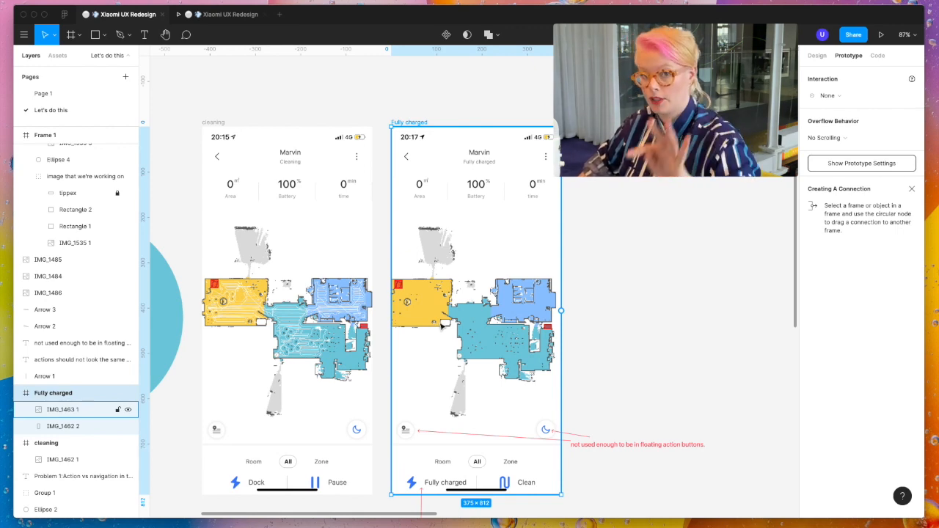
scroll(442, 327, "down", 5)
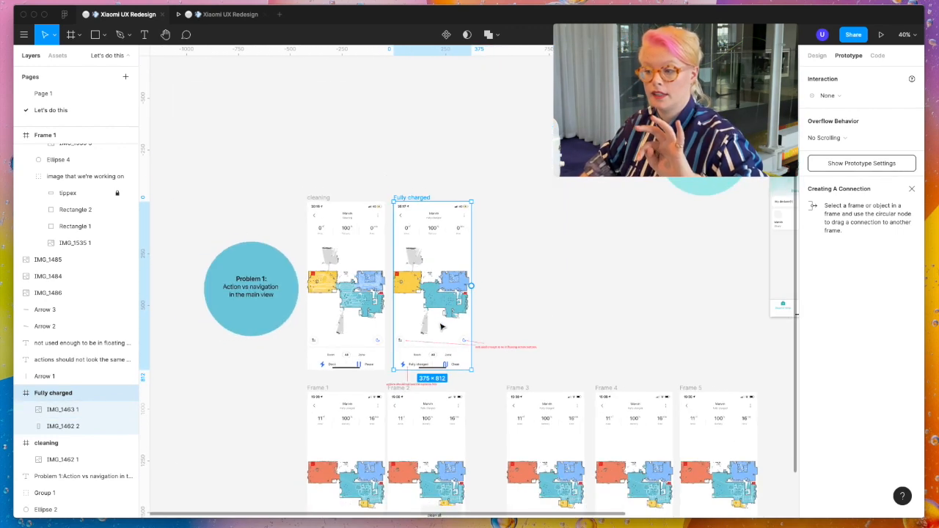
scroll(442, 326, "down", 2)
scroll(442, 326, "right", 1)
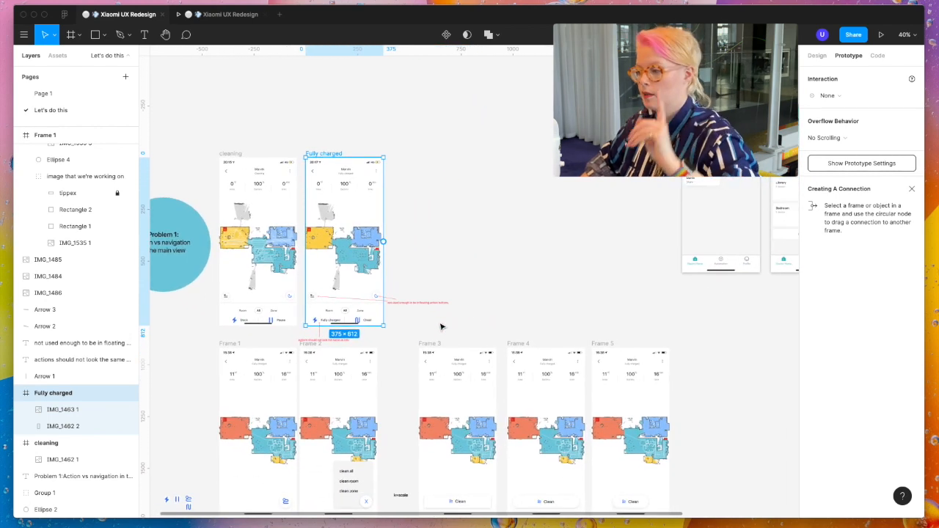
scroll(512, 335, "right", 5)
scroll(511, 335, "down", 3)
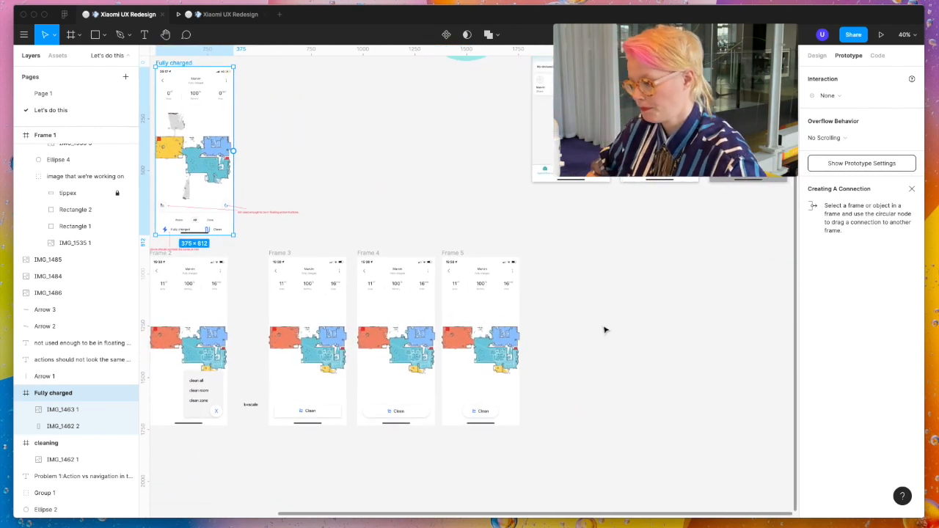
- Duplicate Frame 5 to its right and move both frames to a lower row beyond Frame 4, at Y 1532
left_click(459, 254)
left_click_drag(459, 254, 548, 255)
left_click_drag(623, 441, 437, 244)
left_click_drag(547, 281, 555, 464)
scroll(552, 439, "down", 5)
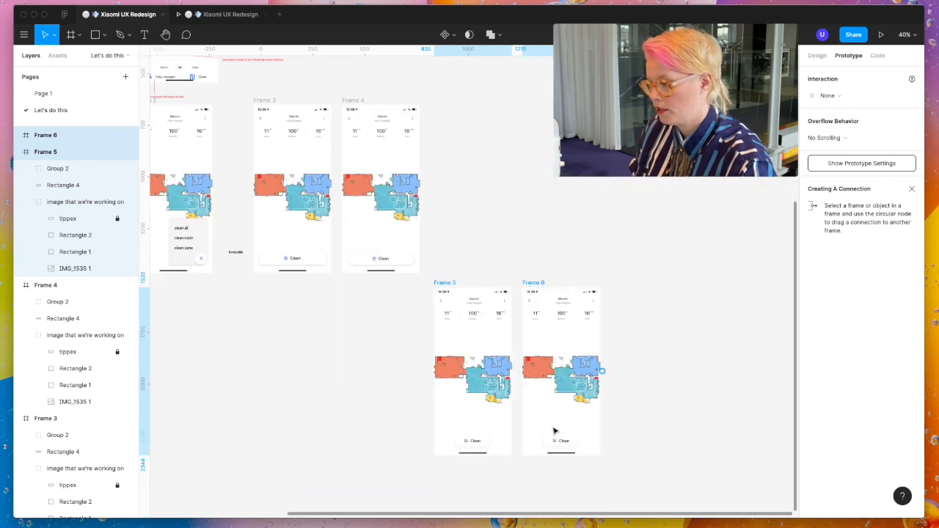
- Draw a thin rectangle spanning the width of Frame 5 just below it and fill it light green
left_click(430, 466)
key("r")
left_click_drag(434, 461, 513, 468)
left_click(818, 56)
left_click(813, 217)
left_click(735, 369)
left_click(719, 233)
left_click(592, 219)
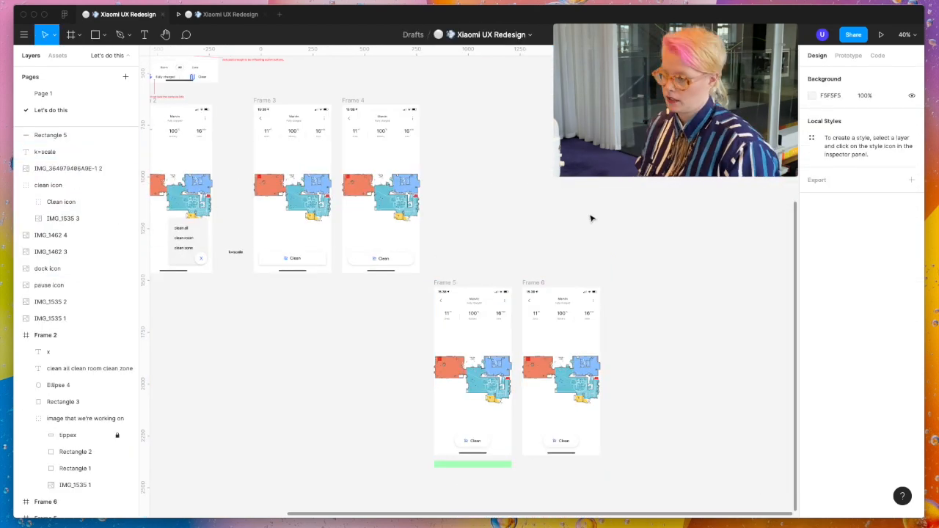
- Cover Frame 5's orange room with an unfilled 156 × 121 rectangle and link it on tap to Frame 6
scroll(528, 361, "up", 5)
scroll(528, 361, "up", 2)
key("r")
mouse_move(399, 206)
left_mouse_down()
mouse_move(469, 259)
mouse_move(624, 204)
mouse_move(633, 214)
left_mouse_up()
left_click(895, 302)
left_click(849, 56)
scroll(633, 213, "right", 3)
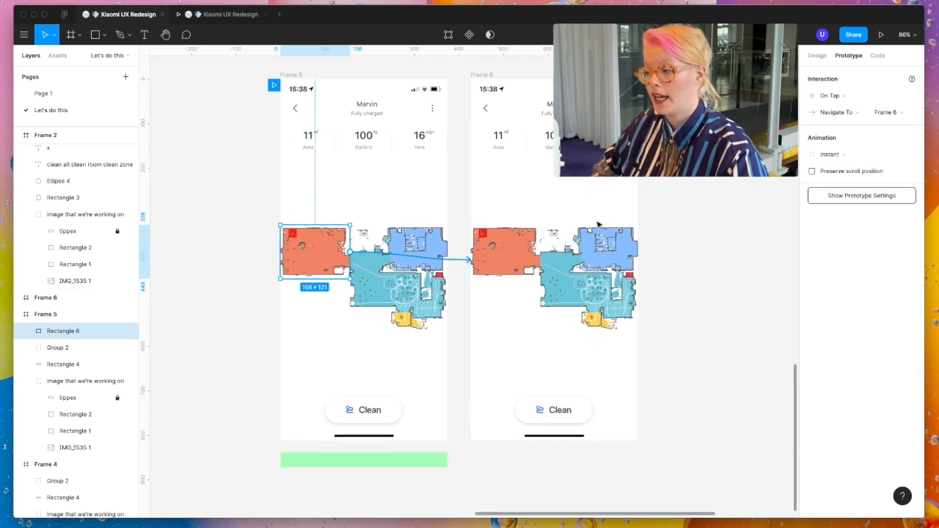
- Paste the screenshot with the selected room beside Frame 6 and set its width to 375
key("super+v")
scroll(709, 226, "down", 5)
left_click_drag(708, 226, 781, 227)
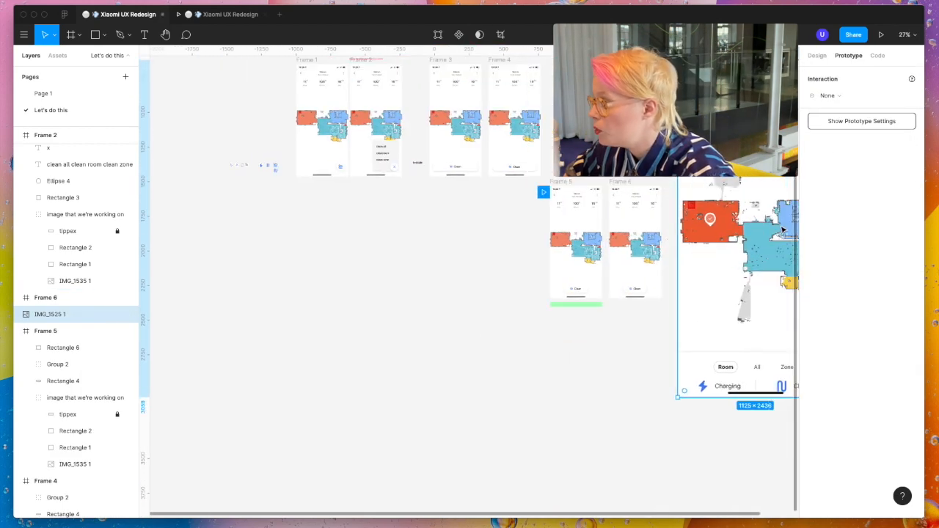
scroll(763, 231, "down", 2)
scroll(453, 249, "right", 4)
left_click(818, 55)
left_click(834, 117)
type("375")
key("Return")
- Replace the old Frame 6 with a new 375 × 812 frame fitted around the resized screenshot beside Frame 5
mouse_move(449, 149)
left_mouse_down()
mouse_move(449, 237)
mouse_move(300, 235)
left_mouse_up()
scroll(422, 244, "up", 5)
left_click(282, 111)
key("Delete")
key("f")
left_click_drag(260, 103, 422, 422)
left_click(912, 100)
- Copy the tippex, Rectangle 2 and Rectangle 1 cover shapes from Frame 5 into Frame 6 and align them over its screenshot
left_click(203, 253)
left_click(73, 414)
left_click(93, 449, "shift")
key("super+c")
left_click(288, 112)
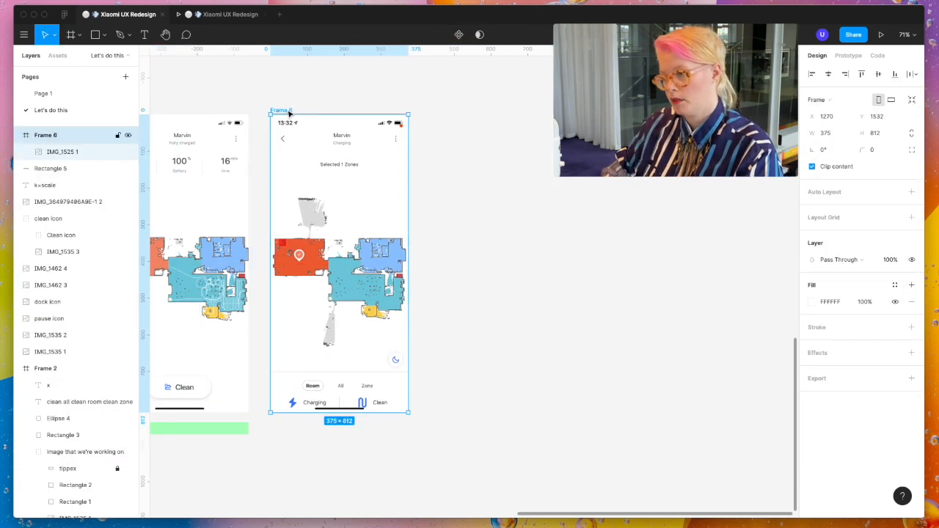
key("super+v")
left_click_drag(327, 184, 326, 223)
scroll(327, 223, "up", 8)
key("Up")
key("Up")
key("Up")
key("Up")
key("Up")
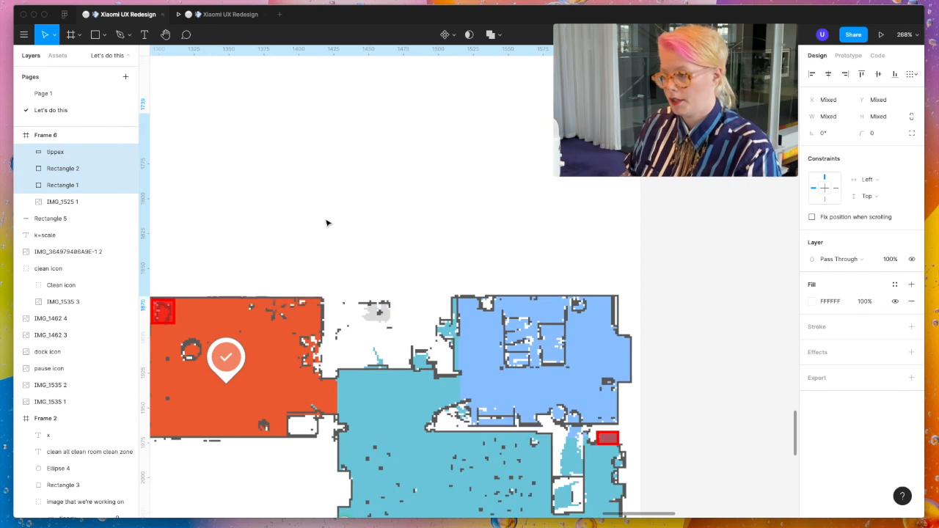
scroll(327, 222, "down", 7)
left_click(633, 355)
left_click(300, 397)
scroll(497, 335, "up", 1)
left_click(384, 82)
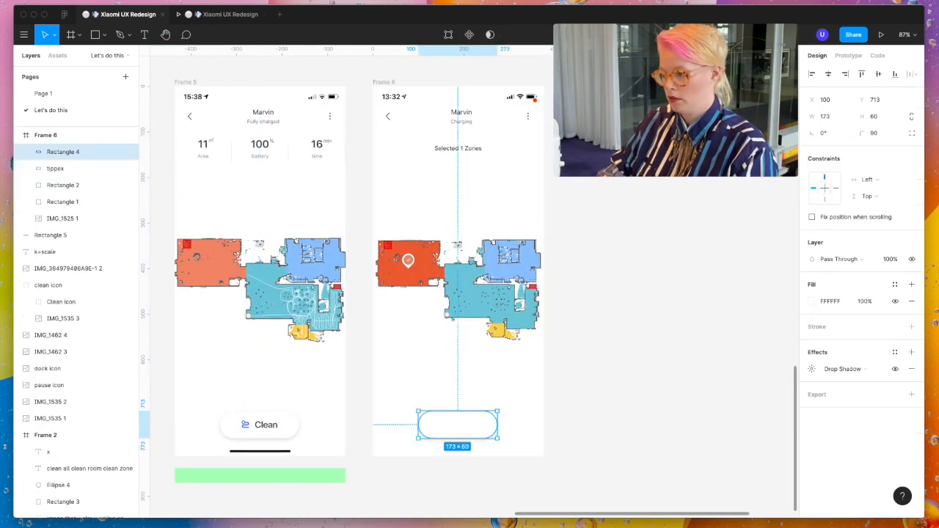
- Group Frame 5's pill with its icon and label as "Clean button" and copy the group into Frame 6
left_click(279, 429)
double_click(57, 331)
type("C")
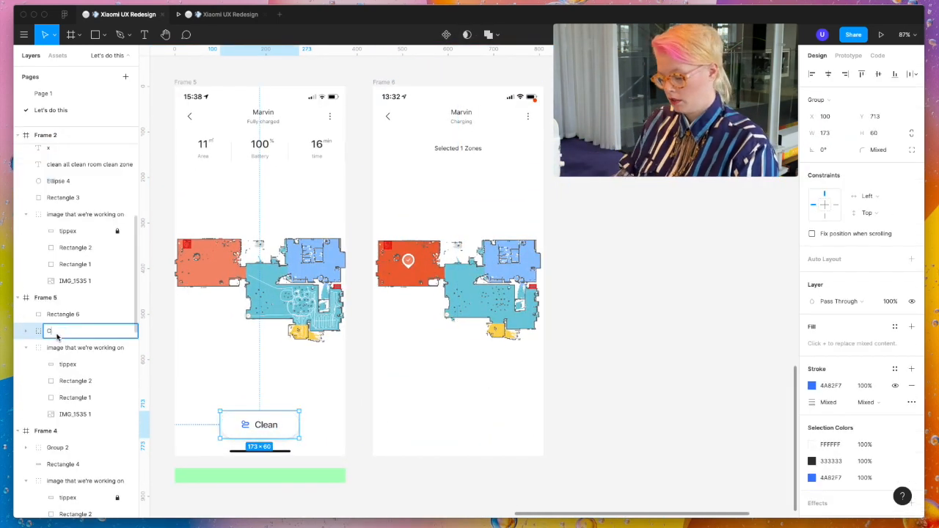
left_click(255, 430)
key("super+c")
left_click(388, 83)
key("super+v")
- Change the button label in Frame 6 to "Clean 1 room"
scroll(467, 428, "up", 5)
double_click(467, 428)
double_click(467, 428)
type("1")
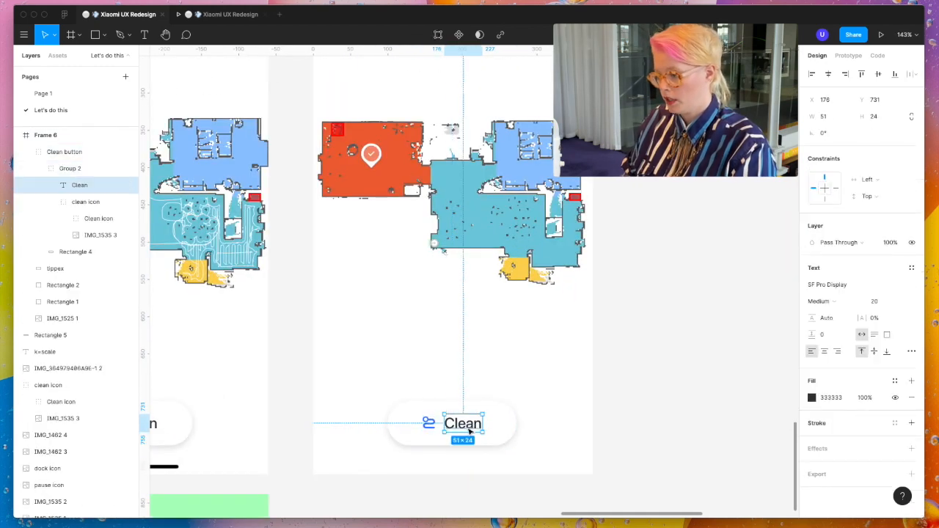
- Widen the pill behind the "Clean 1 room" label to make space for the longer text
left_click(491, 441)
left_click_drag(519, 436, 562, 434)
left_click(523, 432)
scroll(406, 430, "up", 3)
left_click(571, 417)
left_click(833, 118)
key("Up")
key("Up")
key("Up")
key("Up")
- Fine-tune the pill's width until the icon and label group has equal margins of 47 on both sides
left_click(541, 422)
key("alt")
left_click(588, 424)
left_click(832, 117)
key("Up")
key("Up")
left_click(543, 427)
key("alt")
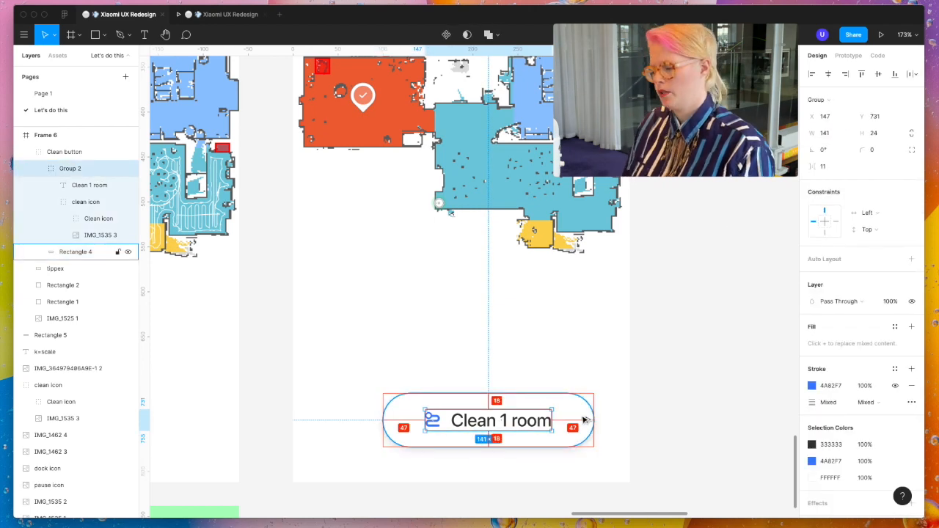
- Group Frame 6's screenshot with its tippex, Rectangle 2 and Rectangle 1 cover shapes
left_click(608, 429)
left_click(77, 320, "shift")
key("super+g")
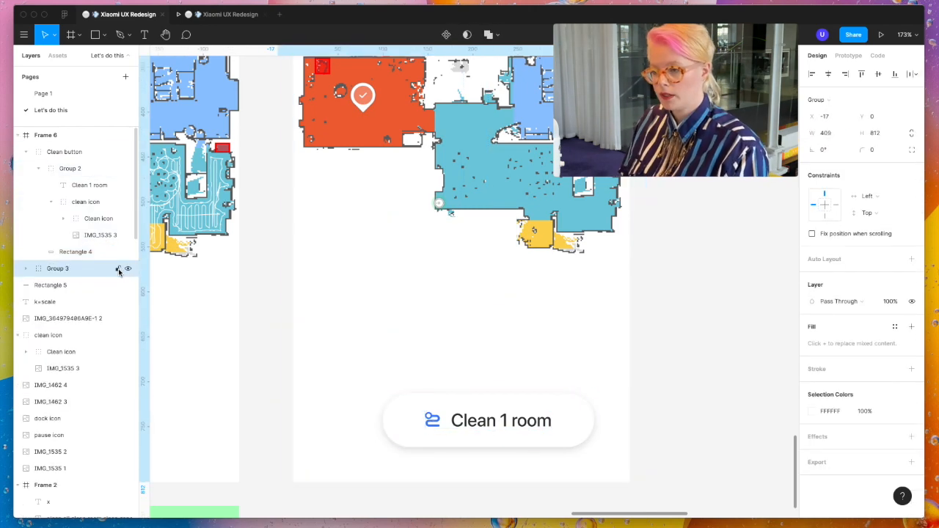
- Rename Frame 6's new background group "image that we're working on", matching Frame 5's group, and lock it
scroll(294, 293, "left", 2)
left_click(279, 308)
double_click(79, 382)
left_click(496, 198)
scroll(499, 246, "down", 5)
left_click(61, 168)
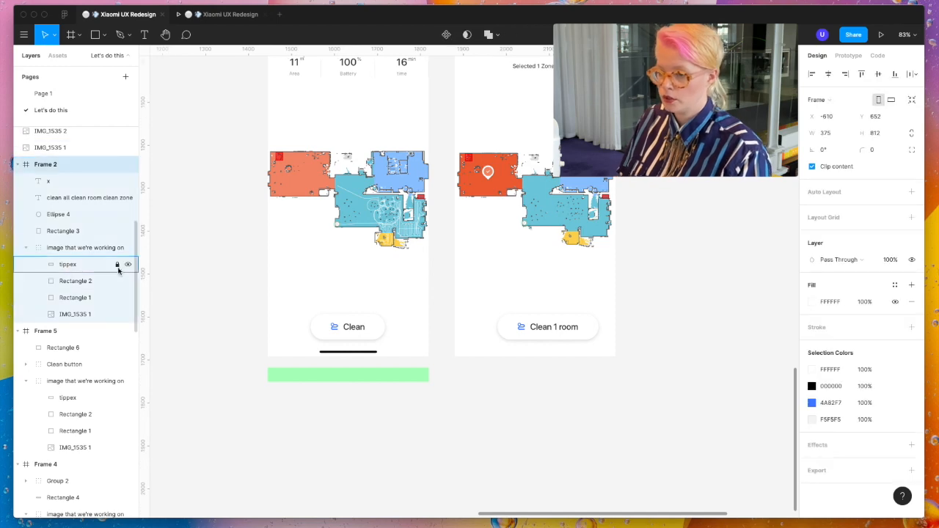
scroll(441, 220, "up", 2)
left_click(450, 90)
double_click(59, 269)
key("super+v")
key("Return")
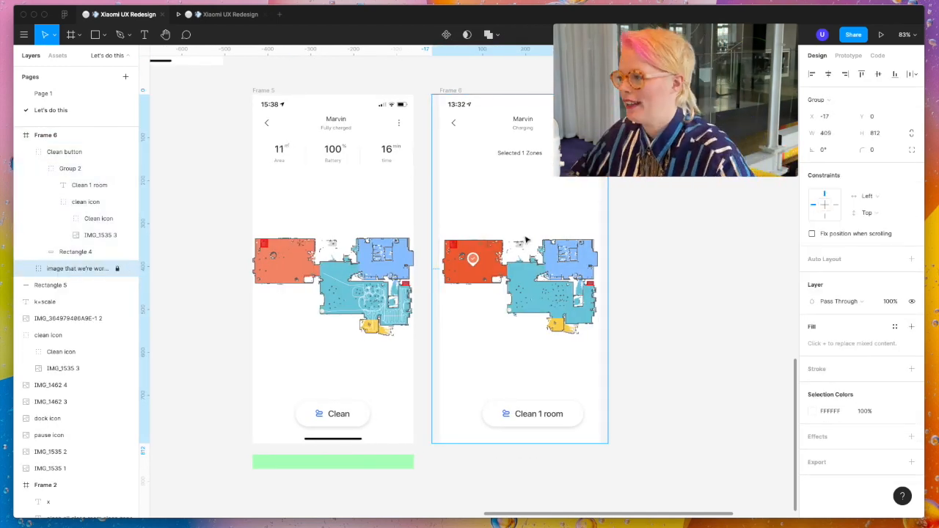
- Unlock Frame 6's "image that we're working on" group and expand it to select the IMG_1525 1 layer inside
left_click(583, 104)
scroll(583, 104, "up", 5)
scroll(697, 207, "down", 5)
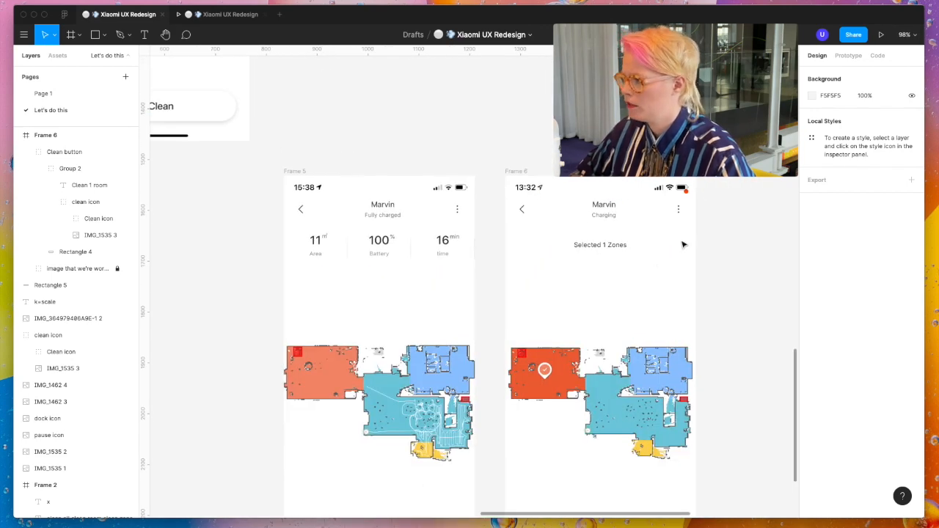
scroll(683, 245, "right", 2)
scroll(593, 228, "down", 3)
left_click(117, 269)
left_click(26, 268)
left_click(61, 286)
left_click(74, 335)
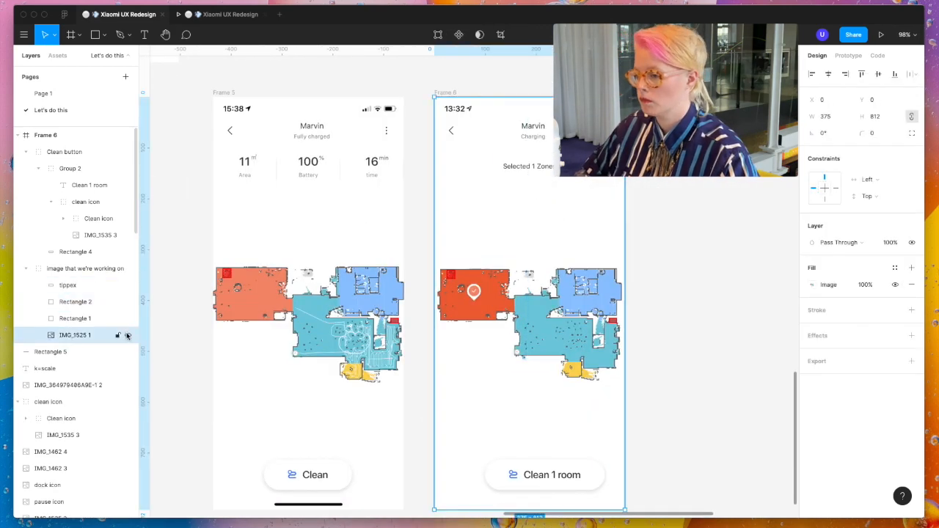
- Center the "Clean 1 room" button horizontally in Frame 6
scroll(648, 369, "right", 2)
scroll(648, 369, "down", 1)
scroll(402, 257, "up", 3)
scroll(401, 257, "down", 1)
left_click(532, 444)
- Adjust the lower edge of Frame 6's tippex cover so that it ends just above the home indicator
left_click(535, 472)
left_click(533, 472, "super")
left_click_drag(512, 481, 503, 465)
scroll(501, 477, "up", 8)
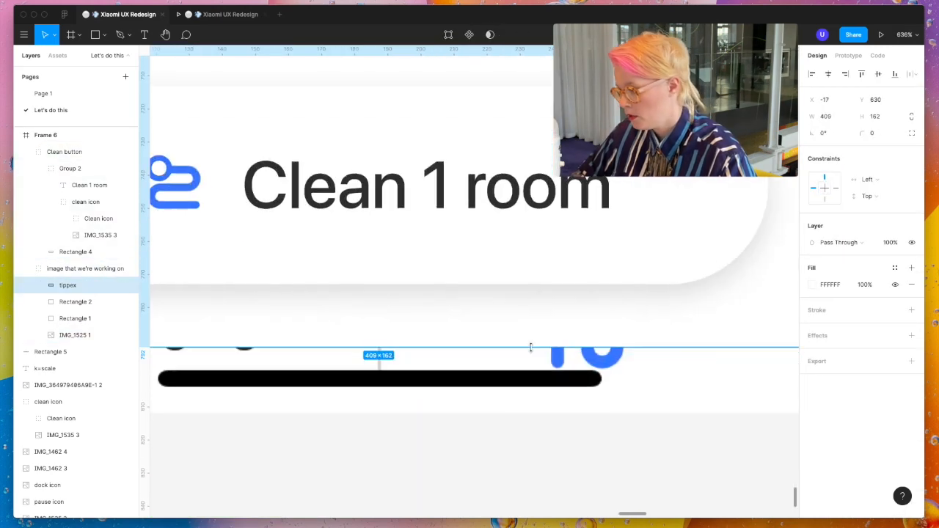
double_click(530, 347)
scroll(535, 373, "down", 10)
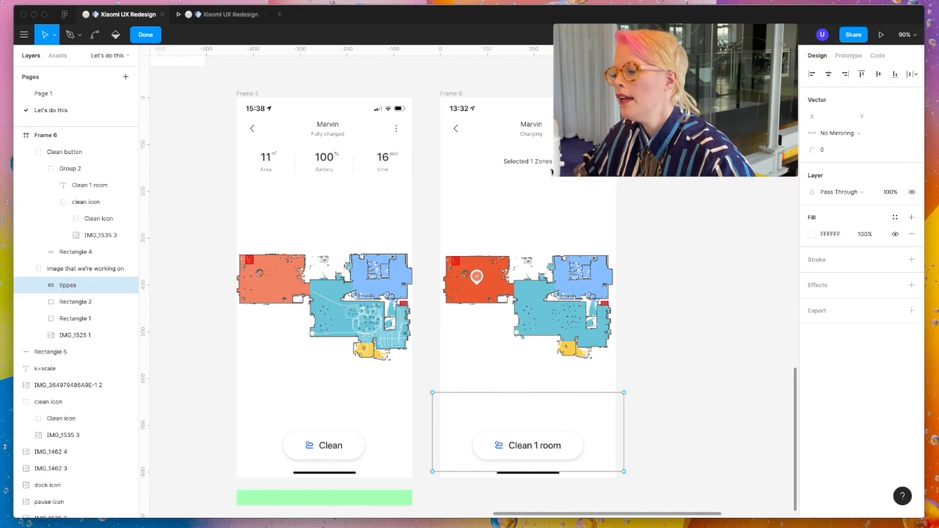
- Cover the "Selected 1 Zones" text in Frame 6 with a rectangle filled with the sampled background white
scroll(546, 170, "up", 5)
left_click_drag(433, 140, 600, 167)
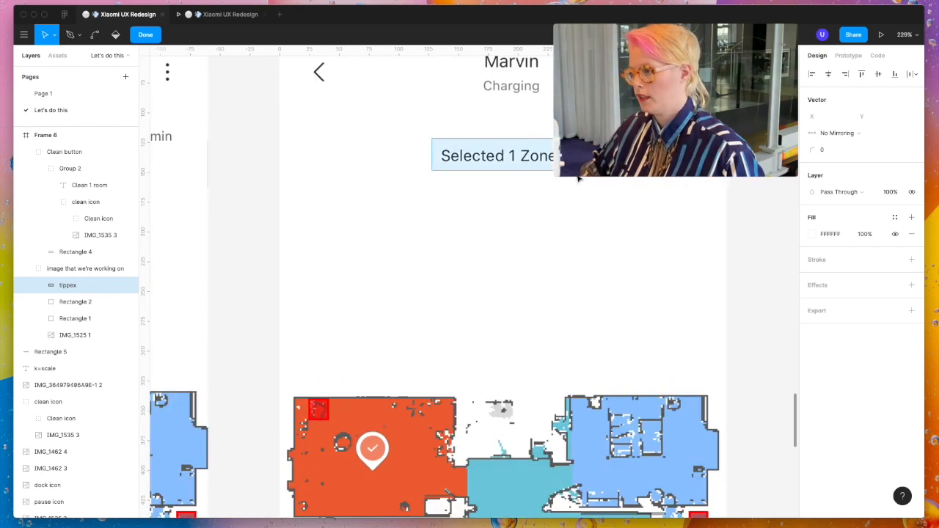
key("Escape")
key("Escape")
key("r")
left_click_drag(431, 143, 602, 175)
key("i")
left_click(573, 195)
- Move the new covering rectangle into Frame 6's "image that we're working on" group and lock that group
left_click_drag(100, 152, 103, 291)
left_click(118, 269)
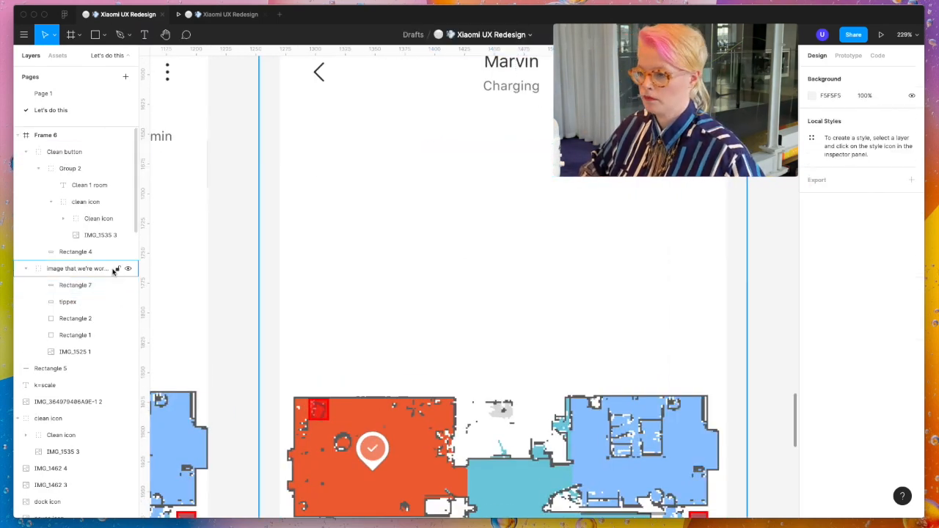
scroll(401, 243, "down", 5)
scroll(460, 217, "down", 2)
scroll(459, 217, "down", 3)
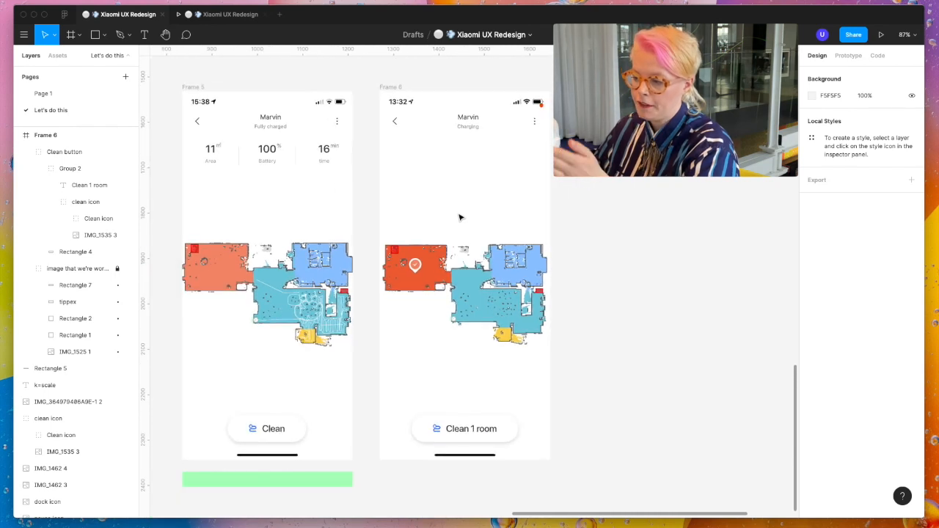
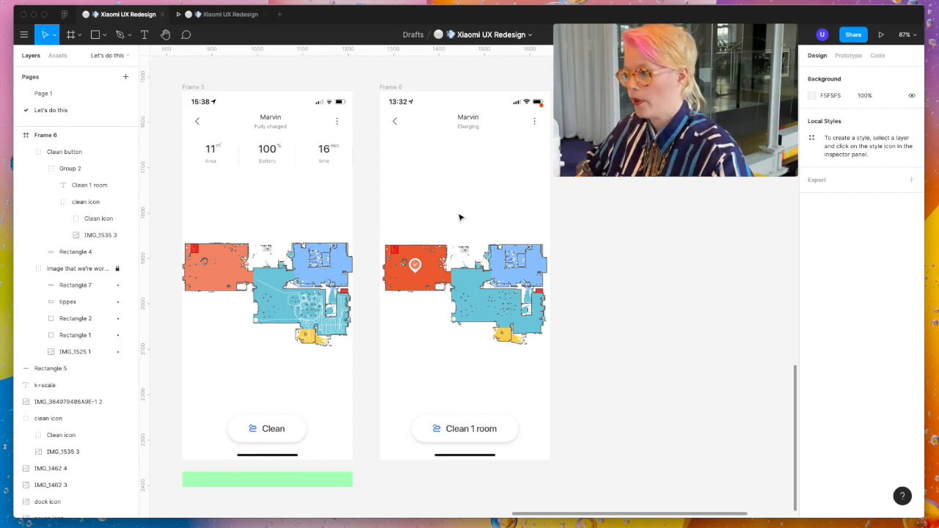
- Draw a rectangle about 375 by 43 across Frame 6 below the header and fill it with a sampled pale blue, E6F4F7
key("r")
left_click_drag(380, 136, 550, 155)
key("i")
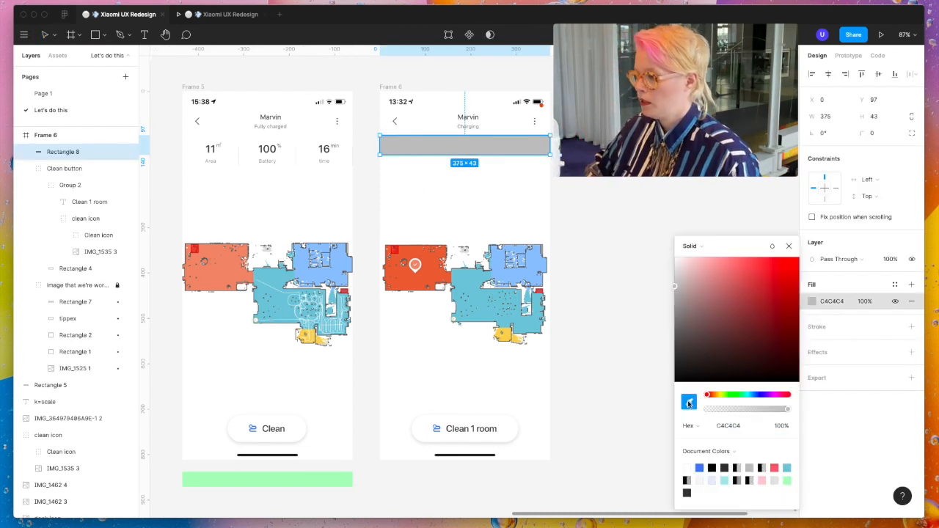
left_click(468, 283)
left_click_drag(787, 410, 724, 410)
key("i")
left_click(528, 144)
- Set the pale blue bar's height to 44 and nudge the bar down 3 px
scroll(470, 139, "up", 5)
left_click(885, 118)
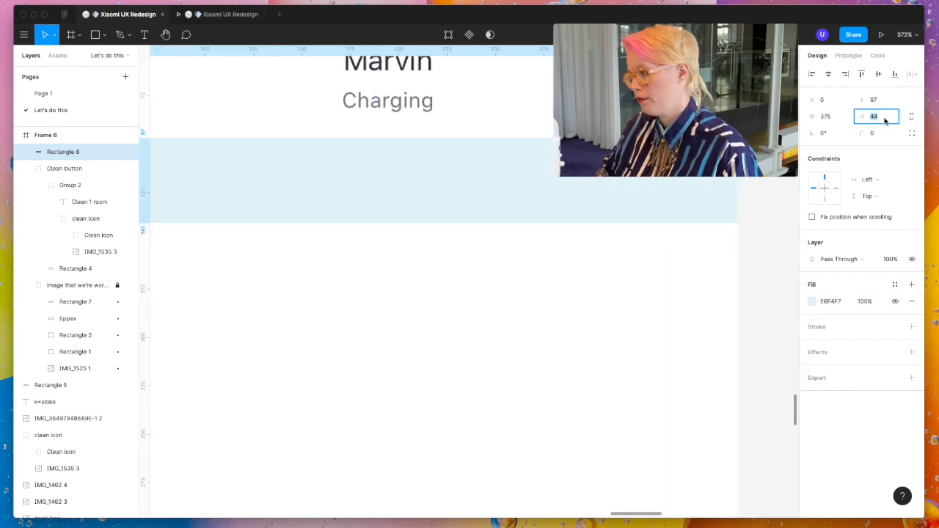
type("44")
key("Return")
scroll(616, 211, "down", 2)
key("Down")
key("Down")
key("Down")
key("Escape")
- Add the text labels "Room" and "Zone" side by side on the pale blue bar in Frame 6
scroll(550, 252, "down", 3)
key("t")
left_click(368, 224)
type("Room")
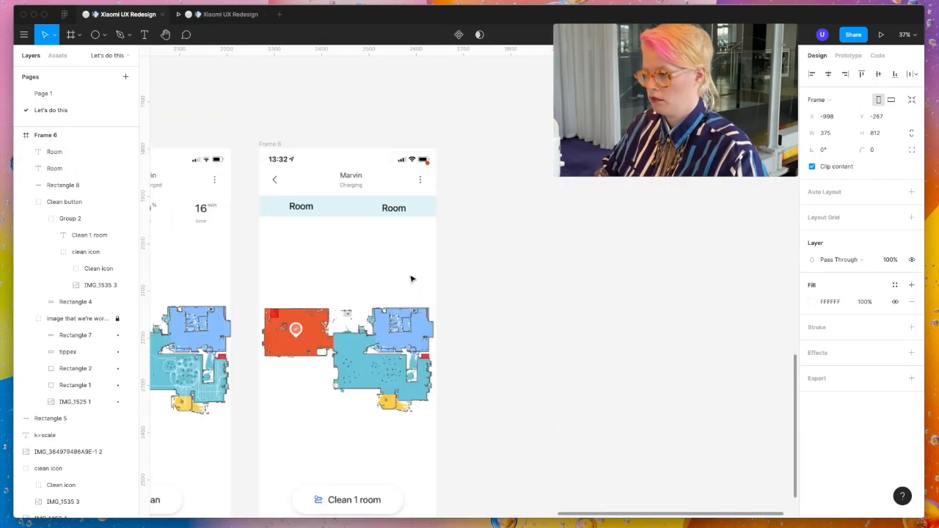
key("t")
left_click(472, 102)
type("Zone")
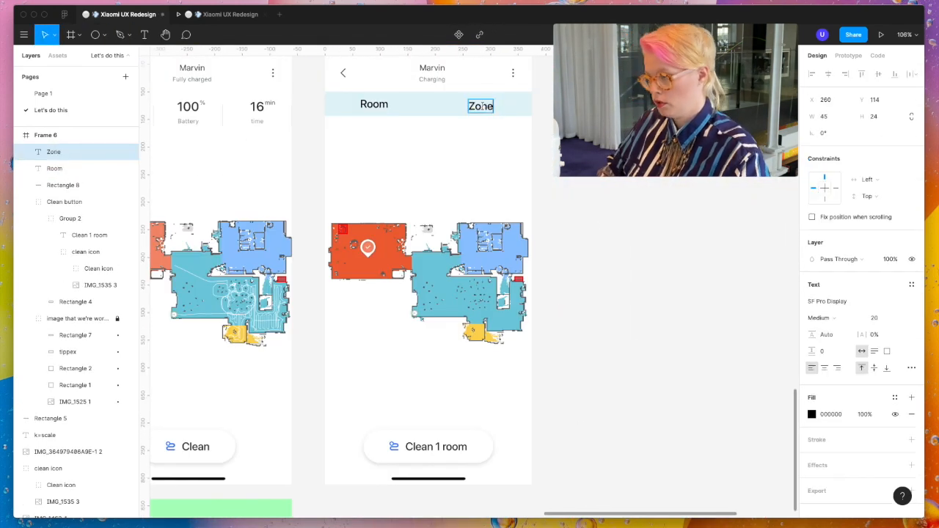
key("Escape")
- Align the Room and Zone labels to the vertical center of the pale blue bar
scroll(477, 205, "up", 3)
left_click(63, 185, "shift")
left_click(911, 74)
left_click(878, 74)
double_click(381, 204)
left_click(573, 204)
left_click(382, 204, "shift")
left_click_drag(587, 206, 600, 206)
- Reposition the Room and Zone labels along the bar, keeping both vertically centered on it
scroll(502, 188, "up", 5)
left_click_drag(471, 237, 374, 238)
scroll(374, 239, "down", 5)
left_click_drag(393, 248, 432, 248)
key("Escape")
left_click_drag(512, 244, 515, 261)
left_click(323, 239, "shift")
left_click(878, 74)
scroll(423, 251, "up", 5)
left_click_drag(410, 241, 407, 242)
left_click(365, 294)
key("super+z")
left_click(360, 279, "shift")
- Set the Room and Zone labels to Regular weight, size 18, with fill 333333
scroll(455, 424, "down", 5)
scroll(455, 422, "down", 3)
left_click_drag(418, 291, 547, 251)
left_click(602, 260, "shift")
scroll(830, 373, "down", 2)
left_click(880, 306)
type("18")
key("Return")
left_click(829, 306)
left_click(833, 295)
left_click(826, 405)
type("333")
key("Return")
left_click(652, 268, "shift")
left_click(394, 260)
left_click(531, 263, "shift")
left_click(615, 281, "shift")
key("Escape")
- Draw a horizontal line along the tab bar's lower edge and set its width to half the frame, 375/2
key("l")
left_click_drag(247, 283, 471, 283)
left_click(836, 117)
type("375/2")
key("Return")
scroll(387, 285, "down", 3)
left_click_drag(383, 285, 511, 313)
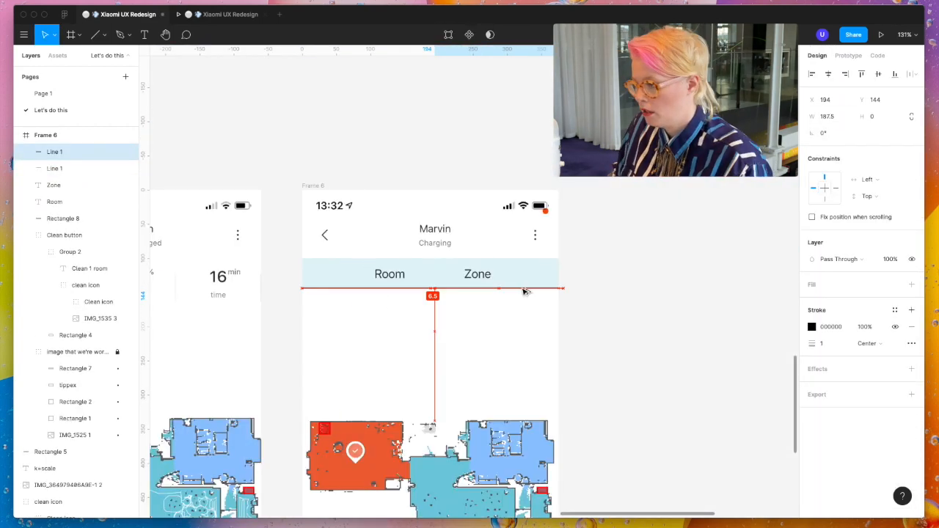
scroll(461, 288, "up", 8)
key("Delete")
- Center the Room label horizontally on the half-width underline
scroll(462, 294, "left", 3)
left_click(463, 257)
left_click(481, 281, "shift")
left_click(828, 75)
- Center the Zone label in the bar's right half using a temporary copy of the underline, and delete that copy
scroll(513, 272, "right", 3)
left_click(514, 261)
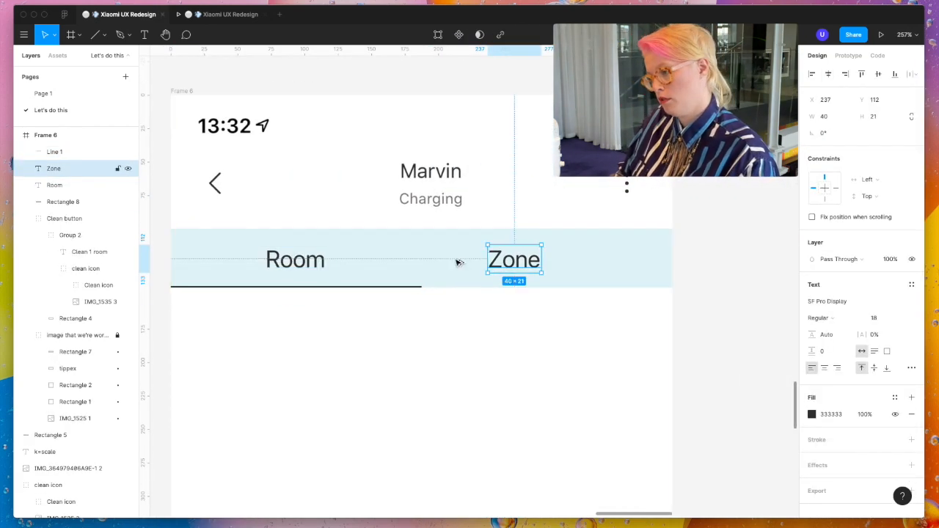
left_click_drag(392, 288, 644, 291)
left_click(513, 261, "shift")
left_click(829, 74)
left_click(644, 287)
key("Delete")
- Set the Zone label's layer opacity to 40% so it reads as the inactive tab
left_click(546, 260)
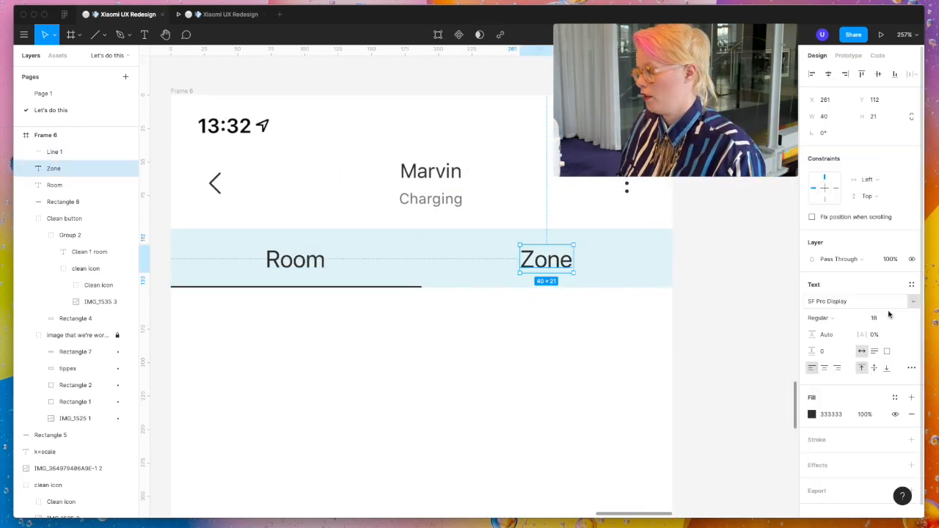
left_click(889, 259)
type("50")
left_click(770, 332)
- Recolor the underline below Room, trying the Clean icon's blue and settling on the light teal document color
scroll(470, 294, "down", 4)
left_click(419, 110)
scroll(457, 260, "down", 5)
left_click(812, 326)
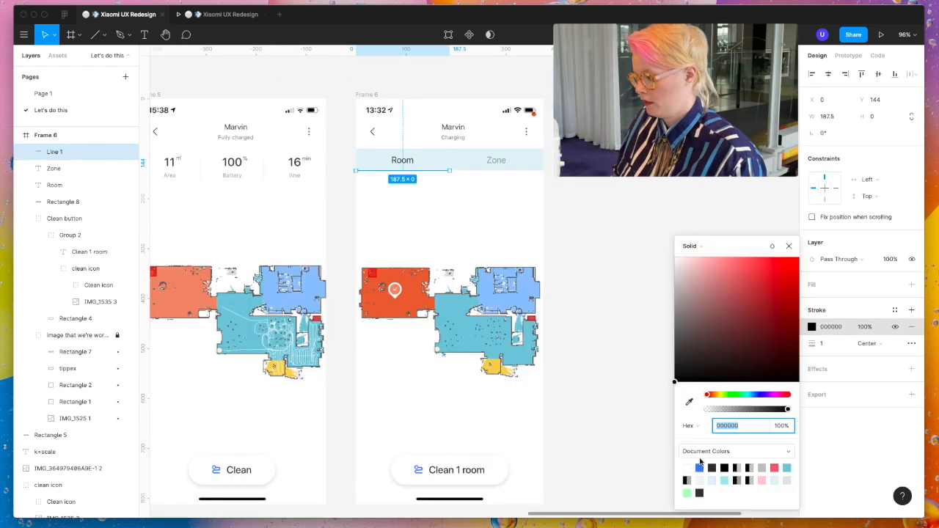
left_click(724, 480)
left_click(689, 402)
left_click(418, 469)
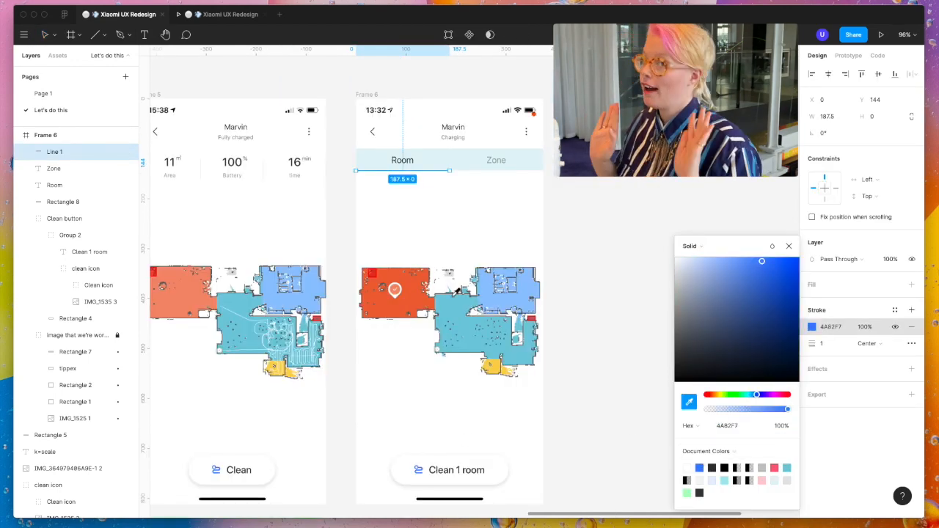
left_click(785, 468)
left_click(652, 203)
left_click(403, 171)
left_click(652, 204)
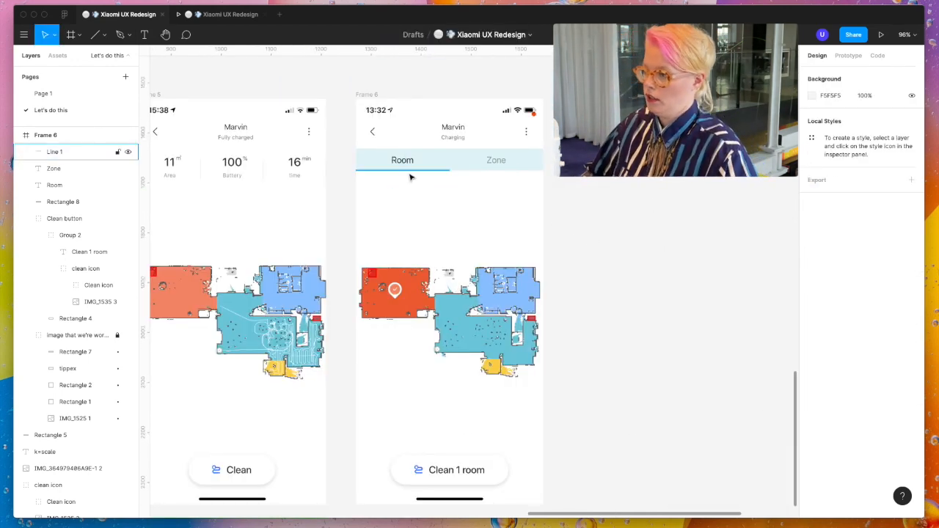
- Set the Room underline's stroke thickness to 2
scroll(409, 174, "up", 5)
left_click(408, 168)
left_click(832, 344)
type("2")
left_click(651, 242)
- Change the Room label's fill to a darker shade of the document teal, 0081A4
left_click(394, 144)
left_click(812, 414)
left_click(786, 468)
mouse_move(723, 275)
left_mouse_down()
mouse_move(798, 295)
mouse_move(803, 308)
left_mouse_up()
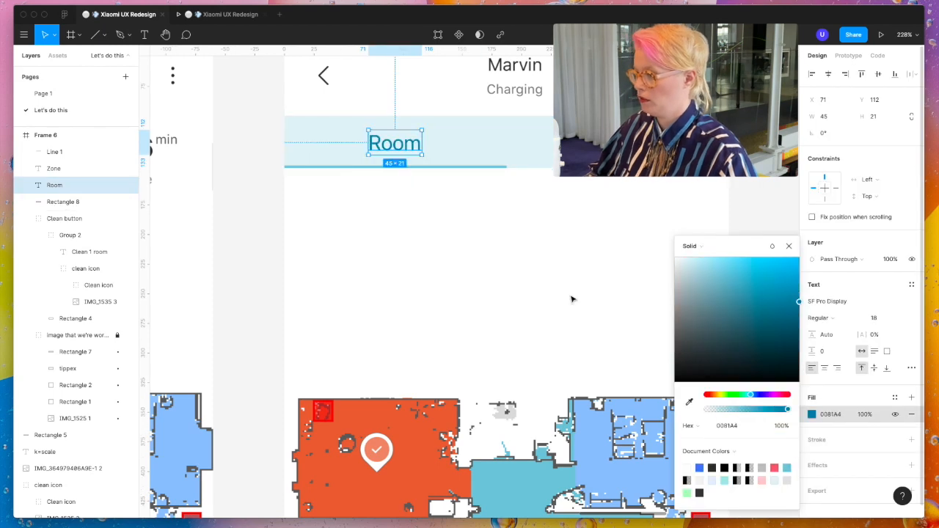
- Recolor the underline to match the Room label's dark teal and set its stroke thickness to 1
left_click(402, 168)
left_click(812, 326)
left_click(711, 493)
left_click(637, 220)
left_click(411, 168)
left_click(832, 344)
type("1")
left_click(541, 198)
scroll(541, 198, "down", 6)
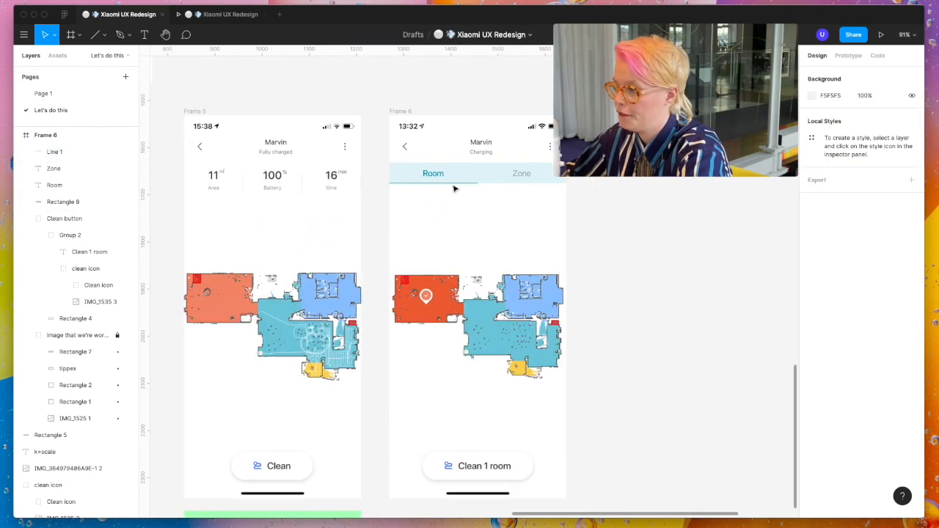
- Duplicate Frame 6 and apply the inactive Zone label's copied properties to the Room label in the duplicate
left_click(397, 76)
key("super+d")
left_click(686, 139)
left_click(707, 137)
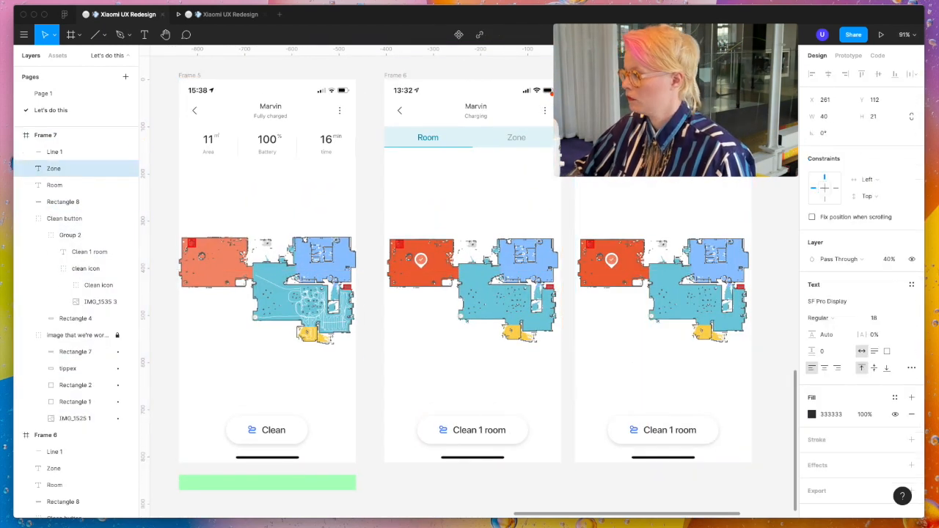
scroll(716, 431, "left", 3)
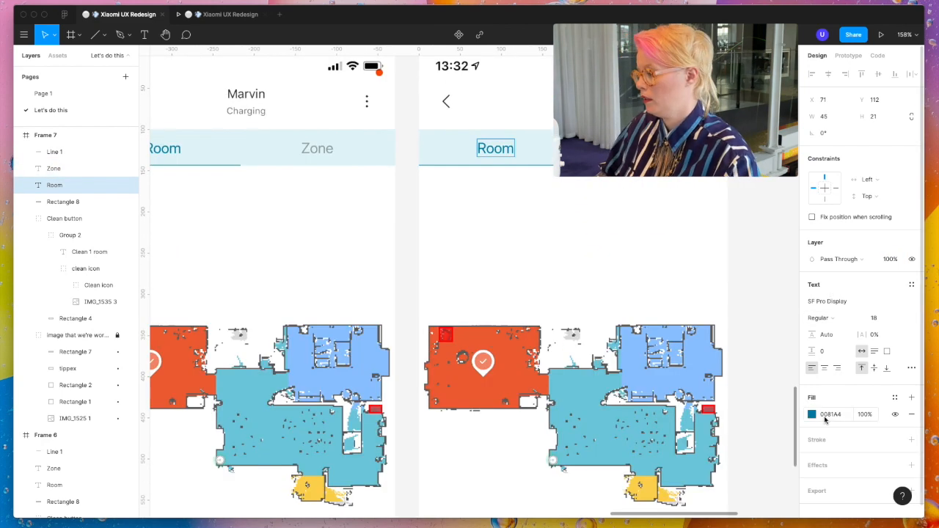
left_click(315, 148)
right_click(316, 148)
mouse_move(348, 436)
left_click(472, 427)
right_click(501, 146)
left_click(637, 437)
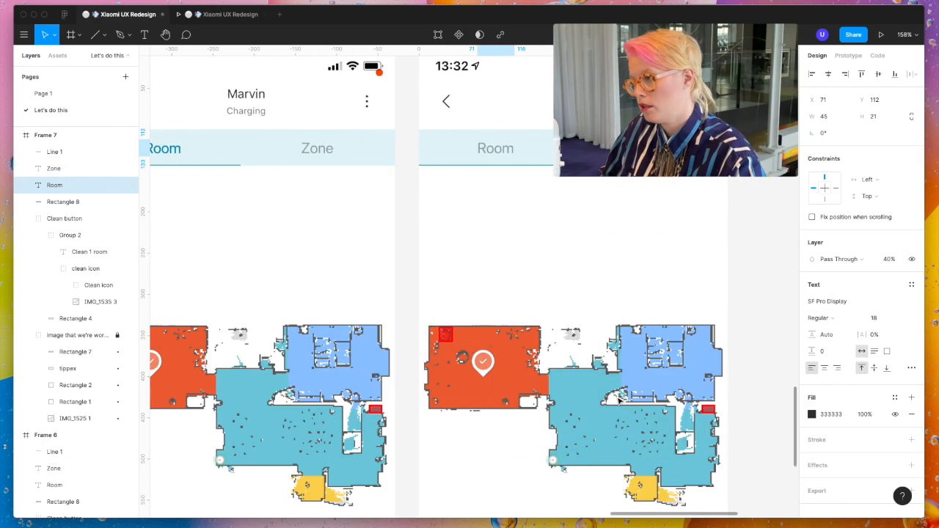
- Move the underline in Frame 7 from beneath Room to beneath Zone
scroll(587, 166, "up", 5)
left_click(411, 163)
left_click_drag(334, 159, 596, 158)
left_click(660, 303)
- Copy the active Room label's properties from Frame 6 and apply them to the Zone label in Frame 7
right_click(331, 187)
mouse_move(356, 477)
left_click(469, 465)
scroll(608, 344, "right", 7)
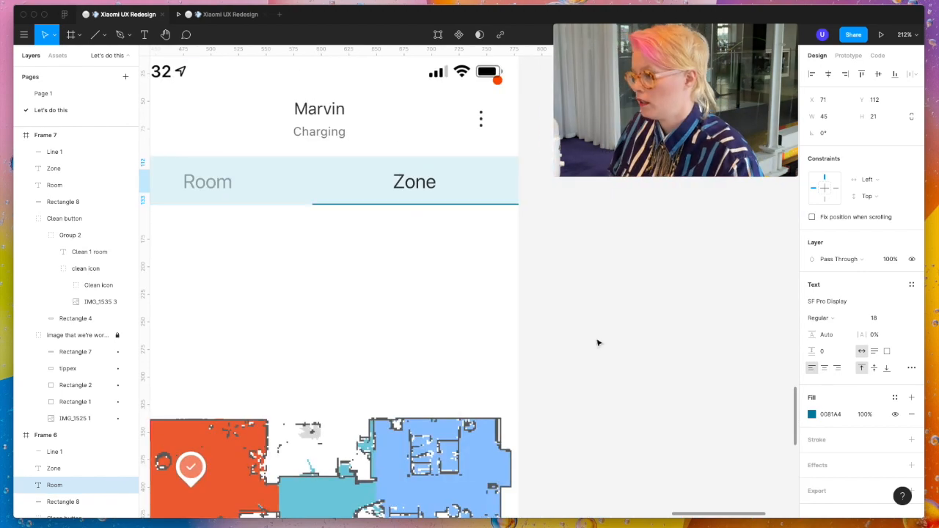
right_click(423, 181)
mouse_move(453, 471)
left_click(545, 473)
scroll(423, 198, "up", 10)
scroll(423, 200, "down", 10)
left_click(446, 308)
- Paste the zone-selection screenshot over Frame 7 and place it in the "image that we're working on" group, above IMG_1525 1
scroll(446, 308, "left", 2)
scroll(427, 299, "down", 3)
scroll(371, 267, "down", 5)
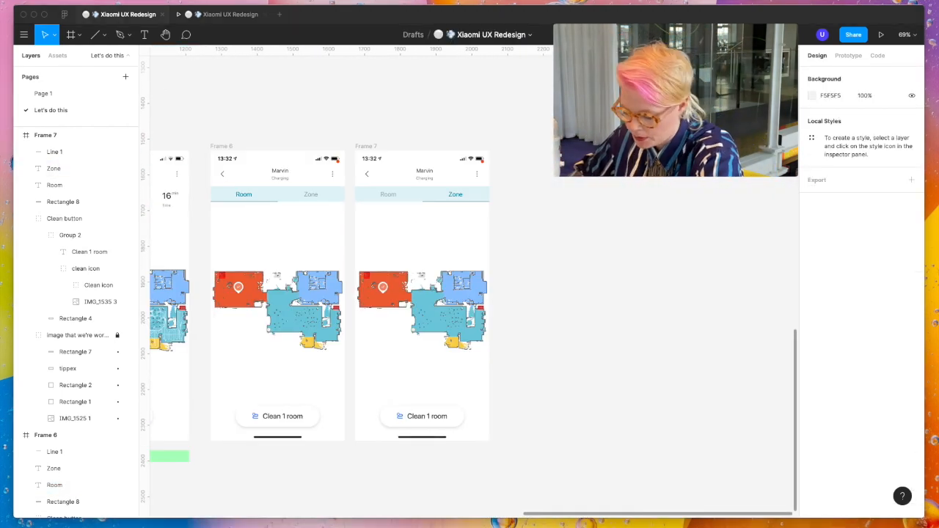
key("ctrl+v")
left_click_drag(624, 330, 451, 331)
left_click(812, 300)
left_click(697, 291)
left_click_drag(78, 152, 33, 440)
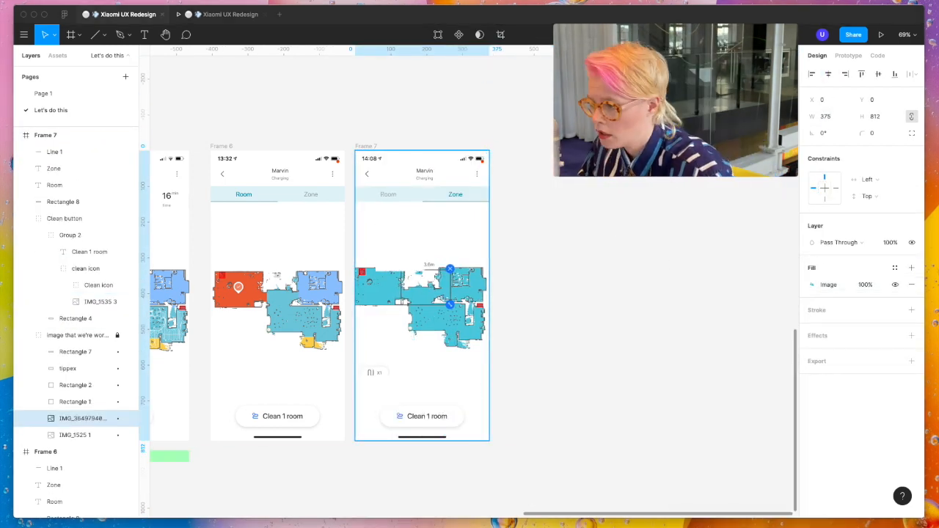
left_click(409, 260)
scroll(409, 259, "down", 2)
- Unlock the "image that we're working on" group and crop the zone screenshot in Frame 7 from above and below to just the floor plan
left_click(117, 336)
left_click(92, 418)
left_click(812, 285)
left_click(697, 291)
left_click(697, 322)
left_click_drag(328, 240, 328, 337)
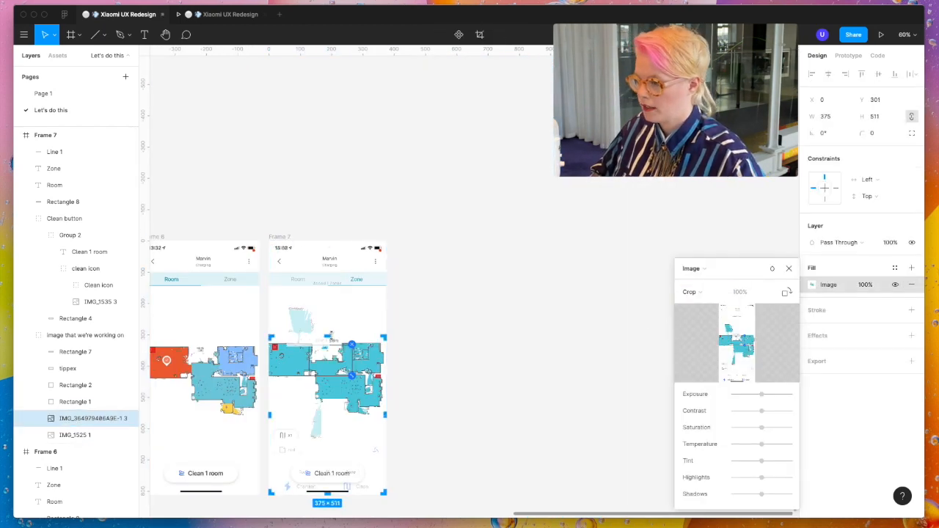
left_click_drag(328, 494, 328, 421)
key("Return")
scroll(293, 367, "up", 5)
scroll(341, 379, "down", 3)
left_click(496, 400)
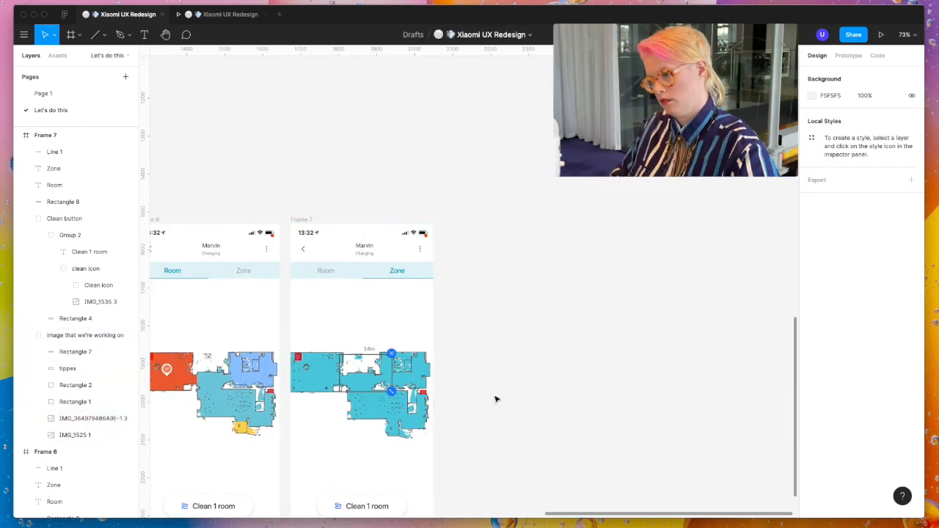
- Change the button label in Frame 7 to "Clean zone"
scroll(497, 400, "down", 1)
scroll(497, 400, "left", 2)
scroll(485, 455, "up", 10)
left_click(485, 460, "super")
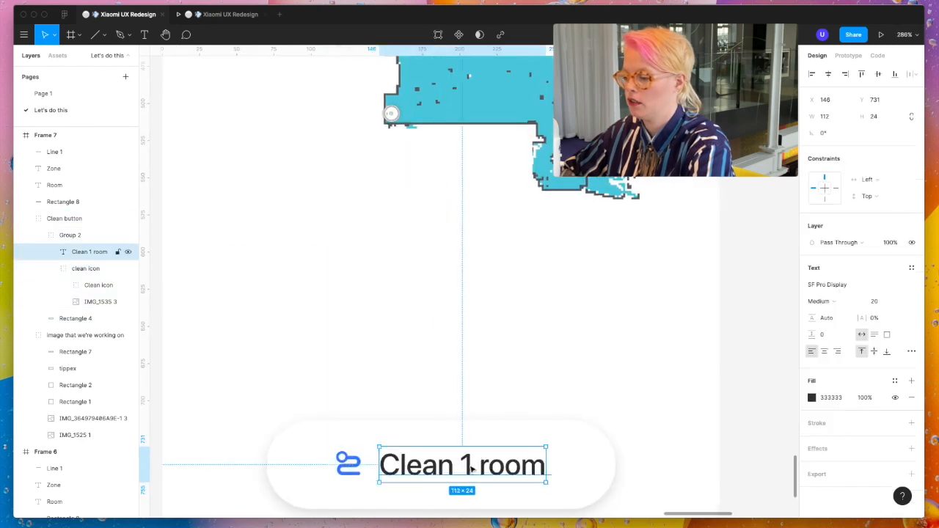
double_click(485, 462)
type("Clean zone")
- Narrow the background shape behind the "Clean zone" label in Frame 7 to a width of 221
left_click(581, 478)
left_click_drag(618, 466, 589, 467)
left_click(508, 467)
left_click(826, 133)
type("127")
key("Return")
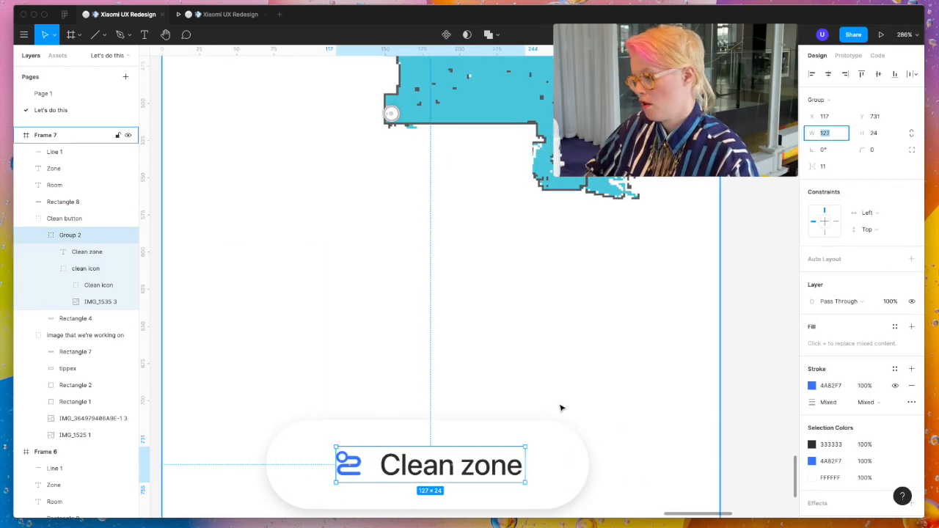
left_click(554, 461)
left_click(839, 117)
type("221")
left_click(498, 467)
- Center the resized "Clean zone" button horizontally in Frame 7
left_click(700, 444)
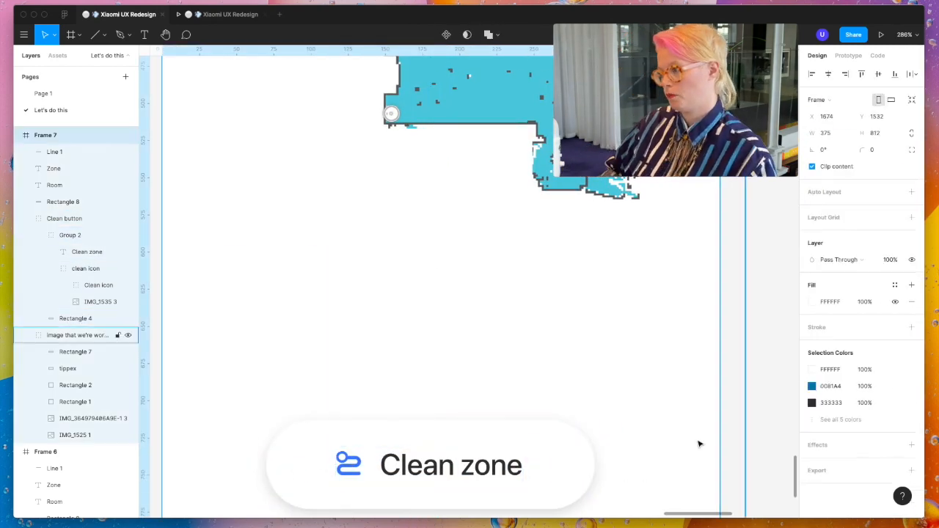
scroll(700, 444, "down", 5)
left_click(700, 445)
left_click(601, 453)
left_click(733, 414)
- Connect the hotspot over the red room in Frame 5 to Frame 6 as a prototype link
scroll(704, 411, "down", 5)
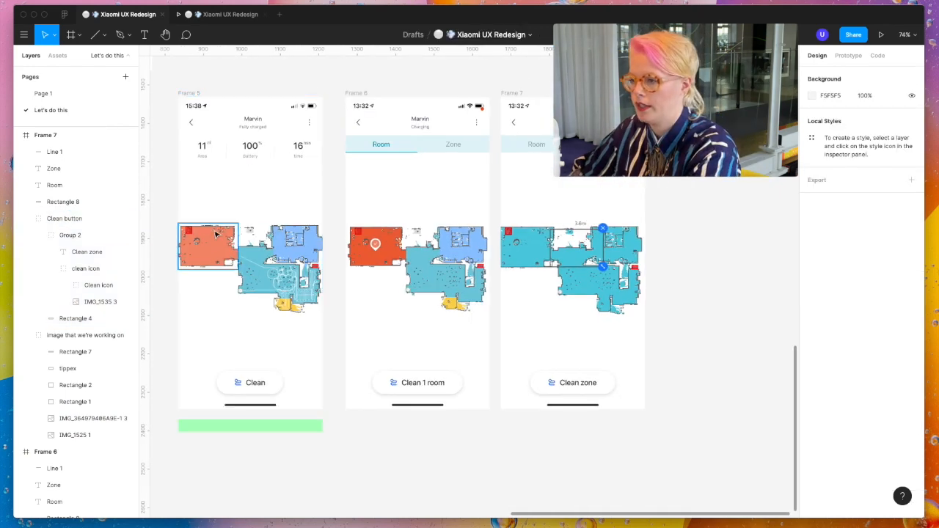
left_click(219, 231)
left_click(848, 56)
left_click_drag(239, 247, 358, 217)
- Draw a 187 × 46 hotspot rectangle over the Zone tab in Frame 6 and make its fill 0% opaque
scroll(458, 144, "up", 5)
left_click(456, 145)
key("r")
mouse_move(345, 121)
left_mouse_down()
mouse_move(542, 170)
mouse_move(603, 154)
left_mouse_up()
left_click(816, 56)
left_click(892, 258)
type("0")
left_click(848, 56)
- Add a transparent hotspot rectangle over the Room tab in Frame 7
scroll(565, 151, "down", 5)
scroll(612, 145, "up", 4)
key("r")
mouse_move(533, 138)
left_mouse_down()
mouse_move(644, 164)
mouse_move(484, 164)
left_mouse_up()
left_click(816, 56)
left_click(848, 56)
- Link the Zone hotspot to Frame 7 and the Room hotspot to Frame 6 on tap, using the Smart Animate transition
scroll(483, 162, "down", 5)
left_click(830, 155)
left_click(842, 225)
left_click(842, 155)
left_click(842, 110)
left_click(474, 160)
left_click(834, 155)
left_click(838, 180)
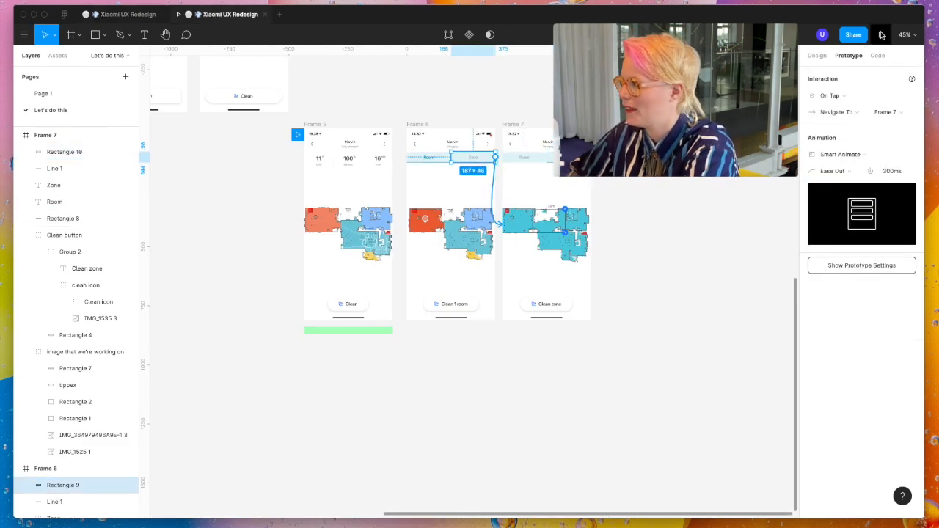
- Play the prototype, open the red room and test switching repeatedly between the Room and Zone tabs, then return to the design file
left_click(881, 34)
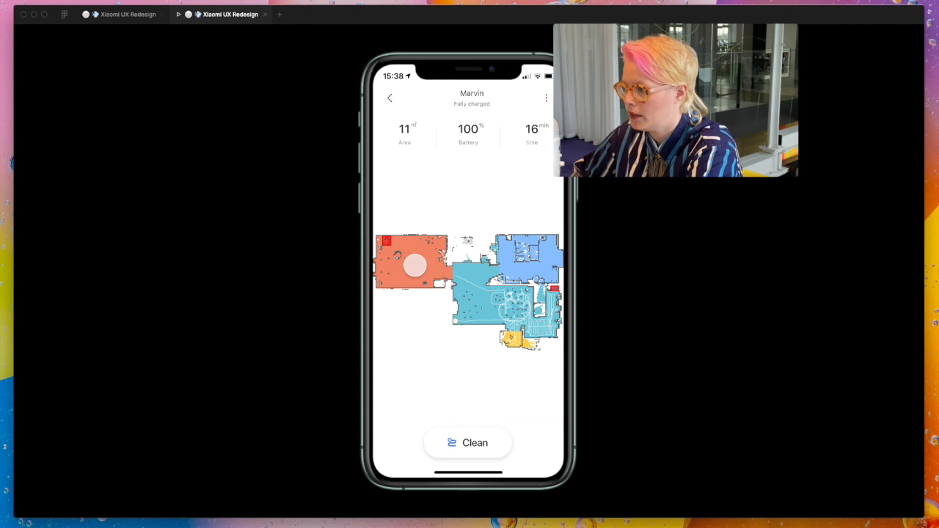
left_click(415, 266)
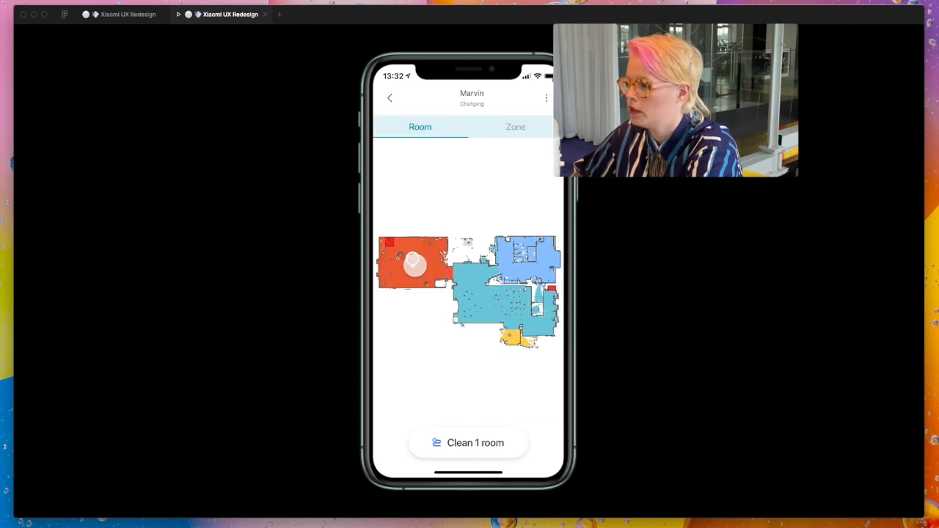
left_click(531, 130)
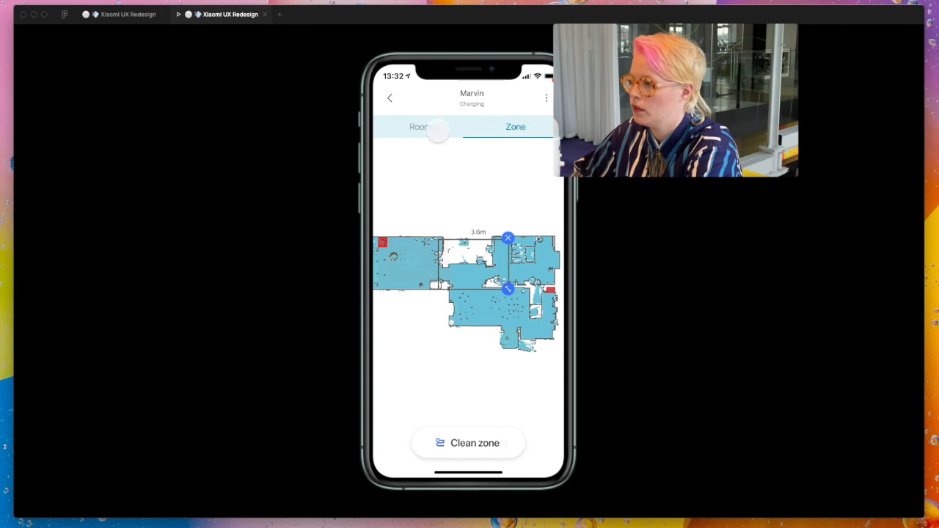
left_click(438, 130)
left_click(516, 128)
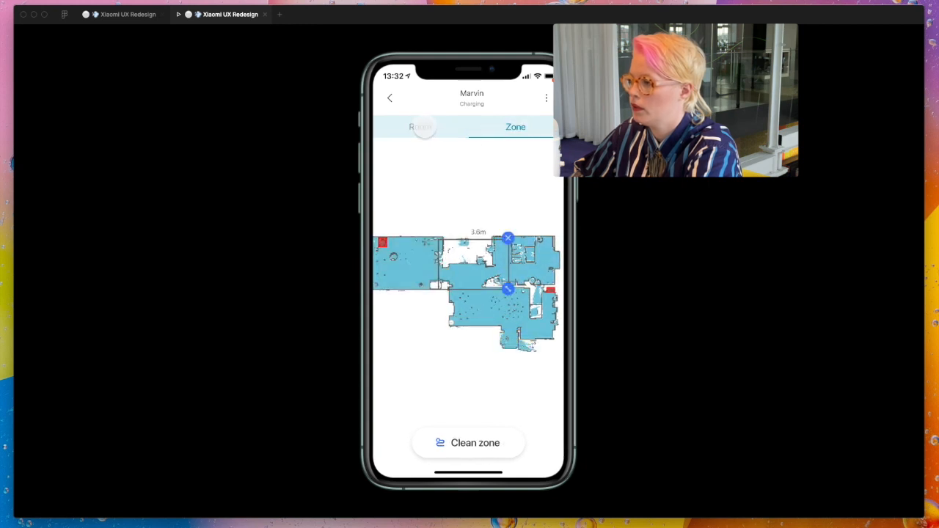
left_click(422, 127)
left_click(522, 127)
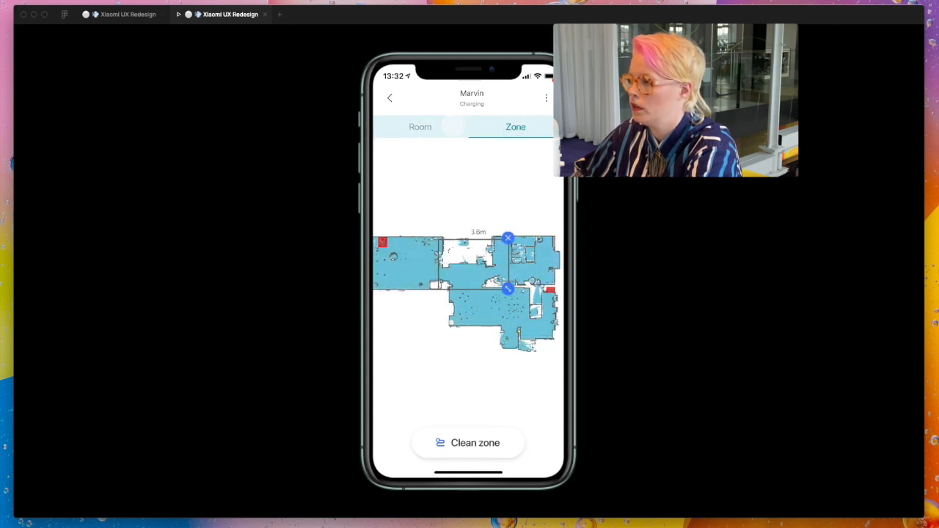
left_click(455, 127)
left_click(516, 128)
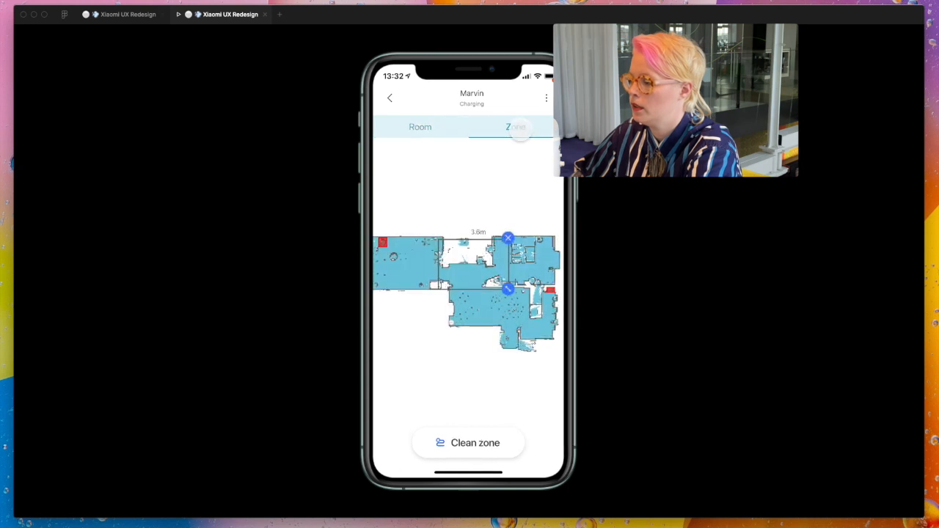
left_click(435, 128)
left_click(535, 138)
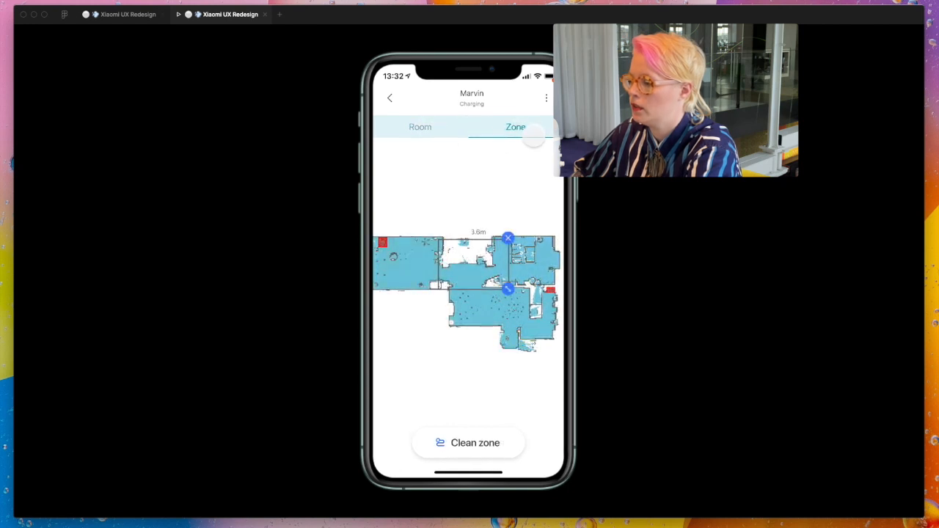
left_click(439, 126)
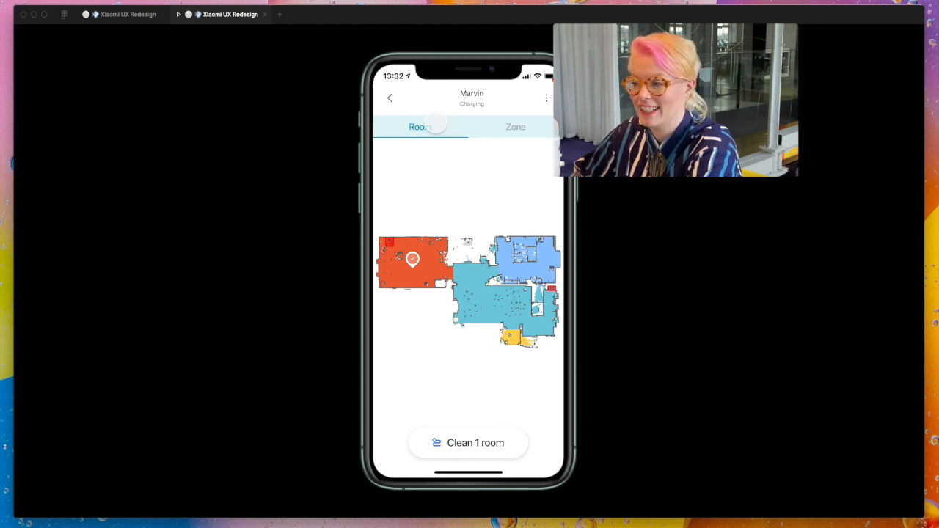
left_click(487, 125)
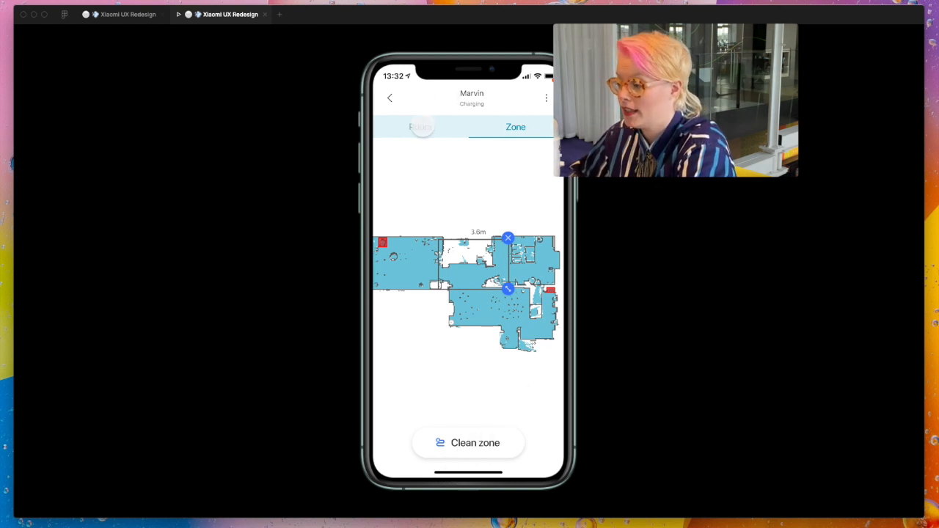
left_click(421, 127)
left_click(512, 131)
left_click(424, 128)
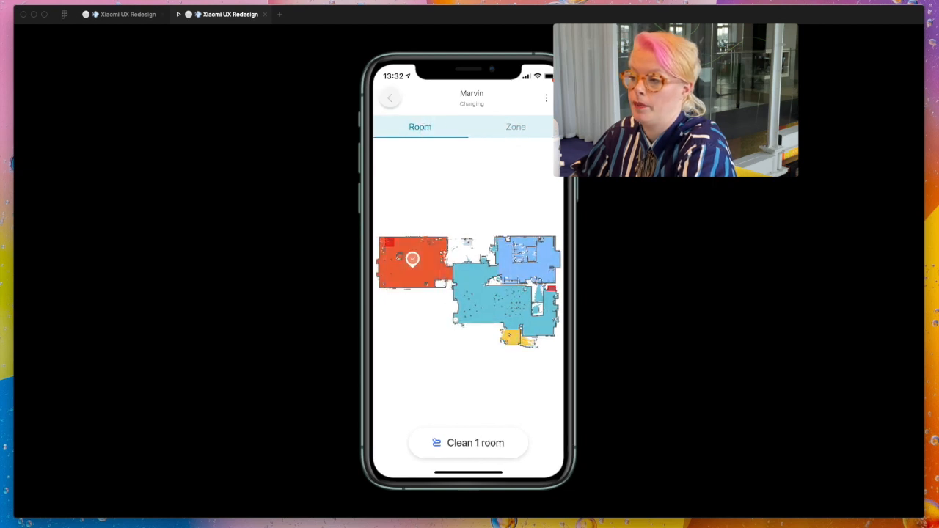
left_click(126, 15)
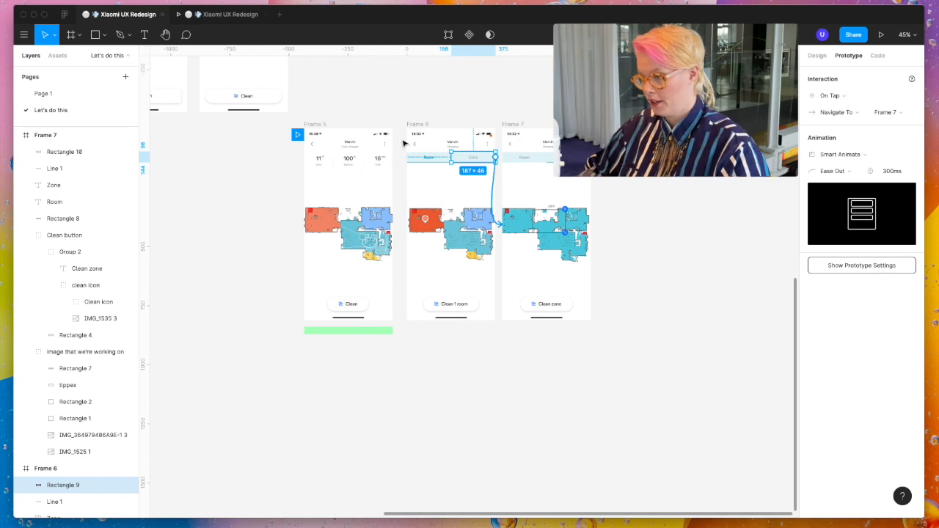
- Draw a transparent hotspot rectangle over the back arrow and clock in the corner of Frame 6
scroll(413, 146, "up", 5)
key("f")
left_click_drag(411, 117, 486, 176)
key("0")
key("0")
- Link the back-arrow hotspot to Frame 5 on tap with Smart Animate and copy it onto Frame 7
left_click(848, 56)
left_click(830, 95)
left_click(835, 116)
left_click_drag(439, 142, 612, 143)
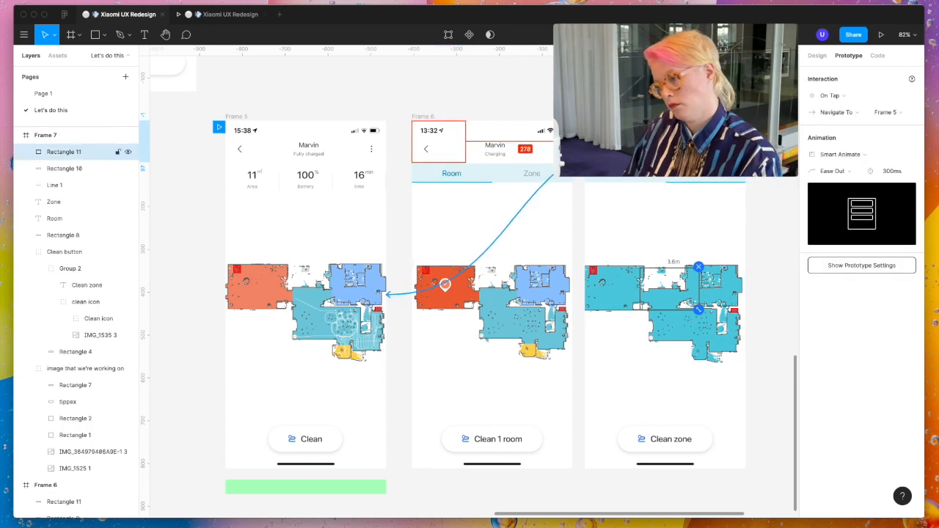
- Test the back arrow in the prototype preview and return to the design file
left_click(230, 14)
left_click(391, 98)
left_click(127, 16)
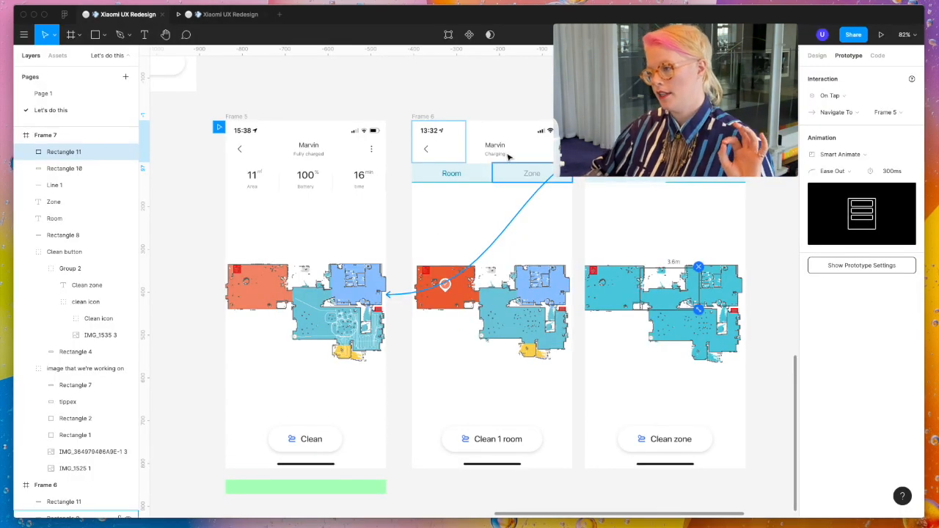
scroll(506, 163, "up", 5)
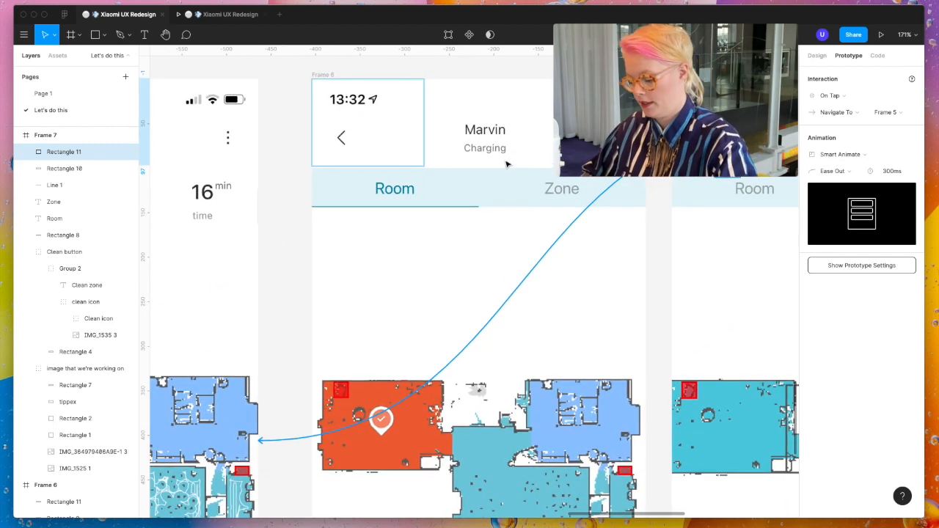
key("t")
left_click_drag(441, 119, 527, 162)
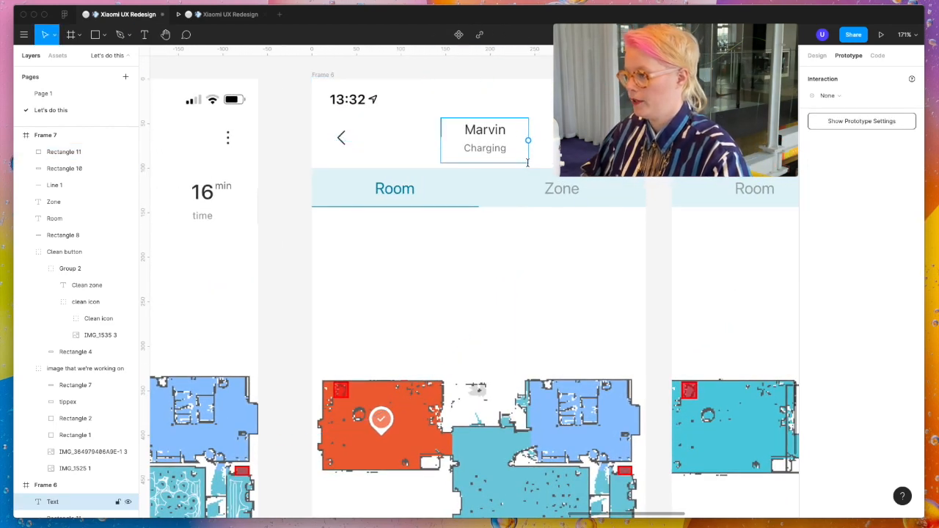
key("Escape")
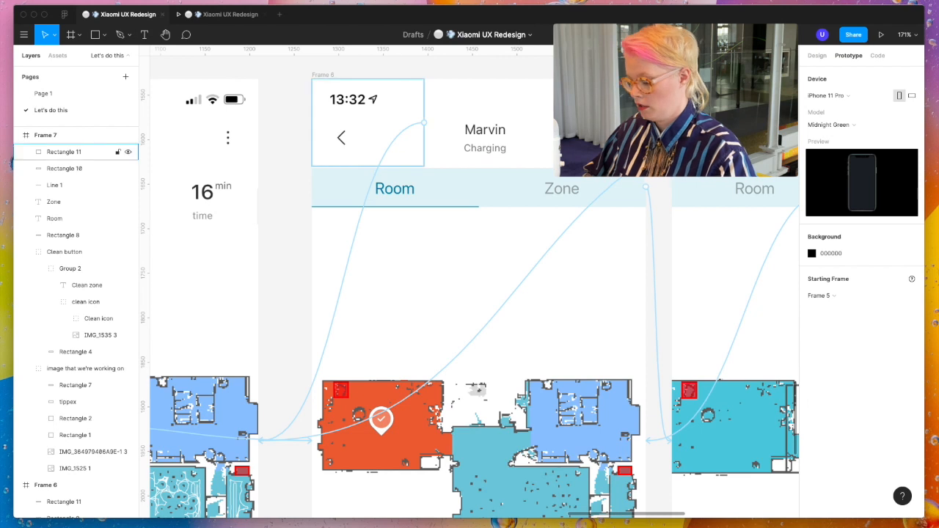
- Cover the Marvin heading in Frame 6 with a white 92 × 54 rectangle and add the title "Where do you want to clean?" over it
key("r")
mouse_move(446, 113)
left_mouse_down()
mouse_move(499, 154)
mouse_move(528, 162)
left_mouse_up()
left_click(817, 56)
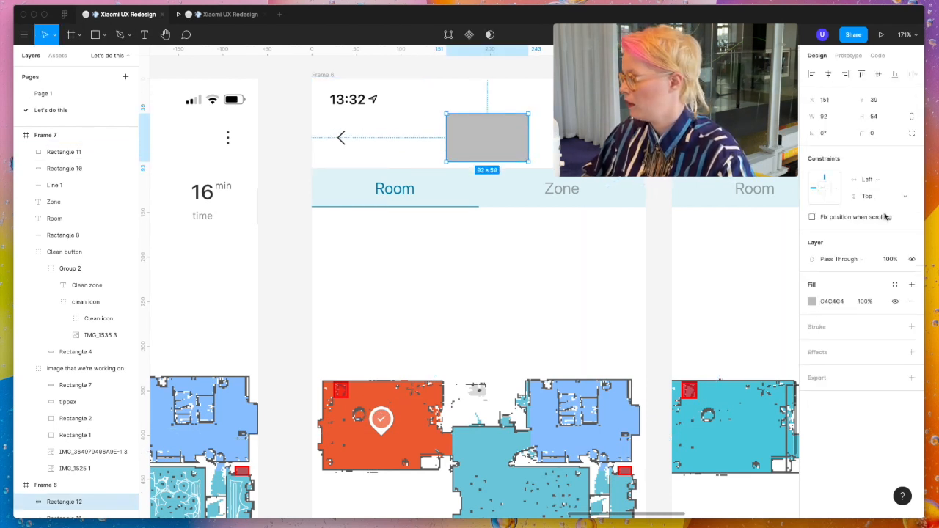
left_click(813, 302)
left_click_drag(727, 299, 673, 255)
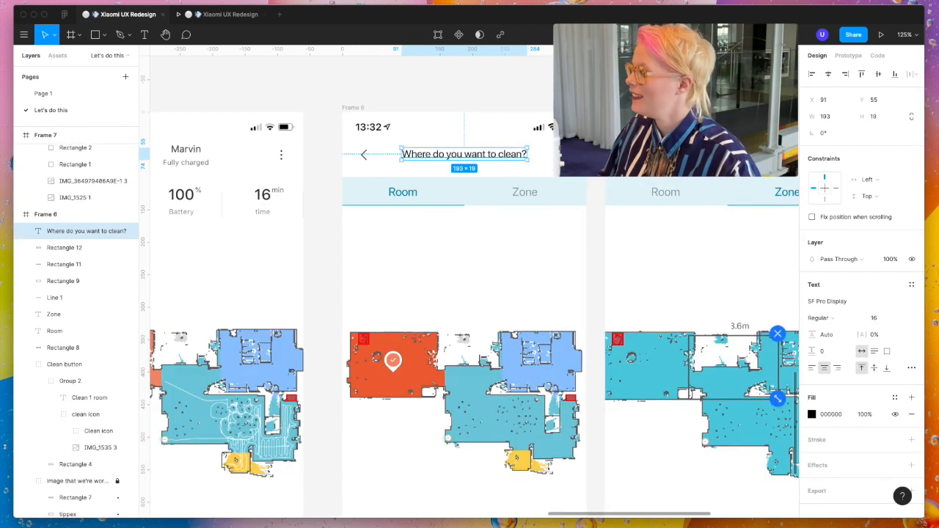
left_click(448, 147, "shift")
- Preview the new title on the room and zone screens, test the back arrow, and return to the design file
left_click(210, 14)
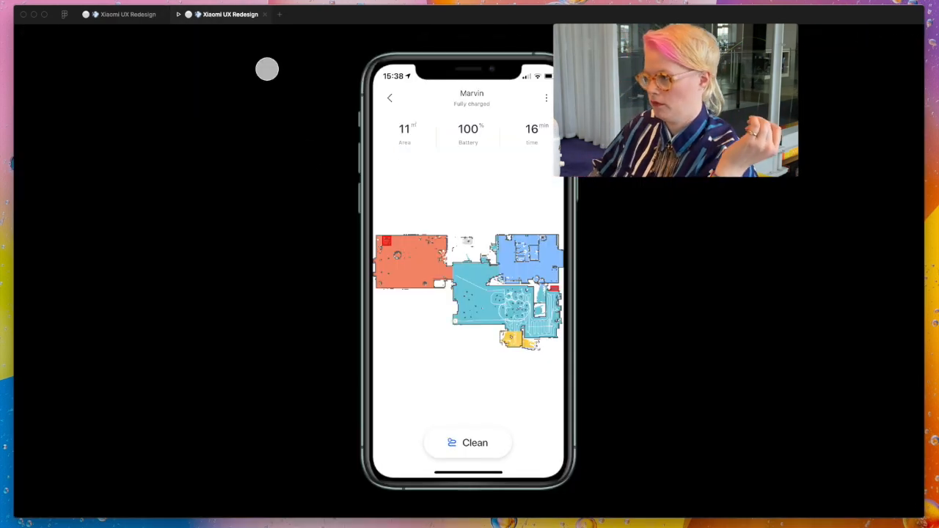
left_click(431, 253)
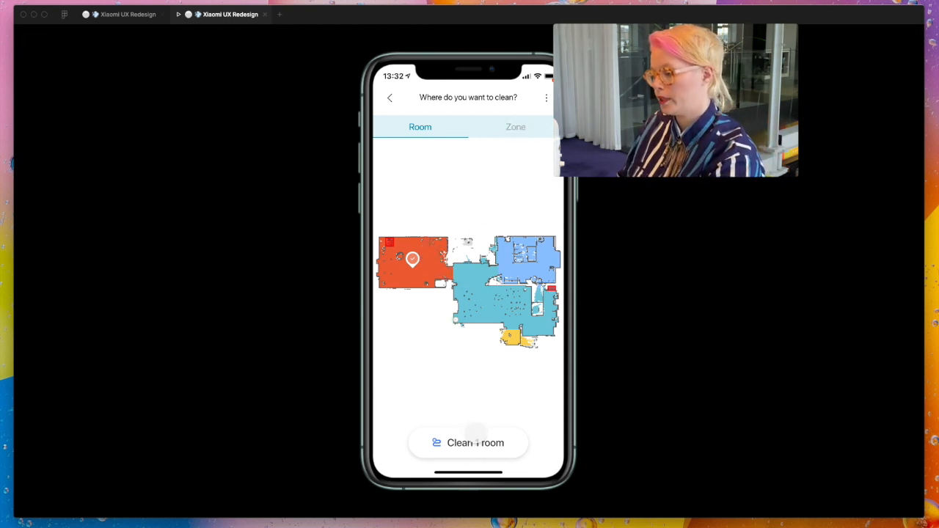
left_click(516, 136)
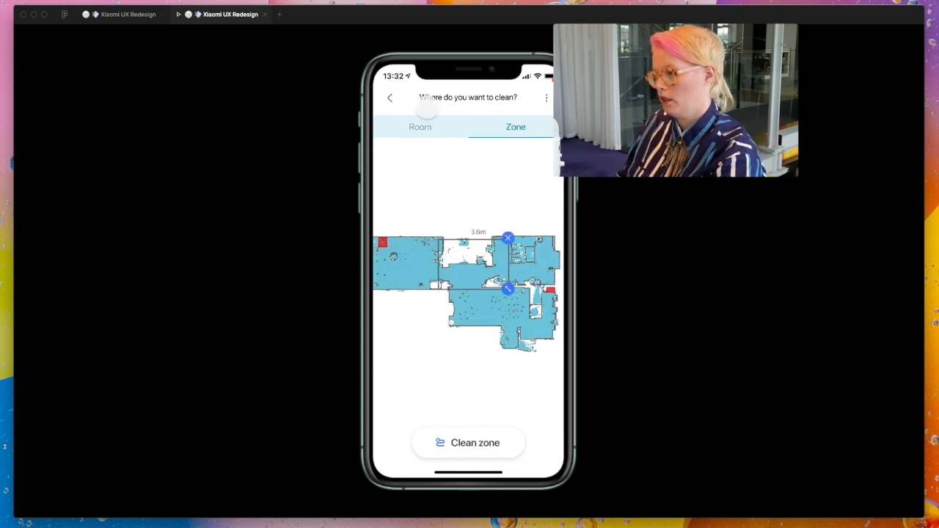
left_click(385, 99)
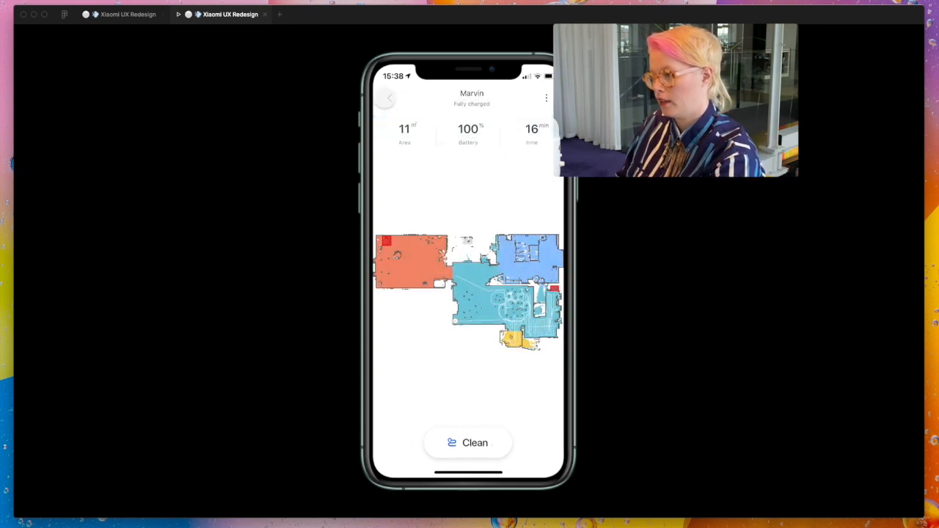
left_click(138, 16)
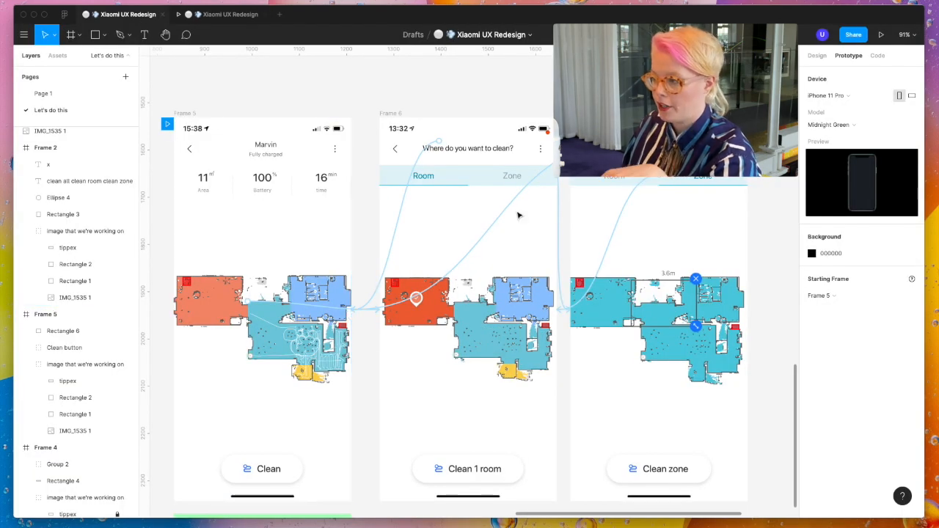
- Review the linked Frames 5 to 7 and compare their style with the original Xiaomi Home device and room screens
scroll(518, 215, "right", 3)
scroll(518, 215, "down", 1)
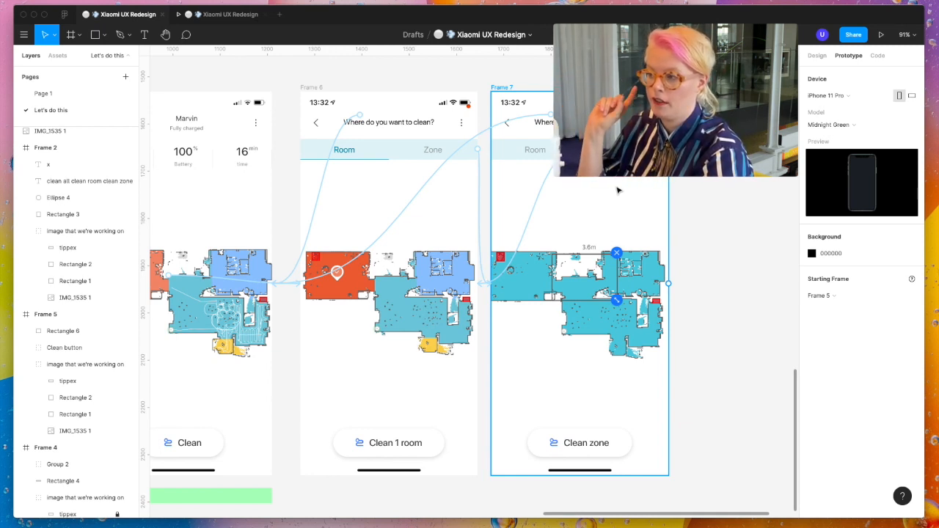
scroll(618, 191, "down", 10)
scroll(618, 191, "up", 5)
scroll(463, 369, "up", 5)
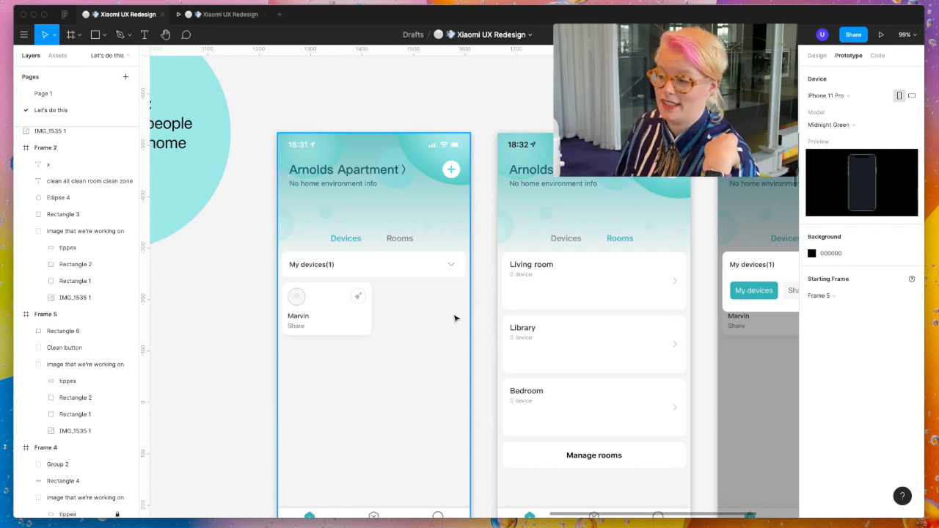
scroll(455, 319, "down", 3)
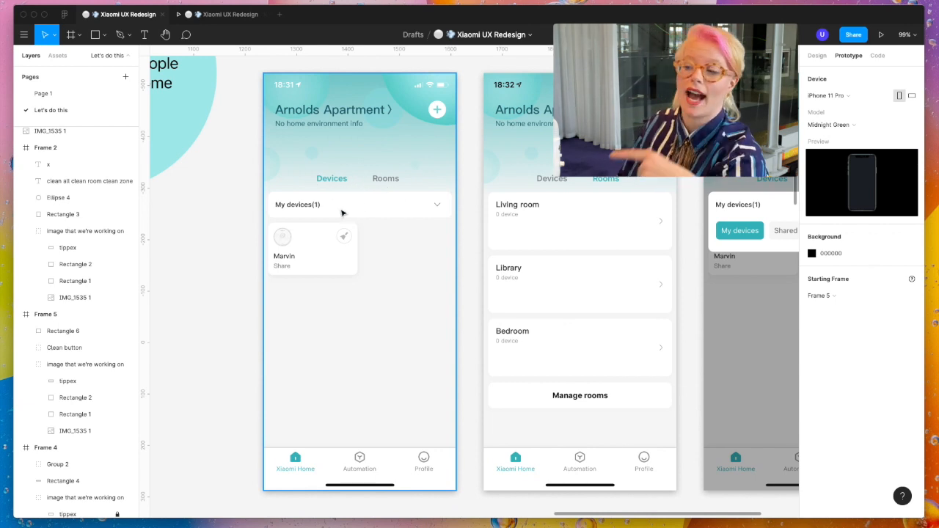
scroll(341, 213, "down", 15)
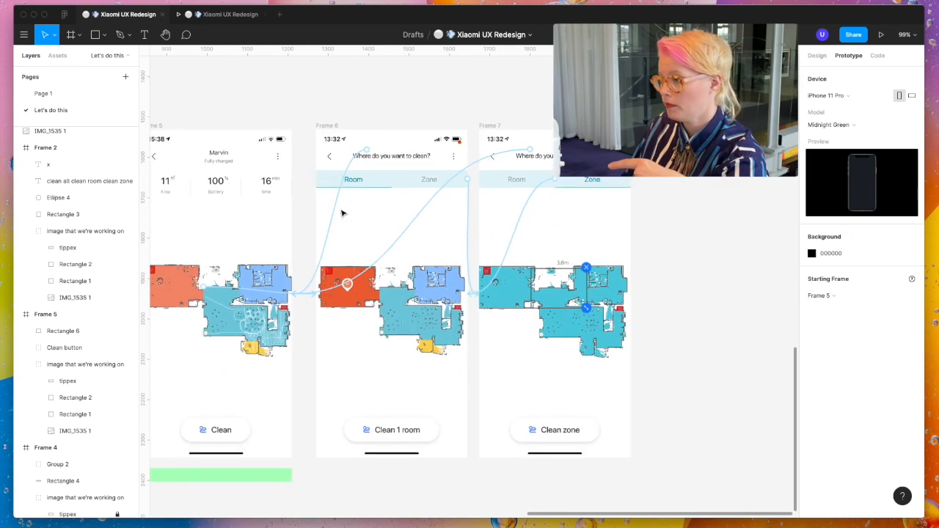
- Inspect the text style of the active Room label in Frame 6 and Zone label in Frame 7
scroll(341, 213, "up", 5)
left_click(372, 158)
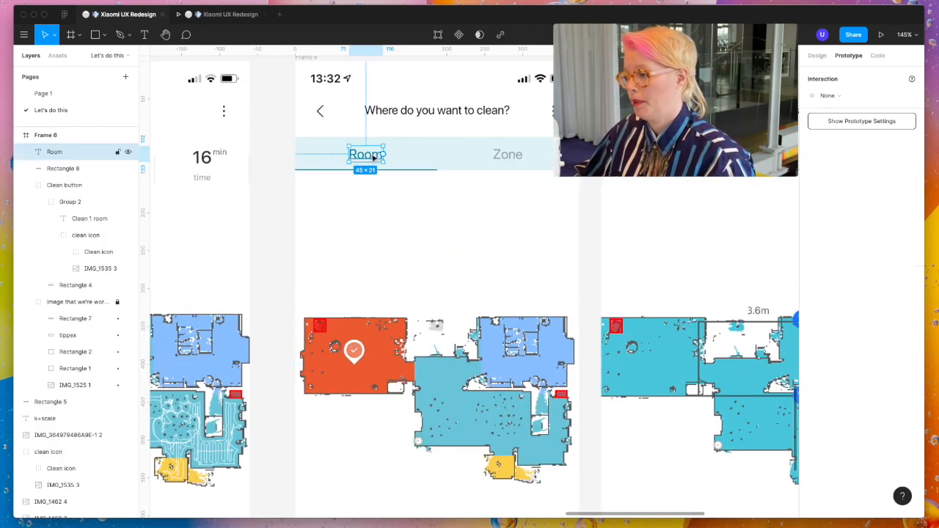
scroll(372, 156, "right", 3)
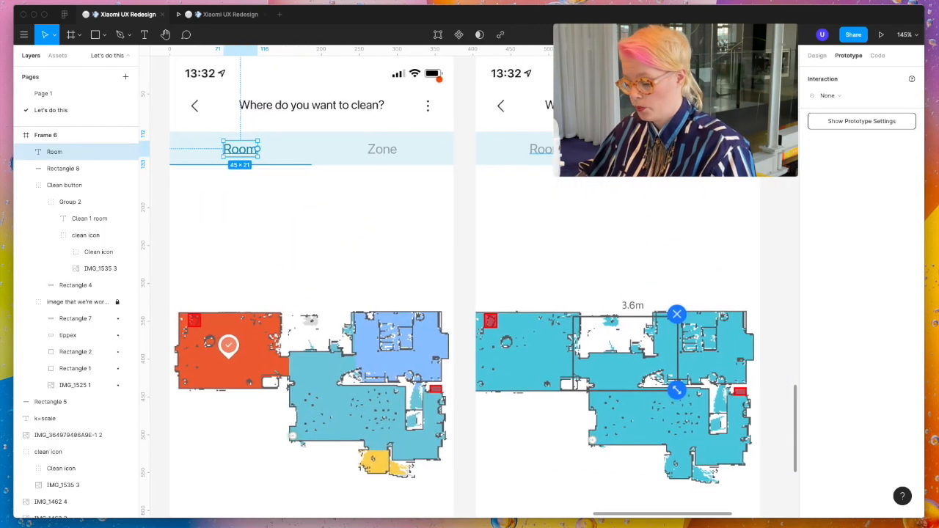
left_click(685, 150, "shift")
left_click(817, 56)
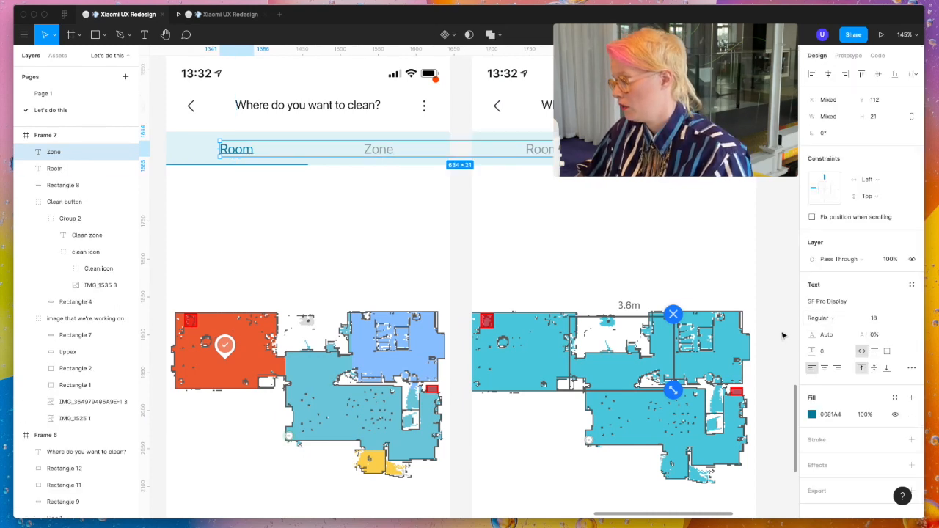
scroll(781, 346, "down", 5)
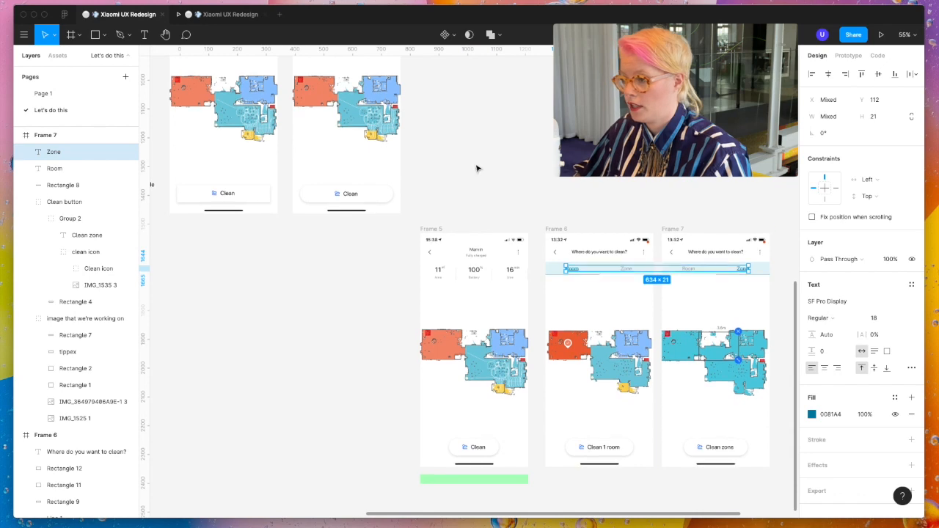
- Compare the tab styling in Frames 6 and 7 with the Room, All and Zone selector on the original device screens
scroll(476, 168, "up", 5)
scroll(476, 168, "left", 5)
scroll(470, 217, "up", 5)
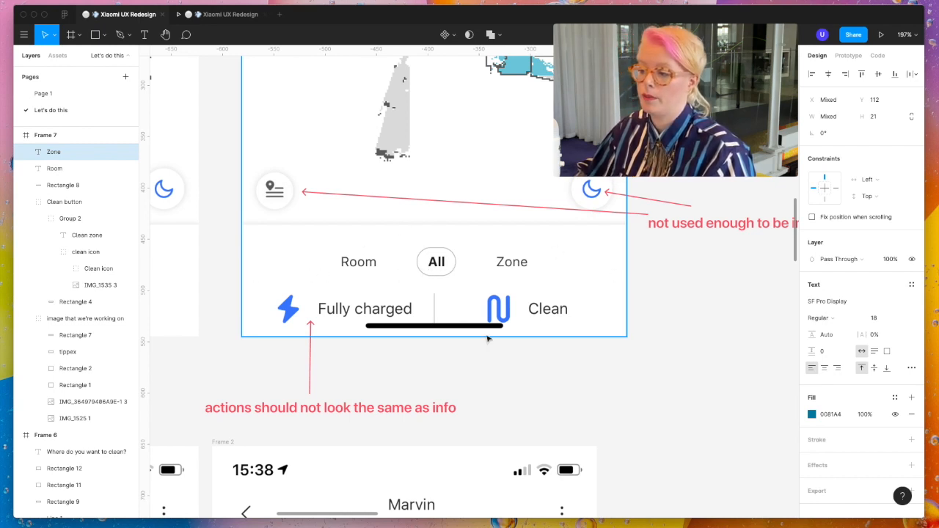
scroll(488, 338, "right", 3)
scroll(488, 338, "down", 2)
scroll(483, 360, "down", 5)
scroll(483, 360, "right", 5)
left_click(750, 350)
scroll(751, 350, "right", 2)
scroll(750, 350, "right", 1)
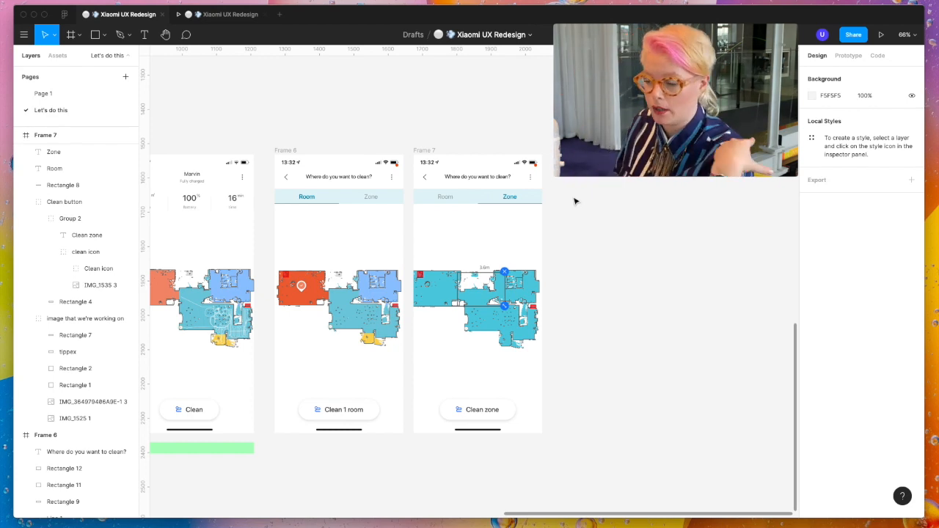
scroll(576, 201, "left", 2)
scroll(576, 201, "down", 3)
scroll(576, 201, "left", 5)
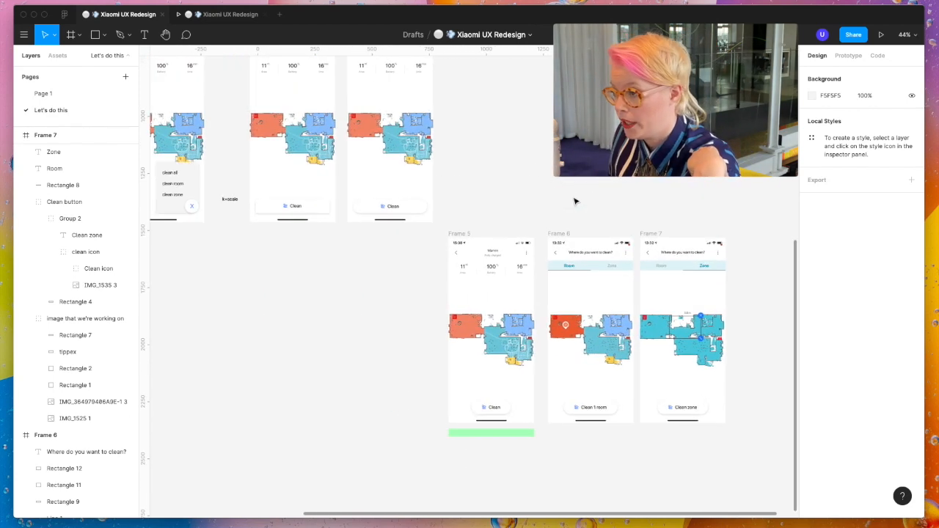
scroll(576, 201, "up", 3)
scroll(436, 235, "up", 6)
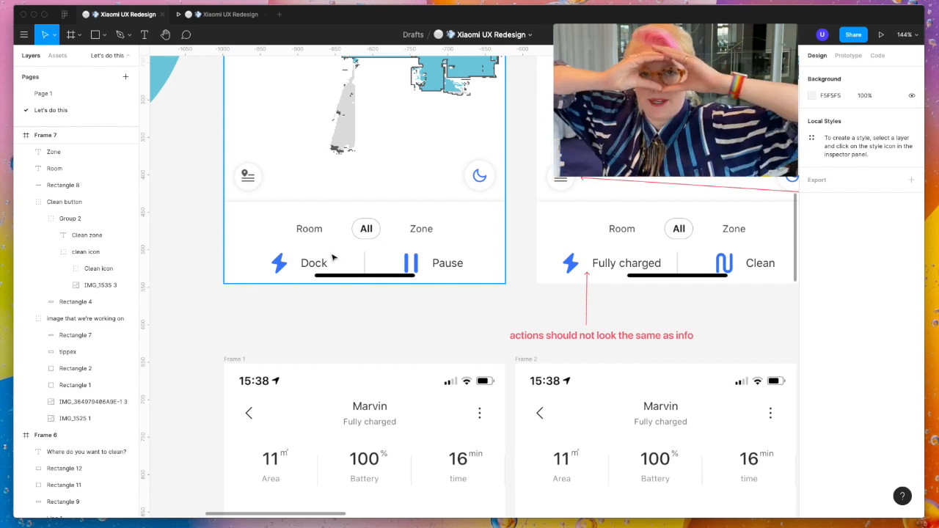
- Draw a 75 × 36 outline rectangle around the Room label in the duplicated room frame and group the two as ROOM
scroll(331, 255, "down", 5)
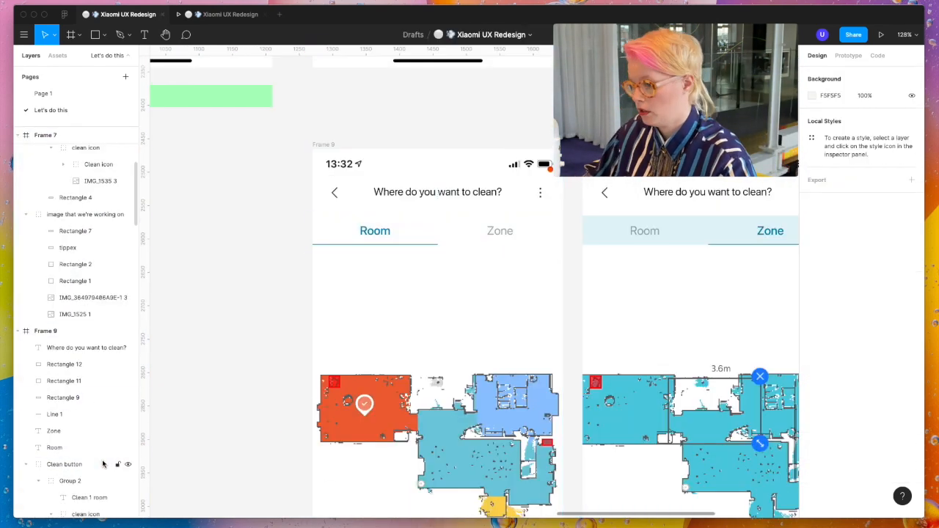
key("r")
left_click_drag(349, 218, 401, 243)
scroll(373, 228, "up", 3)
key("super+g")
double_click(64, 347)
type("ROOM")
key("Return")
- Color the Room label 333333 and center it horizontally inside its pill outline
left_click(811, 386)
left_click(421, 247)
scroll(389, 232, "up", 5)
double_click(388, 233)
left_click(424, 233, "shift")
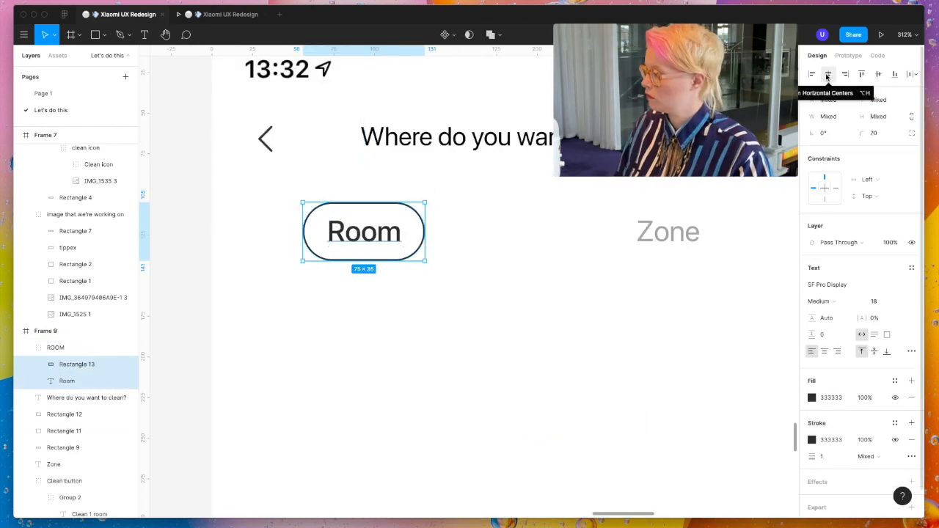
- Set the stroke opacity of the Room pill outline to 30%
left_click(421, 310)
scroll(421, 310, "down", 10)
scroll(440, 311, "up", 4)
left_click(473, 319)
scroll(472, 321, "up", 8)
double_click(471, 321)
left_click(864, 311)
type("30")
scroll(421, 294, "down", 5)
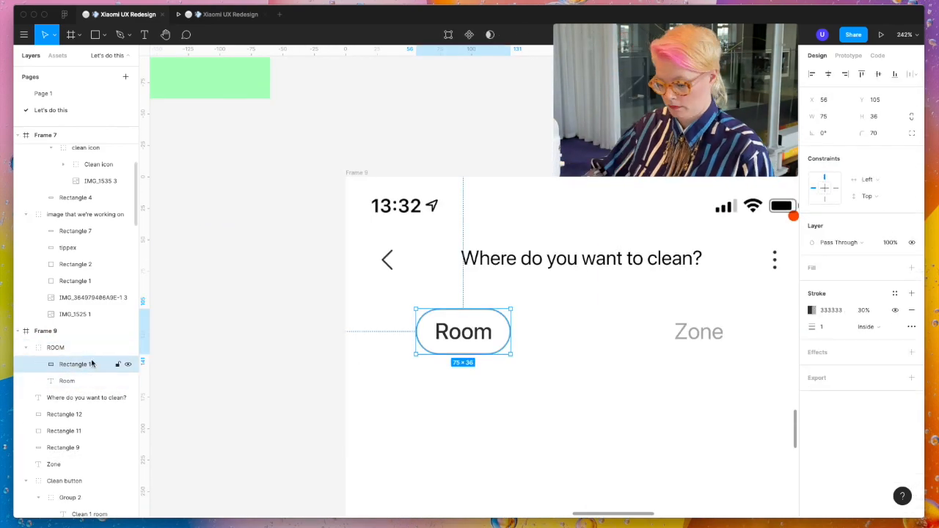
- Add a copy of the pill outline around the Zone label, group them as ZONE, and align the group vertically with ROOM
key("super+v")
key("super+g")
double_click(53, 347)
type("ZONE")
left_click(877, 75)
left_click_drag(173, 290, 587, 371)
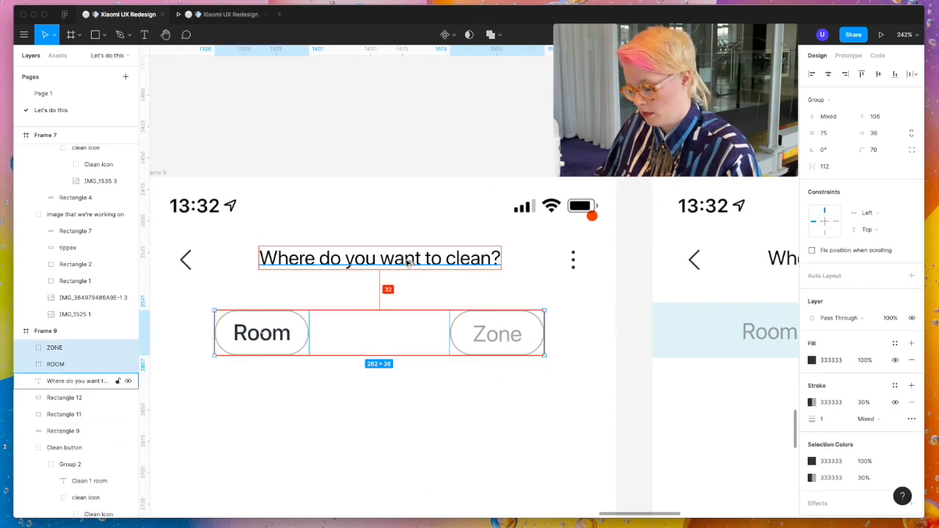
- Delete Rectangle 9 from Frame 9 and set the stroke opacity of the Zone pill outline to 0%
scroll(337, 381, "down", 4)
left_click(64, 432)
key("Delete")
double_click(438, 364)
left_click(888, 245)
left_click(864, 310)
type("0")
- Reduce the gap between the ROOM and ZONE groups to 48 and group them together
left_click_drag(239, 326, 484, 381)
scroll(357, 358, "up", 8)
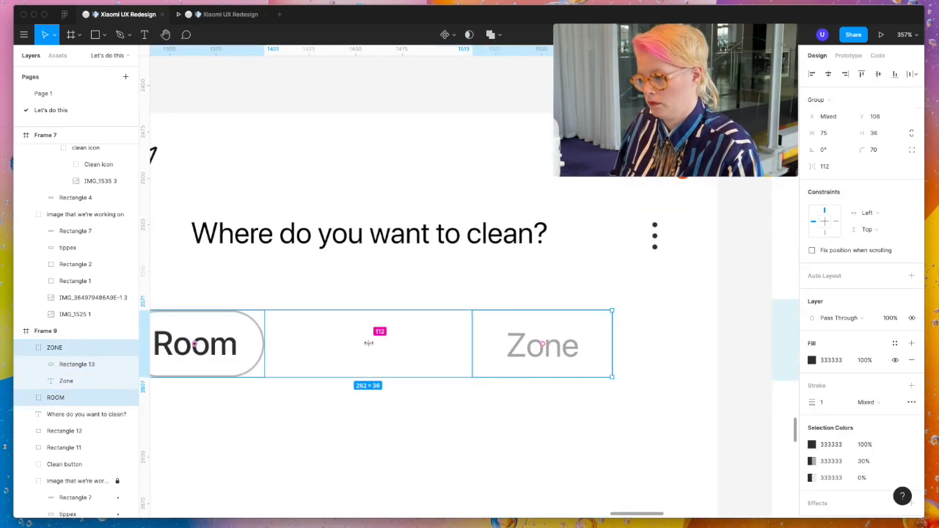
left_click_drag(369, 343, 315, 343)
key("super+g")
left_click(829, 75)
left_click_drag(425, 289, 415, 289)
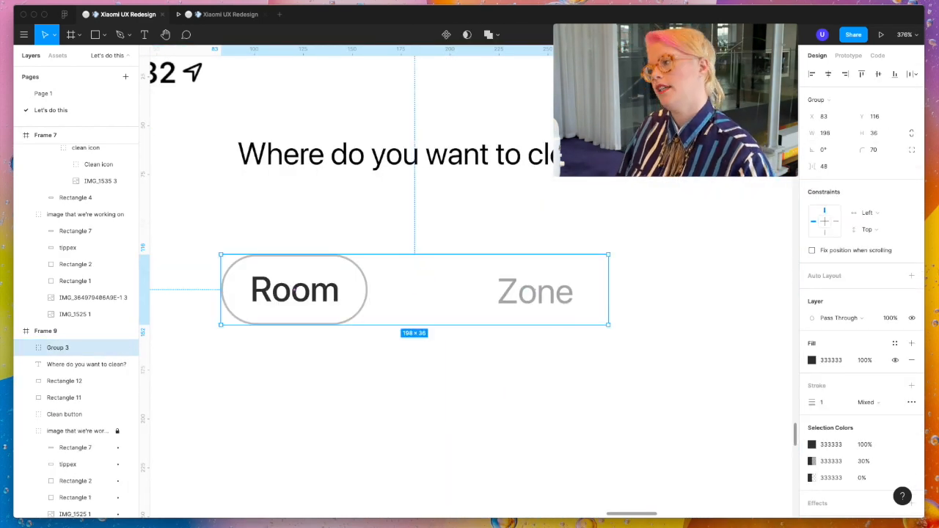
- Center the Room and Zone selector horizontally in Frame 9 and move it down to Y 126
left_click(421, 196)
scroll(421, 197, "down", 5)
left_click(399, 159)
scroll(399, 159, "down", 4)
left_click(828, 74)
key("shift+Down")
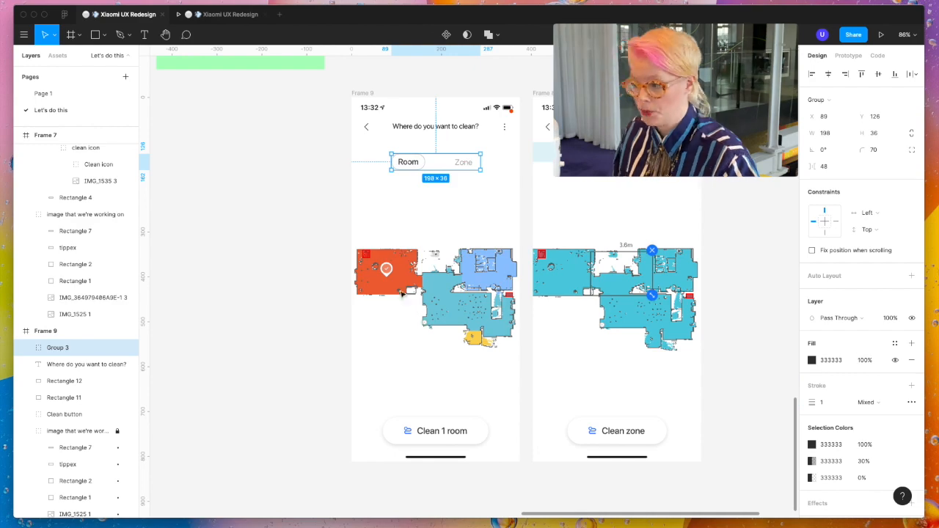
- Replace the old tabs in Frame 8 with a copy of the selector and switch the visible pill outline to Zone
left_click(475, 506)
scroll(476, 507, "down", 1)
left_click(474, 154)
left_click(372, 234)
left_click(419, 156)
key("super+c")
key("super+v")
scroll(664, 159, "up", 5)
left_click(862, 311)
left_click(41, 218)
scroll(663, 233, "down", 4)
- Link the new selector labels between Frames 8 and 9, and link the room on Frame 5's map to Frame 9
left_click(848, 56)
left_click_drag(667, 193, 462, 179)
left_click(388, 192)
left_click(230, 15)
left_click(128, 15)
scroll(448, 293, "down", 5)
left_click(356, 224)
left_click_drag(410, 225, 486, 419)
- Preview the prototype, open the room screen from the map, and switch repeatedly between Room and Zone
left_click(230, 15)
left_click(423, 270)
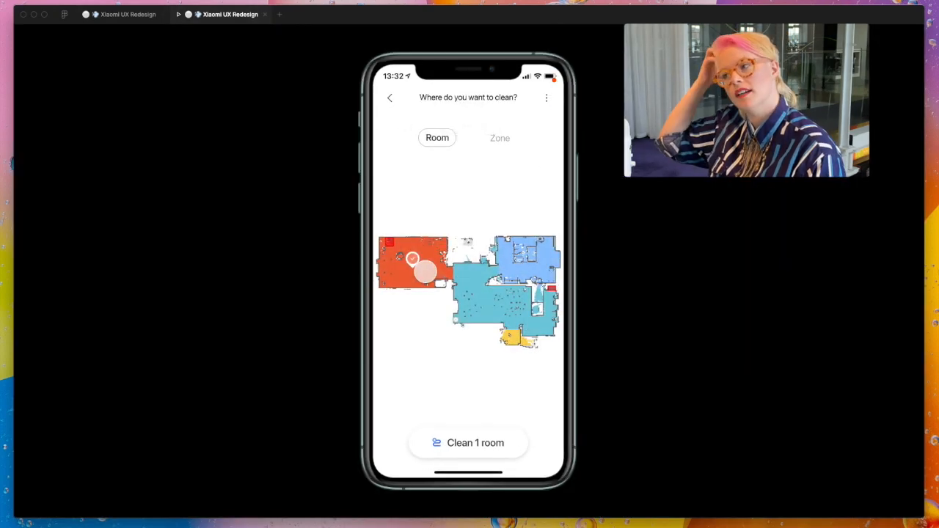
left_click(510, 137)
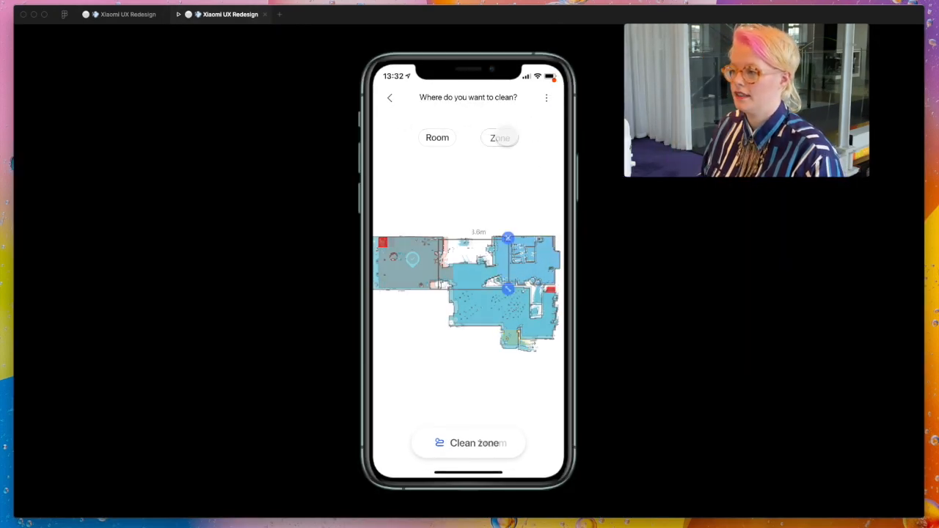
left_click(437, 138)
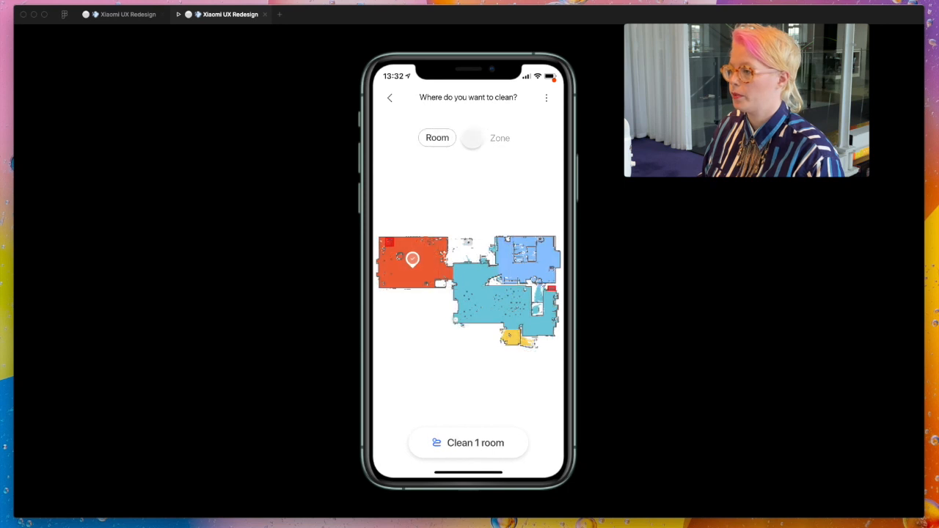
left_click(499, 139)
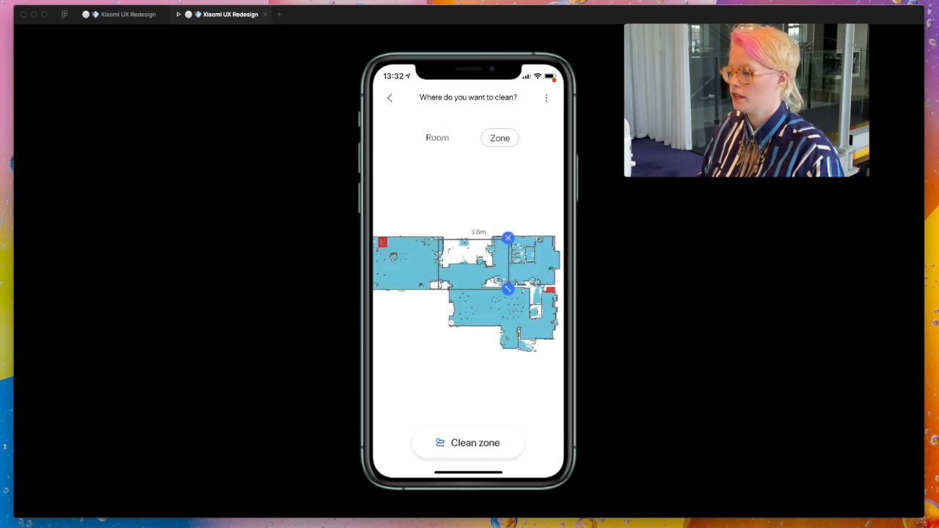
left_click(437, 138)
left_click(500, 137)
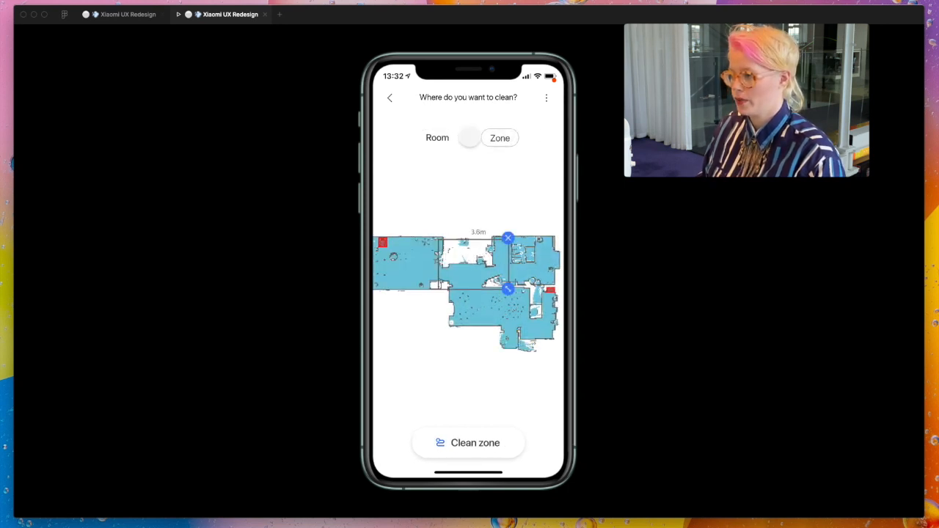
left_click(437, 138)
left_click(499, 138)
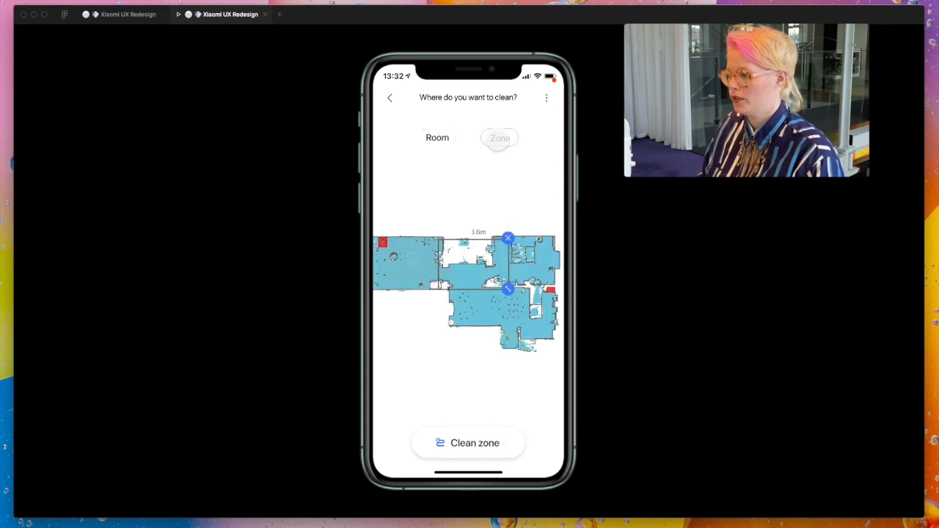
left_click(437, 138)
left_click(500, 138)
left_click(437, 138)
left_click(500, 138)
left_click(438, 138)
left_click(500, 138)
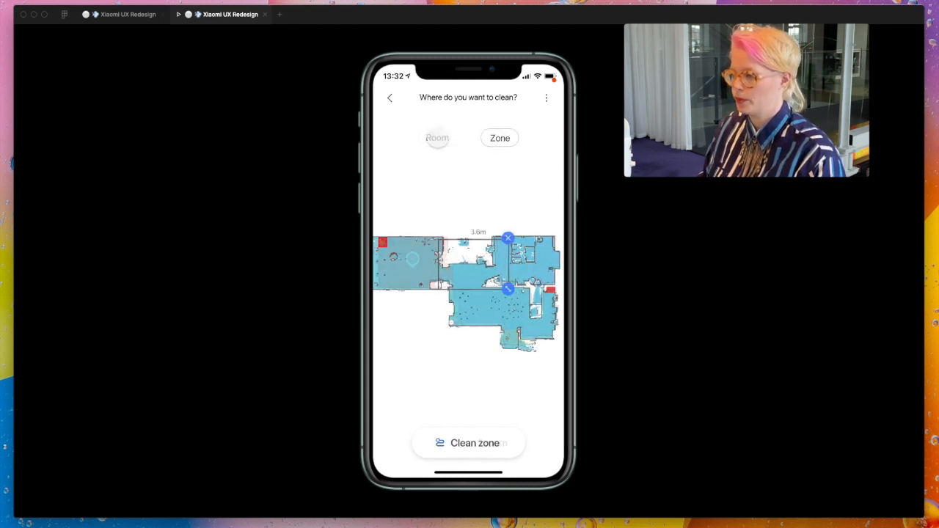
left_click(438, 138)
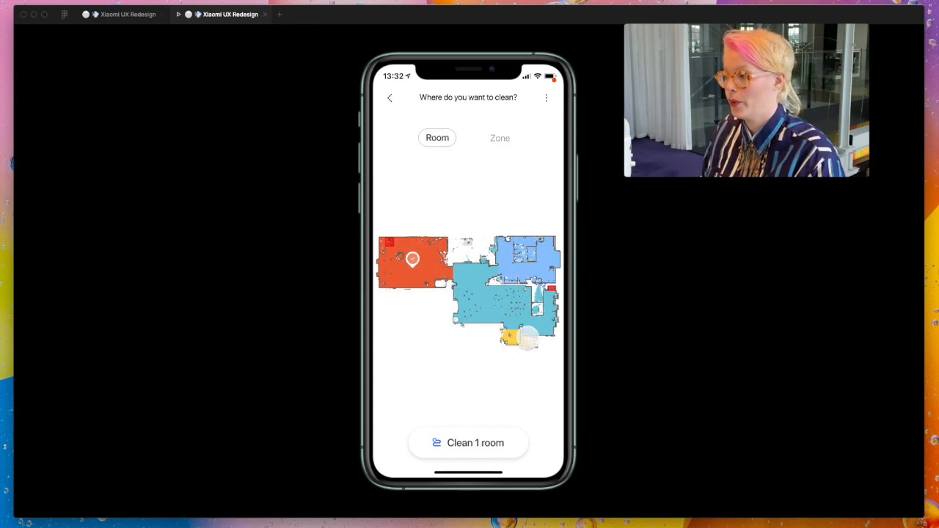
- Recheck the transition between the zone and room screens, test the back arrow, and return to the design file
left_click(491, 139)
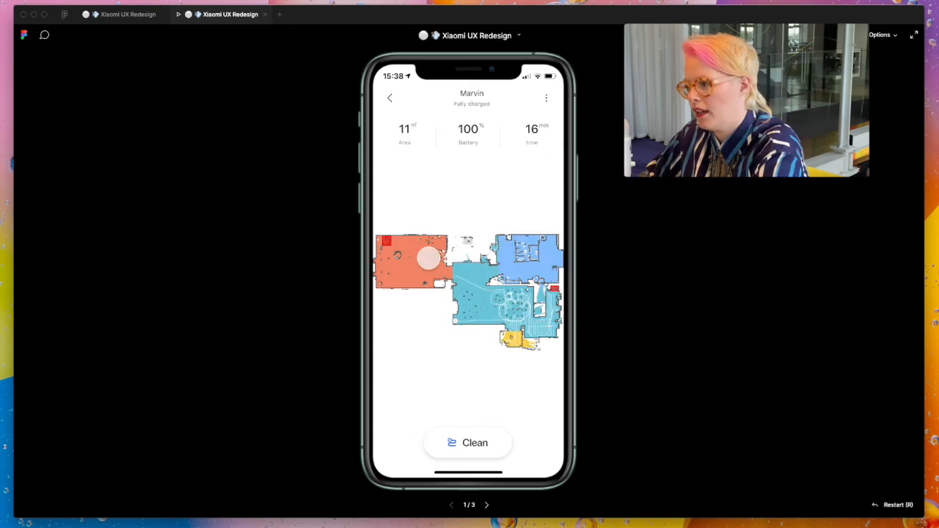
left_click(428, 258)
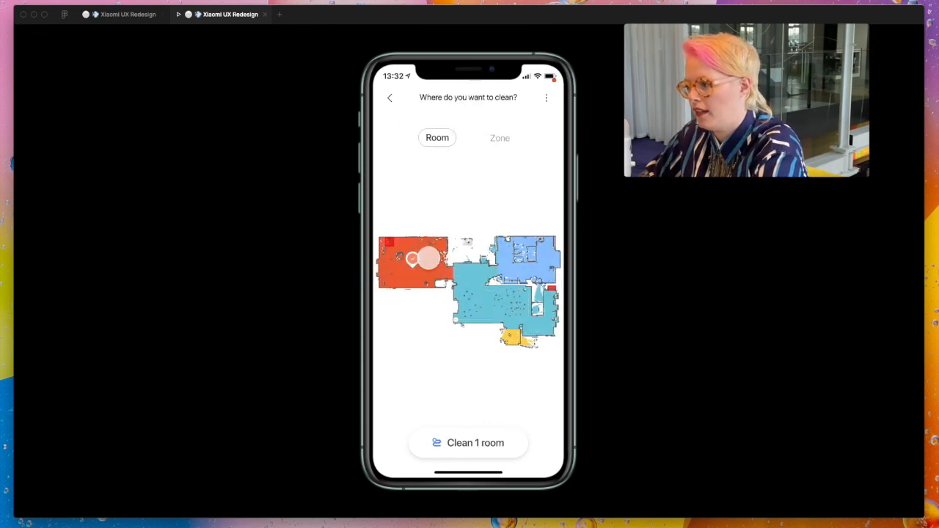
left_click(493, 138)
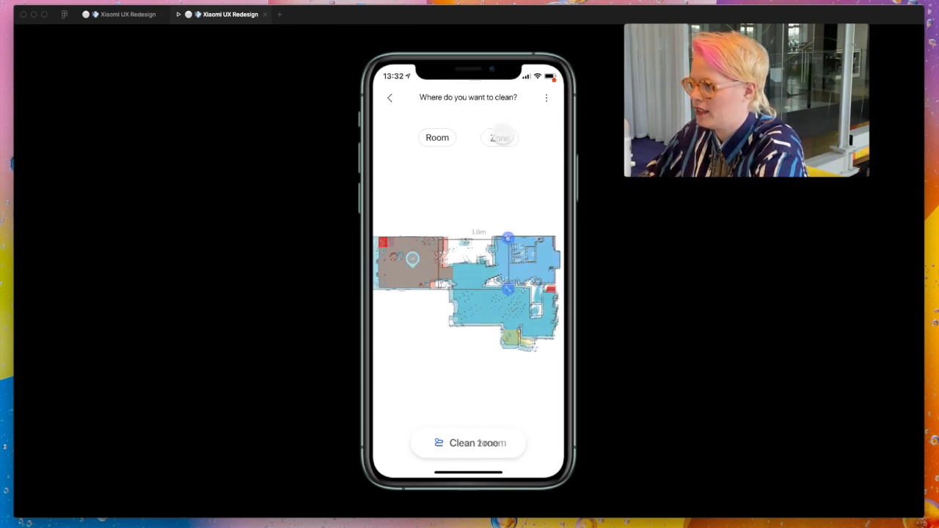
left_click(496, 138)
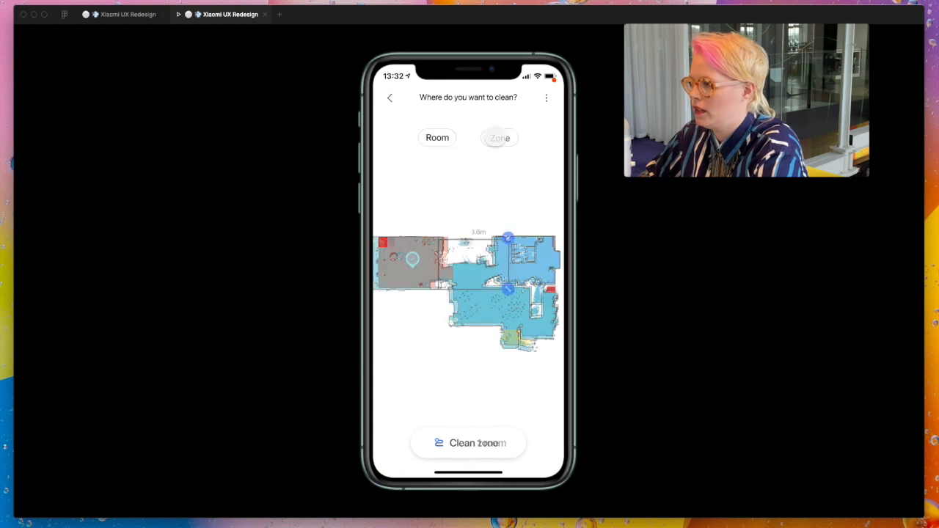
left_click(432, 135)
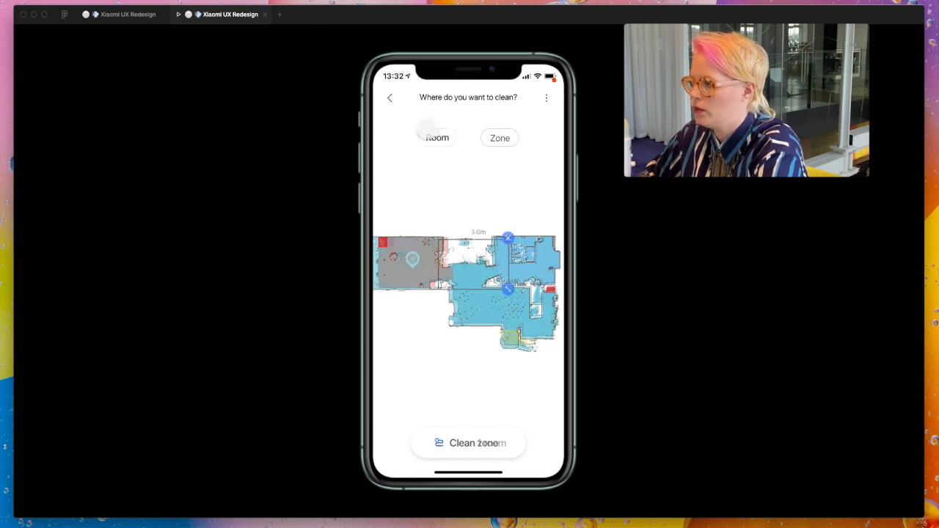
left_click(389, 98)
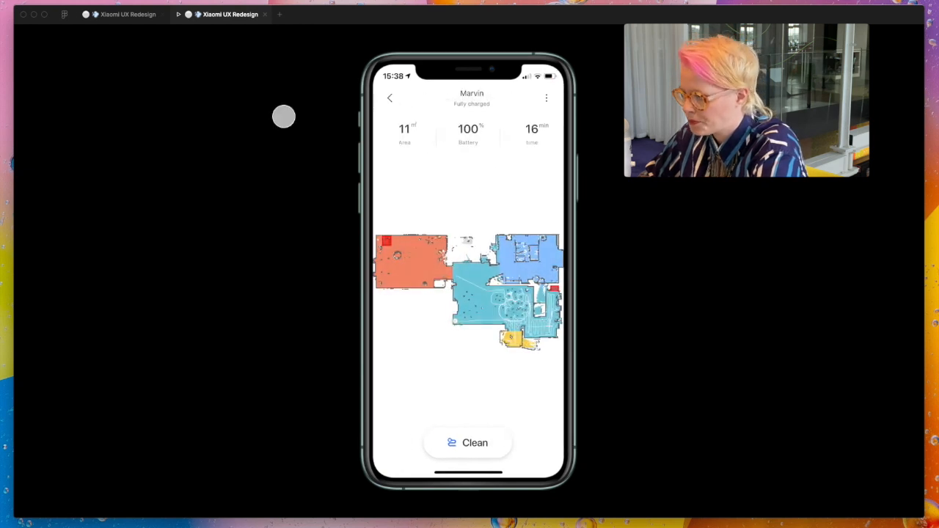
left_click(126, 14)
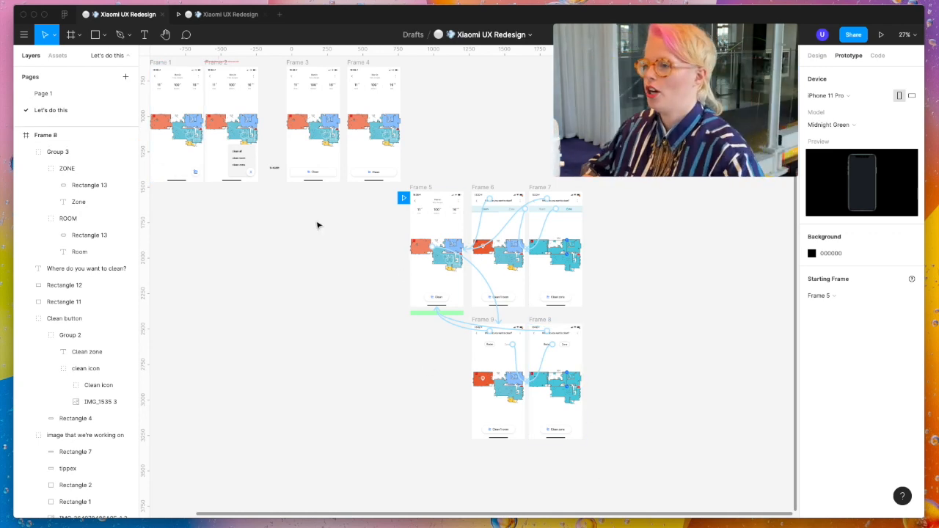
- Compare the controls on the original cleaning and Fully charged screens with the redesigned Frames 5, 9 and 8
scroll(318, 259, "up", 10)
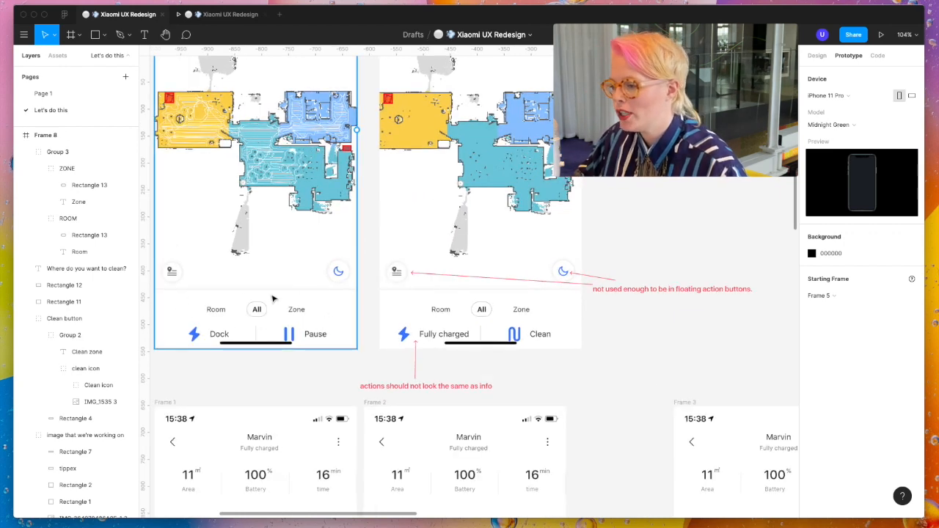
scroll(299, 304, "up", 3)
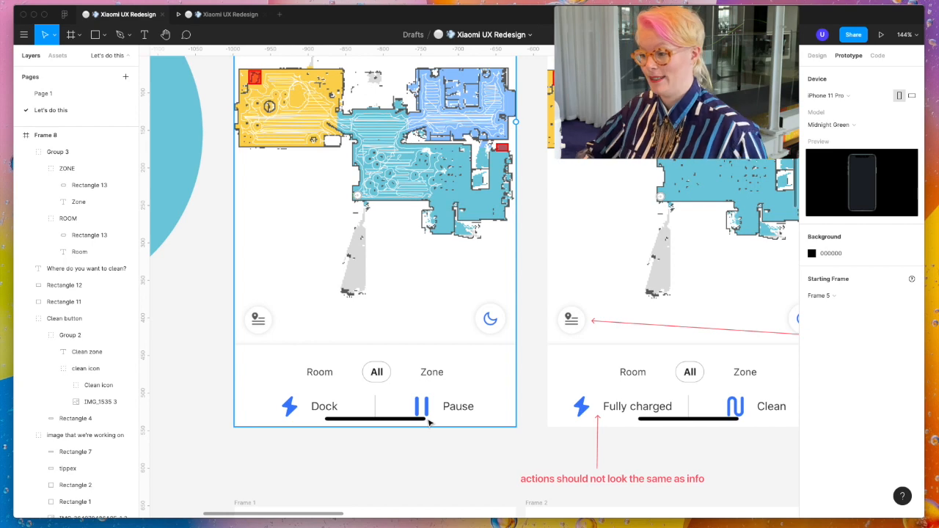
scroll(430, 423, "down", 6)
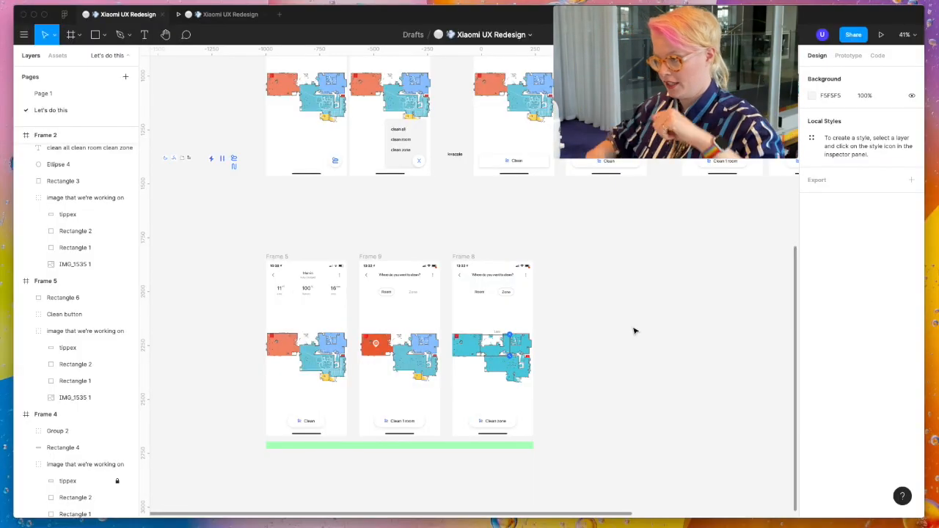
scroll(635, 331, "up", 6)
scroll(437, 337, "up", 5)
scroll(265, 348, "left", 1)
scroll(273, 364, "left", 3)
scroll(282, 381, "up", 1)
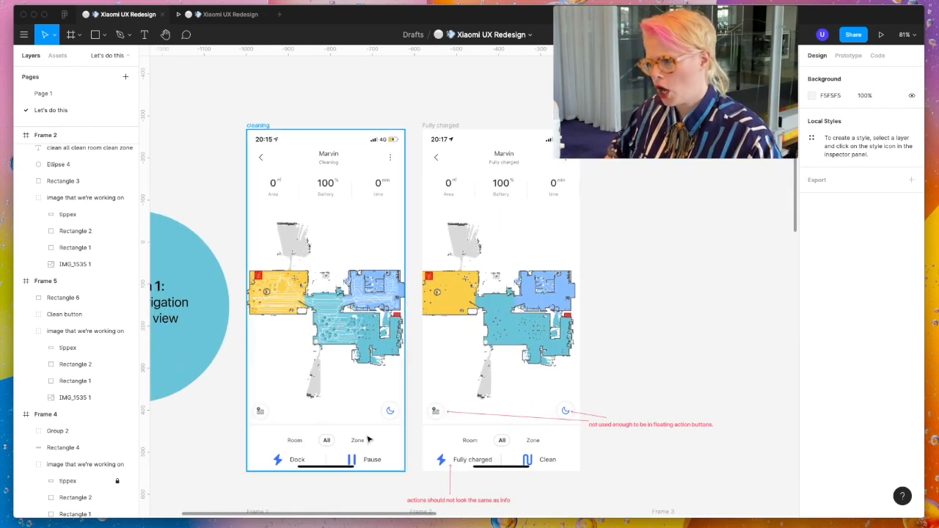
- Duplicate the original cleaning screen's frame to the empty canvas area beside the redesigned Frame 8
left_click(266, 126)
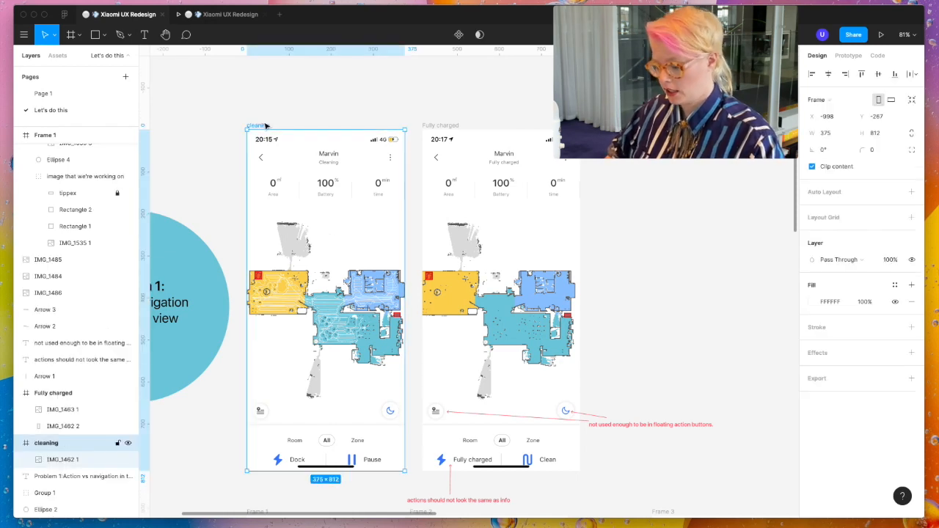
scroll(267, 126, "down", 5)
scroll(267, 127, "down", 10)
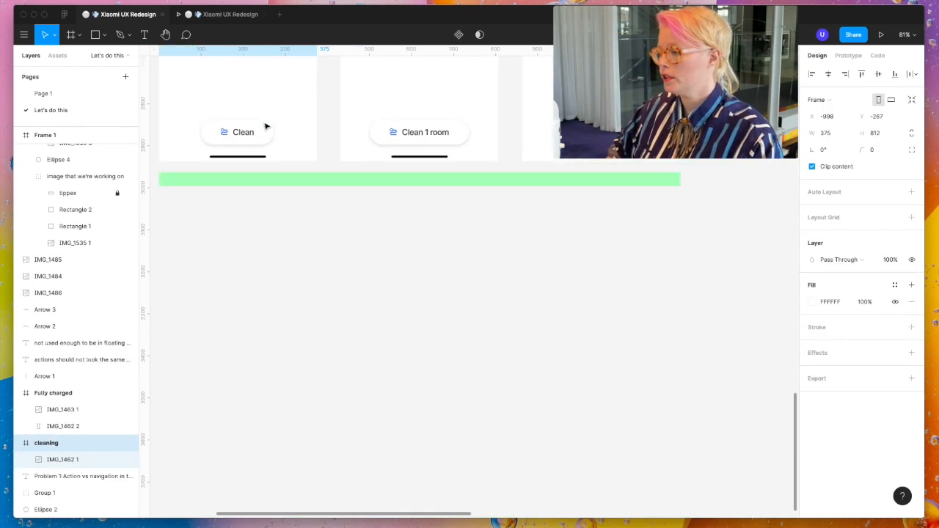
scroll(681, 157, "up", 1)
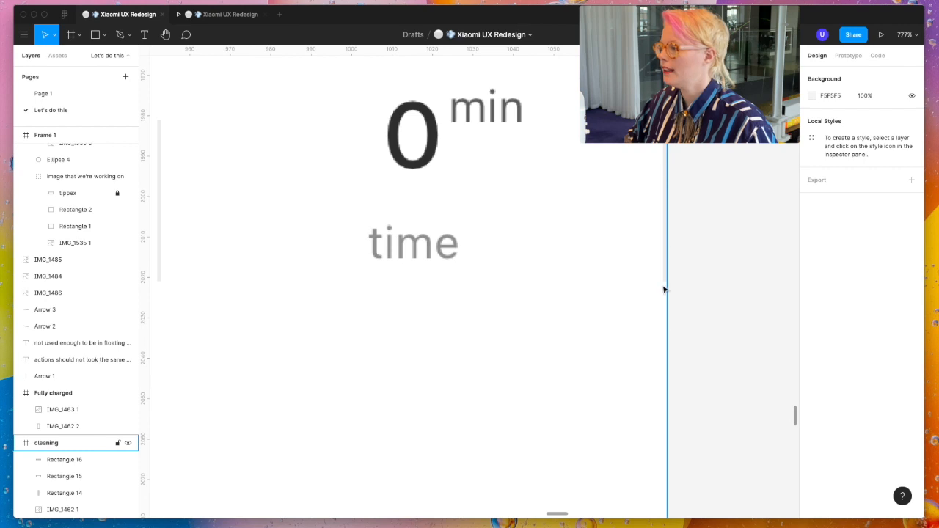
- Cover the leftover divider at the right edge of the copied cleaning screen's stats with a white (FFFFFF) rectangle about 17 × 65
scroll(582, 338, "down", 5)
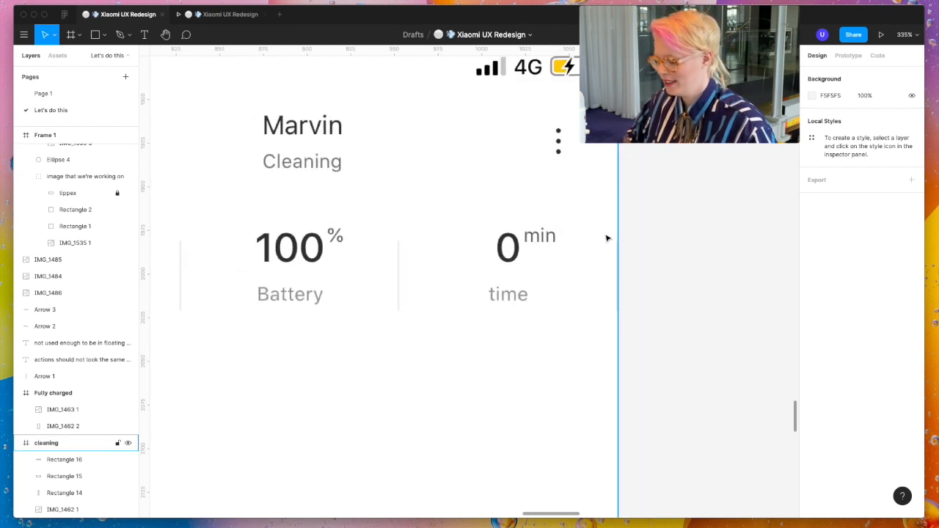
key("r")
mouse_move(605, 229)
left_mouse_down()
mouse_move(617, 323)
mouse_move(634, 342)
left_mouse_up()
left_click(811, 302)
left_click_drag(706, 307, 515, 128)
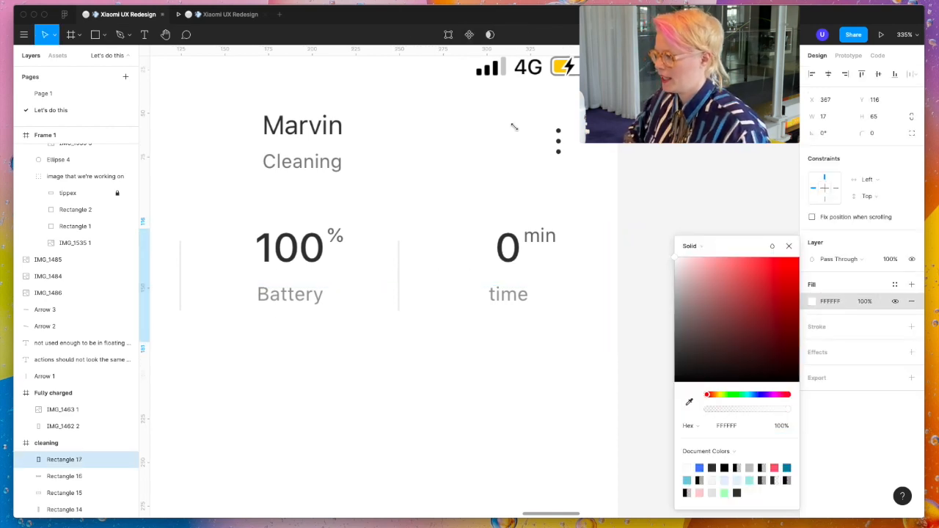
left_click(613, 157)
- Copy the Clean zone button from Frame 8 into the new cleaning frame
scroll(613, 157, "down", 5)
scroll(680, 191, "down", 3)
scroll(679, 191, "right", 2)
scroll(679, 191, "down", 5)
scroll(679, 190, "up", 2)
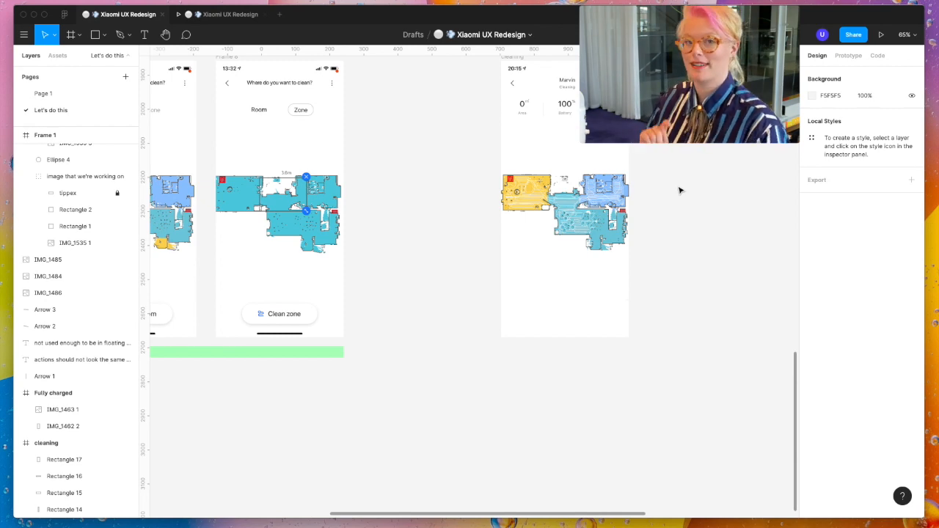
scroll(325, 262, "up", 5)
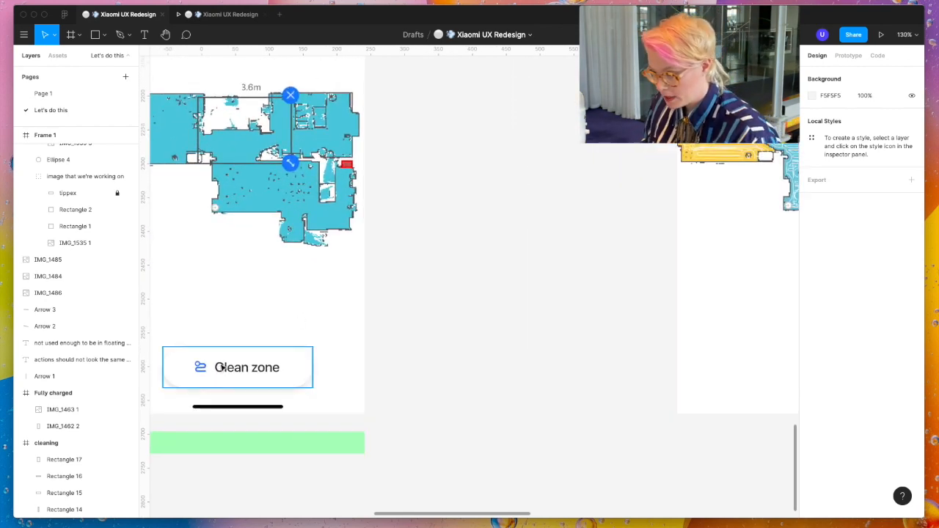
left_click(238, 369)
scroll(237, 370, "right", 10)
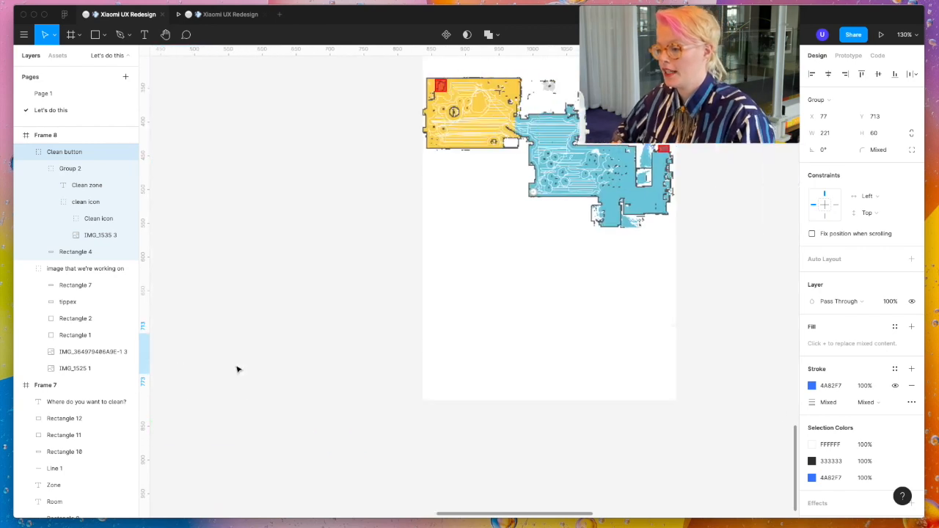
scroll(302, 204, "up", 2)
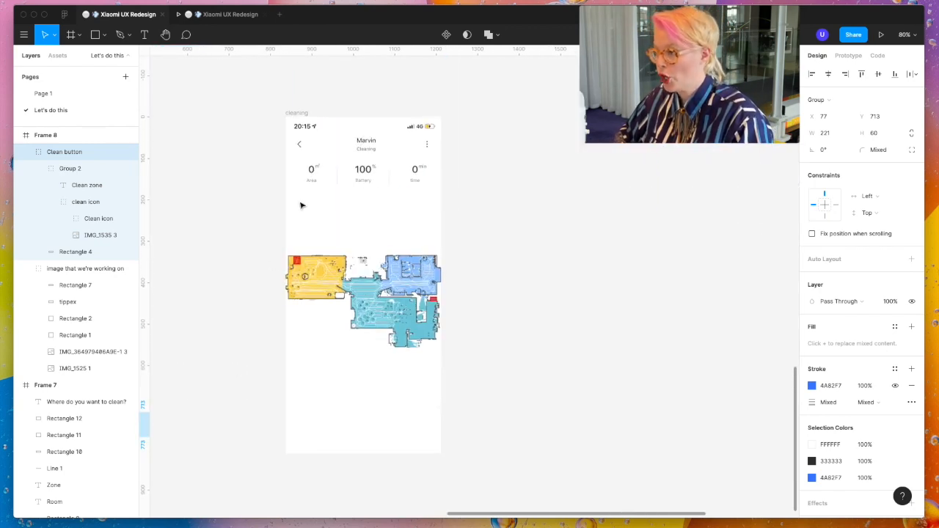
left_click(305, 112)
key("ctrl+v")
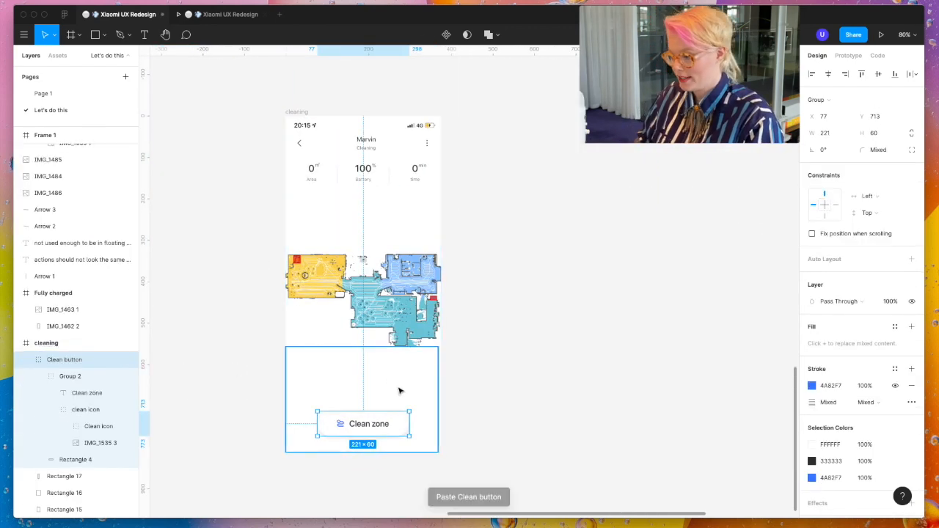
- Duplicate the Clean zone button beside itself in the cleaning frame and narrow both pill backgrounds, the right one to about 171 wide
scroll(382, 407, "up", 5)
left_click_drag(382, 433, 323, 431)
double_click(372, 435)
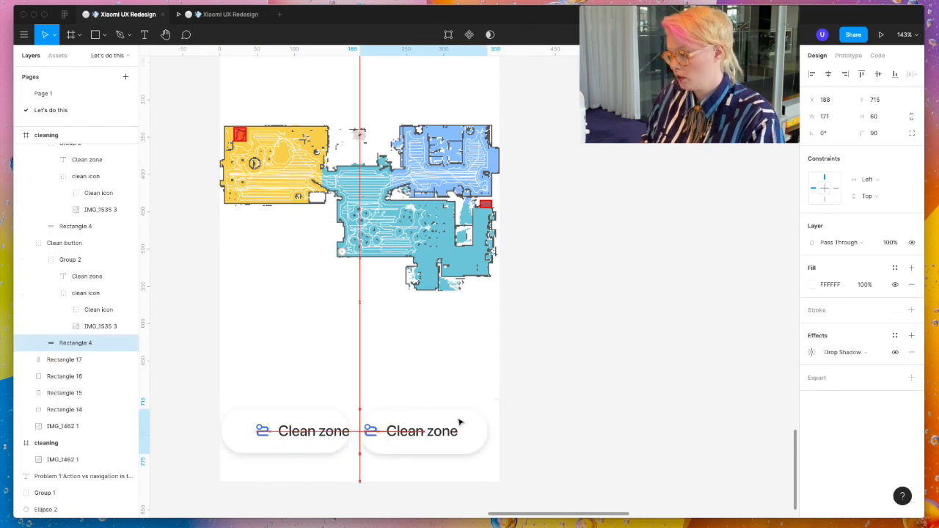
left_click_drag(461, 421, 463, 423)
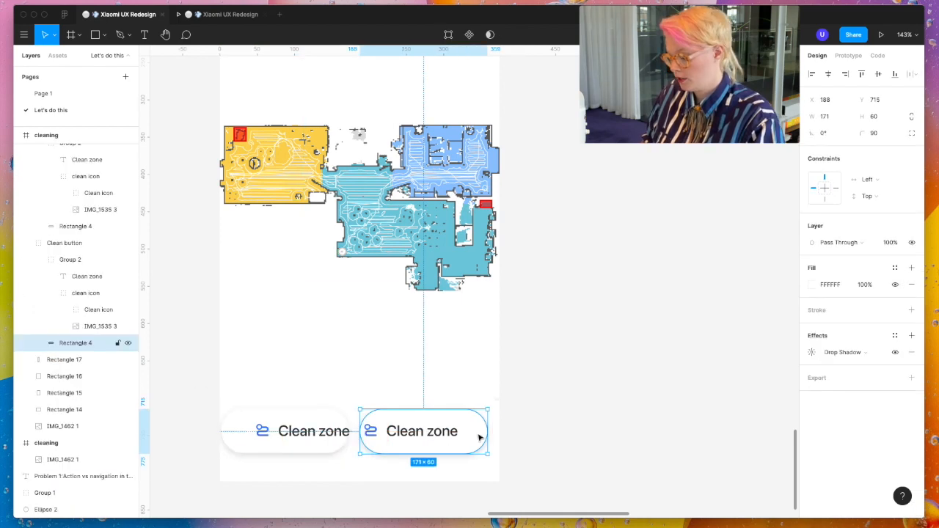
- Fit the two pills evenly within the cleaning frame's width and recentre the icon and label inside the left one
scroll(479, 436, "up", 5)
scroll(484, 437, "up", 1)
key("alt")
scroll(513, 443, "left", 8)
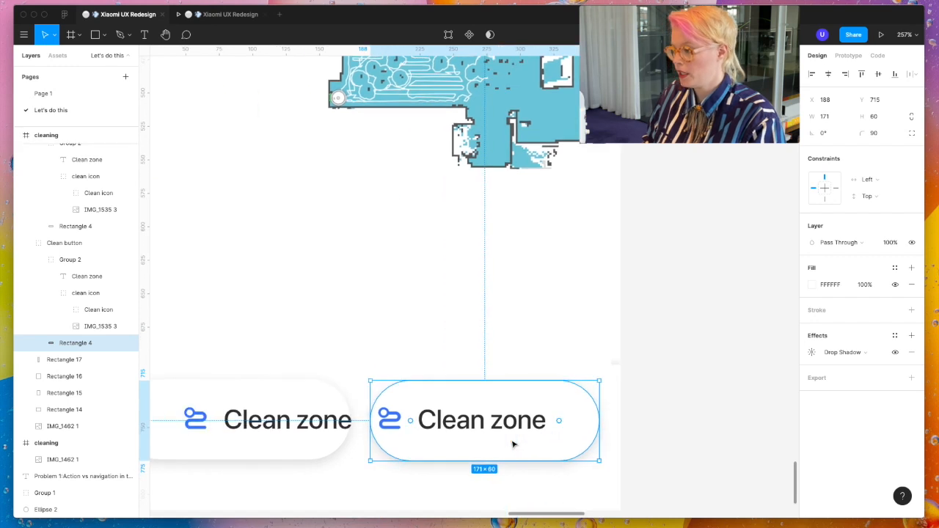
left_click(416, 398)
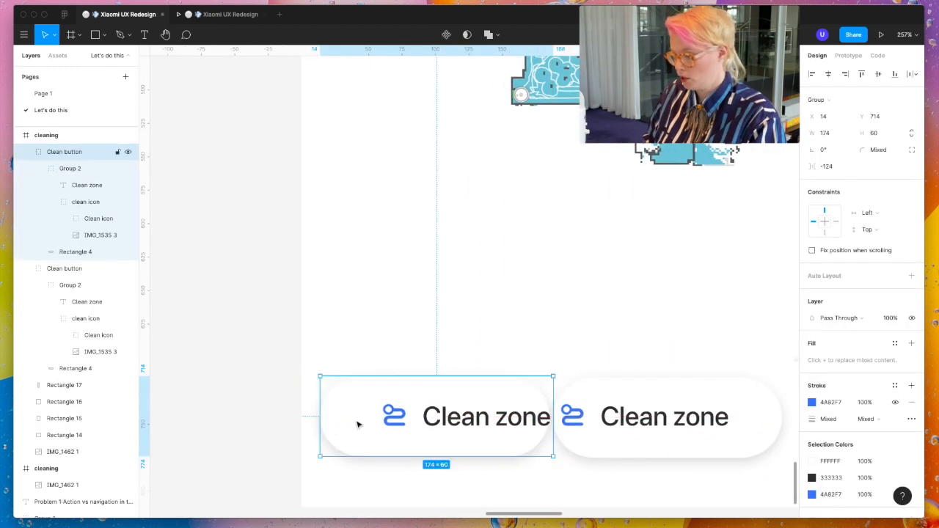
double_click(448, 419)
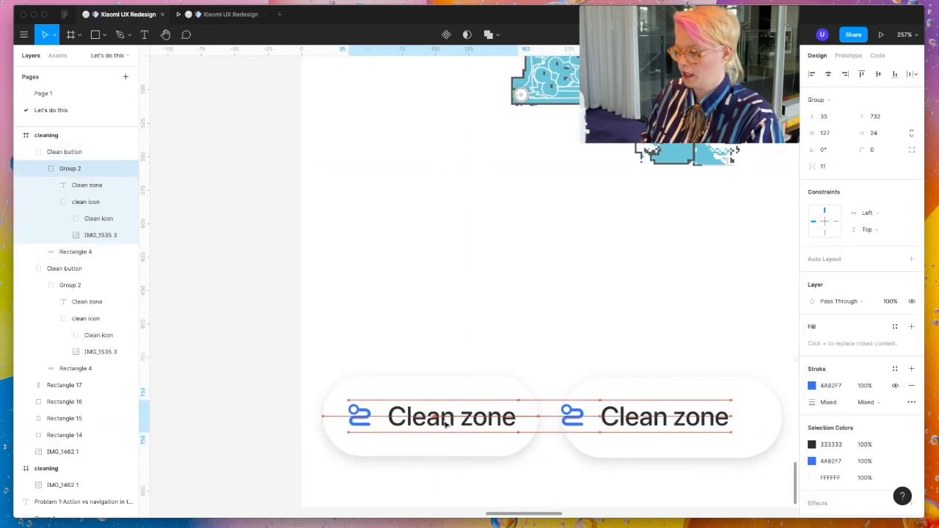
left_click_drag(454, 424, 451, 424)
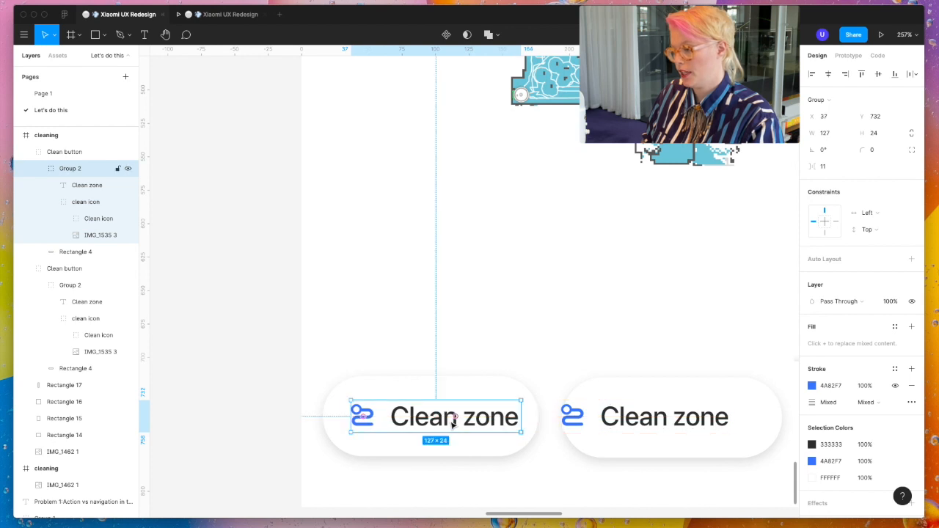
- Change the left button's label to "Dock" and the right button's label to "Pause"
left_click(453, 424)
double_click(420, 417)
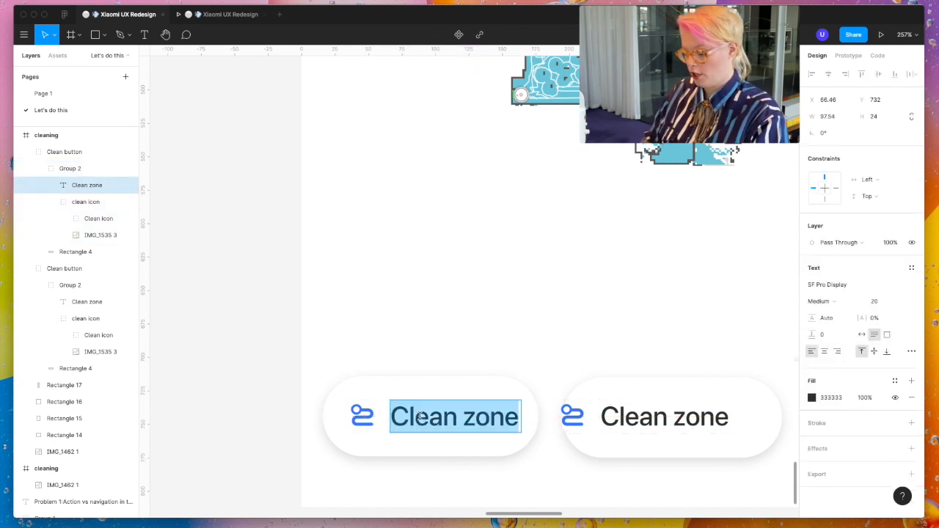
type("Dock")
double_click(651, 422)
scroll(652, 424, "right", 5)
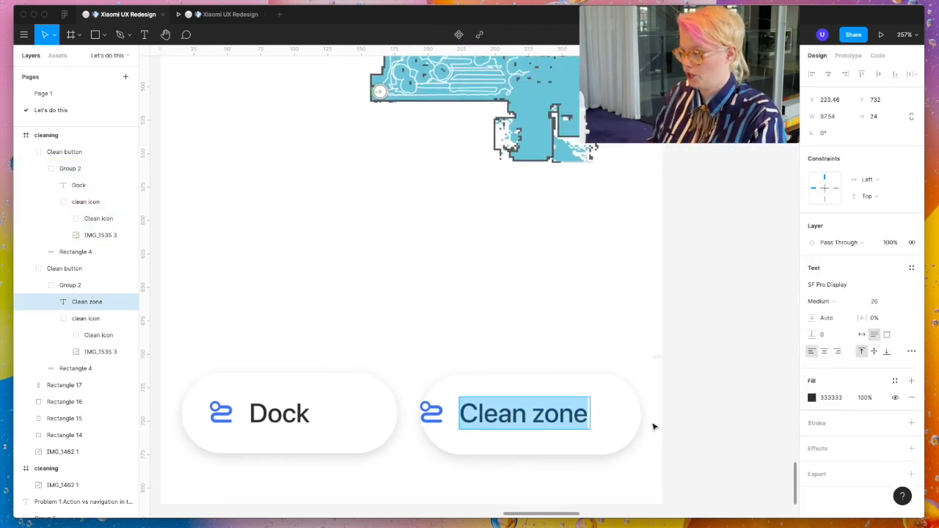
type("Pause")
key("Escape")
key("Escape")
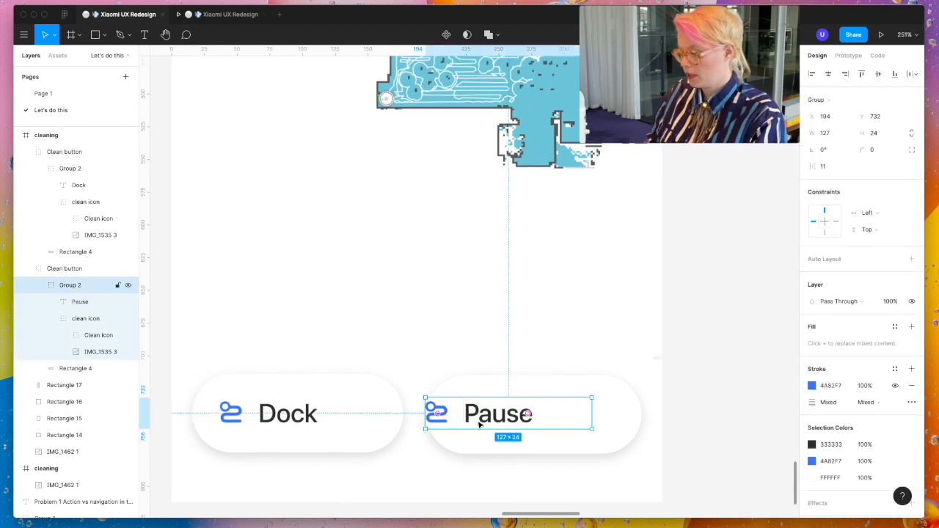
- Set the Pause label to auto width and centre its icon-and-label group horizontally on the pill background
left_click(480, 424)
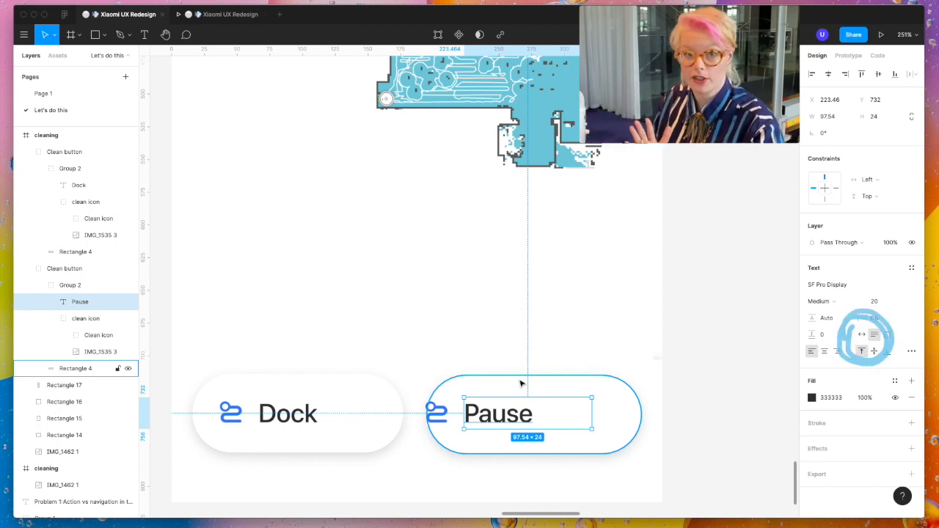
left_click(862, 335)
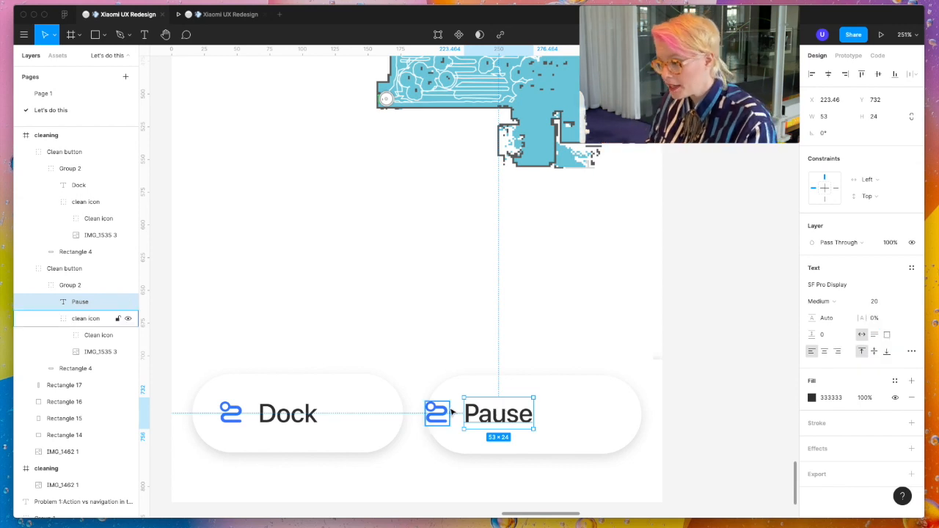
left_click(549, 416)
left_click(441, 414, "shift")
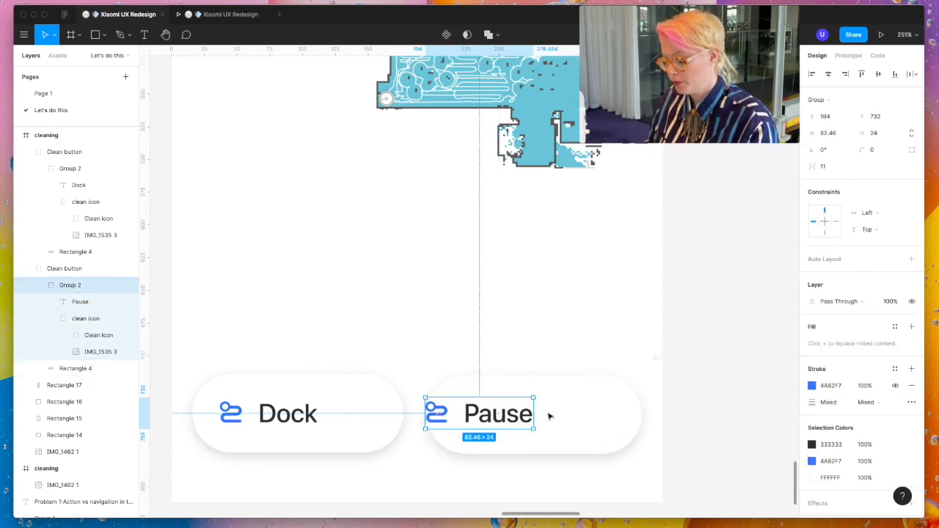
left_click(827, 74)
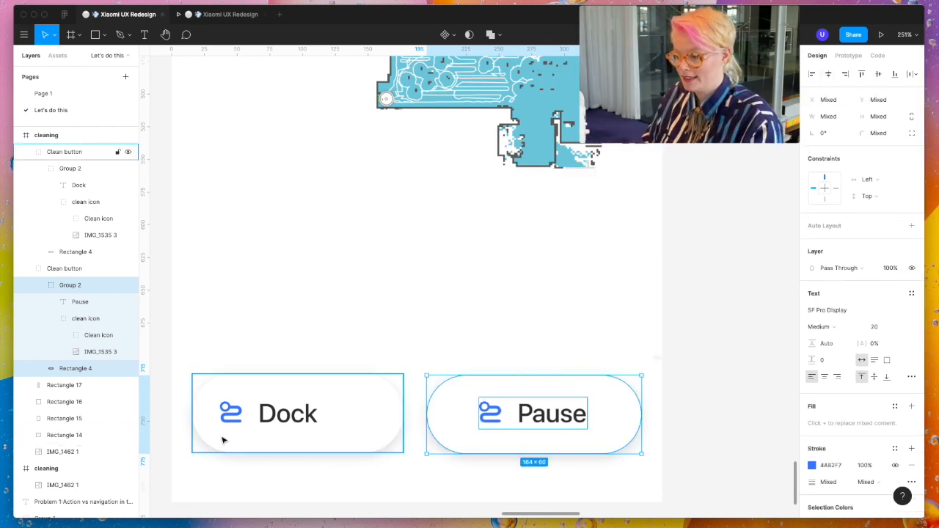
- Set the Dock label to auto width and centre its icon-and-label group horizontally on the pill background
left_click(265, 418)
left_click(320, 395, "shift")
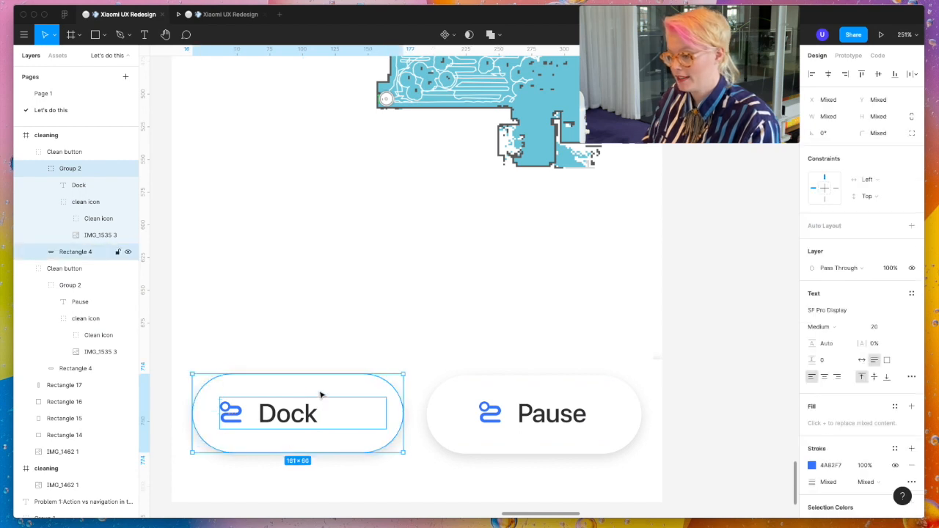
left_click(829, 75)
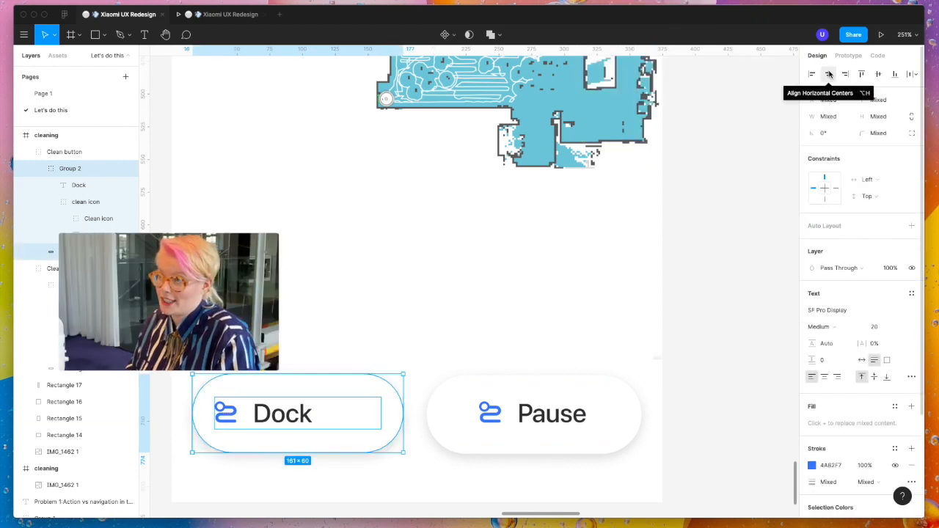
double_click(308, 418)
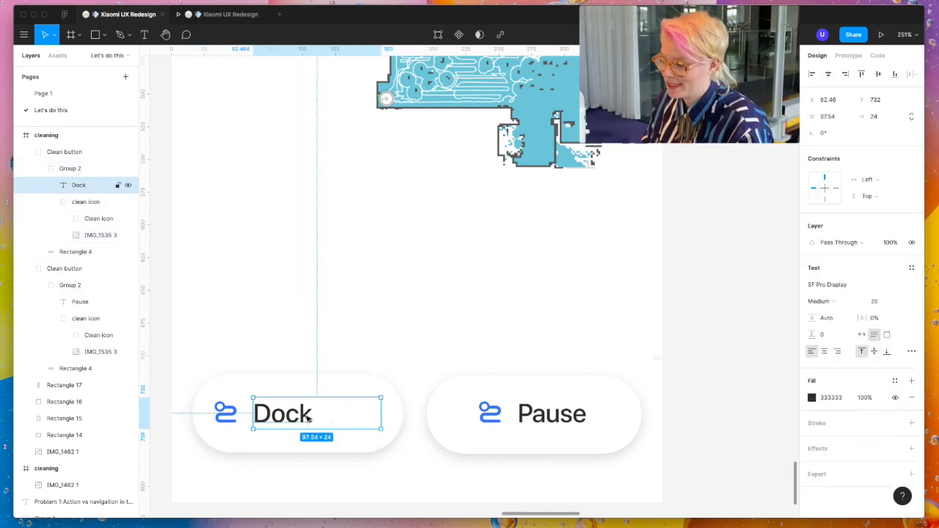
left_click(862, 334)
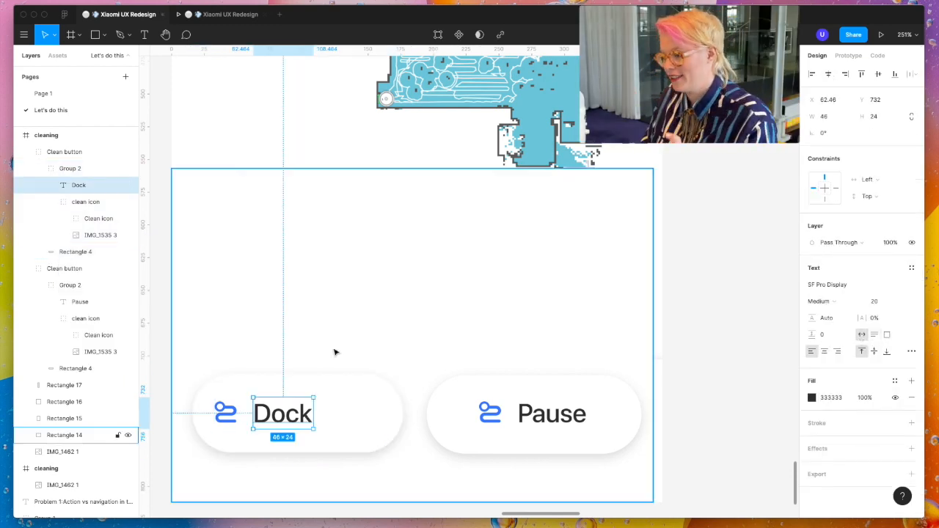
left_click(222, 421, "shift")
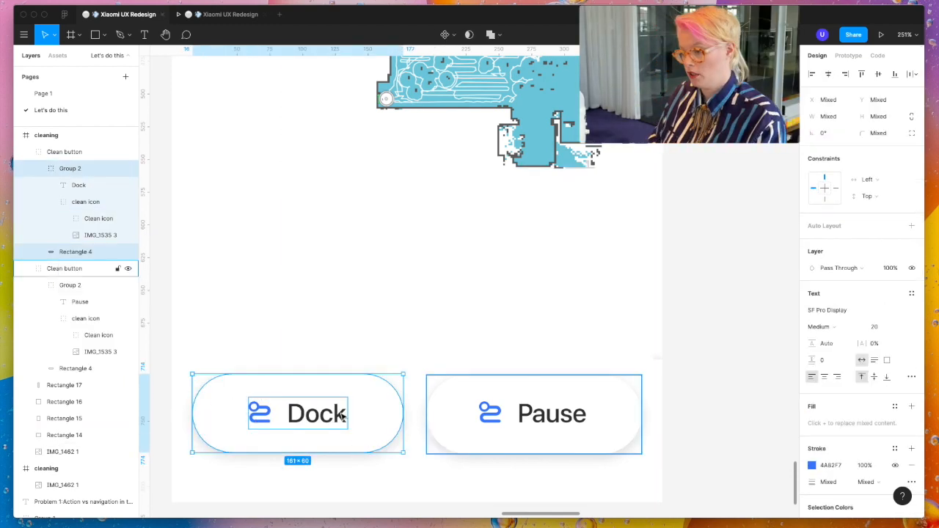
scroll(342, 416, "down", 5)
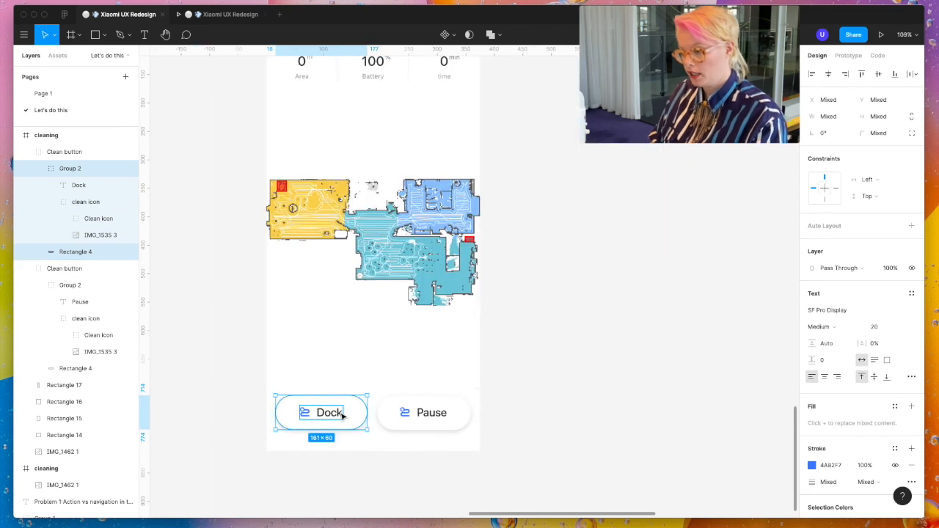
- Copy the lightning-bolt dock icon and the pause icon and paste them into the cleaning frame above the buttons
scroll(343, 417, "left", 3)
scroll(342, 416, "down", 5)
left_click(294, 336)
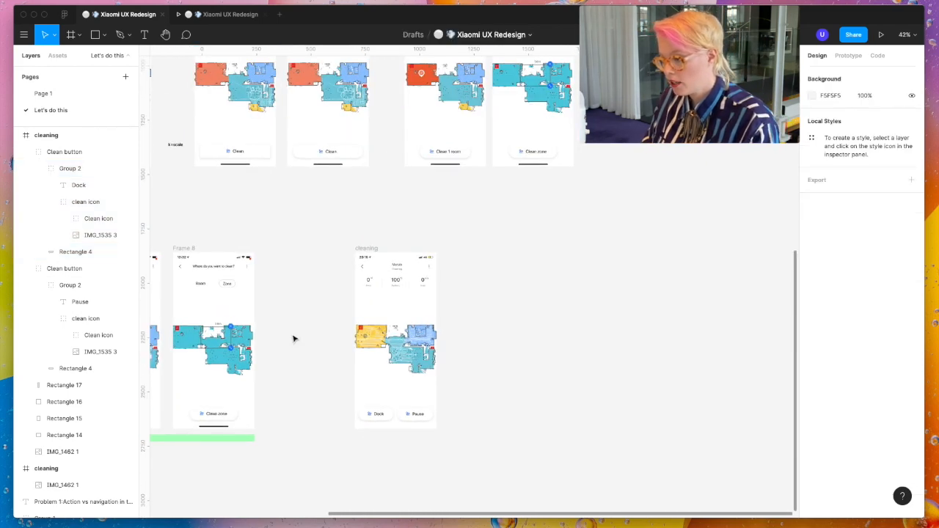
scroll(294, 338, "left", 5)
scroll(427, 442, "up", 10)
left_click_drag(417, 280, 471, 357)
key("super+c")
key("super+v")
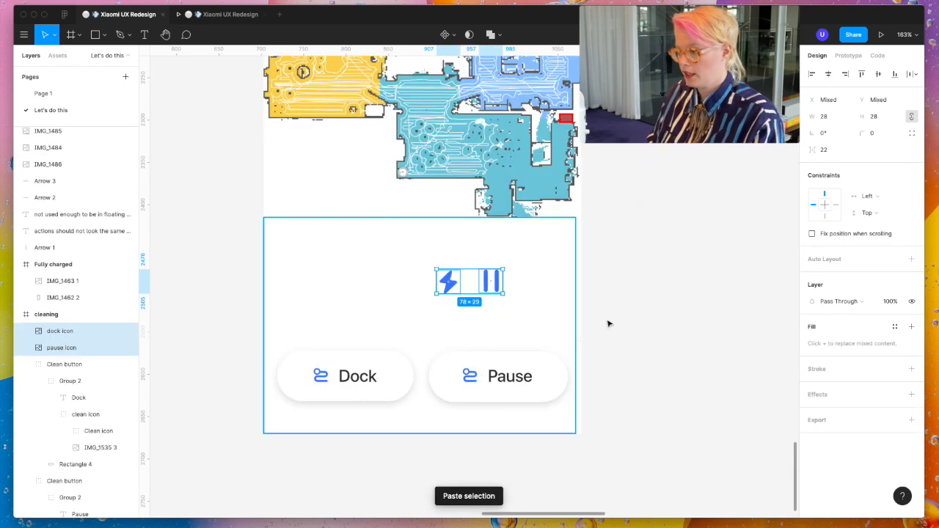
left_click(636, 317)
- Delete the clean icon from the Dock button and put the lightning-bolt dock icon in its place
left_click(323, 370)
double_click(323, 375)
double_click(323, 379)
key("Delete")
left_click_drag(448, 281, 320, 376)
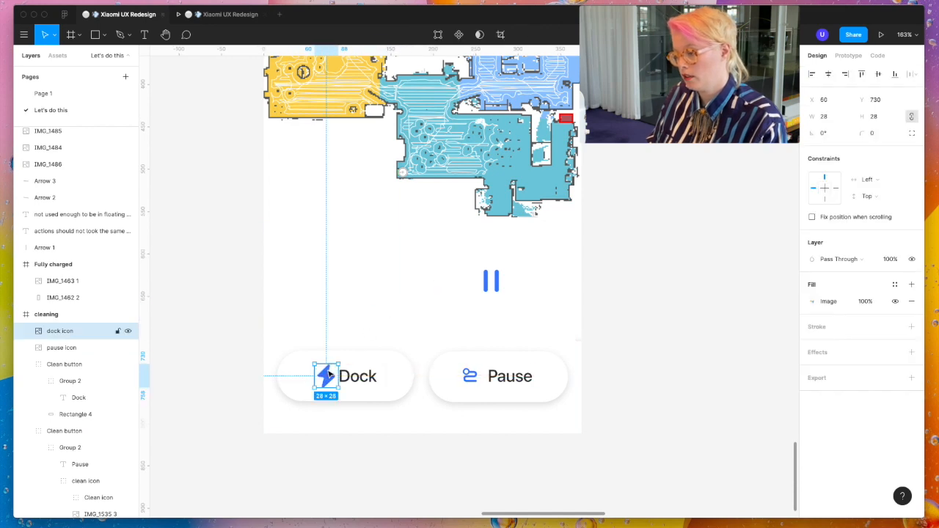
- Scale the dock icon down proportionally to 14 × 14 beside the Dock label
scroll(350, 353, "up", 5)
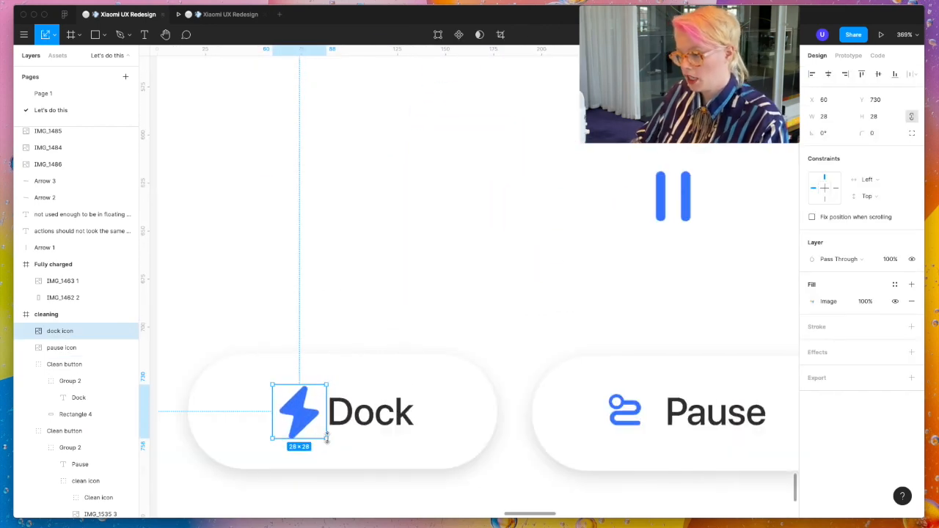
left_click_drag(326, 438, 303, 423)
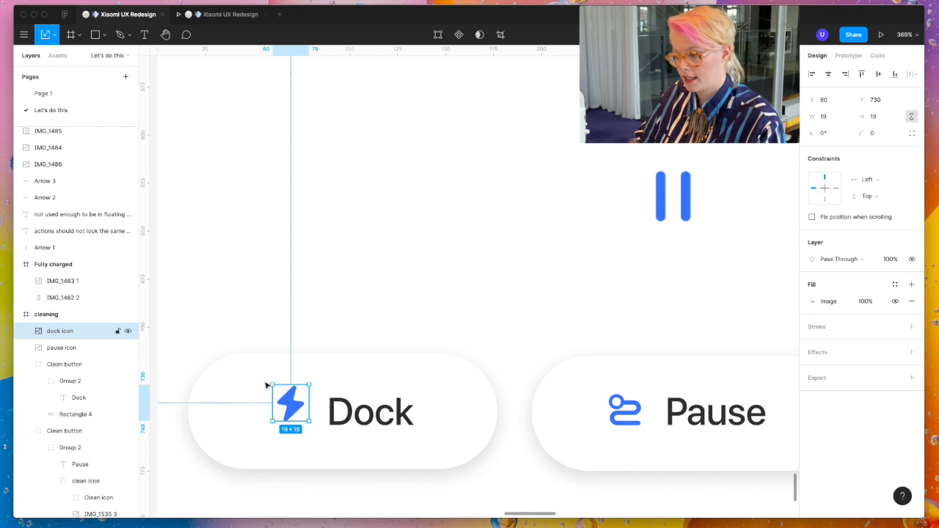
left_click_drag(270, 383, 279, 394)
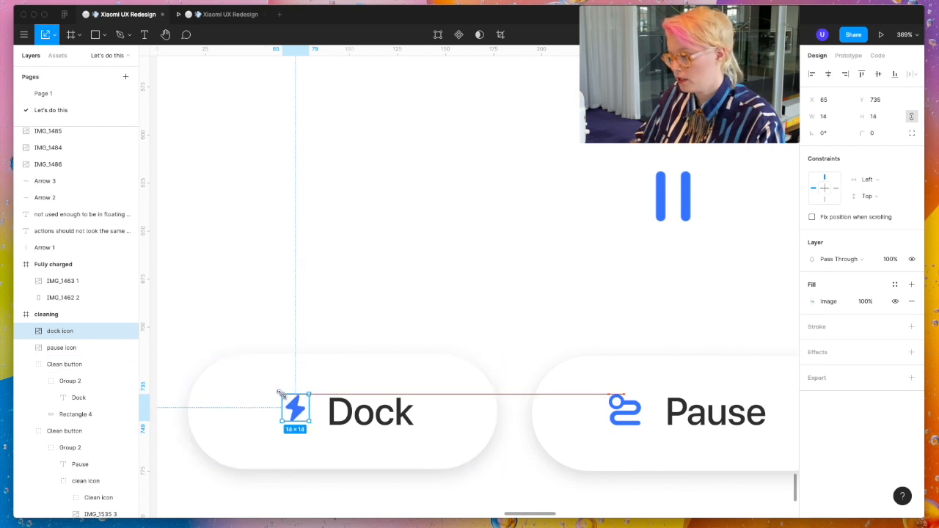
- Crop the empty edge off the clean icon's image on the Pause button, reducing it to about 15.22 × 17.68
left_click(620, 420)
double_click(621, 420)
scroll(620, 420, "up", 5)
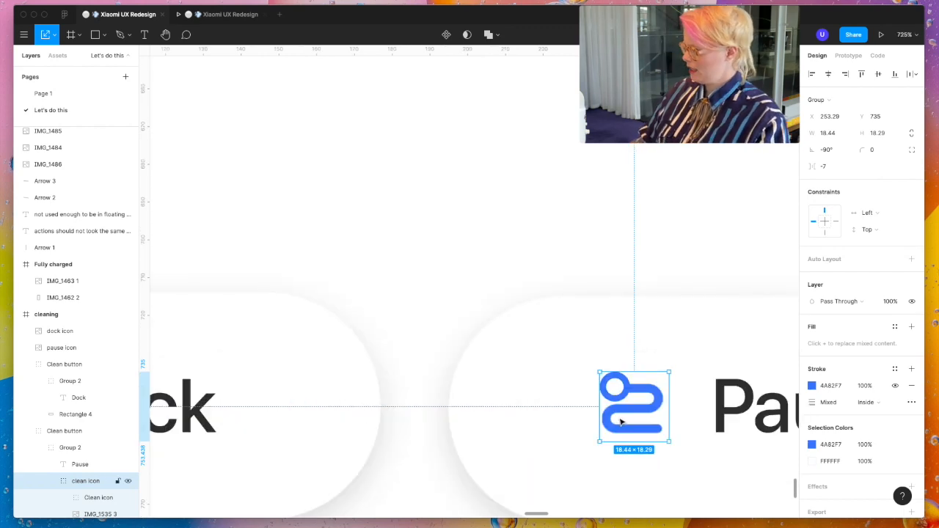
scroll(621, 422, "down", 3)
scroll(621, 422, "left", 2)
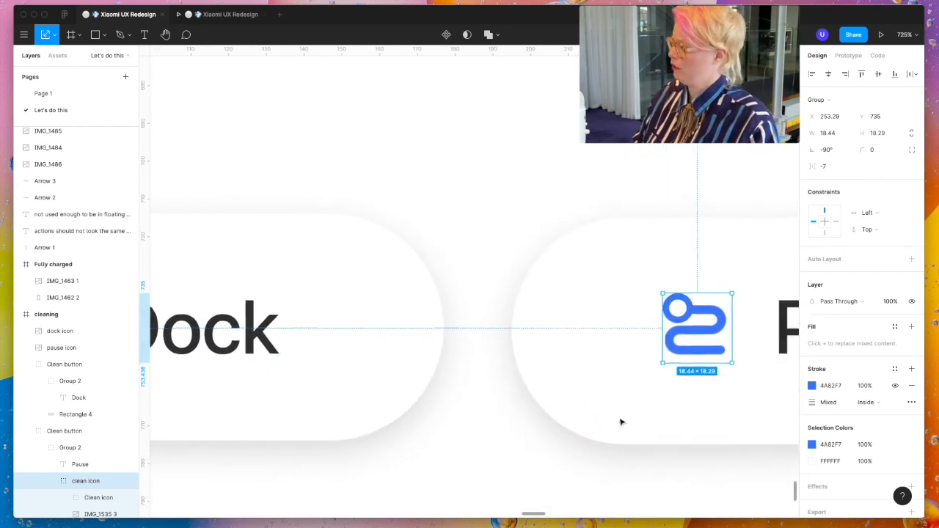
double_click(718, 342)
scroll(719, 342, "up", 8)
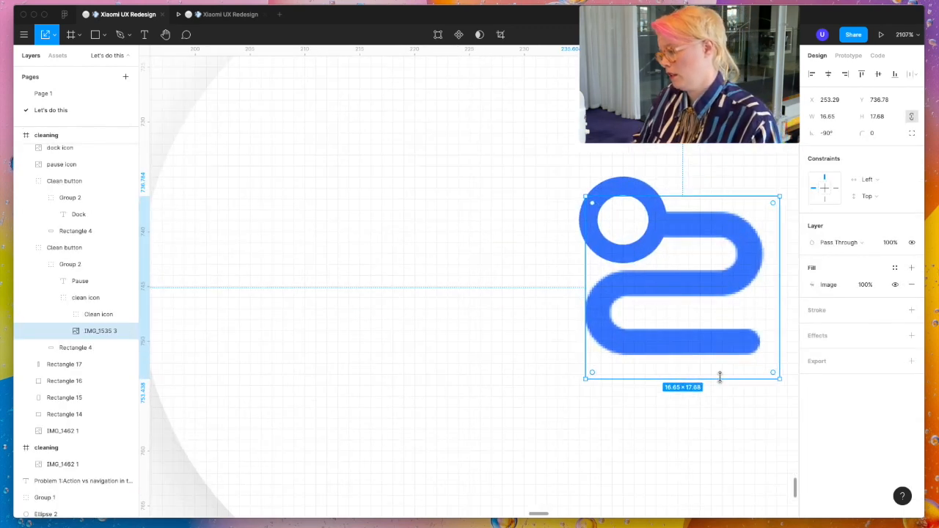
left_click_drag(720, 366, 719, 372)
double_click(719, 370)
left_click(815, 285)
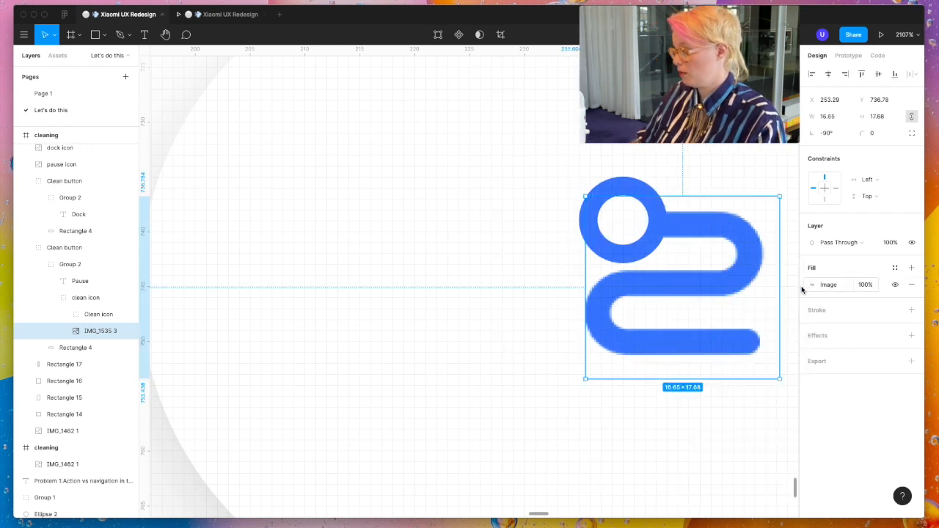
scroll(706, 308, "right", 3)
double_click(530, 377)
left_click_drag(530, 380, 530, 364)
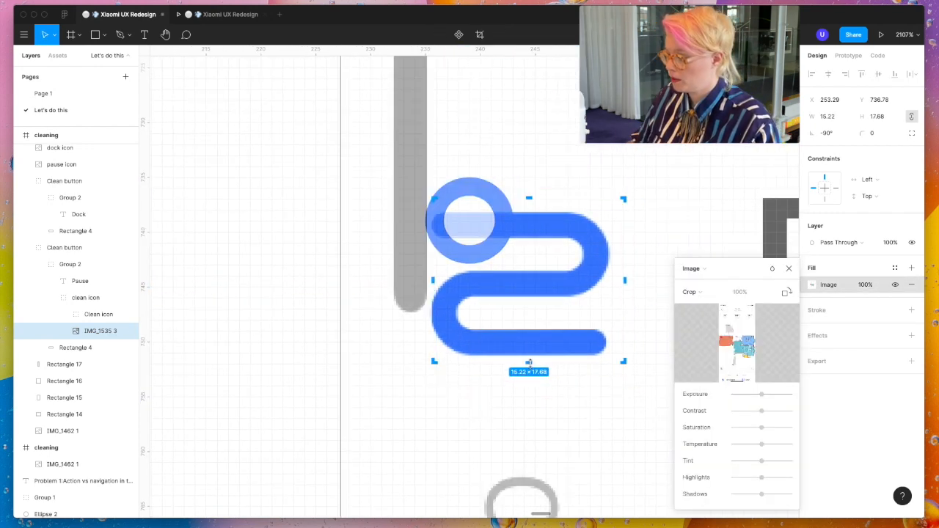
key("Escape")
key("Escape")
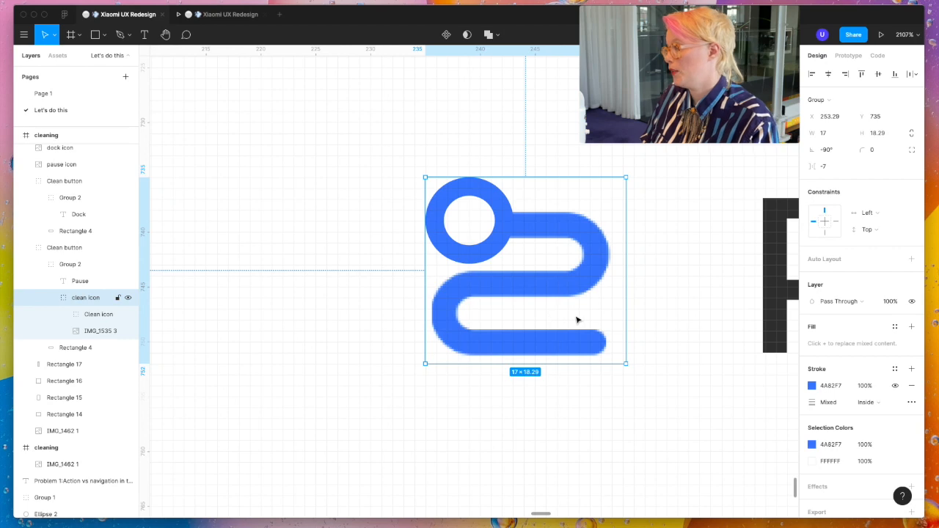
- Scale the lightning-bolt dock icon up proportionally to a height of 17
scroll(577, 320, "down", 2)
scroll(577, 320, "down", 5)
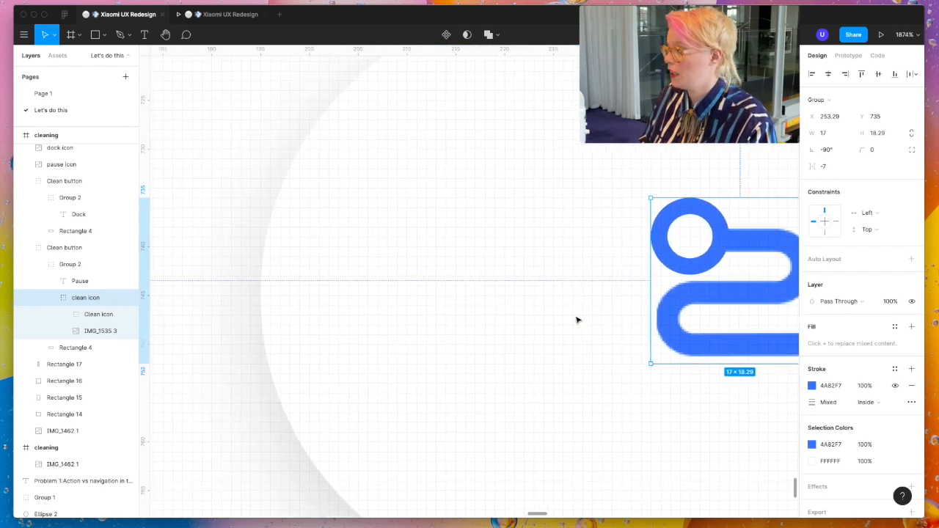
scroll(576, 320, "left", 2)
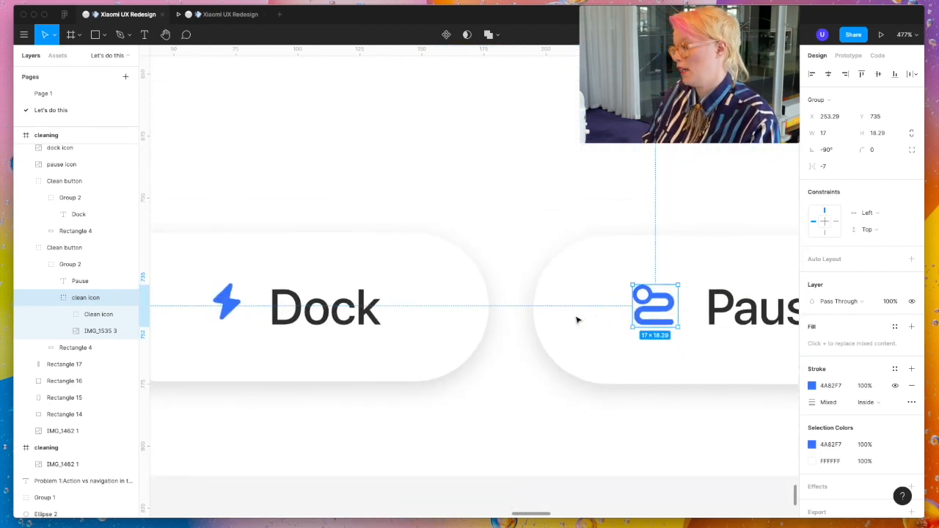
left_click(326, 302)
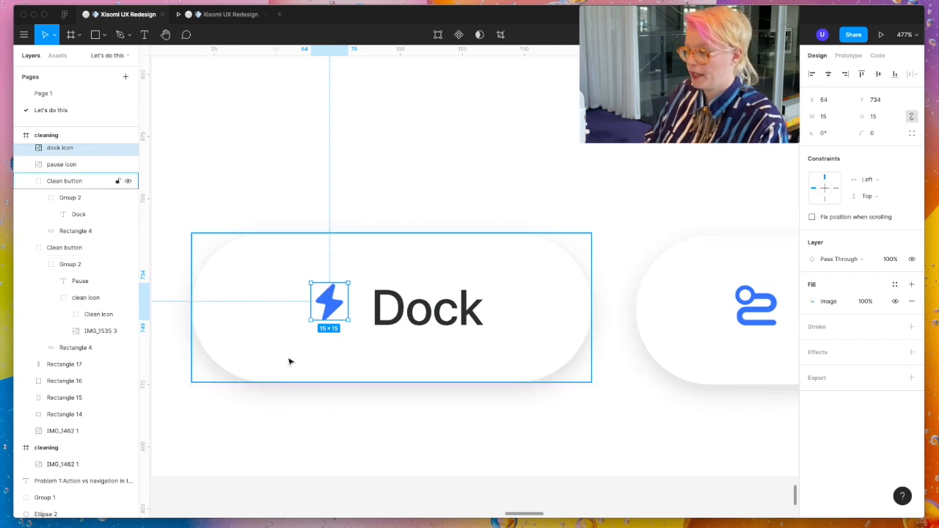
scroll(289, 360, "up", 10)
scroll(345, 315, "up", 2)
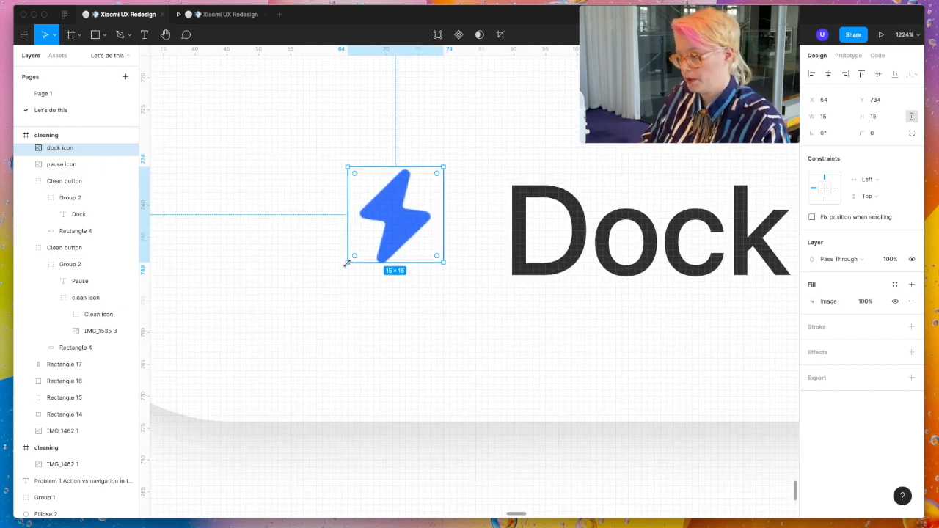
key("k")
left_click_drag(345, 265, 342, 269)
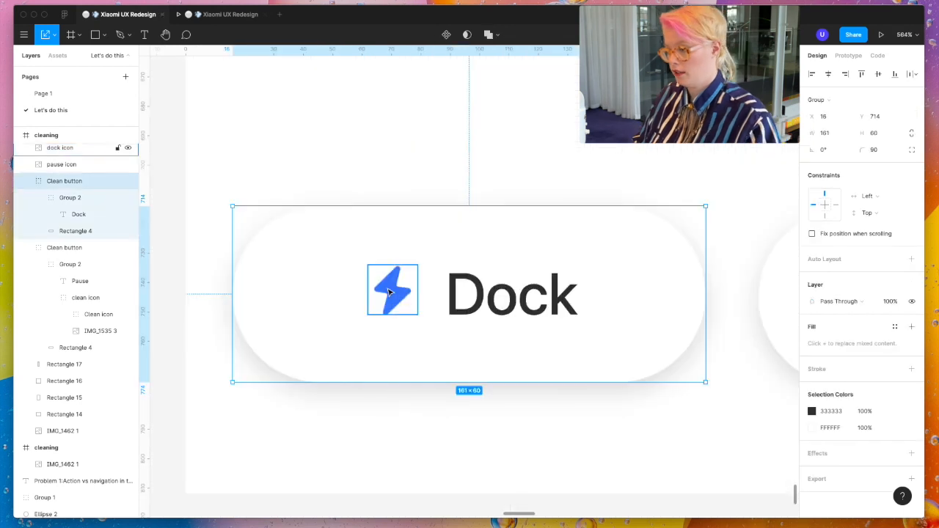
- Align the dock icon and the Dock label group on their vertical centres
left_click(393, 293)
left_click(487, 305, "shift")
double_click(487, 304)
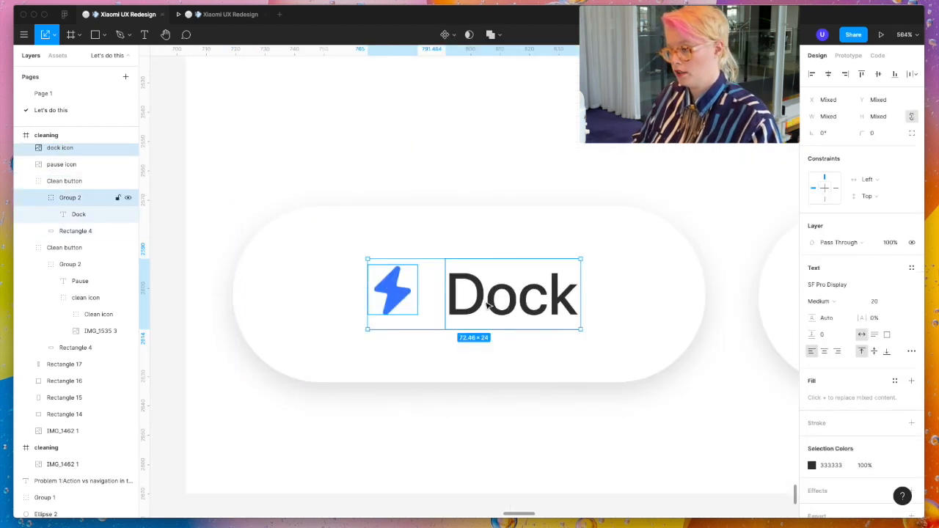
left_click(879, 74)
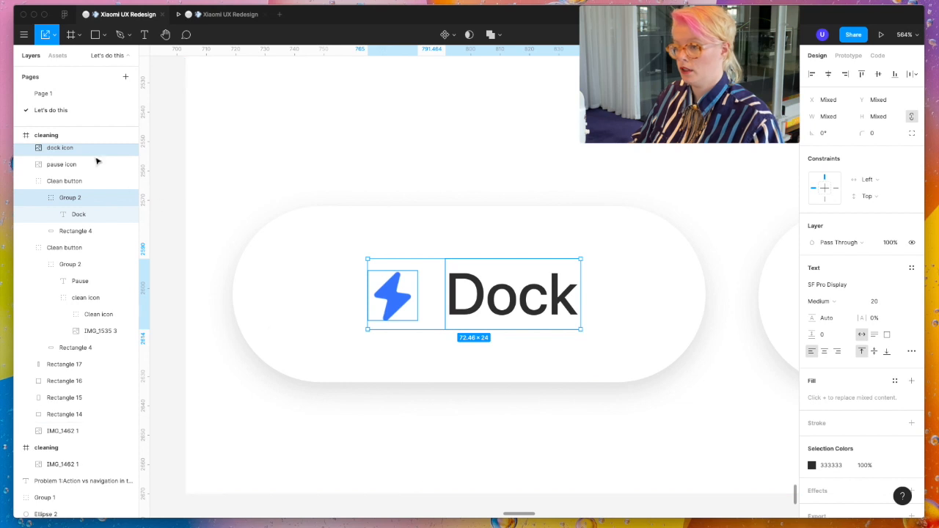
- Nest the dock icon in the Dock label's group and replace the clean icon in the Pause label's group with the pause icon
scroll(91, 158, "up", 1)
scroll(91, 156, "up", 3)
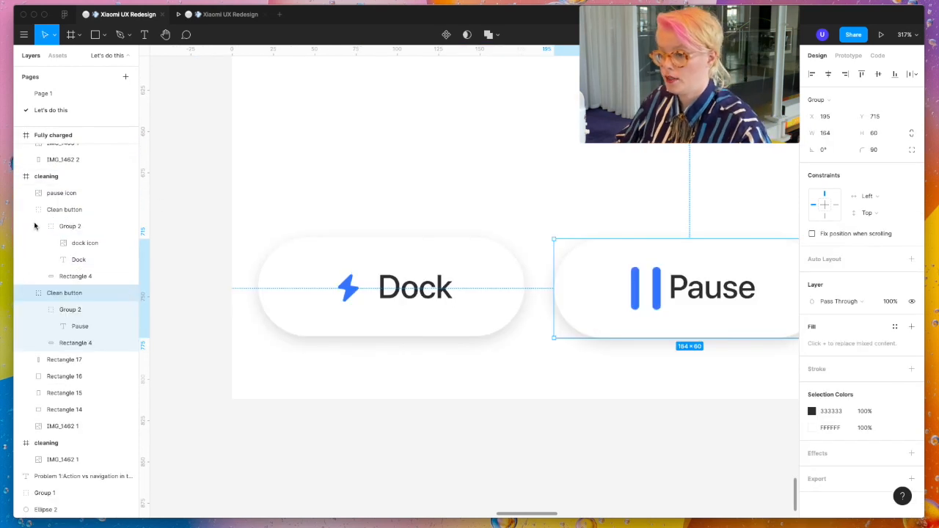
left_click(51, 193)
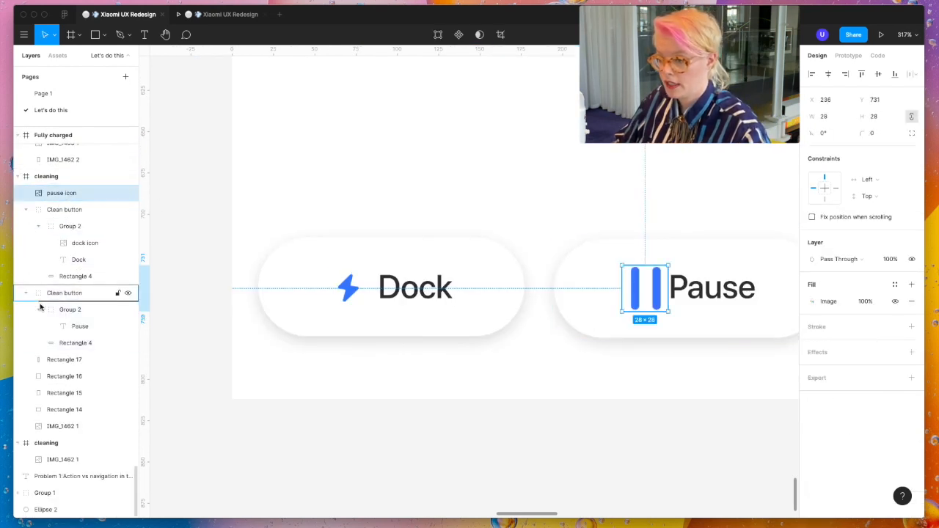
left_click_drag(61, 317, 61, 317)
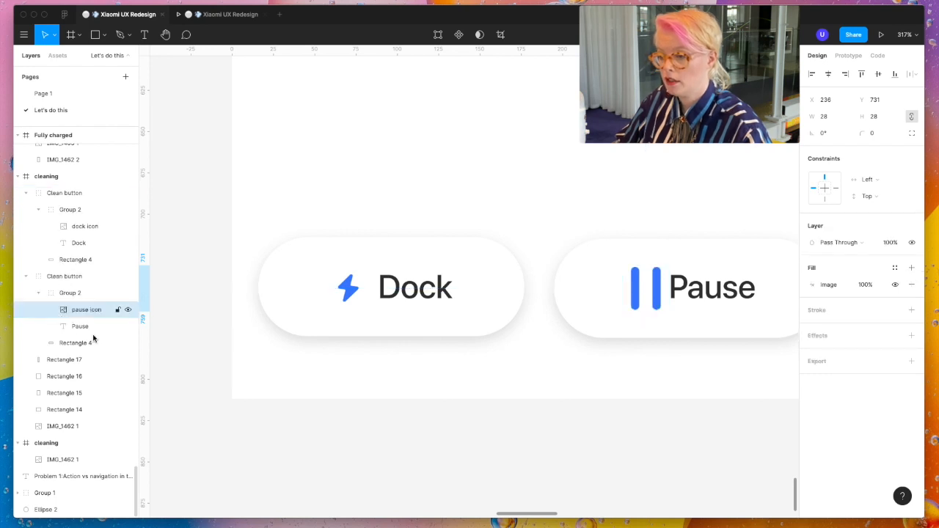
- Scale the pause icon down to 17 × 17 and crop its sides to make it 14 × 17
scroll(633, 262, "right", 3)
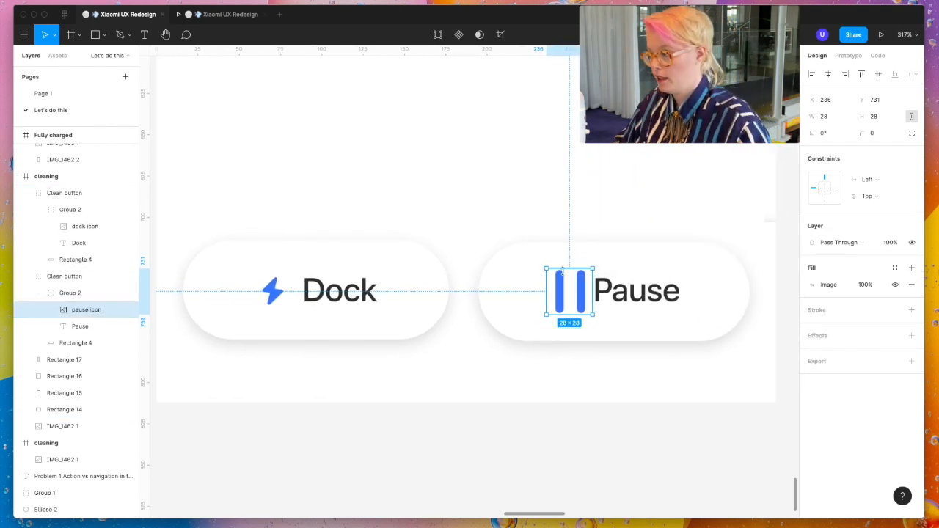
scroll(562, 272, "up", 3, "ctrl")
left_click_drag(605, 334, 588, 317)
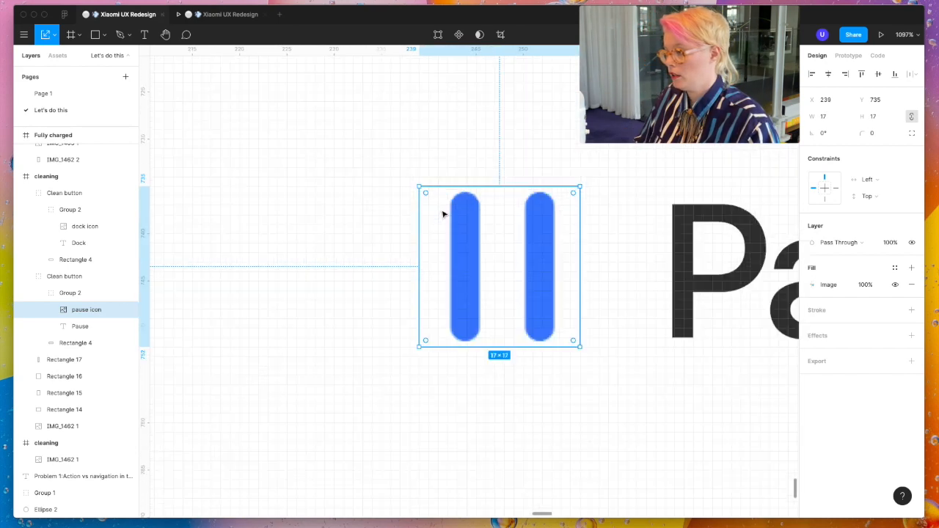
scroll(443, 213, "up", 2)
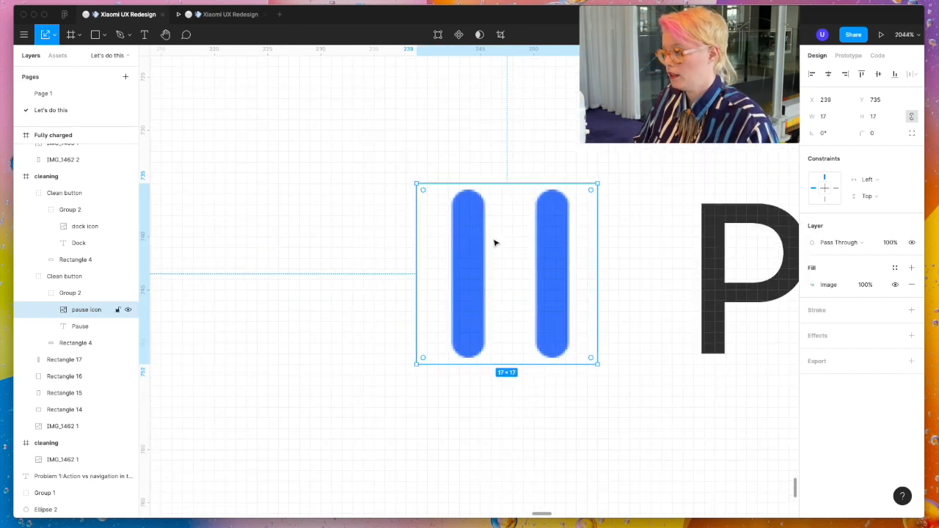
double_click(494, 243)
left_click_drag(427, 273, 439, 273)
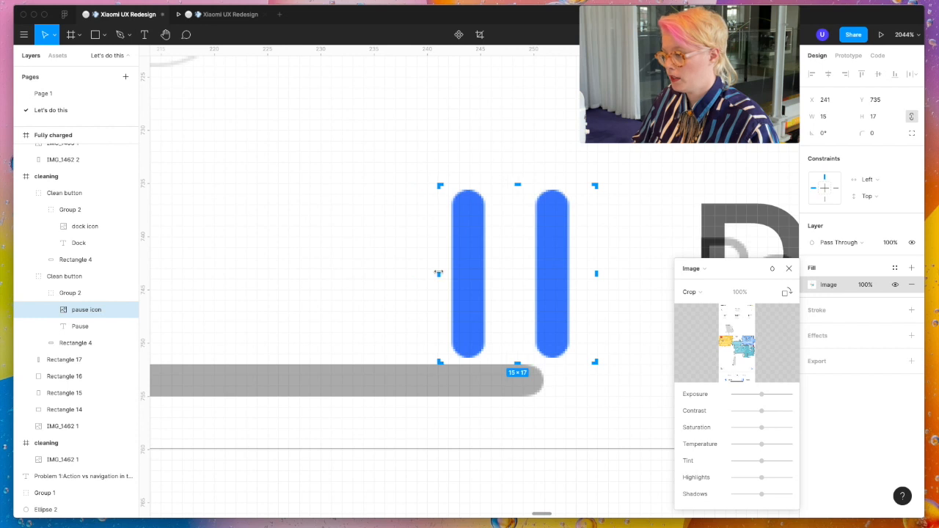
left_click_drag(598, 273, 585, 273)
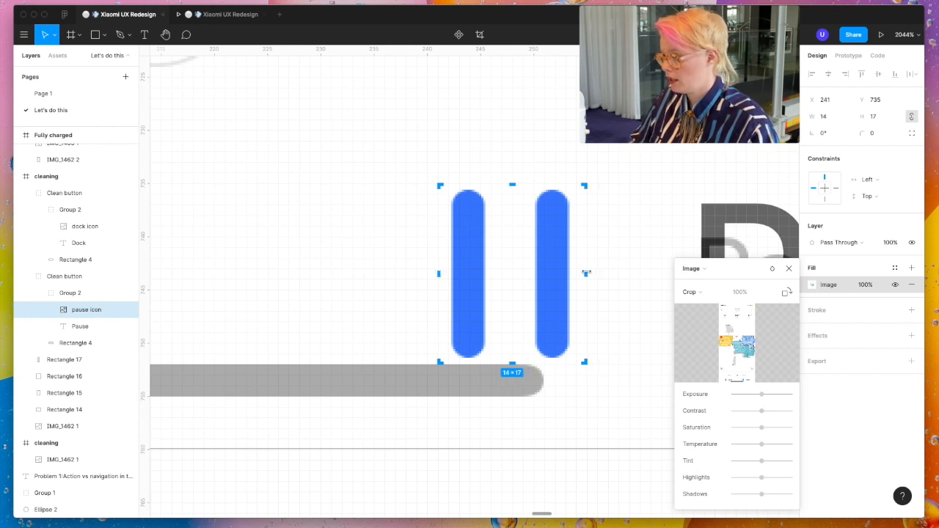
key("Return")
- Crop the empty sides of the dock icon's image to make it 13 × 17
scroll(586, 272, "down", 5)
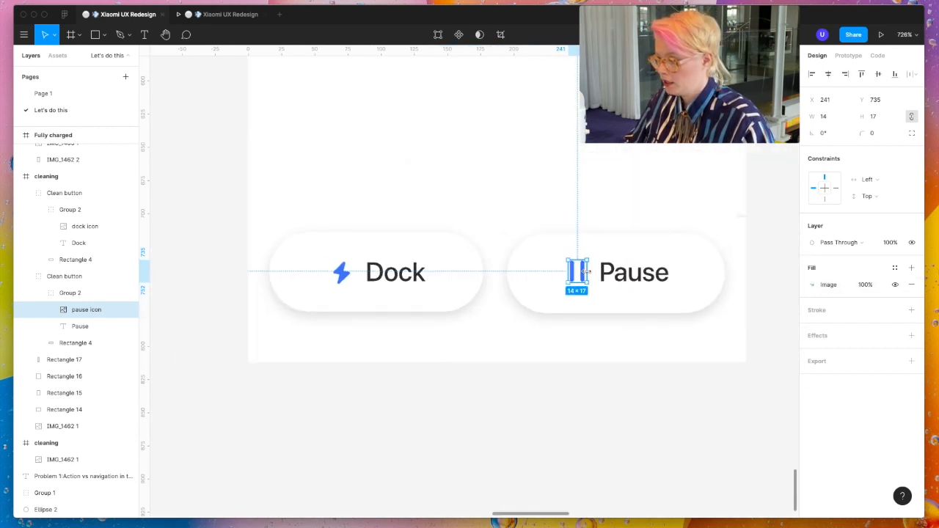
left_click(343, 273)
double_click(345, 275)
scroll(345, 286, "up", 5)
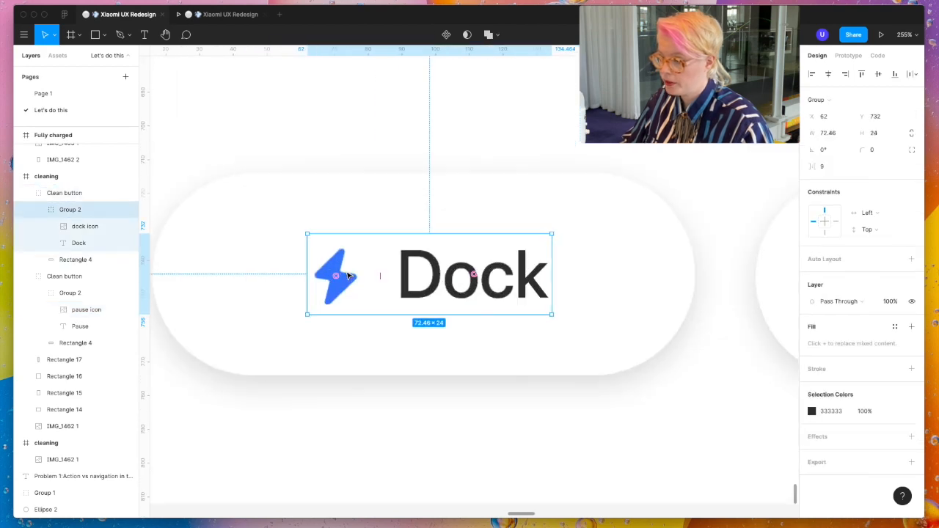
left_click(344, 289)
scroll(345, 288, "down", 2)
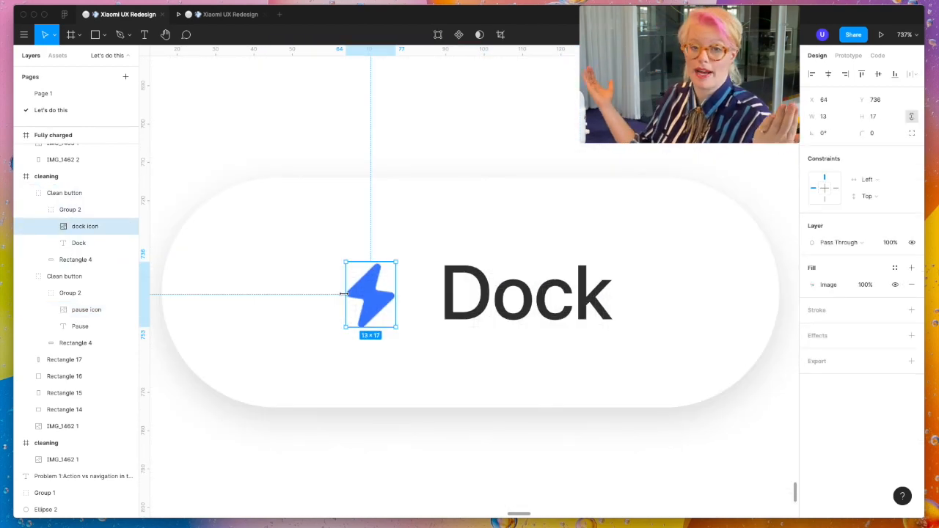
- Crop the pause icon's image further to 13 × 17
scroll(344, 294, "down", 4)
left_click(547, 292)
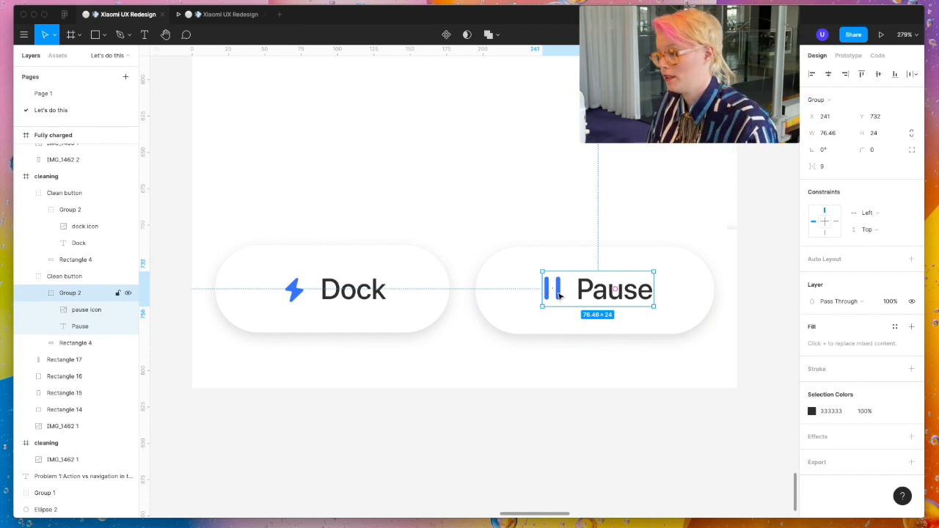
double_click(557, 296)
scroll(558, 294, "up", 8)
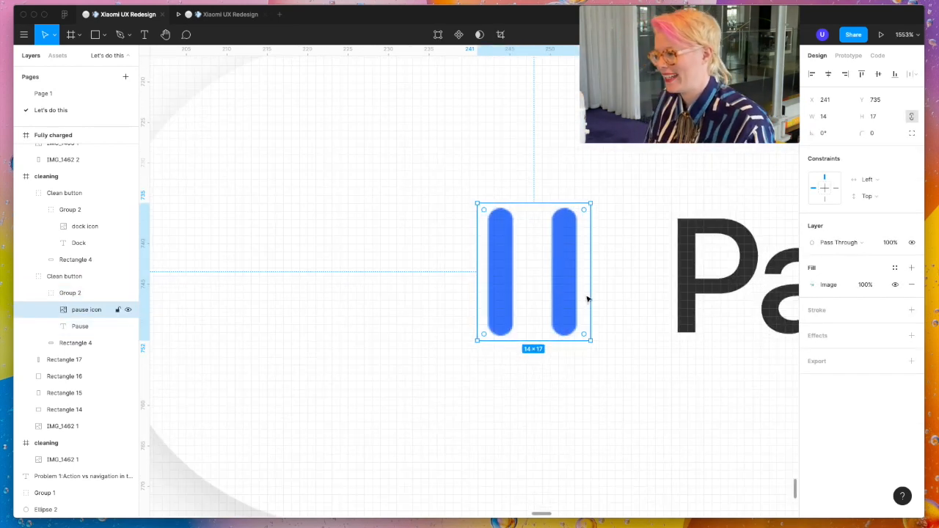
double_click(578, 298)
left_click_drag(590, 272, 583, 272)
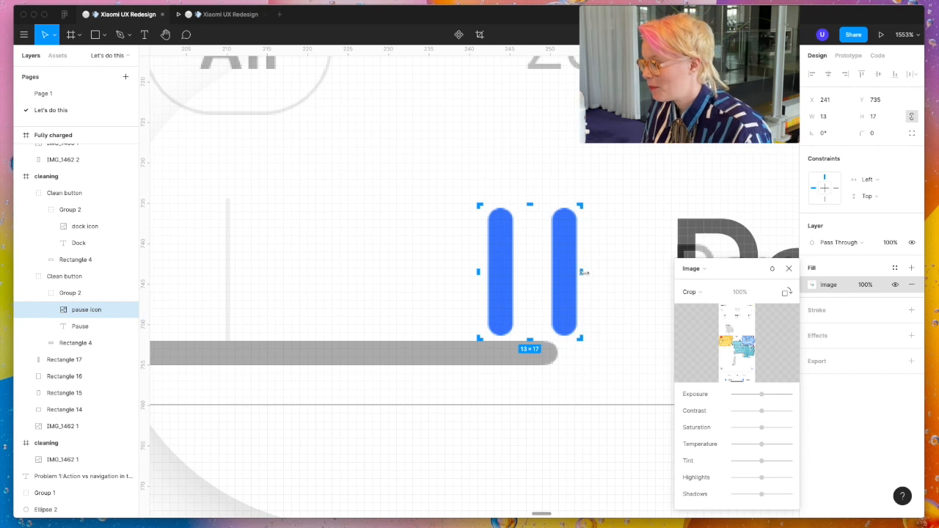
key("Escape")
- Resize the white rectangle behind the Dock and Pause buttons to 368 × 242 to uncover the home indicator bar
scroll(583, 272, "down", 10)
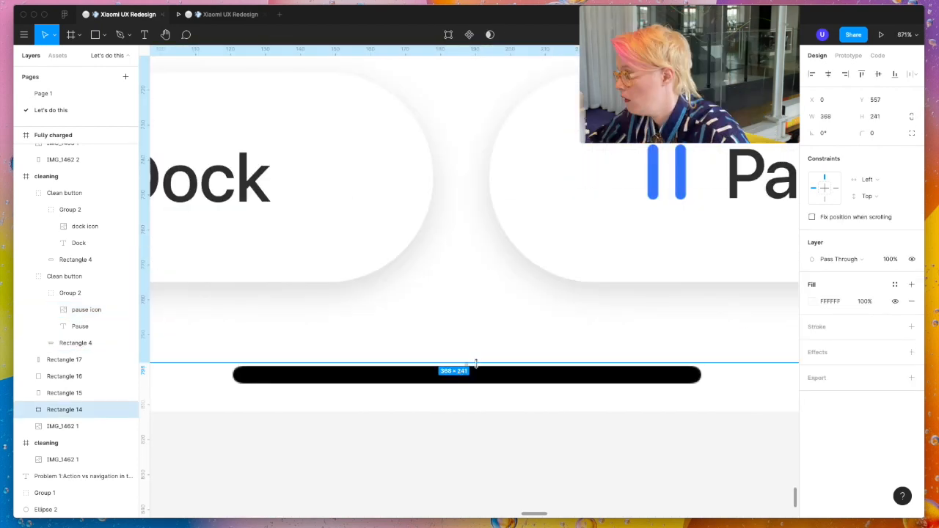
left_click_drag(477, 362, 477, 366)
scroll(477, 366, "down", 5)
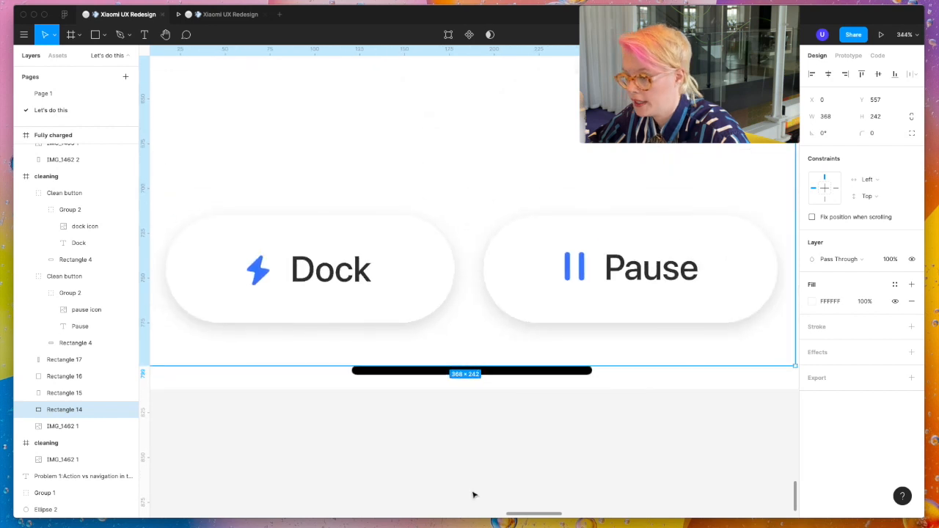
- Measure the spacing around the Dock and Pause buttons and move both up to Y 712, 40 px above the frame's lower edge
left_click(552, 268)
key("alt")
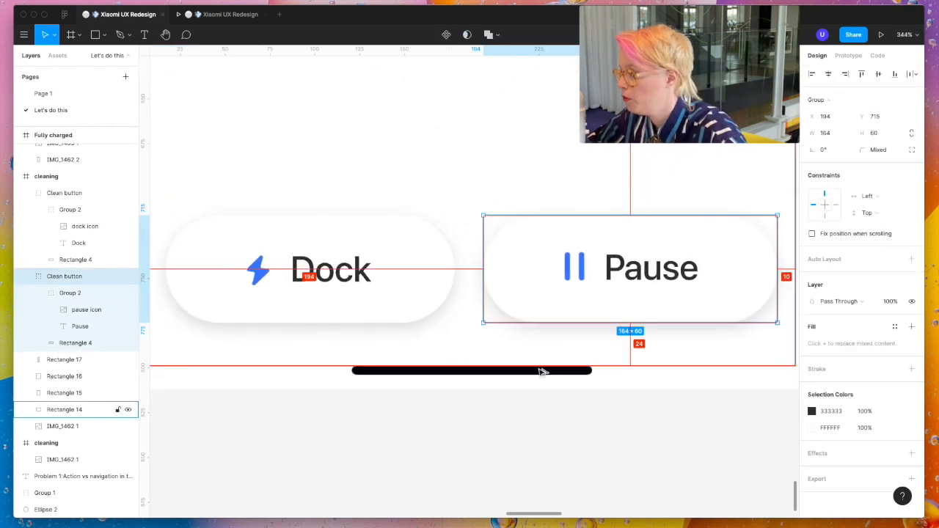
left_click(429, 281, "shift")
key("alt")
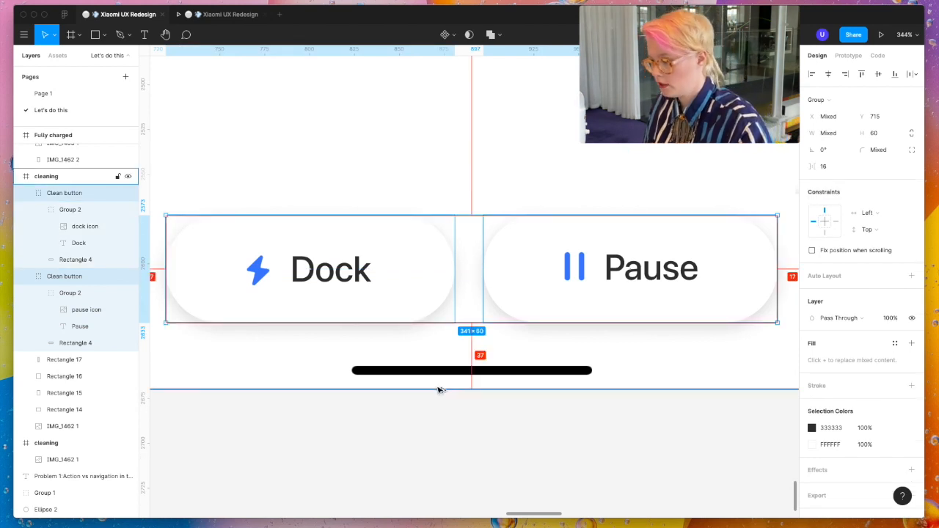
key("Up")
key("Up")
key("Up")
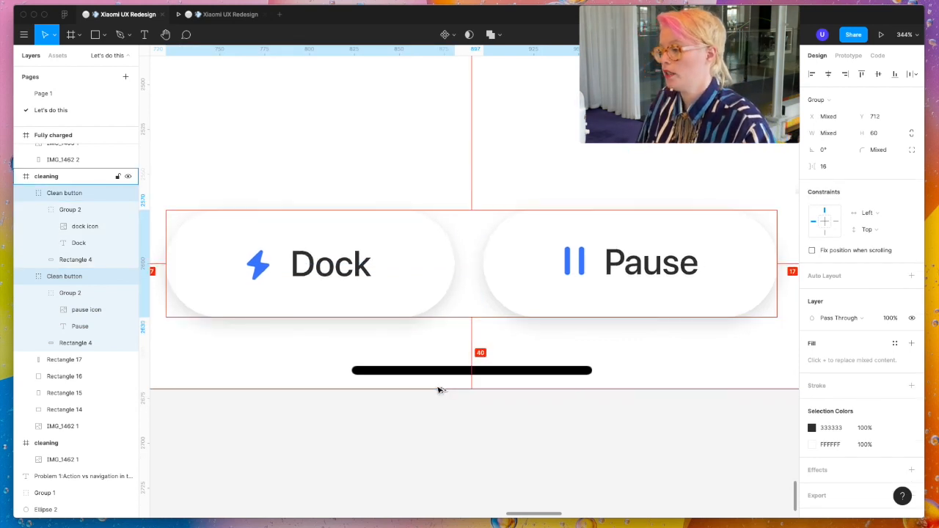
- Move the Clean zone button in the zone frame up to Y 712
scroll(438, 389, "down", 5)
scroll(354, 398, "left", 5)
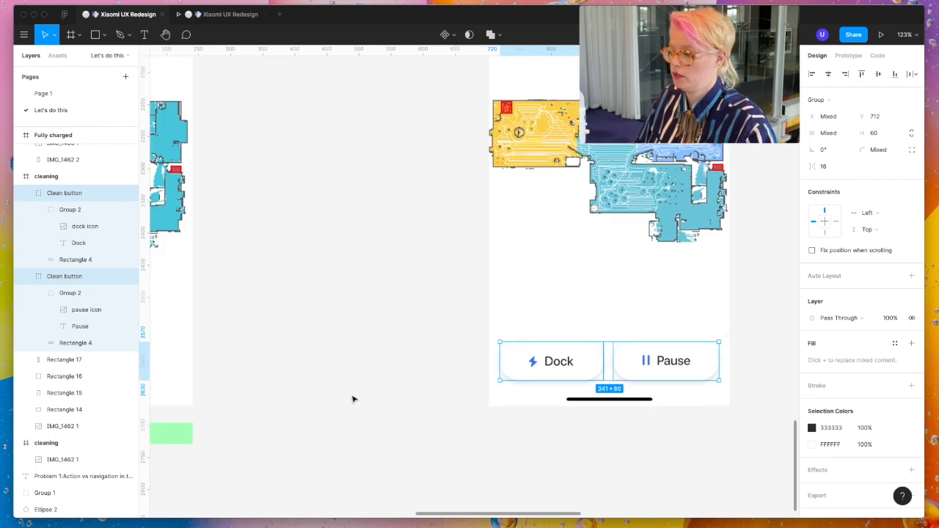
scroll(366, 389, "left", 5)
left_click(365, 345)
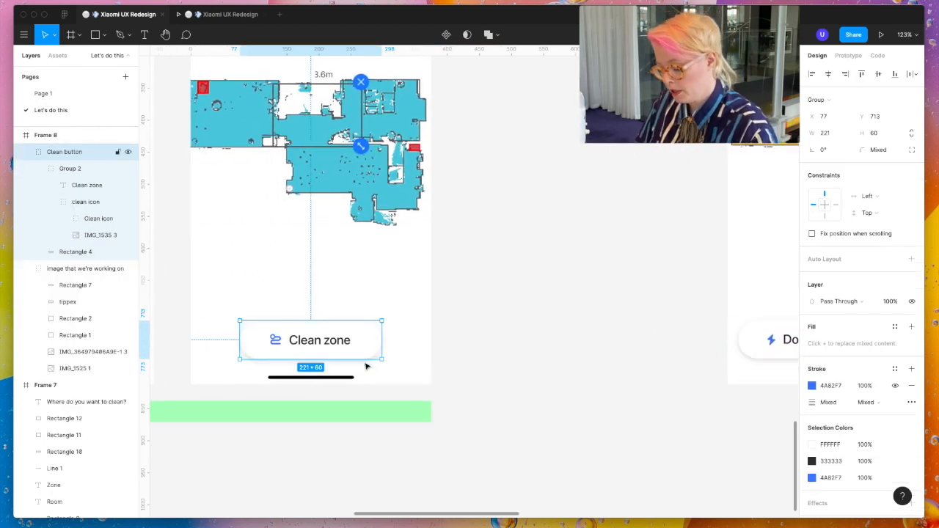
key("Up")
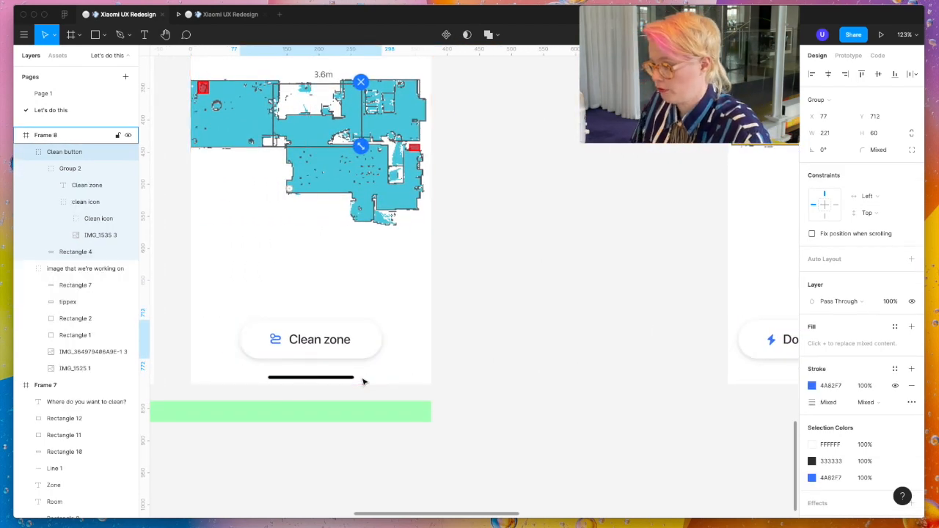
- Move the Clean 1 room button in Frame 9 up to Y 712 and check its spacing to the frame
scroll(363, 381, "left", 5)
scroll(362, 381, "left", 3)
left_click(405, 358)
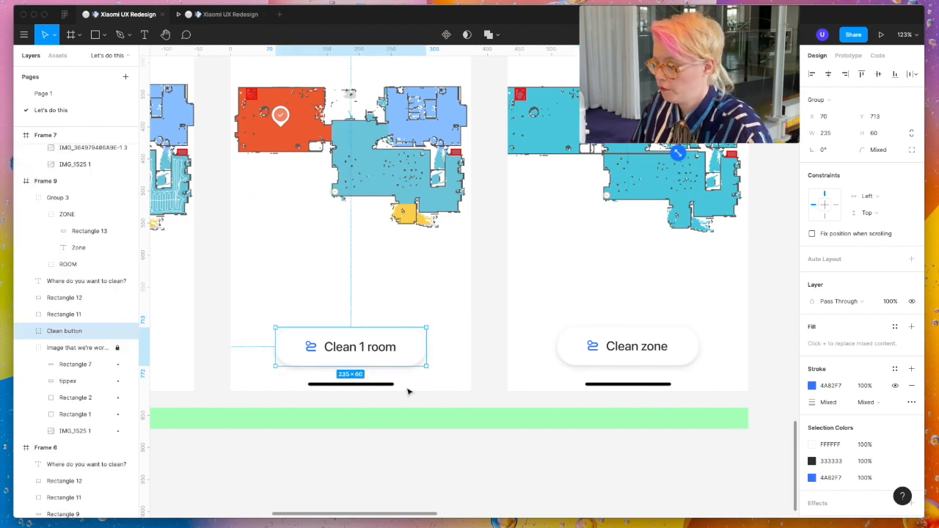
key("alt")
scroll(407, 389, "left", 12)
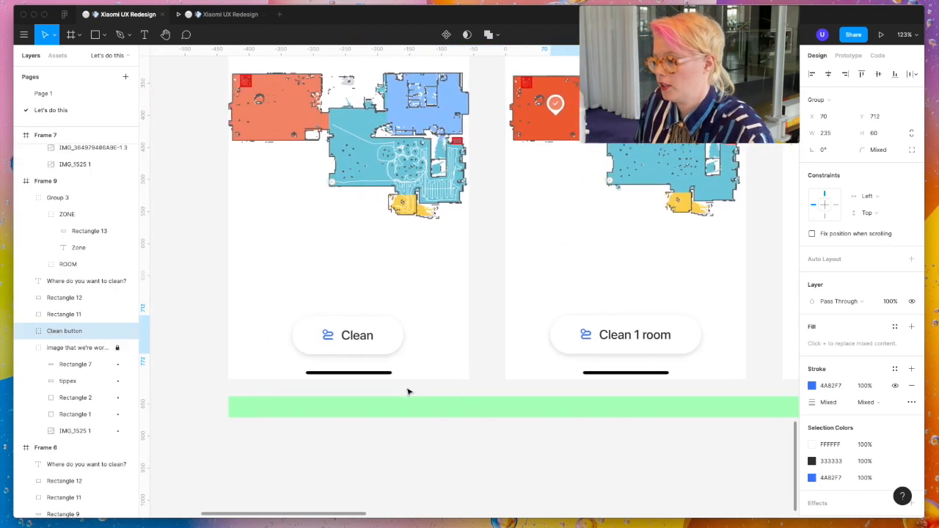
- Measure the spacing around the Clean button in Frame 5 and nudge it to X 101, Y 712
left_click(394, 343)
key("alt")
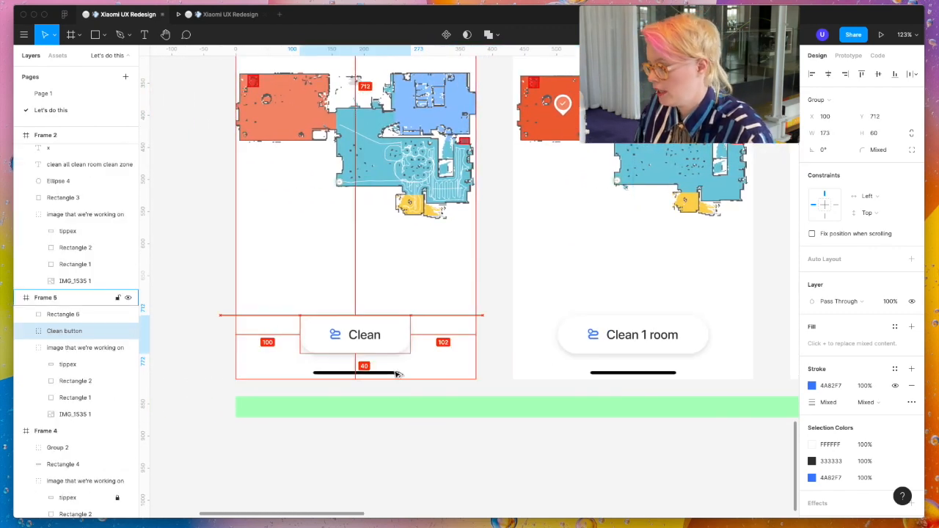
key("Up")
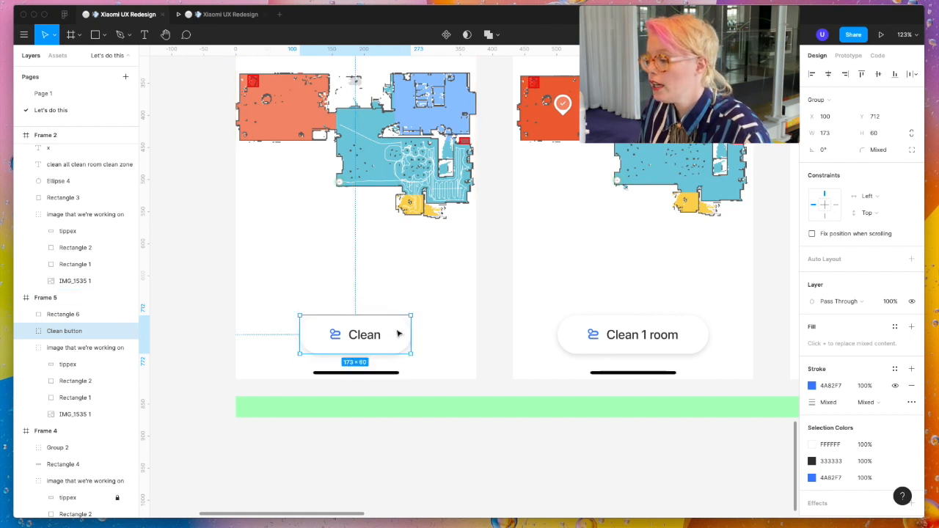
key("Right")
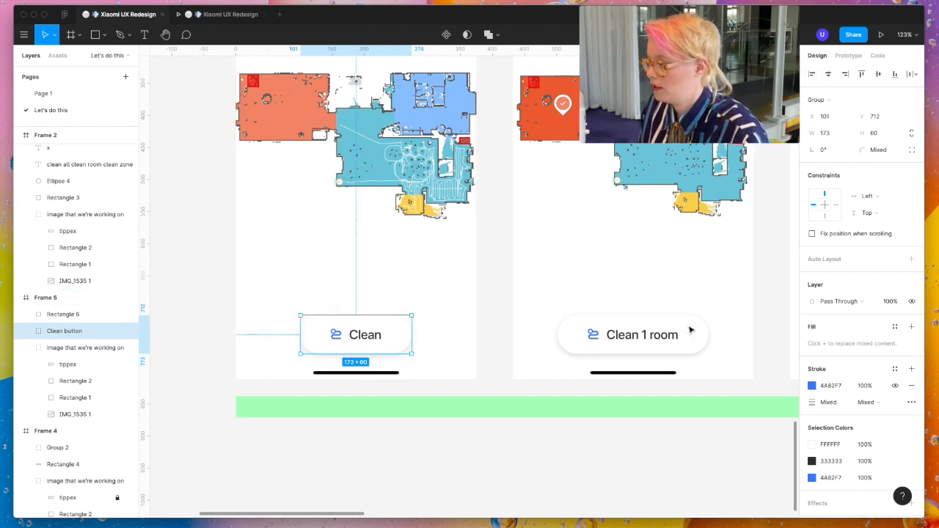
- Check the horizontal centring of the Clean 1 room and Clean zone buttons within their frames
left_click(692, 330)
scroll(685, 344, "right", 3)
scroll(686, 344, "right", 3)
left_click(710, 331)
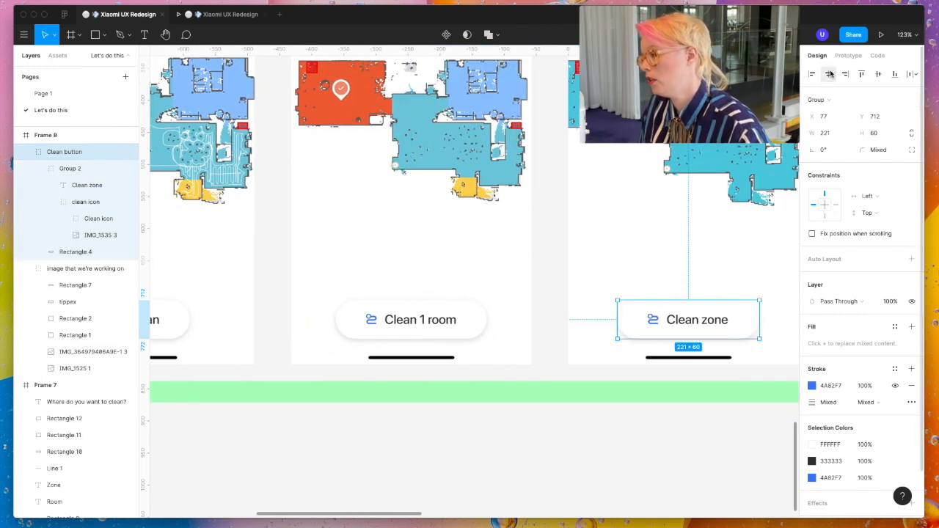
- Group the Dock and Pause buttons on the cleaning screen and deselect them
scroll(583, 382, "right", 10)
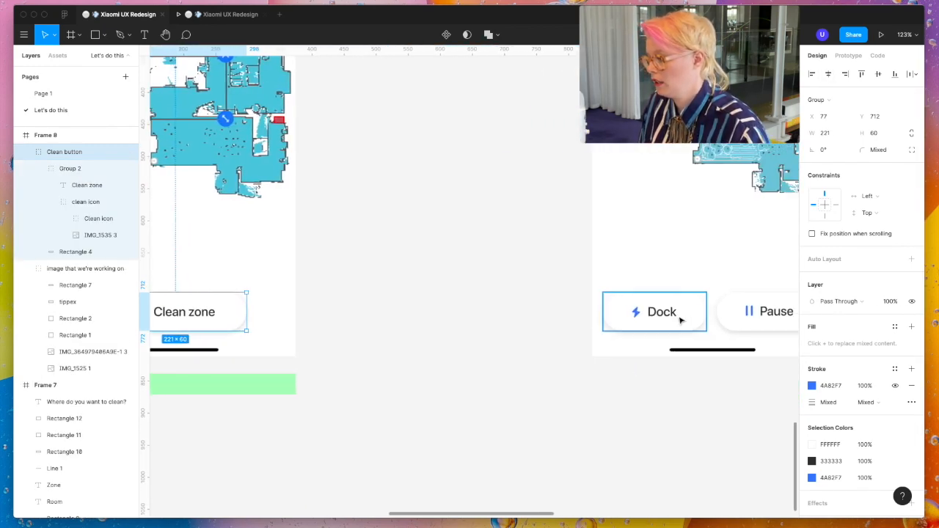
left_click(681, 320)
left_click(743, 326, "shift")
key("super+g")
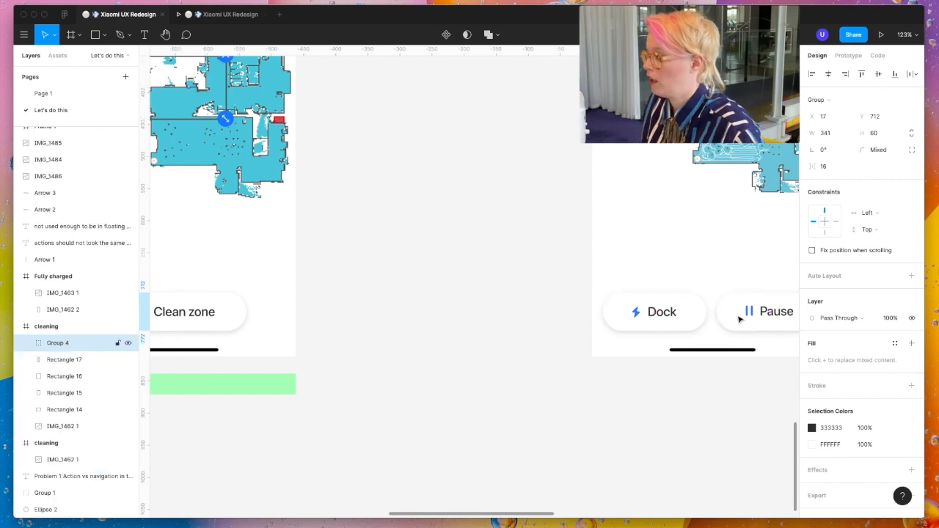
scroll(624, 327, "down", 10)
left_click(601, 363)
scroll(635, 300, "up", 5)
scroll(636, 301, "up", 5)
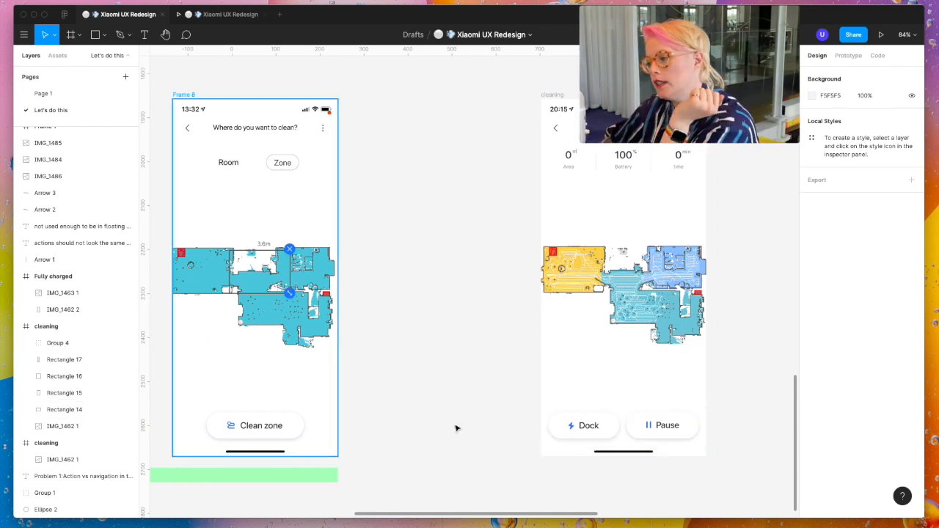
- Move the cleaning frame closer to Frame 8, to X 344, Y 1858
scroll(383, 382, "right", 2)
scroll(384, 381, "right", 1)
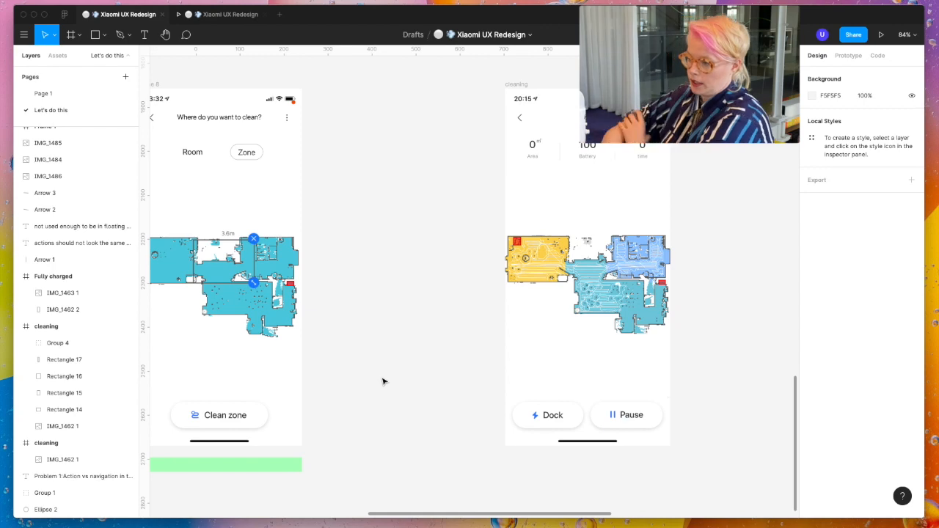
scroll(382, 382, "down", 3)
left_click(440, 165)
left_click_drag(440, 164, 372, 161)
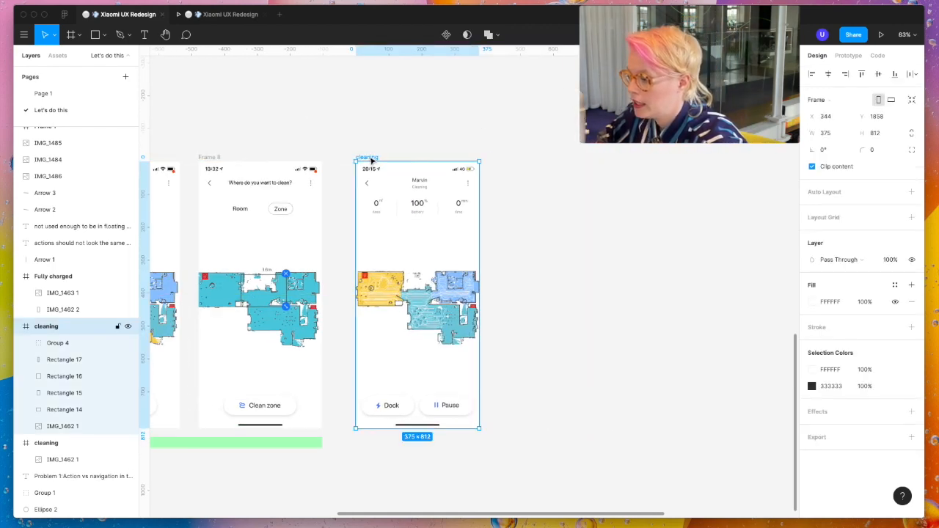
- Link the Clean button in Frame 5 to the cleaning frame with an On Tap, Navigate To, Smart Animate interaction
scroll(372, 161, "left", 5)
left_click(226, 393)
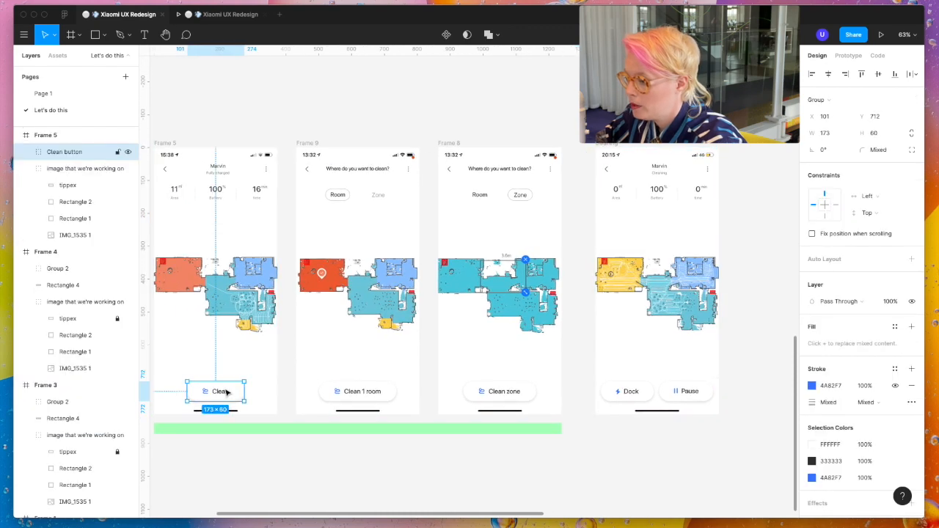
left_click(848, 56)
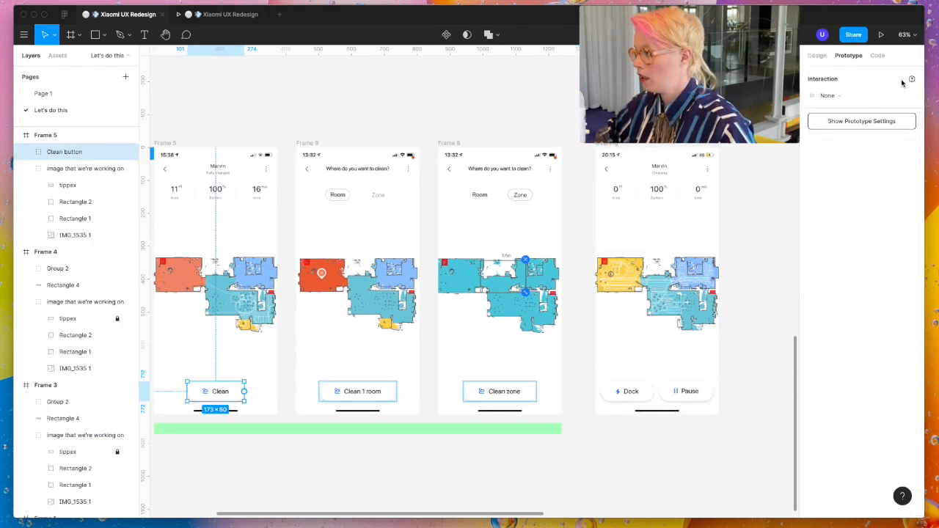
left_click_drag(244, 391, 649, 294)
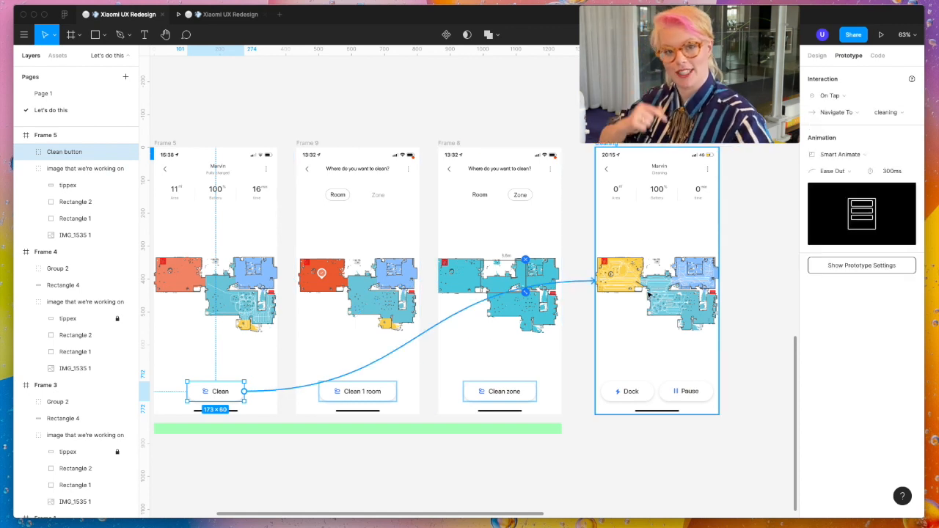
- Link the grouped Dock and Pause buttons back to Frame 5 with an On Tap, Navigate To, Smart Animate interaction
left_click(613, 175)
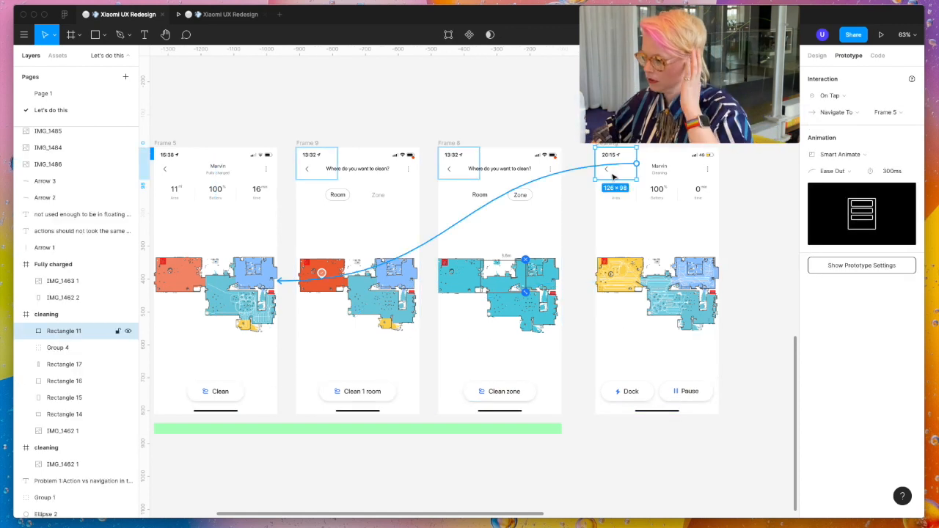
key("Escape")
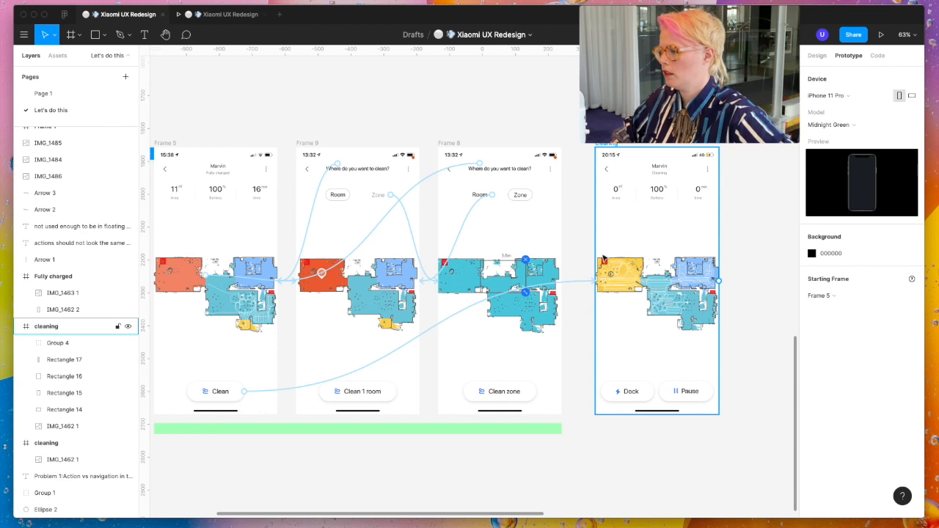
left_click(690, 400)
left_click(694, 399)
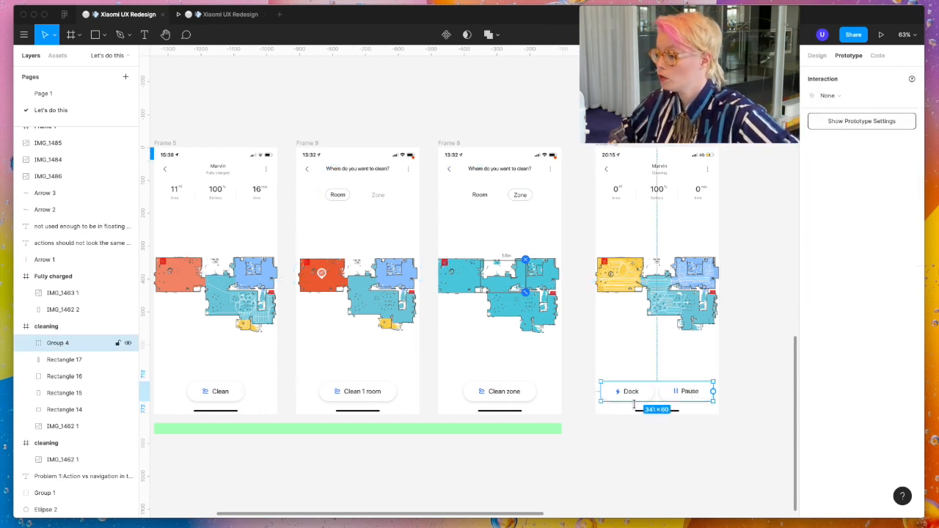
left_click_drag(714, 392, 215, 348)
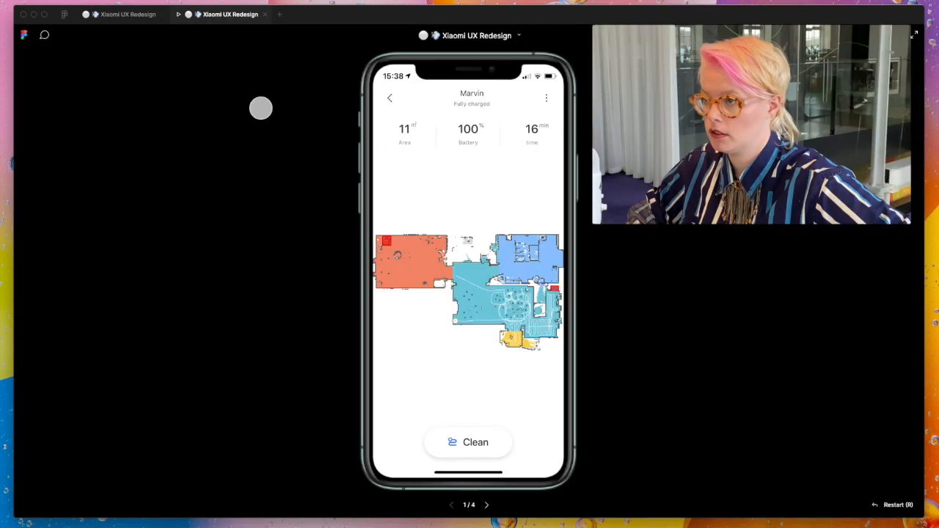
- Test the transitions between the main and cleaning screens in the prototype preview using the Clean and Dock buttons
left_click(223, 15)
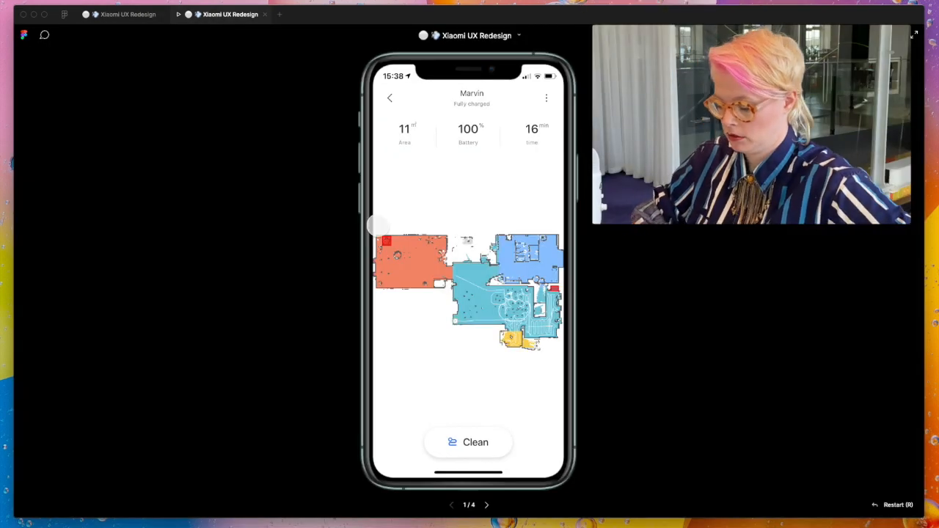
left_click(471, 442)
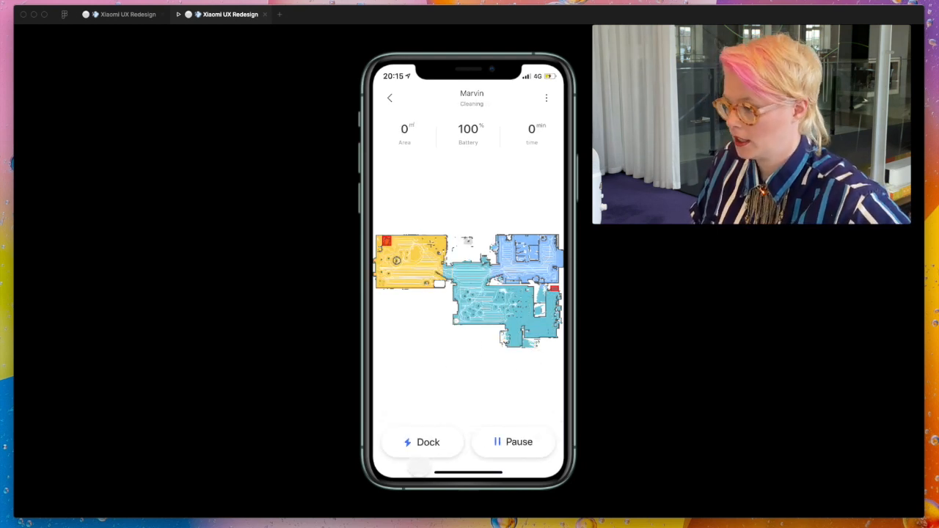
left_click(423, 443)
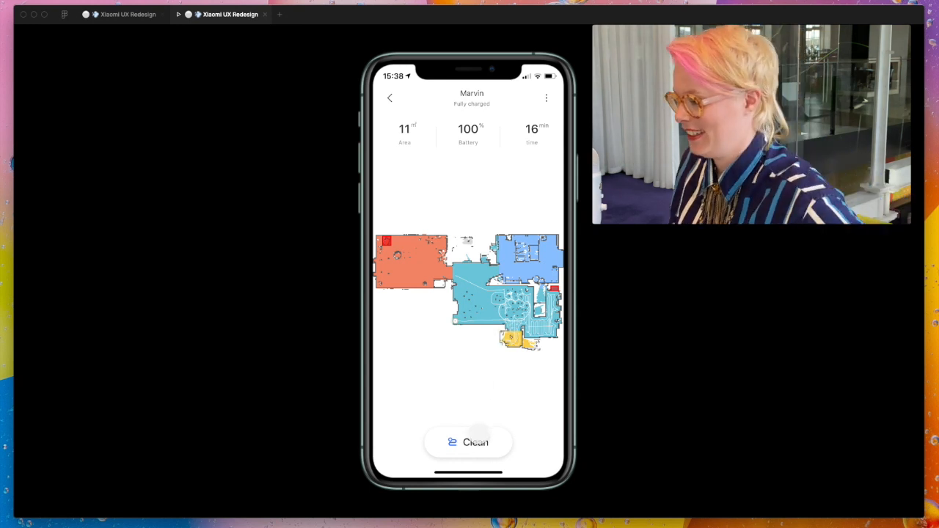
left_click(476, 440)
left_click(449, 441)
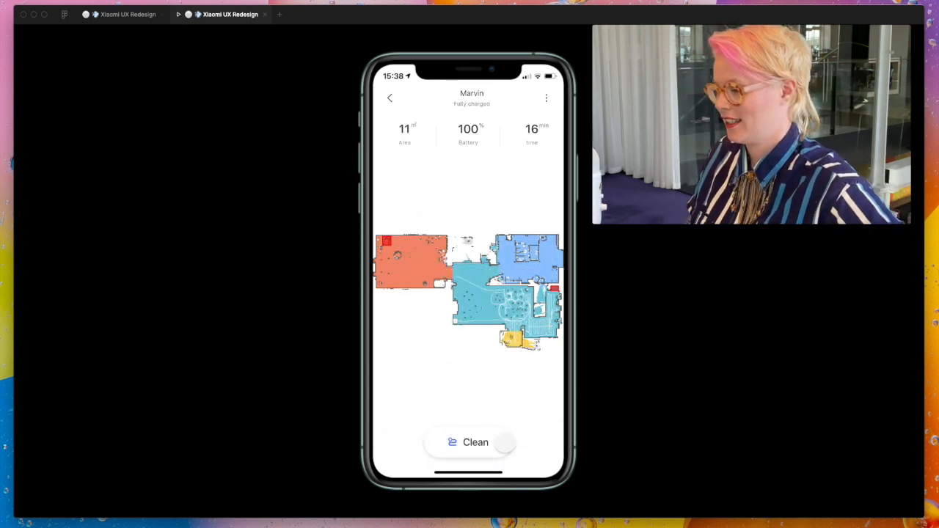
left_click(485, 444)
left_click(435, 442)
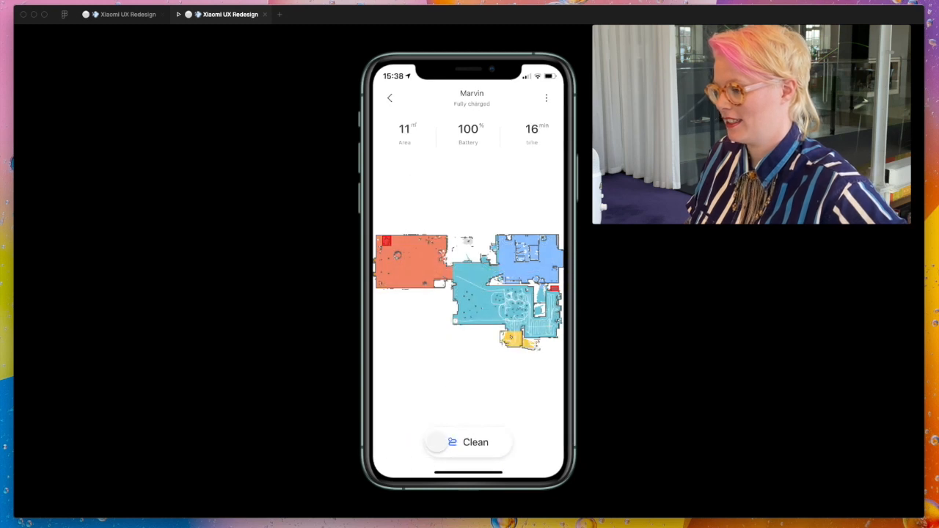
left_click(440, 443)
left_click(438, 443)
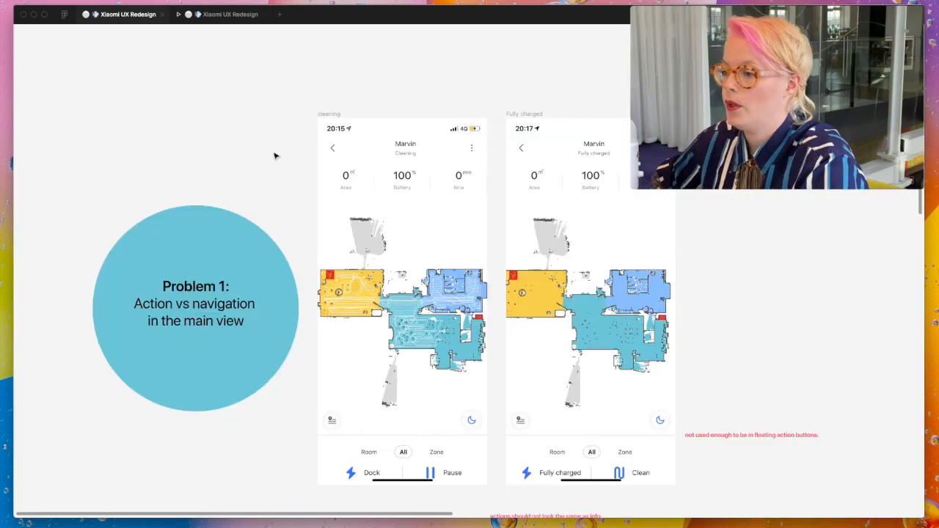
- Review the original screens and design iterations in the design file, from the Problem 1 note to the room and zone frames
scroll(275, 156, "left", 1)
scroll(276, 155, "down", 1)
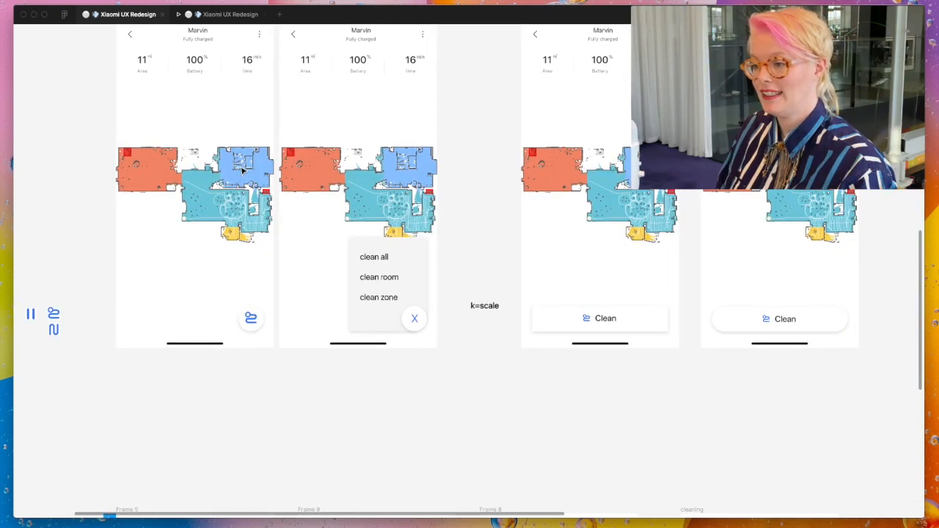
scroll(243, 170, "up", 2)
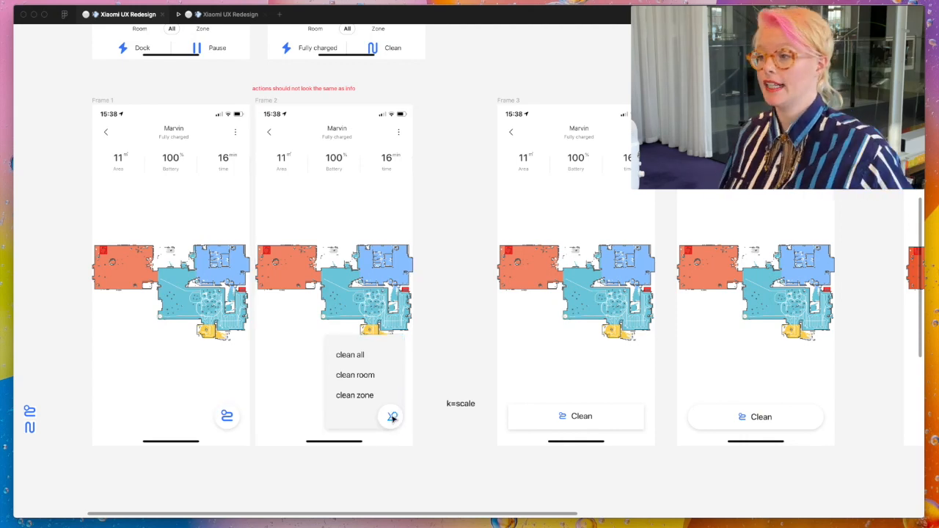
scroll(393, 418, "right", 3)
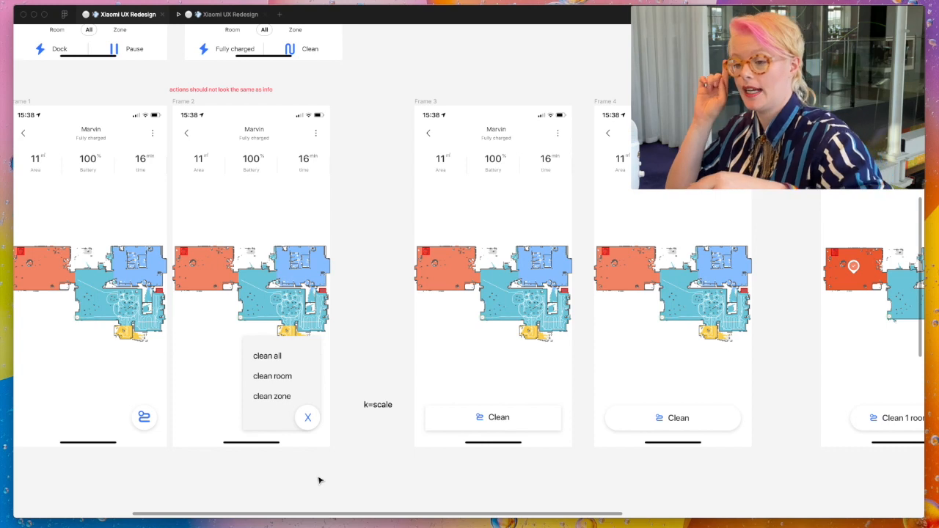
scroll(319, 480, "right", 6)
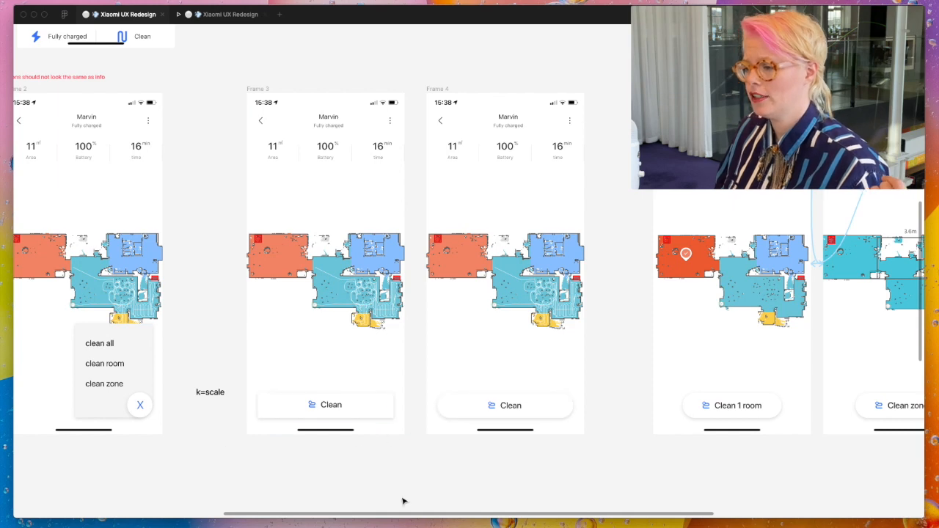
scroll(400, 463, "right", 3)
scroll(401, 463, "down", 1)
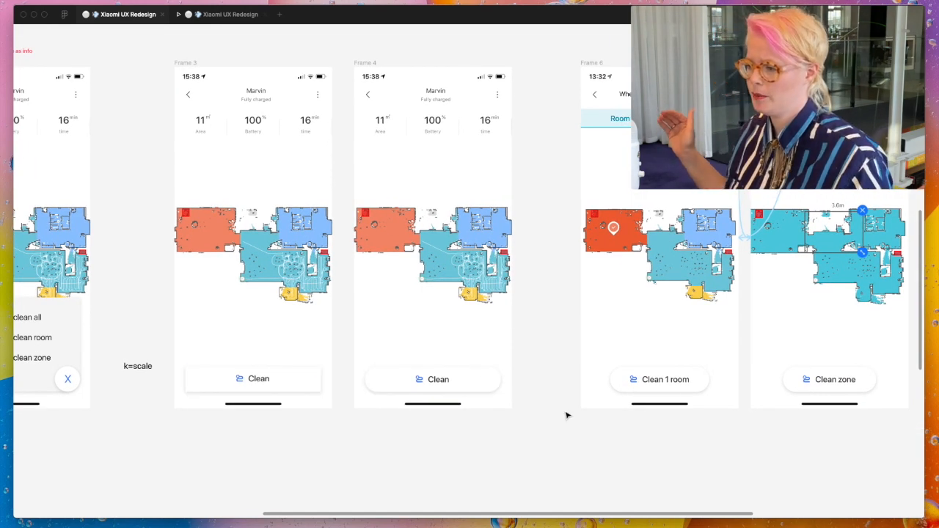
scroll(566, 415, "right", 4)
scroll(566, 415, "down", 1)
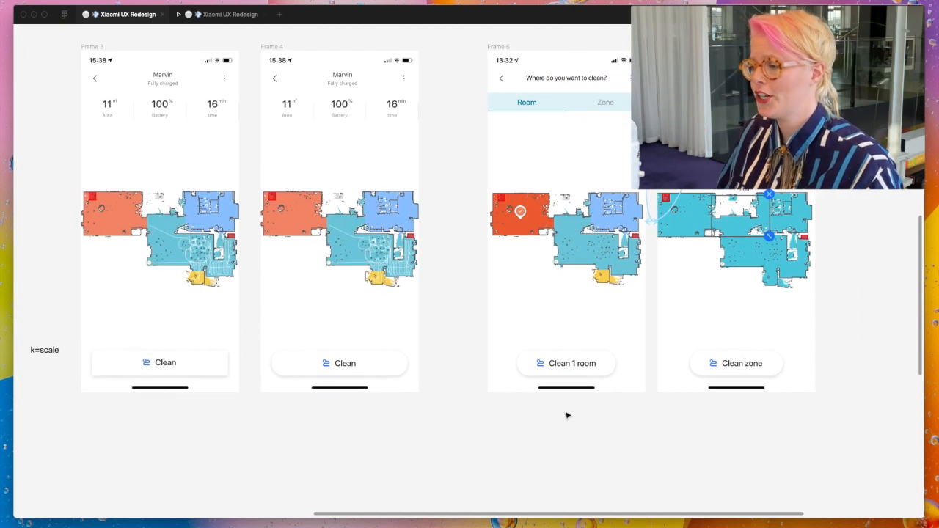
scroll(566, 415, "right", 8)
scroll(565, 415, "down", 1)
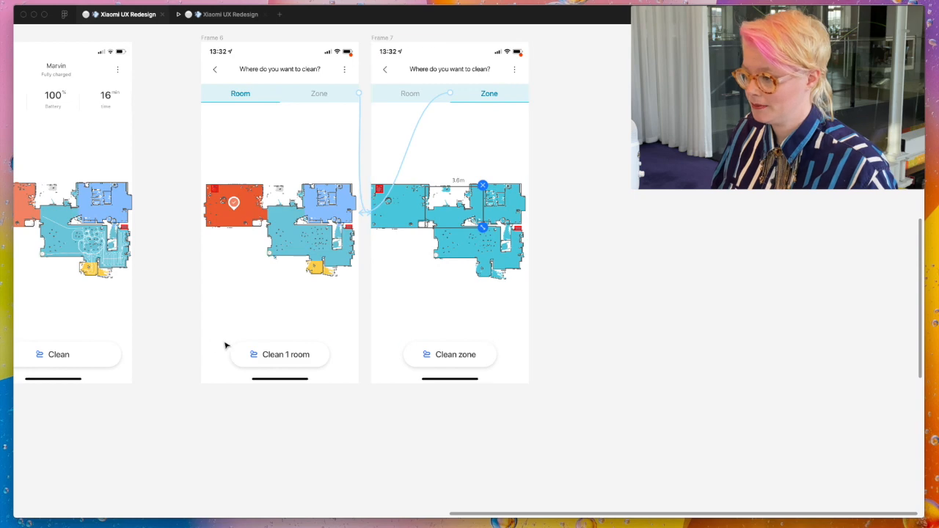
scroll(386, 445, "up", 2)
scroll(386, 445, "left", 1)
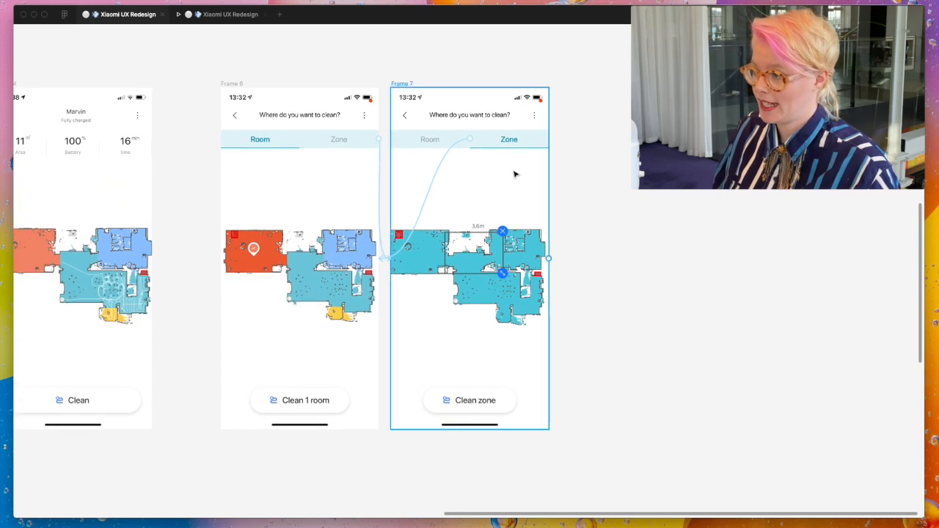
- Switch from Prototype to Design mode to remove the connection lines, and hide the interface to present the final row of screens
key("super+backslash")
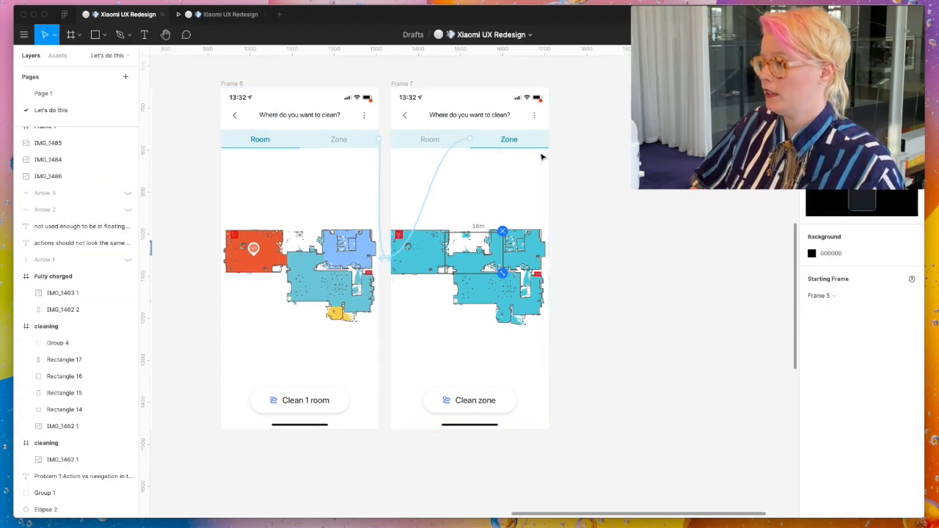
left_click(817, 56)
key("super+backslash")
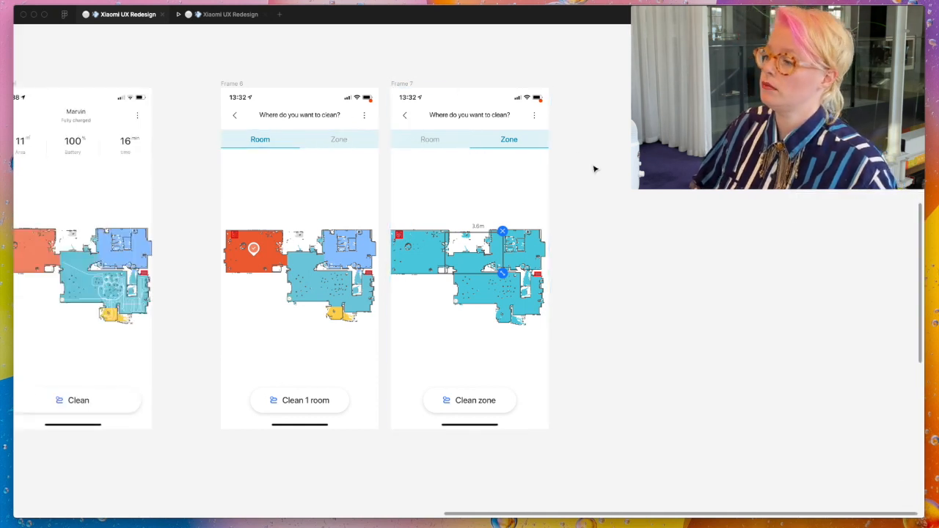
scroll(596, 170, "left", 1)
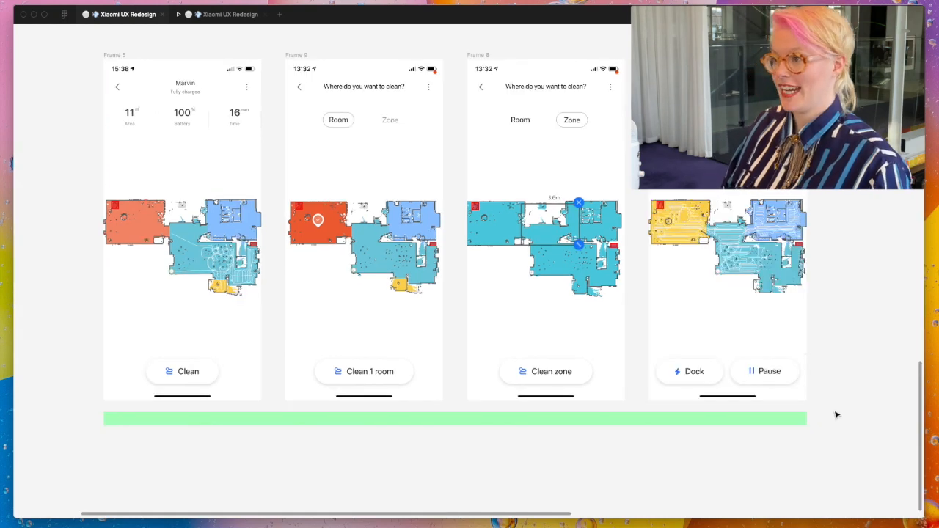
- Set the font size of the Clean button's label in Frame 5 to 18, and hide the interface to present the screens
scroll(837, 415, "up", 1)
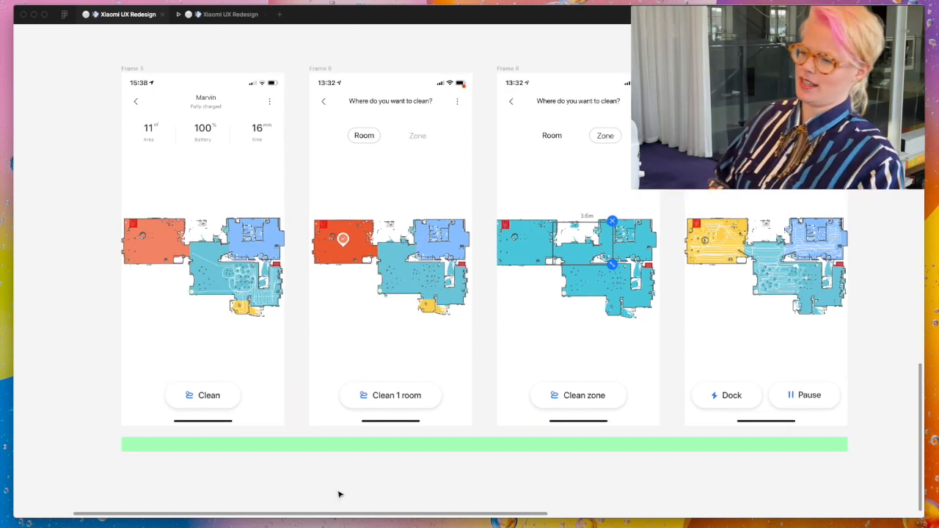
left_click(217, 397)
double_click(217, 396)
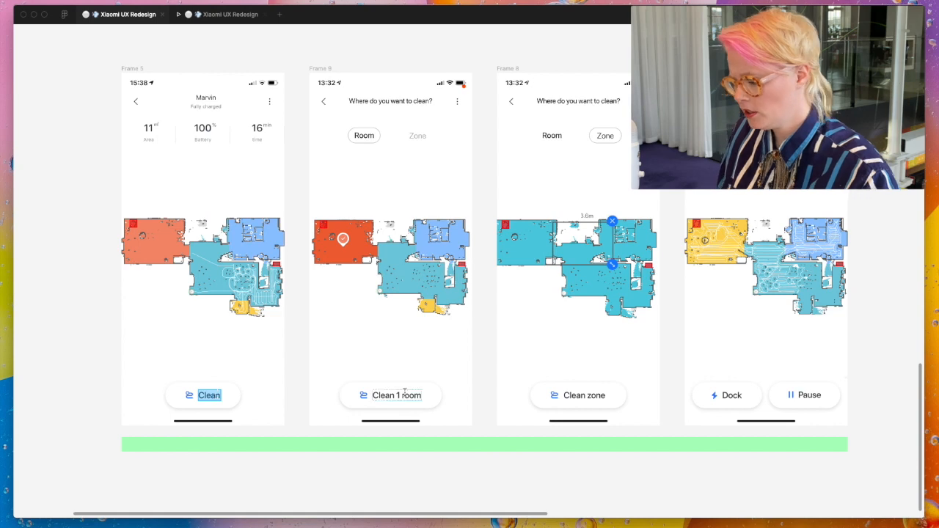
key("ctrl+backslash")
left_click(879, 301)
type("19")
key("Return")
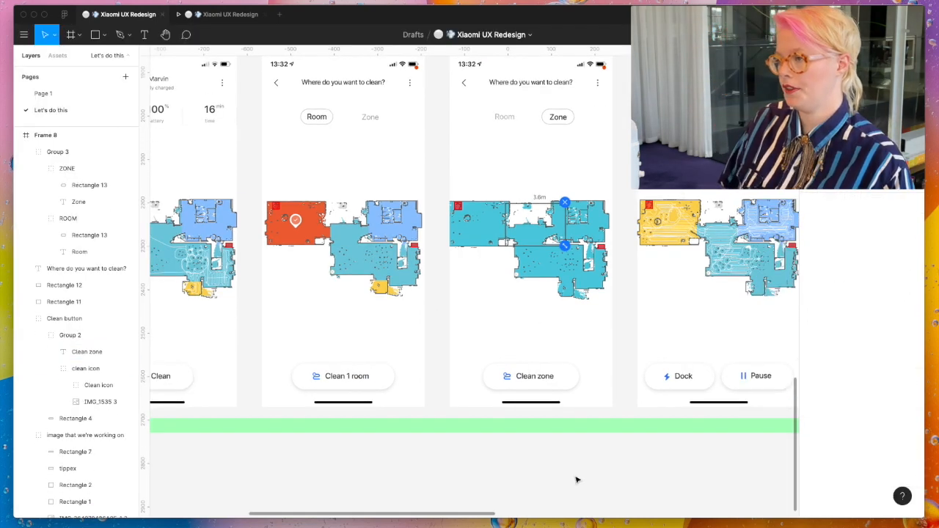
scroll(576, 479, "left", 1)
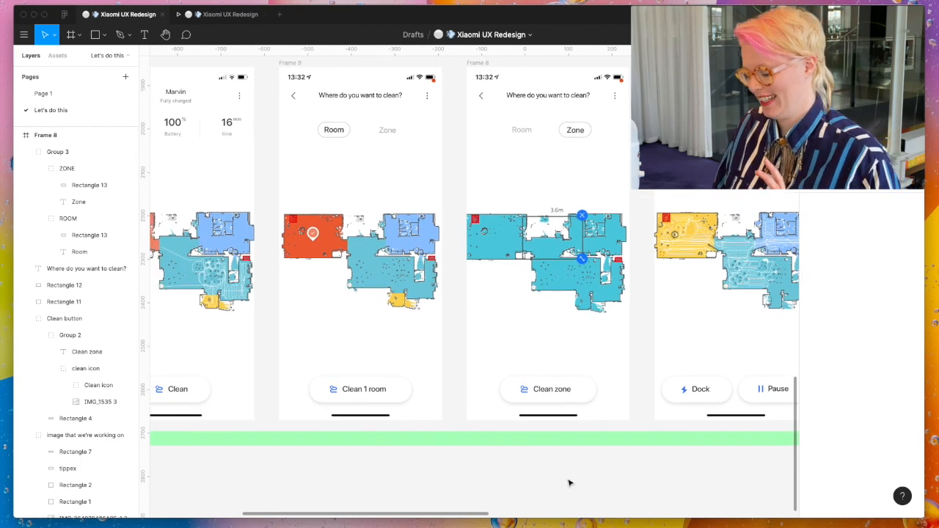
key("ctrl+backslash")
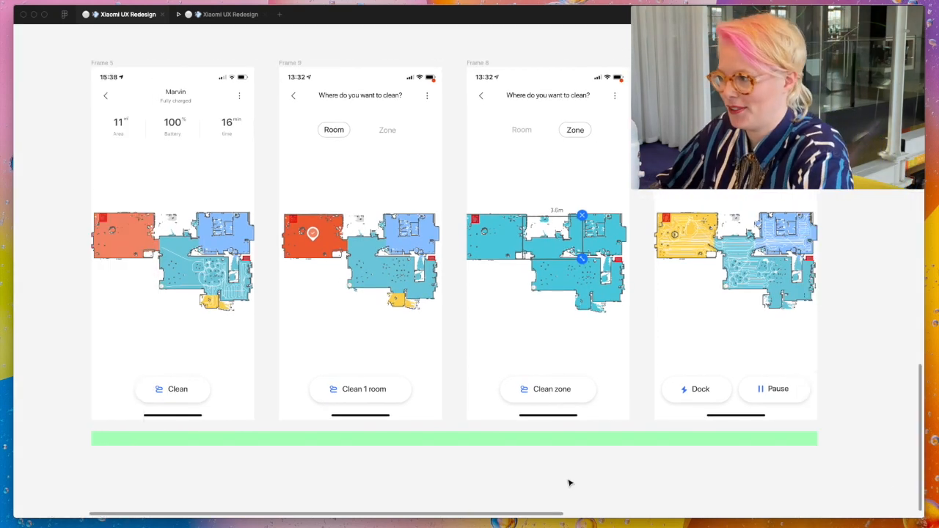
- Play the prototype through cleaning and docking, selecting the red room, switching to Zone, and returning to the main screen
key("ctrl+alt+Return")
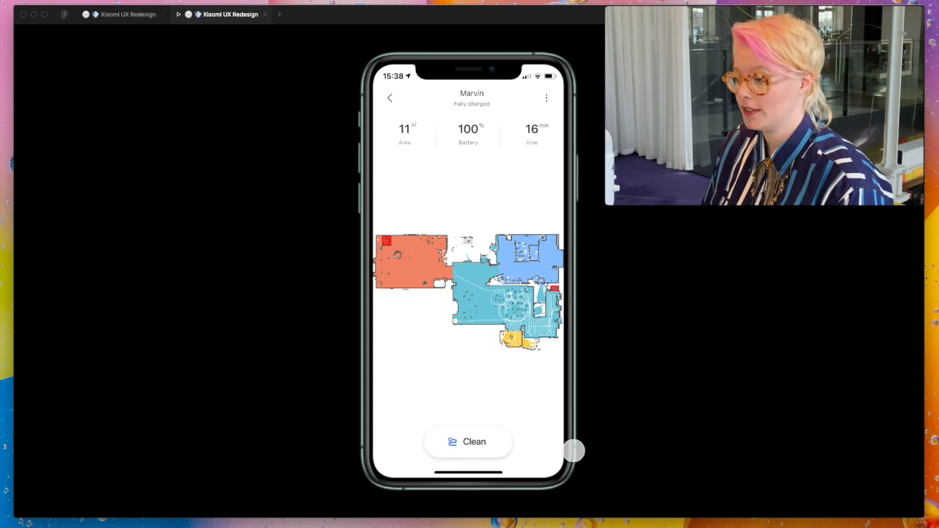
left_click(496, 442)
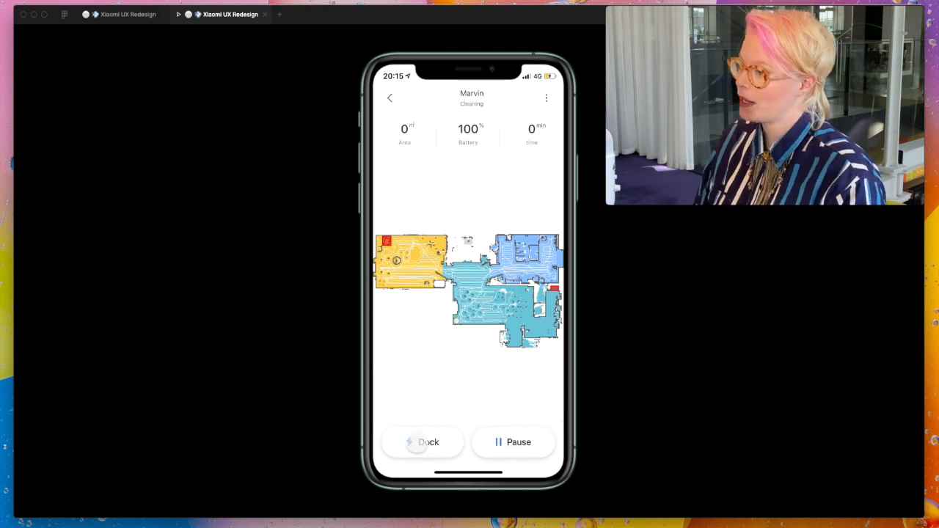
left_click(416, 443)
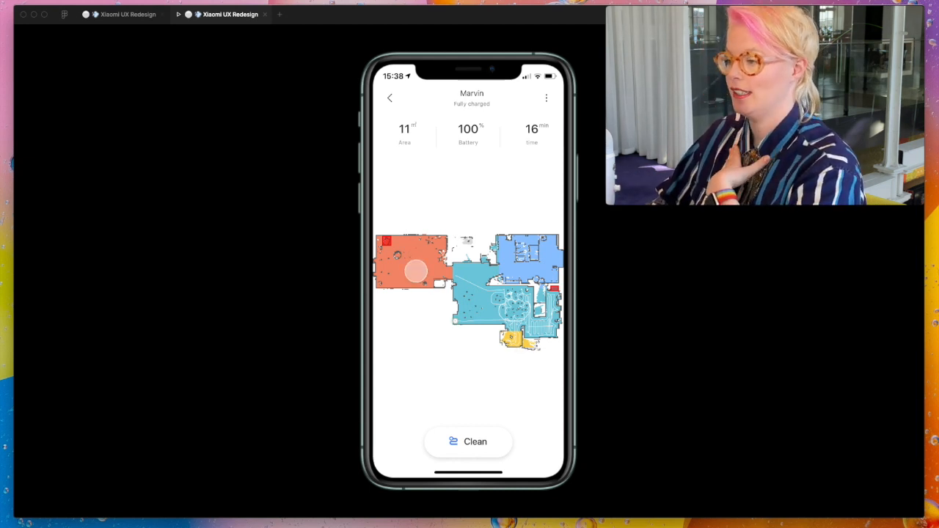
left_click(416, 270)
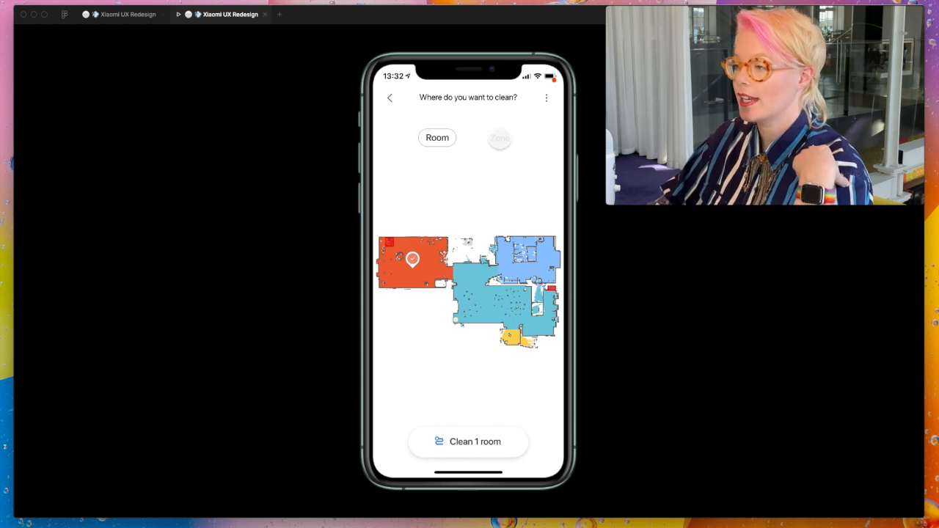
left_click(499, 138)
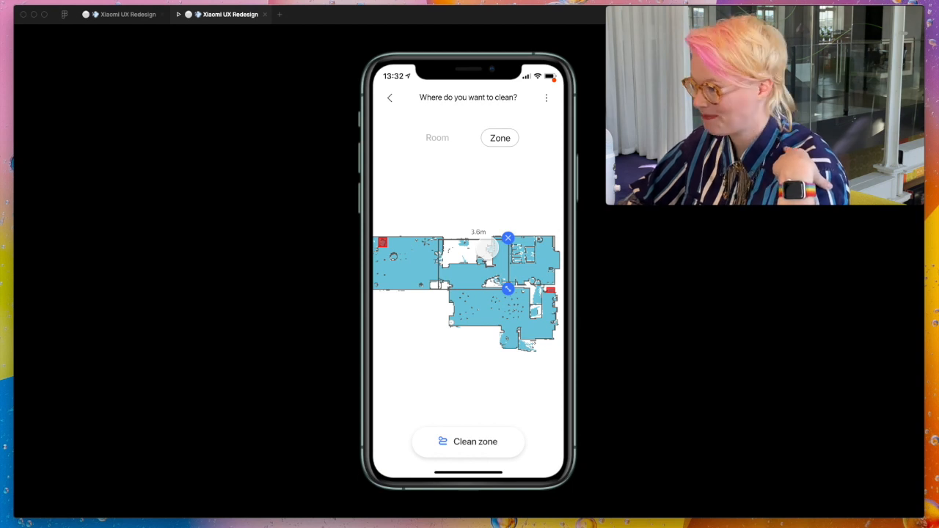
left_click(390, 98)
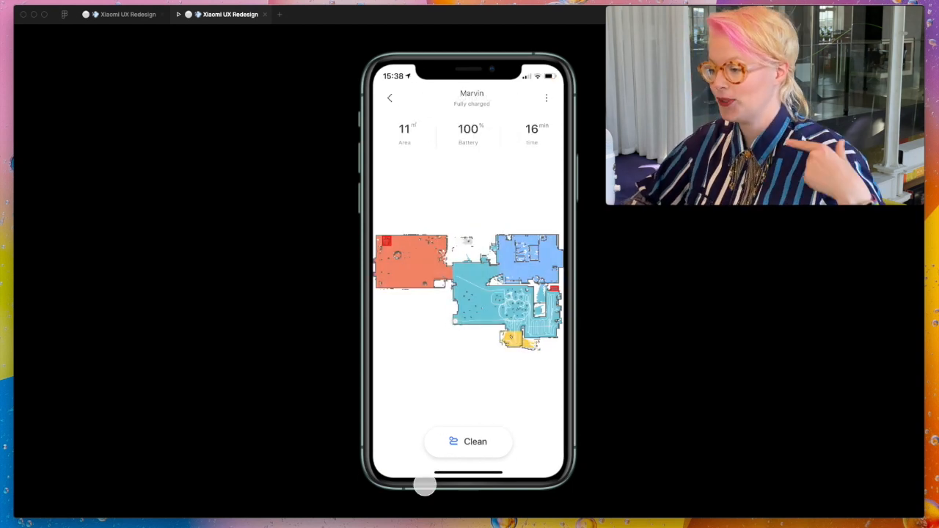
- Link the Clean 1 room button in Frame 9 and the Clean zone button in Frame 8 to the cleaning frame
left_click(124, 14)
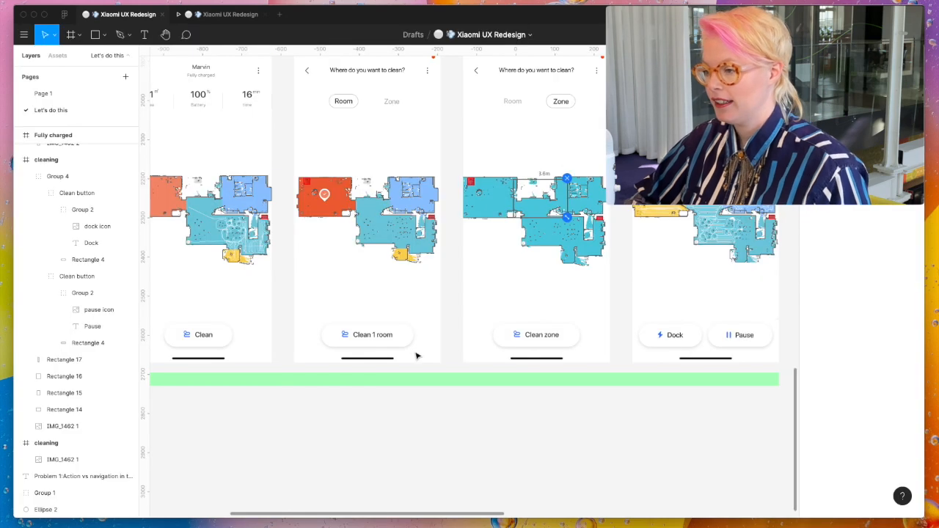
left_click(392, 334)
scroll(389, 331, "down", 3)
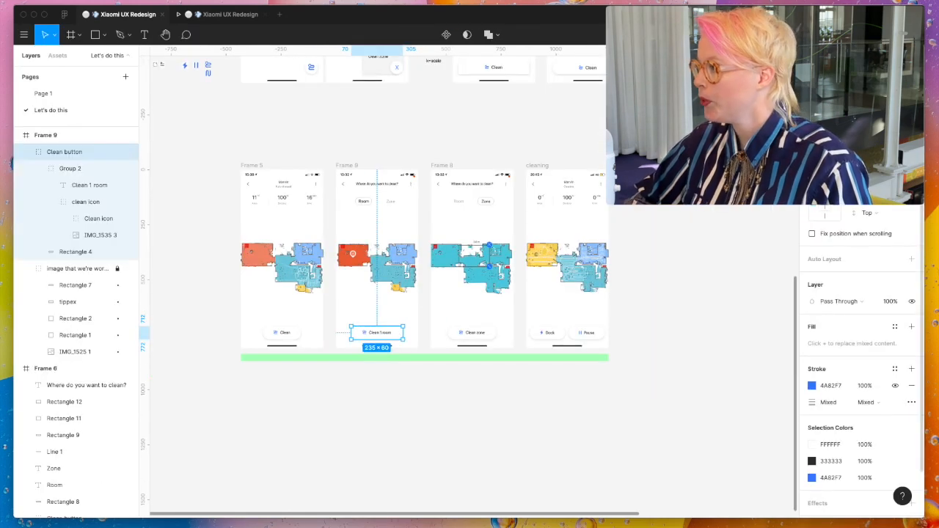
left_click(853, 56)
left_click_drag(403, 335, 554, 315)
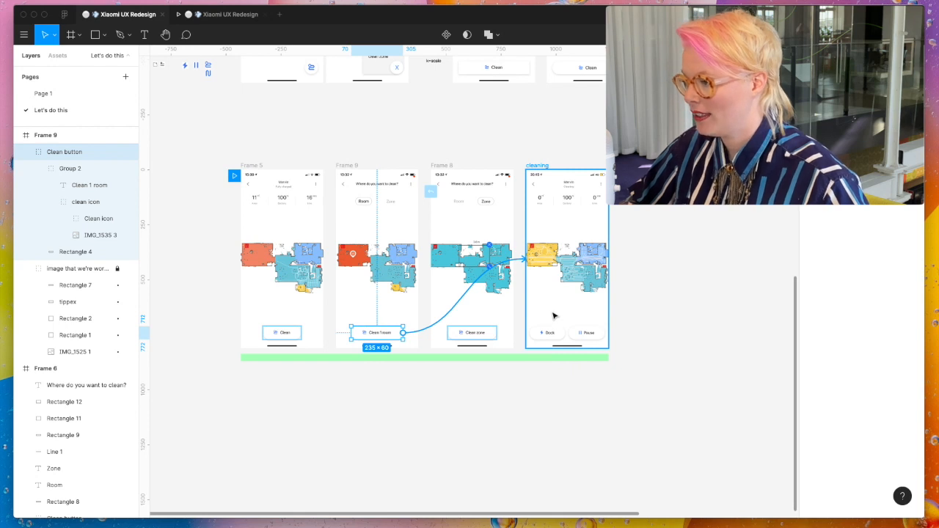
left_click(483, 335)
left_click_drag(497, 336, 558, 288)
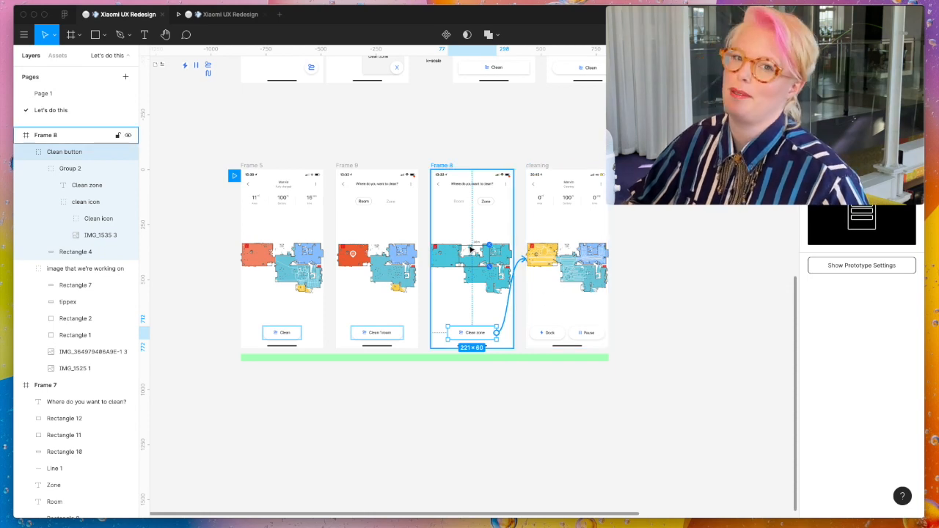
- Test the room cleaning flow in the prototype preview, from selecting the red room through Clean 1 room to Dock and Clean
left_click(213, 14)
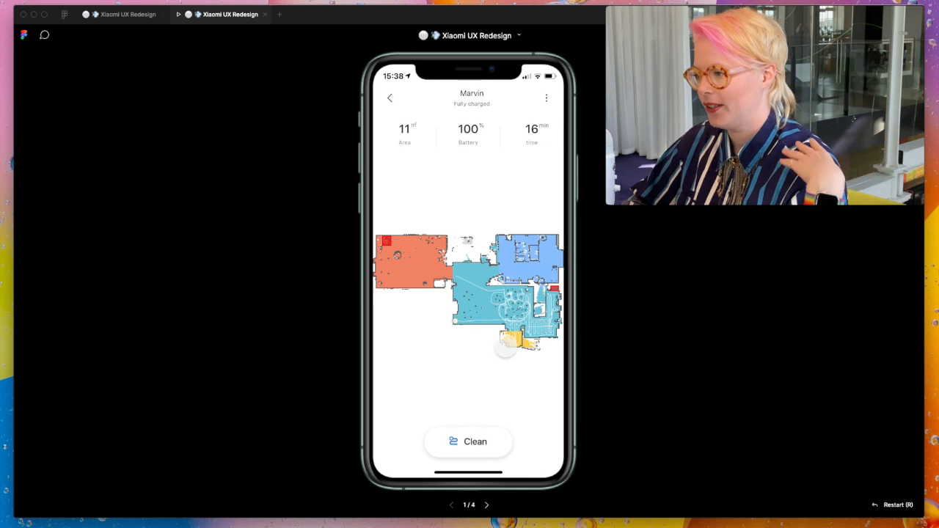
left_click(417, 246)
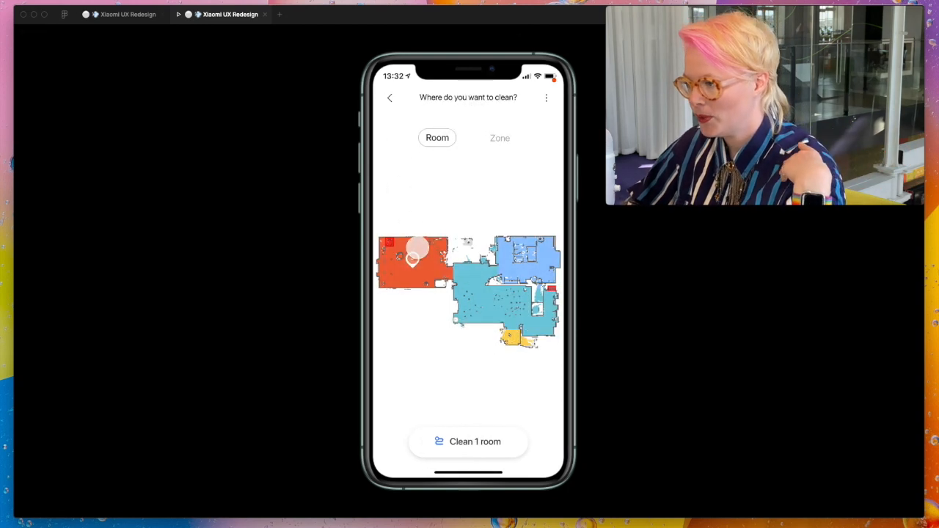
left_click(471, 443)
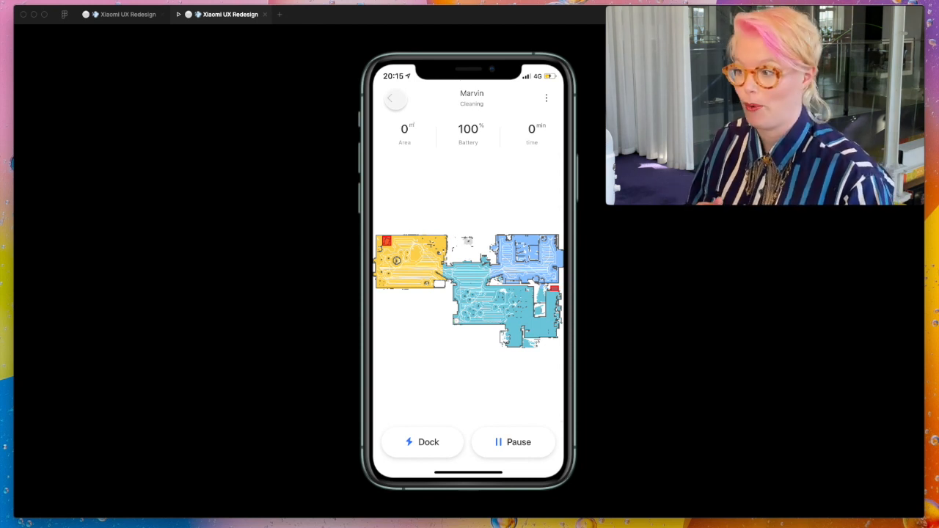
left_click(395, 99)
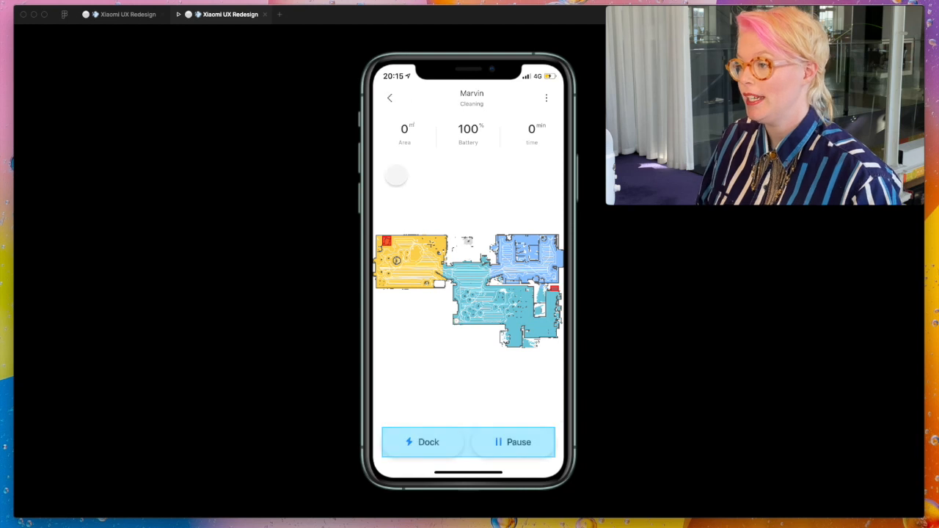
left_click(443, 442)
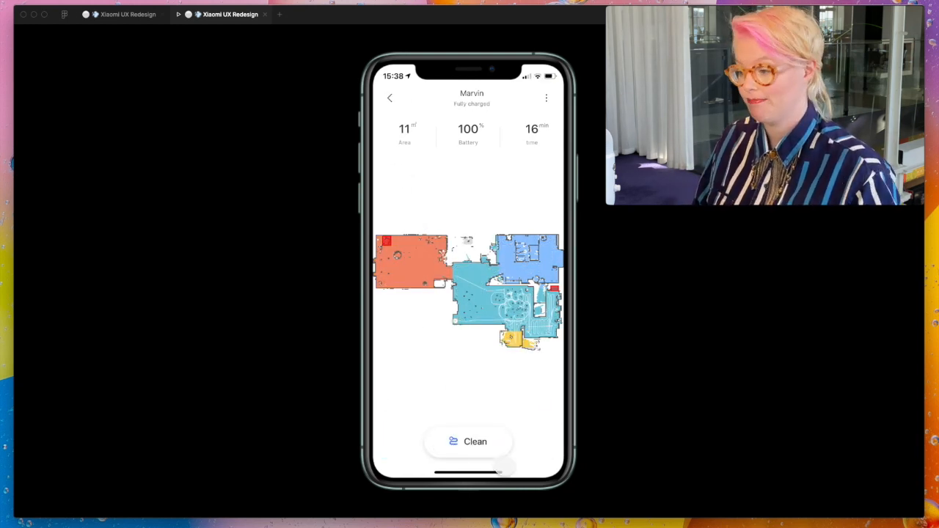
left_click(477, 440)
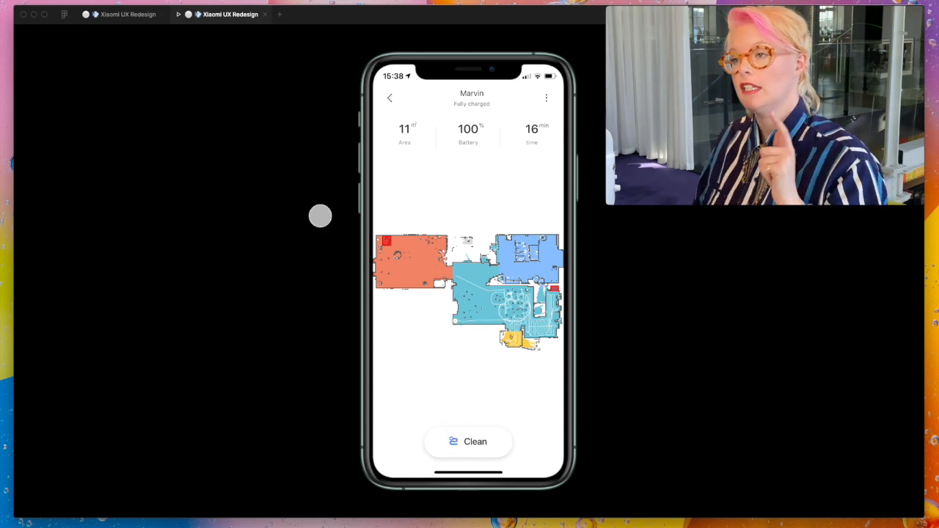
- Return to the design file and compare the original Problem 1 screens with the final row of redesigned screens
left_click(115, 18)
scroll(246, 149, "up", 5)
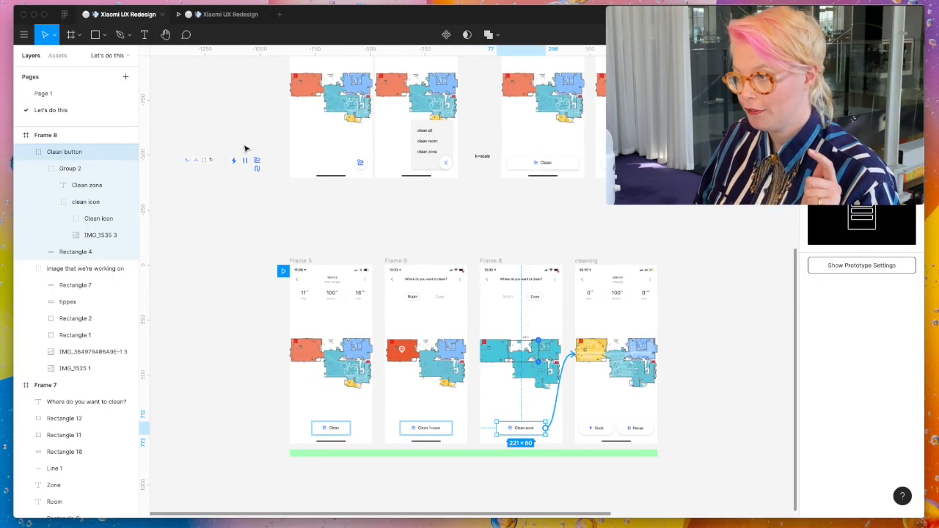
scroll(320, 184, "up", 5)
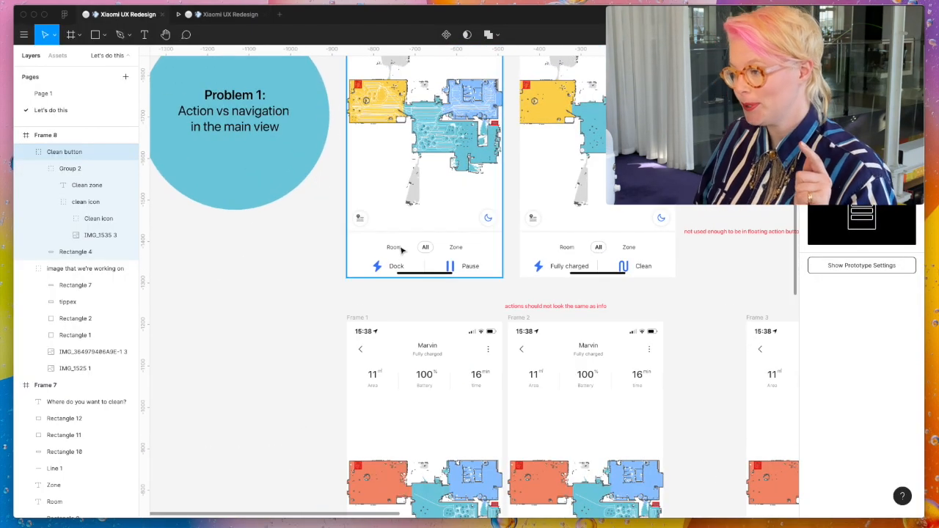
scroll(396, 251, "up", 10)
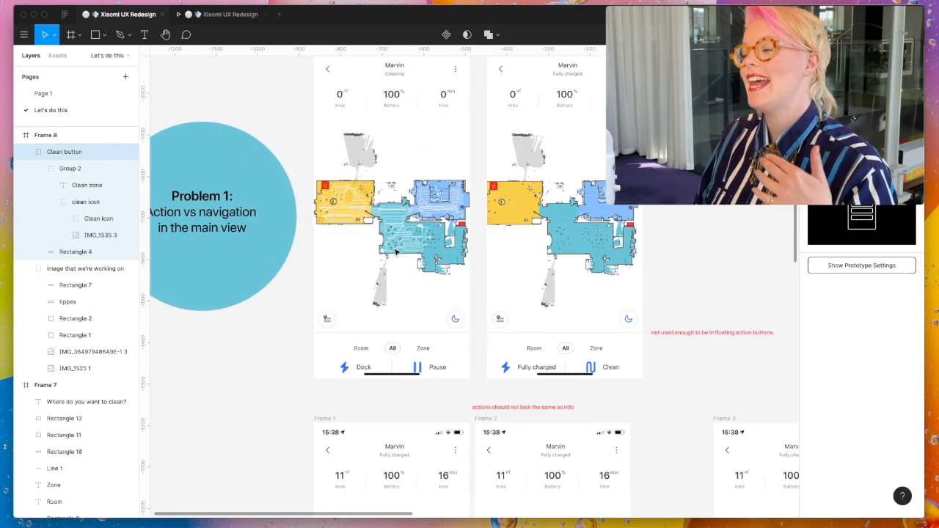
scroll(397, 251, "right", 3)
scroll(395, 252, "down", 5)
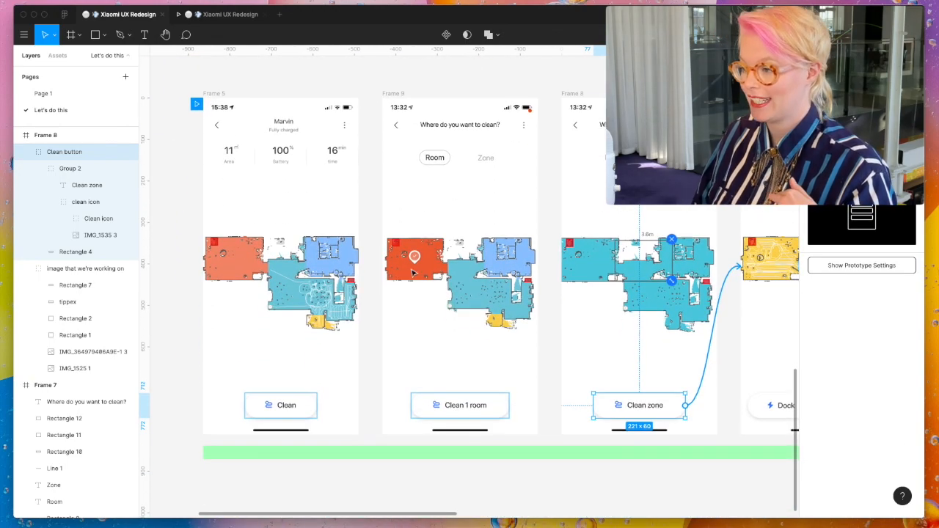